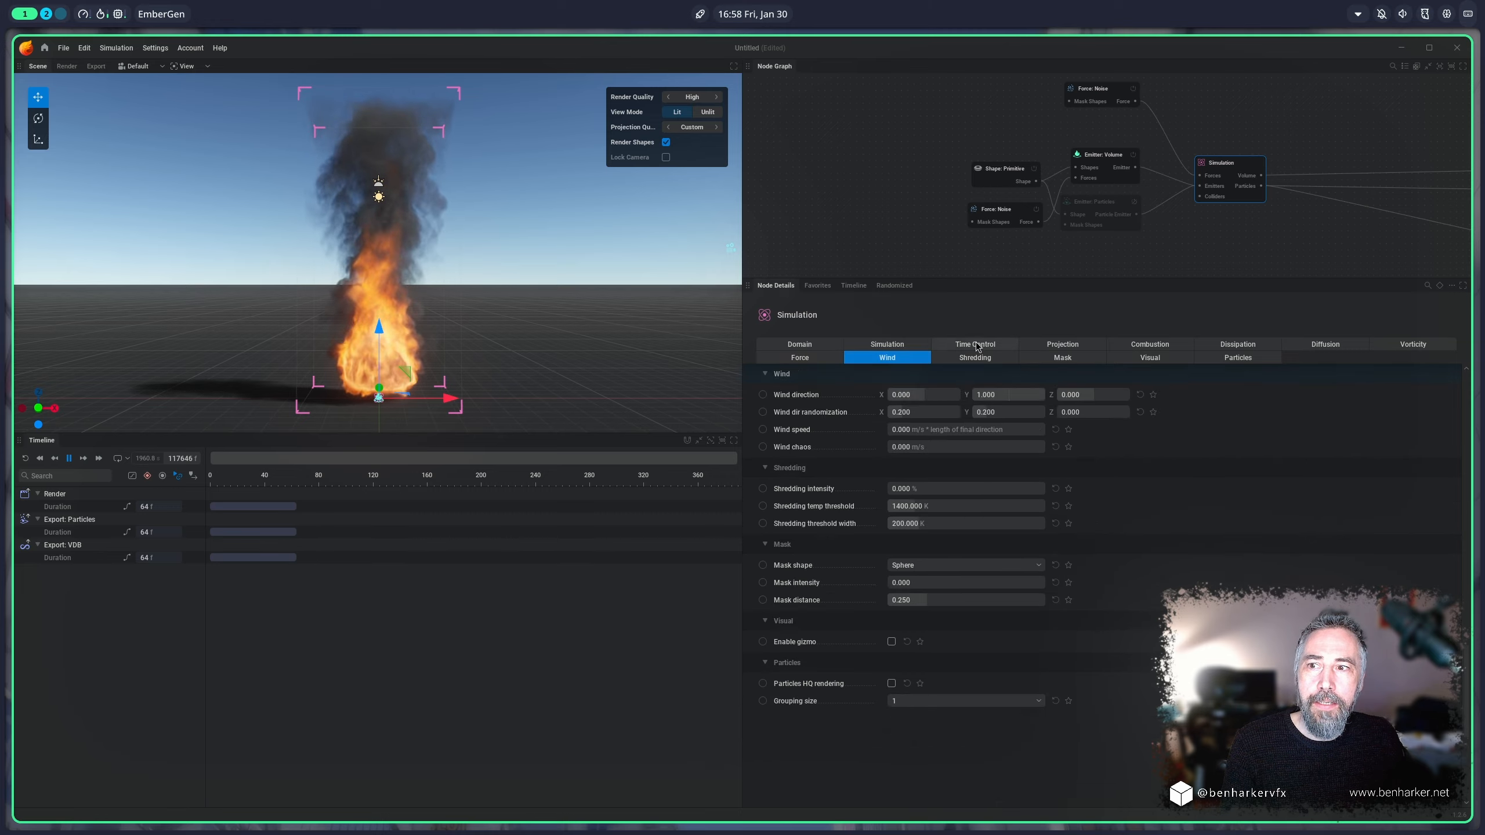
# Step: Examine the Simulation node's Time Control, Shredding and Domain settings and the domain bounds around the fire
pyautogui.click(975, 345)
pyautogui.click(979, 359)
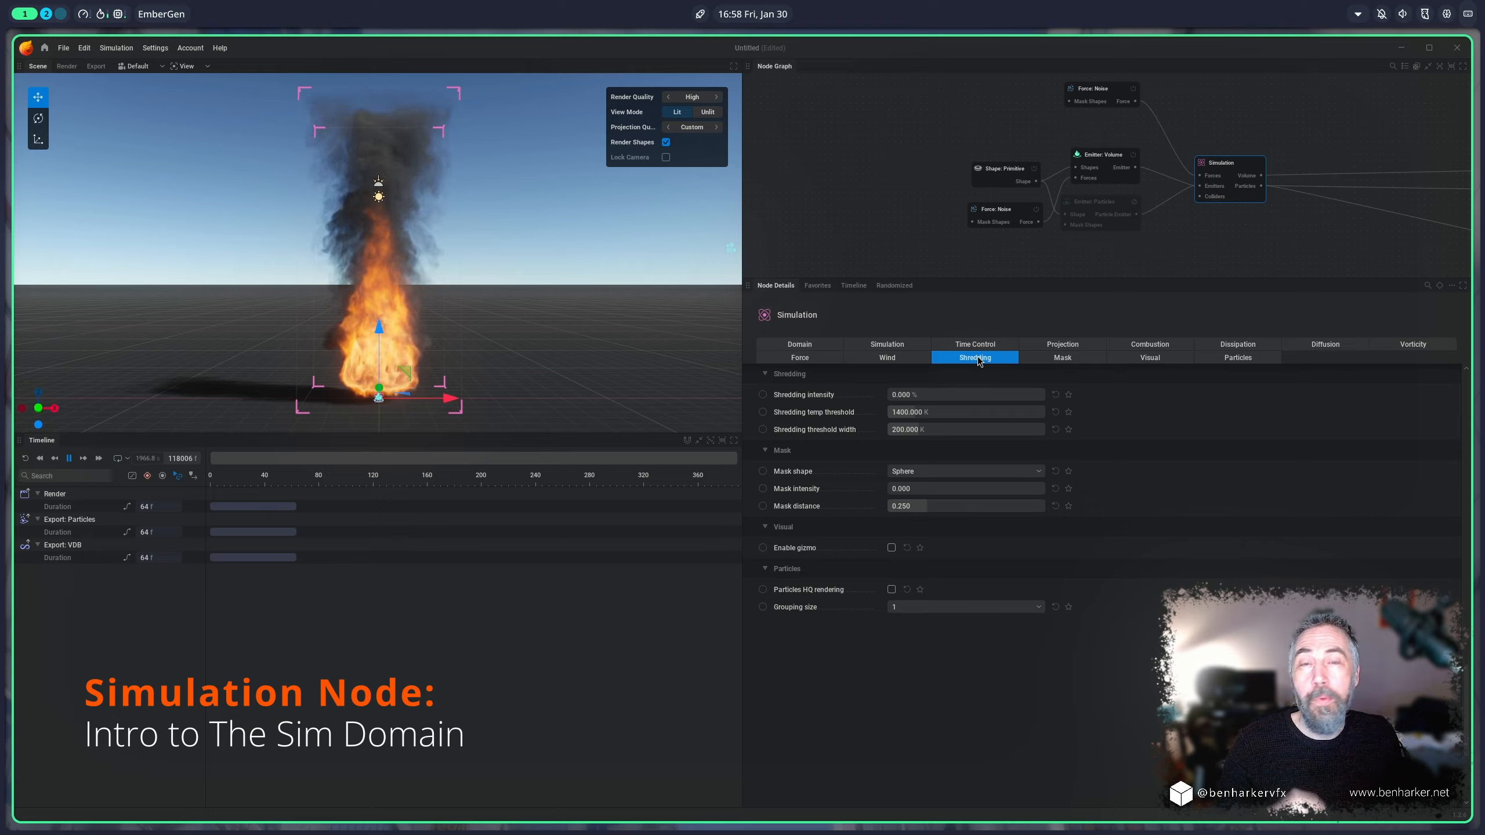
pyautogui.click(800, 345)
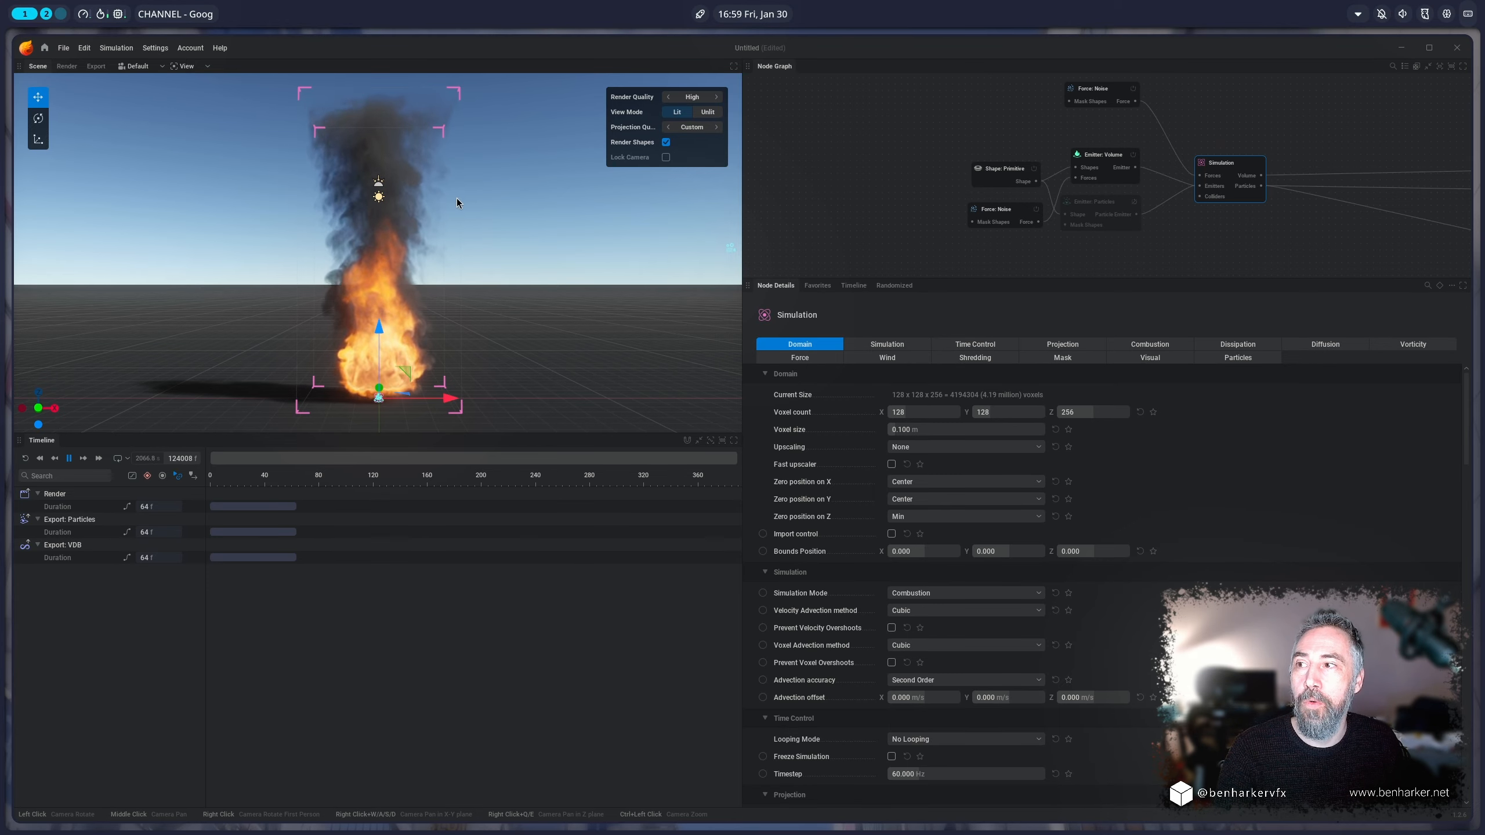
pyautogui.moveTo(457, 199); pyautogui.dragTo(456, 278)
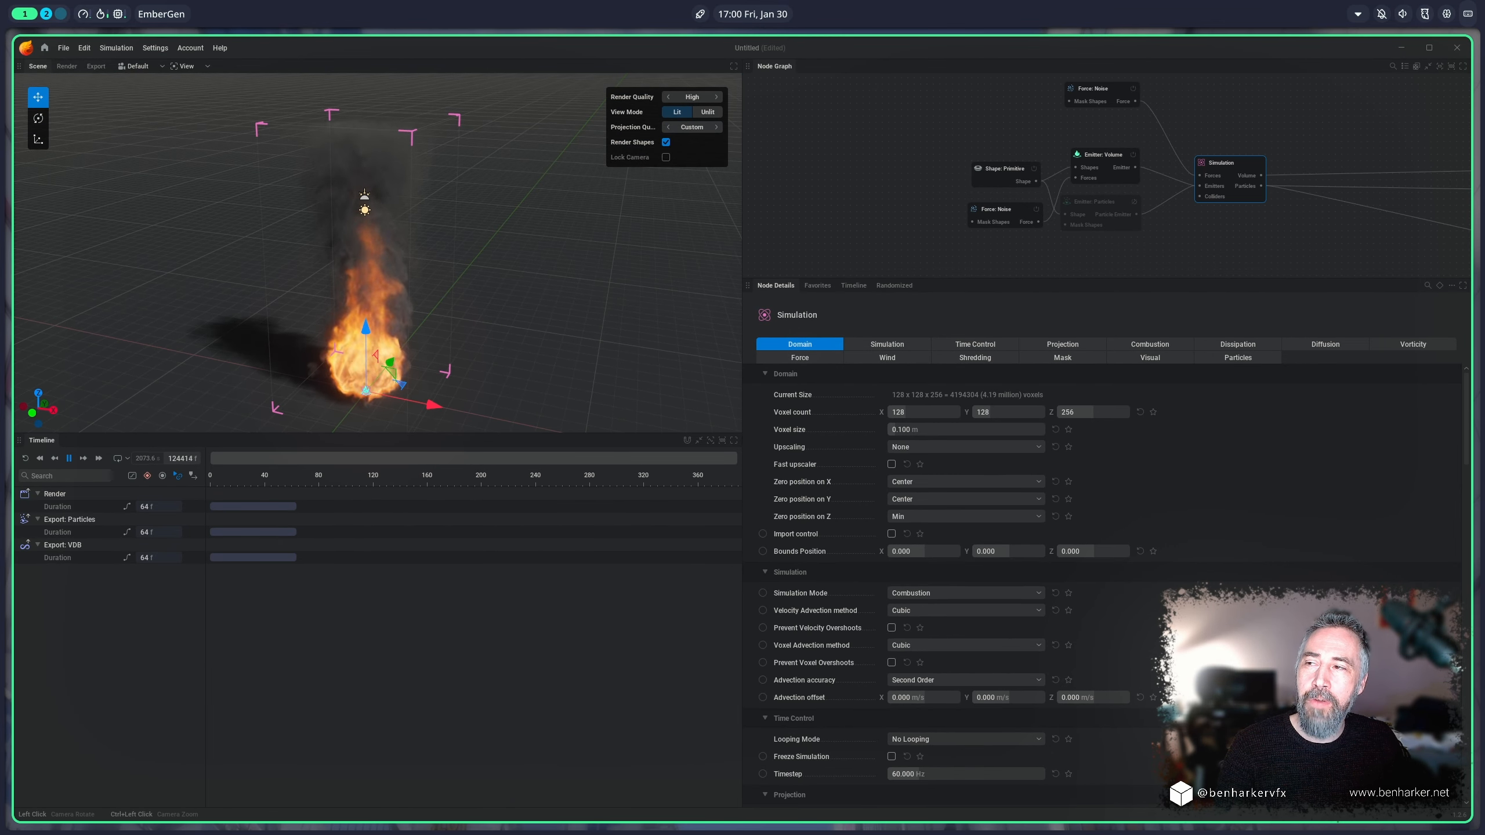
pyautogui.moveTo(456, 278); pyautogui.dragTo(521, 281)
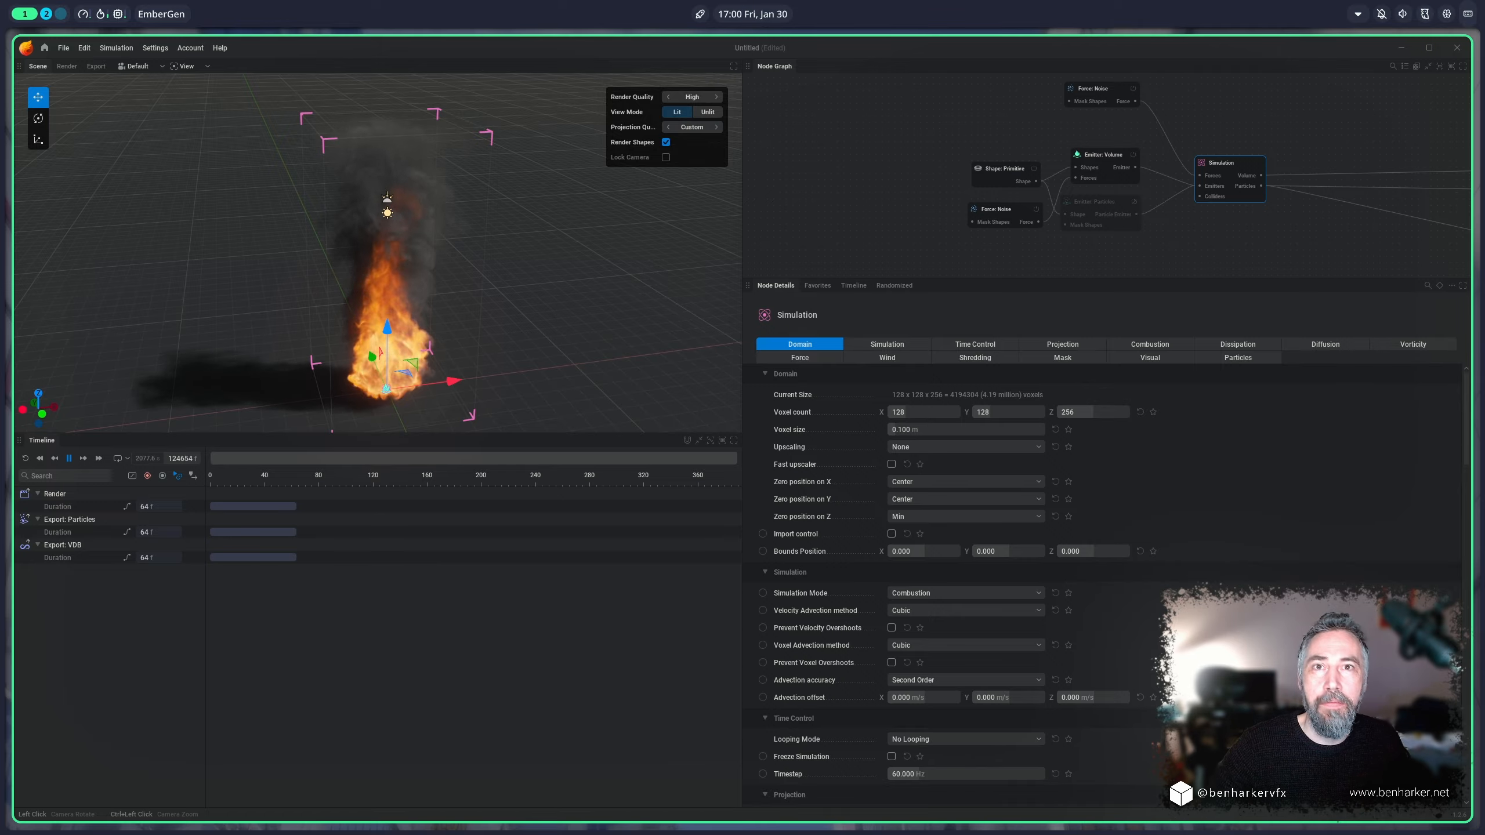
pyautogui.moveTo(526, 199); pyautogui.dragTo(479, 198)
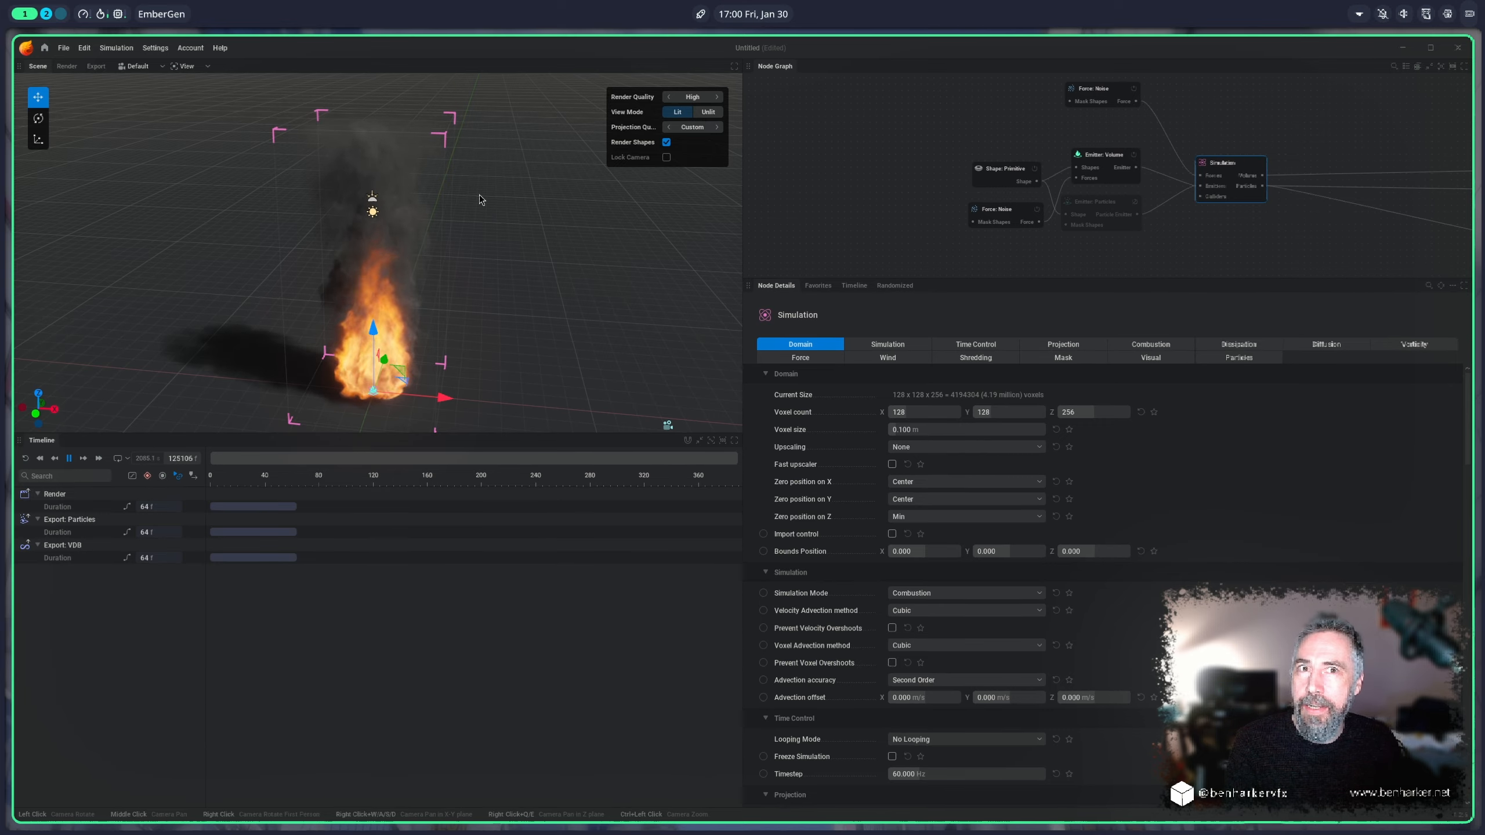
pyautogui.moveTo(479, 199); pyautogui.dragTo(234, 209)
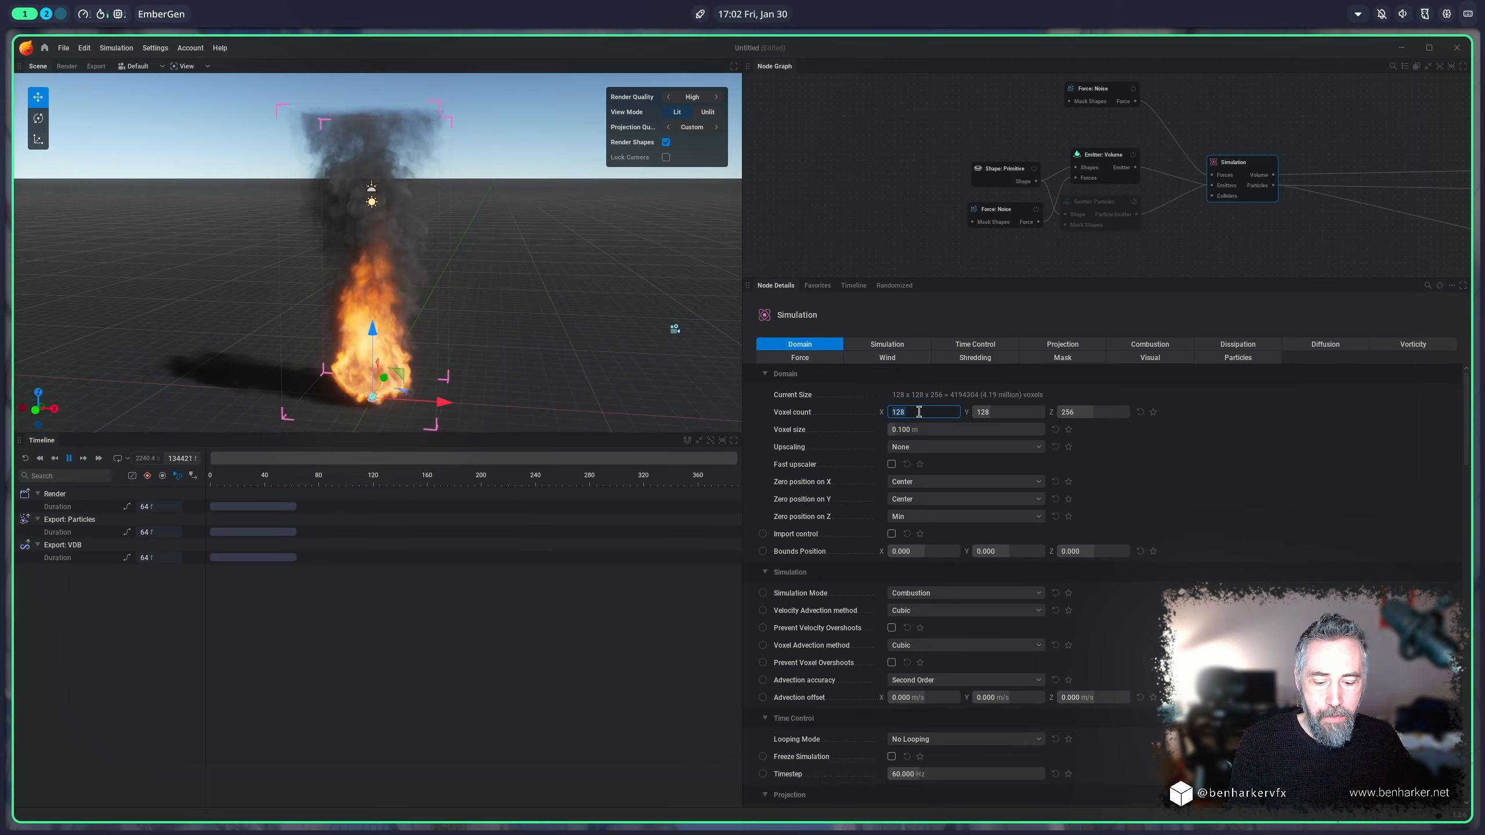
# Step: Set the simulation domain's voxel count to 256 on X and Y and apply the new resolution
pyautogui.press('Tab')
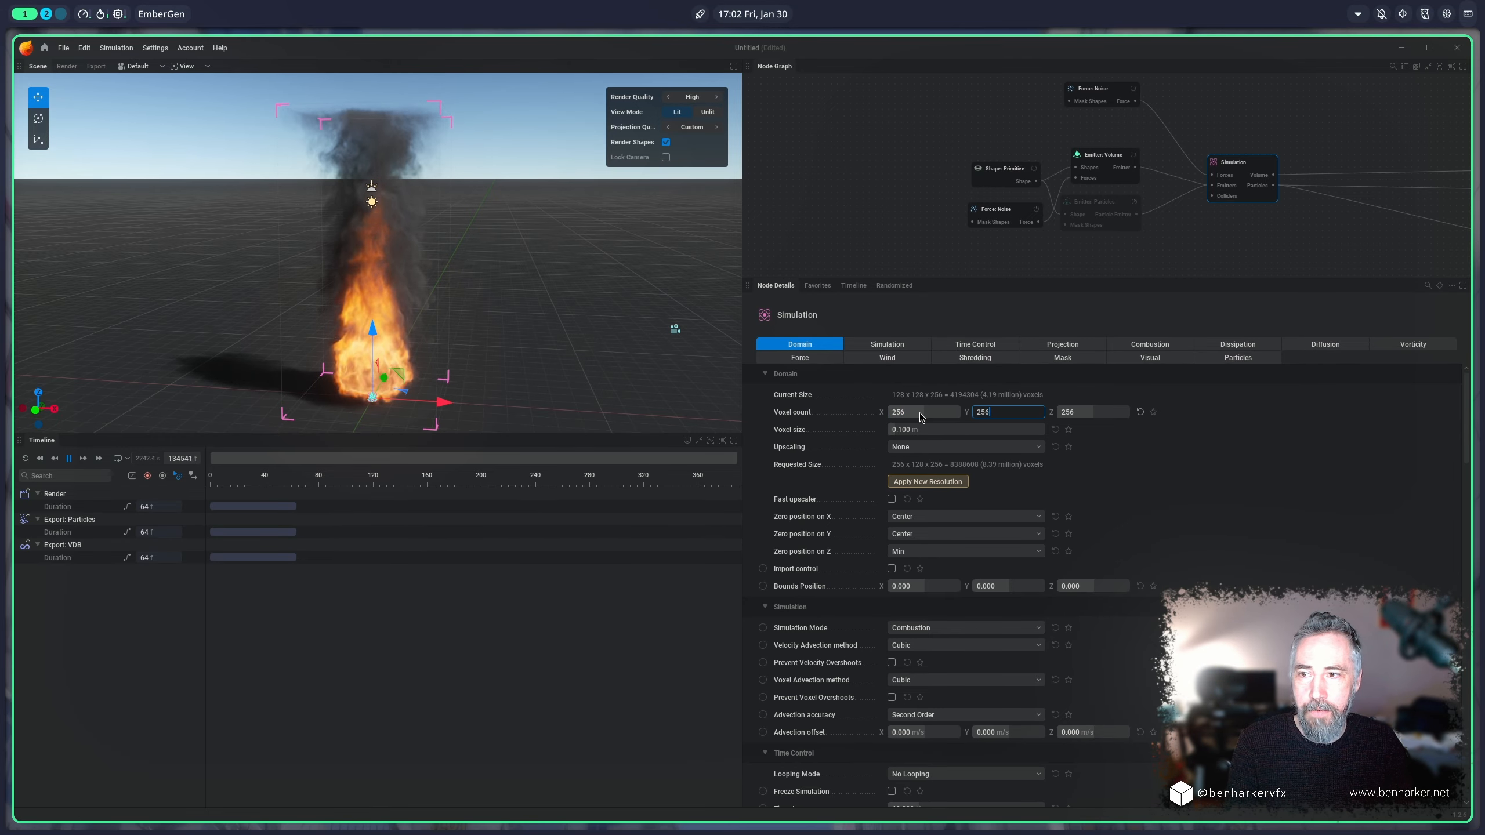
pyautogui.click(947, 482)
pyautogui.moveTo(596, 338); pyautogui.dragTo(566, 375)
pyautogui.scroll(-2, 1233, 141)
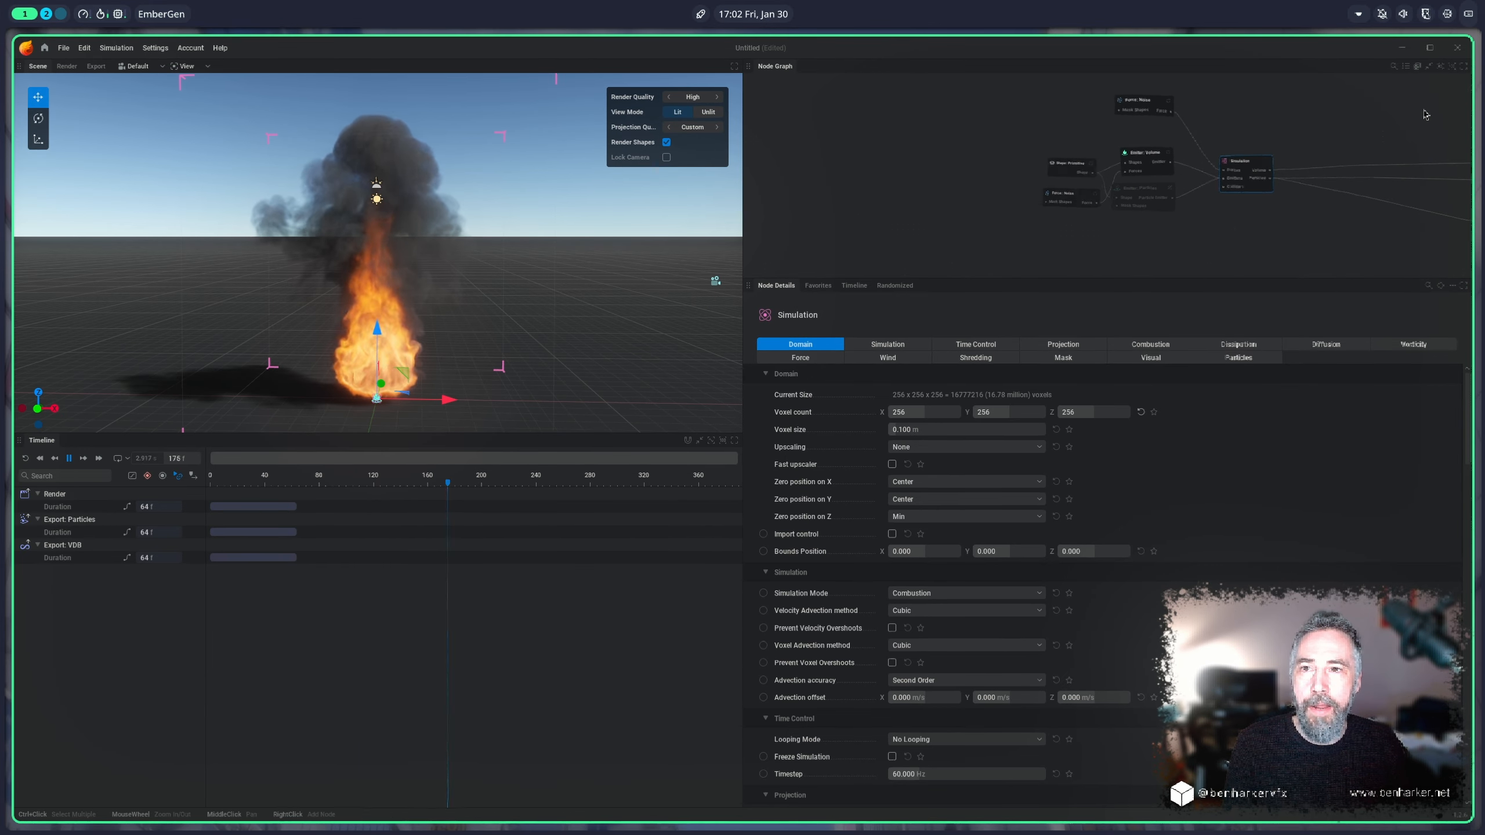
# Step: Inspect the Emitter: Volume node and the Simulation node it feeds in the node graph
pyautogui.moveTo(1425, 113); pyautogui.dragTo(1114, 207, button='middle')
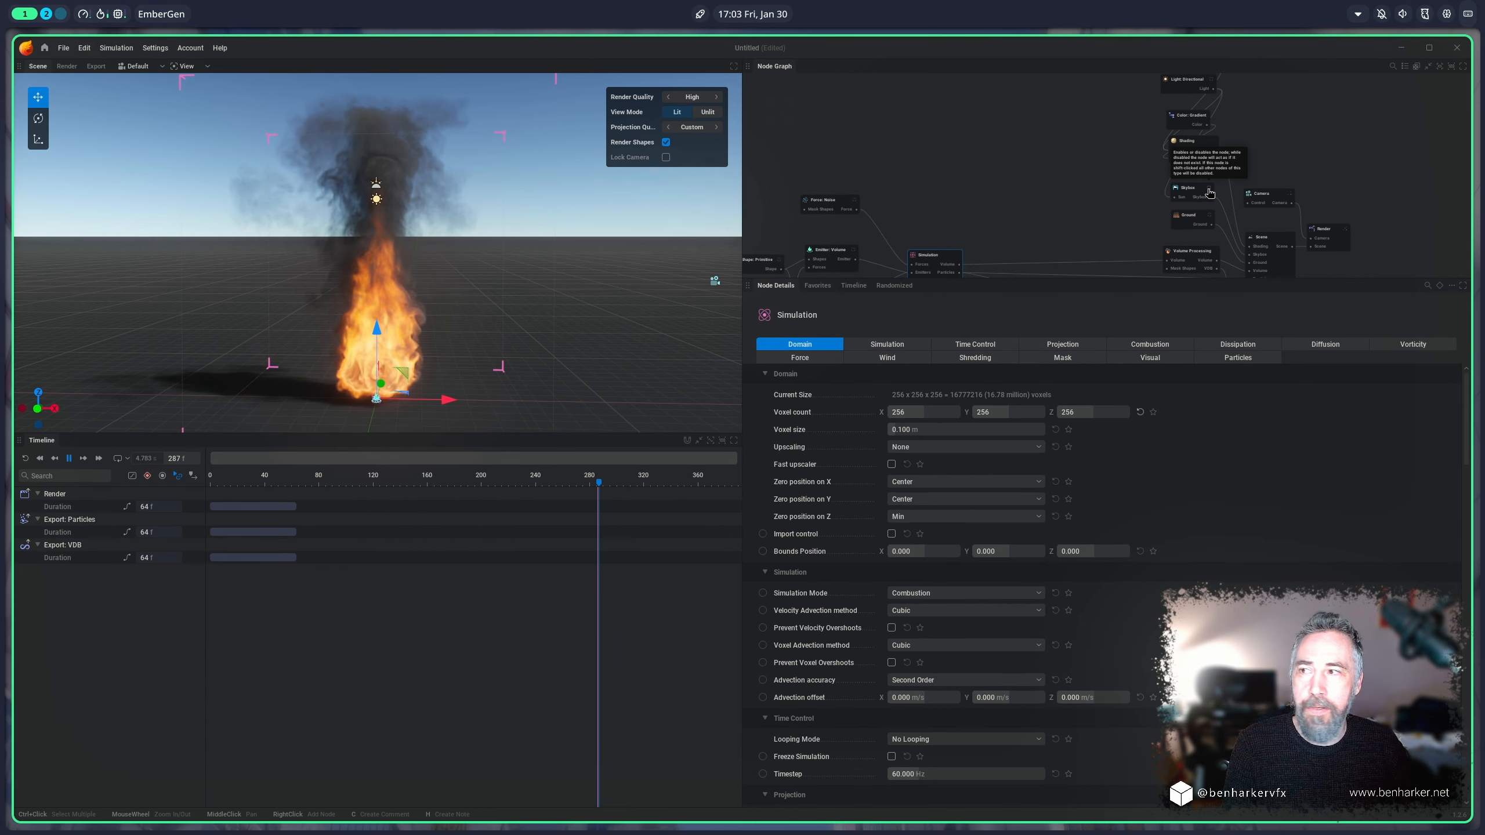
pyautogui.click(1209, 193)
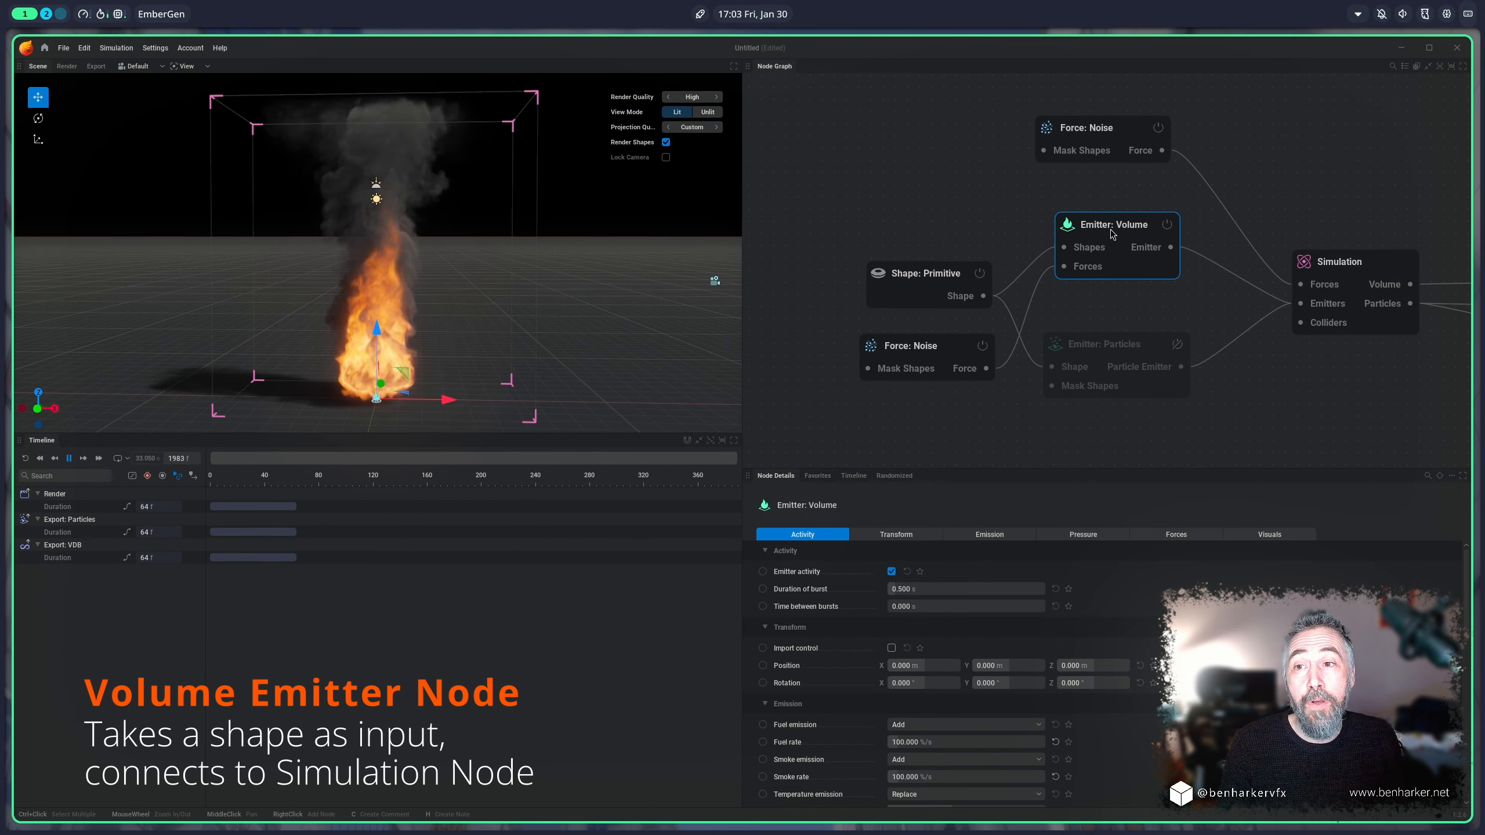
pyautogui.moveTo(1110, 232); pyautogui.dragTo(1118, 224)
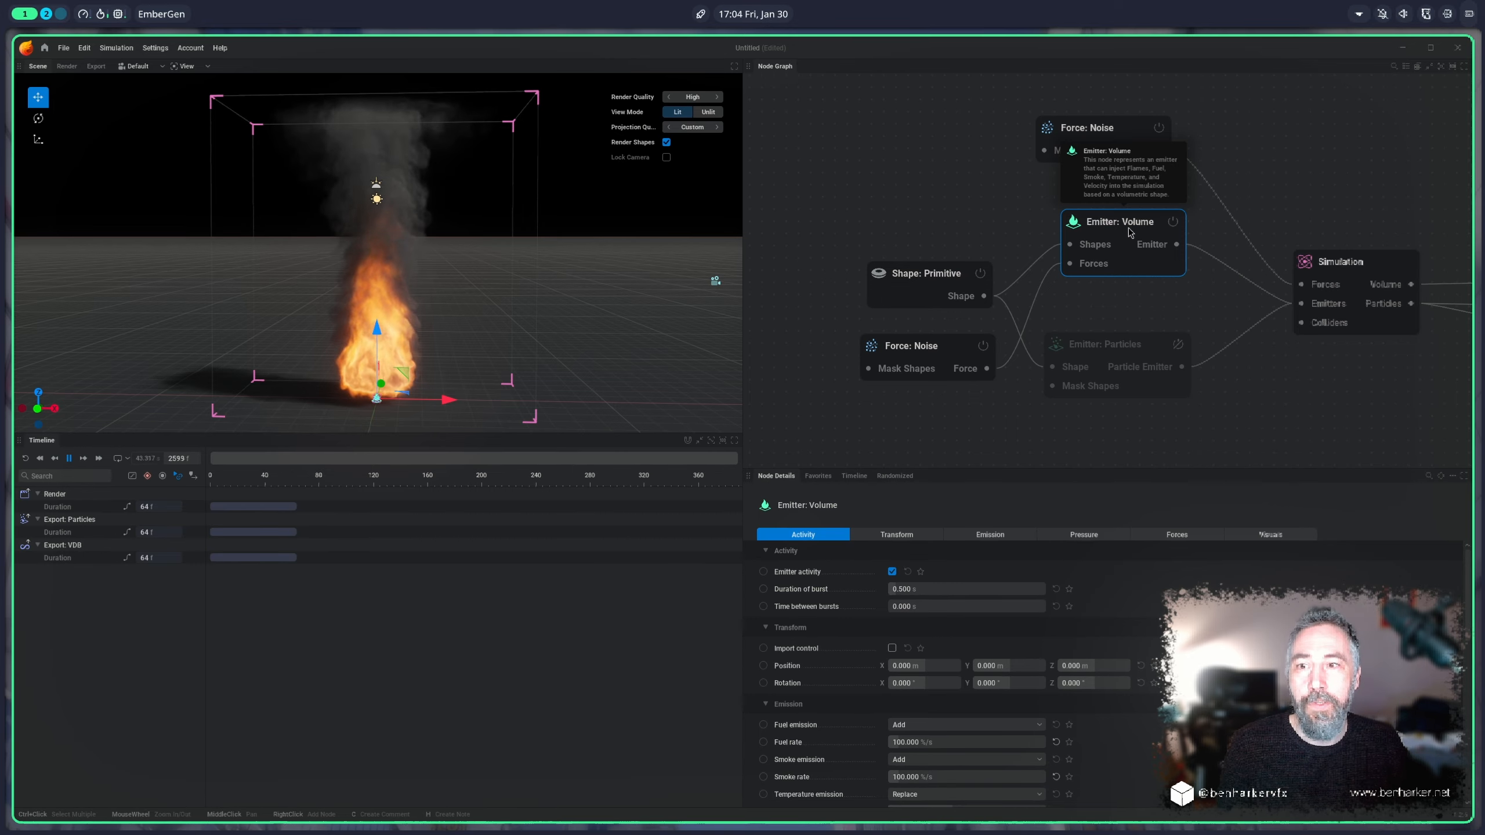
pyautogui.moveTo(1124, 222); pyautogui.dragTo(1120, 220)
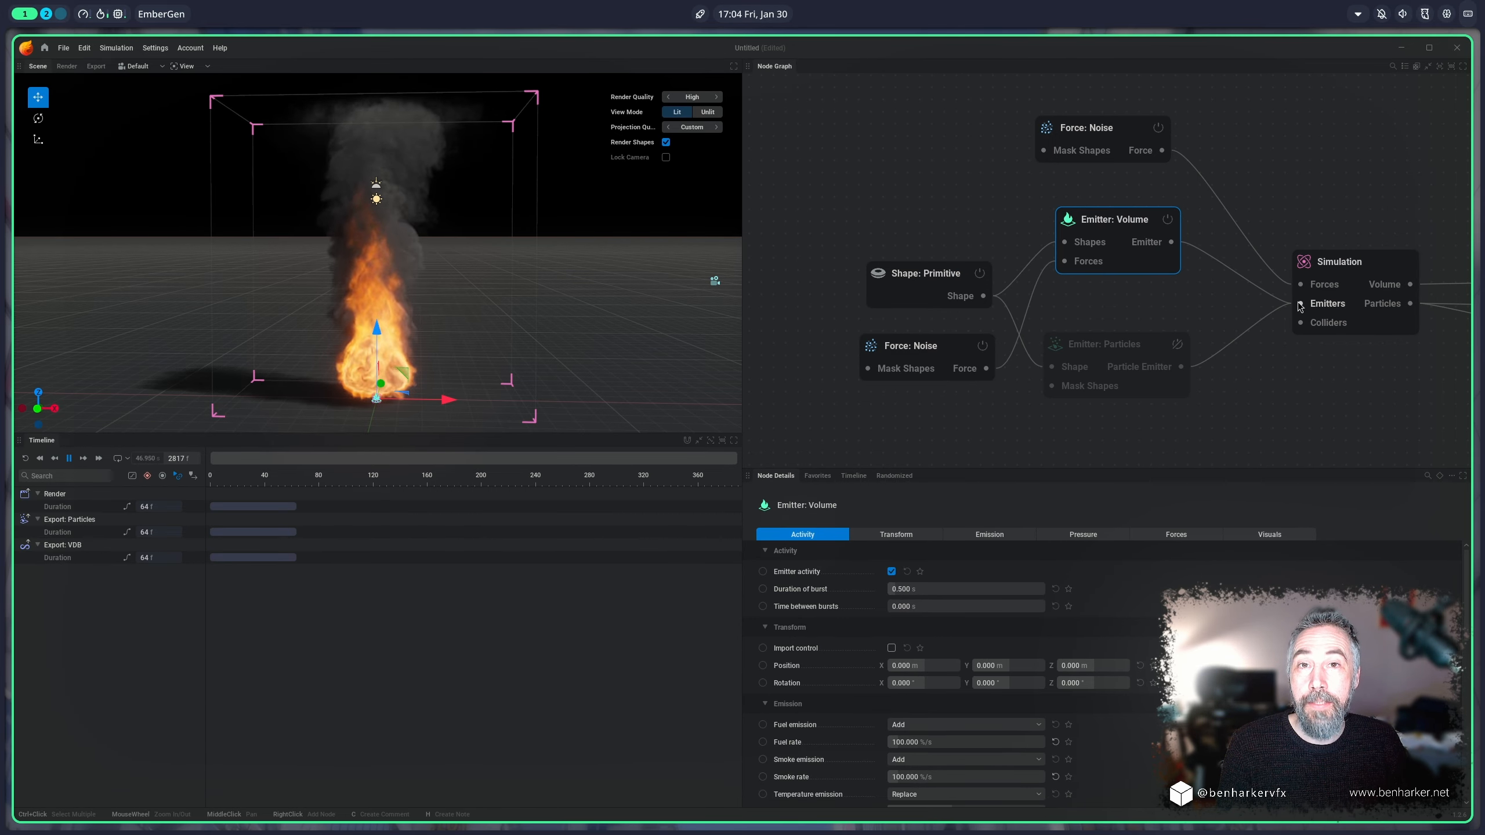
pyautogui.moveTo(1349, 272); pyautogui.dragTo(1349, 266)
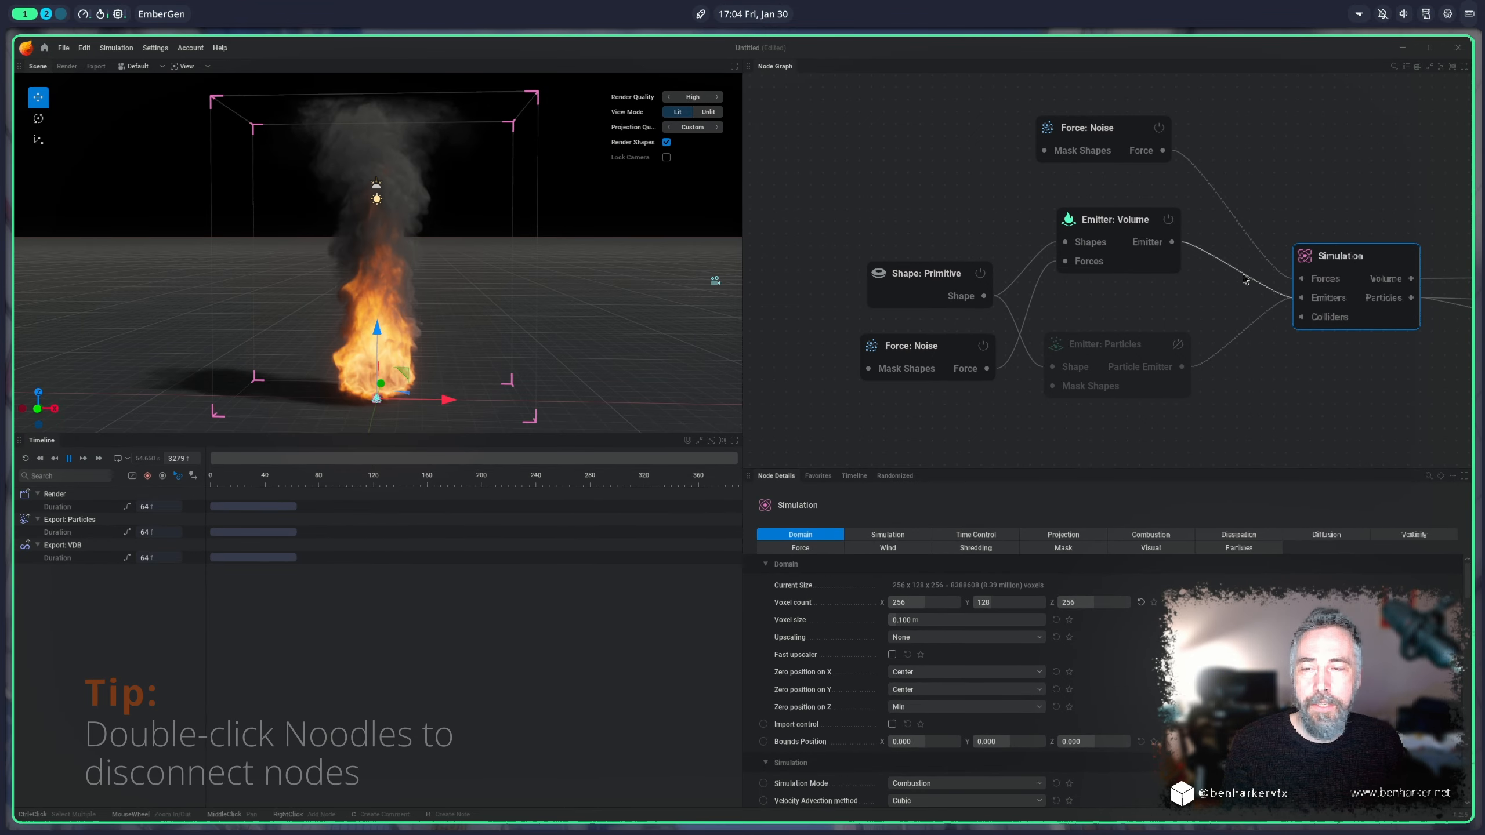
# Step: Disconnect the volume emitter from the simulation, shape and noise force, and delete the Force: Noise node feeding the simulation
pyautogui.doubleClick(1243, 274)
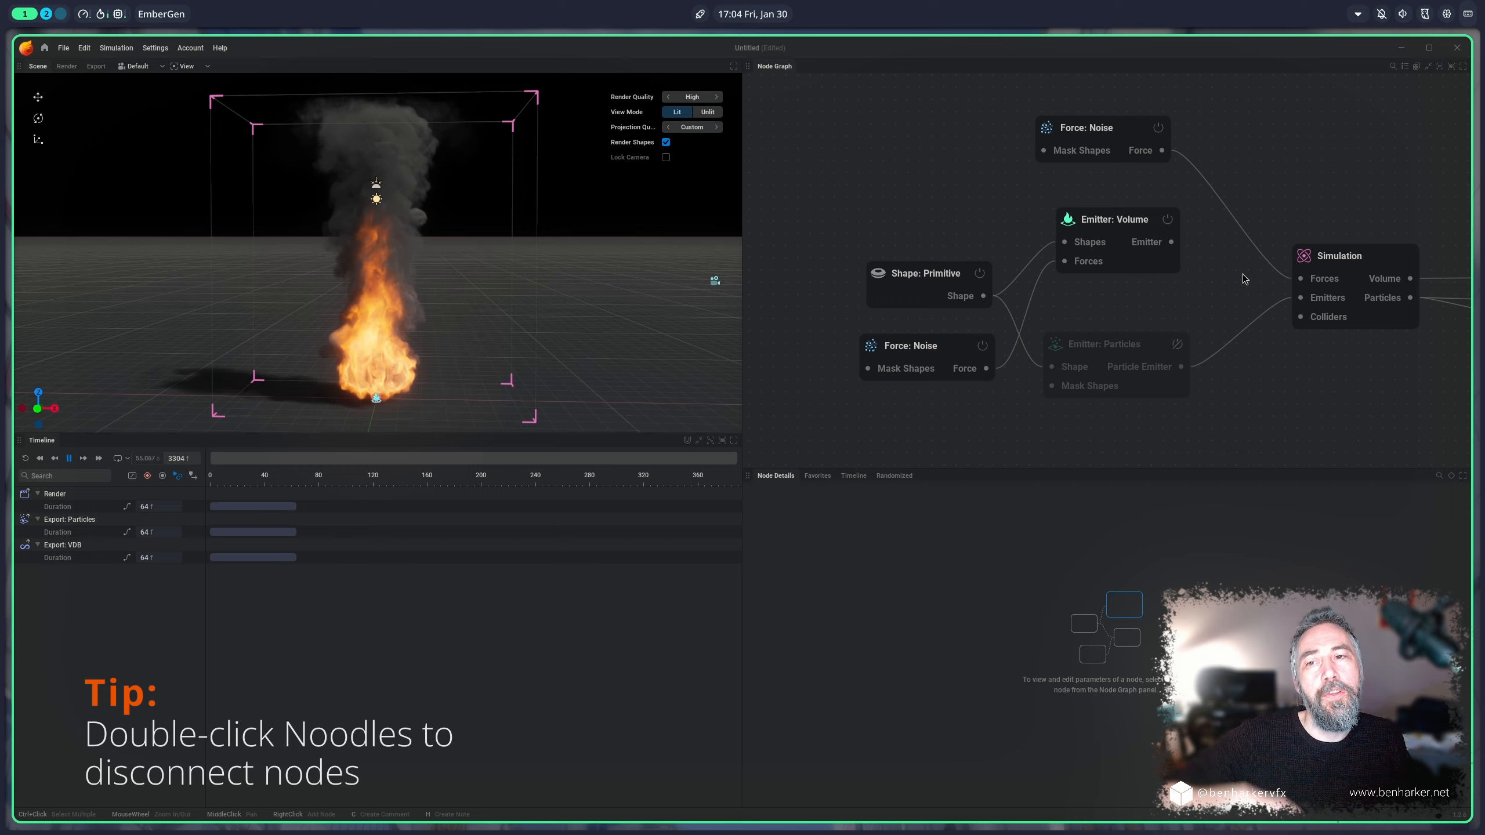
pyautogui.doubleClick(1016, 276)
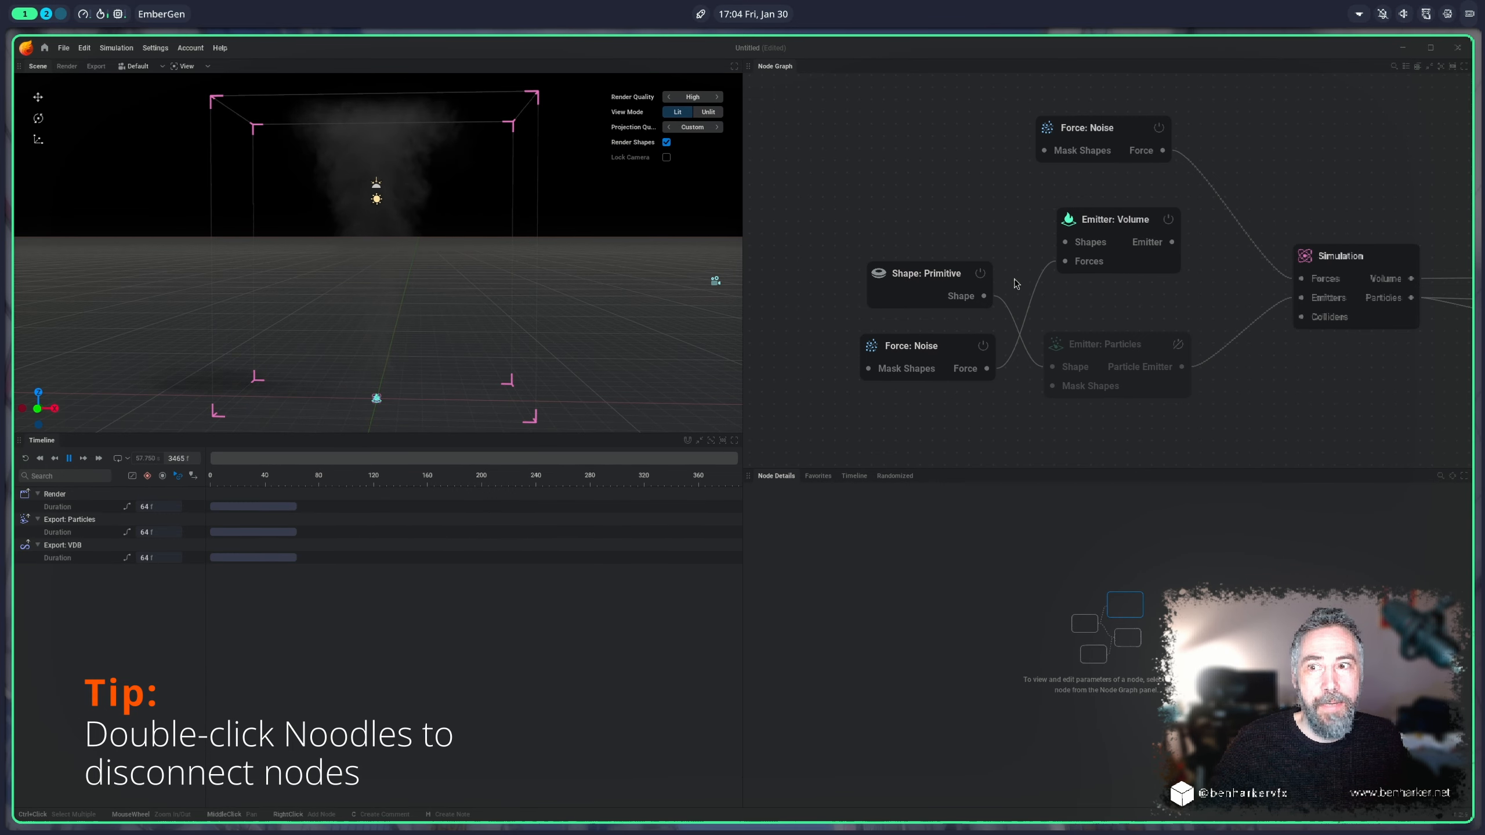
pyautogui.click(1152, 140)
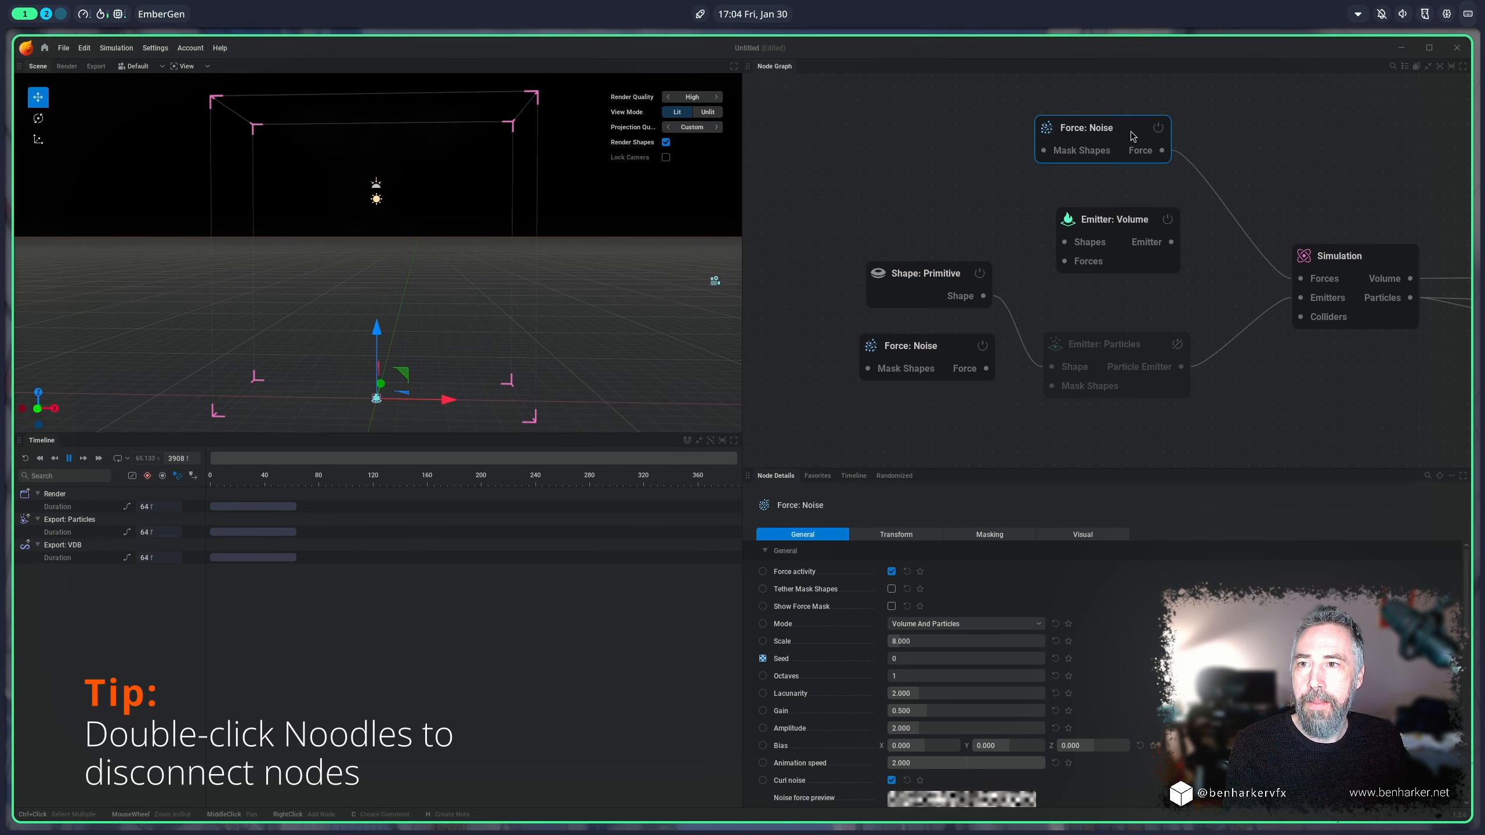
pyautogui.press('Delete')
# Step: Move the Emitter: Volume node up in the graph and connect its output to the Simulation node's Emitters input
pyautogui.moveTo(1128, 220); pyautogui.dragTo(1155, 97)
pyautogui.click(1345, 260)
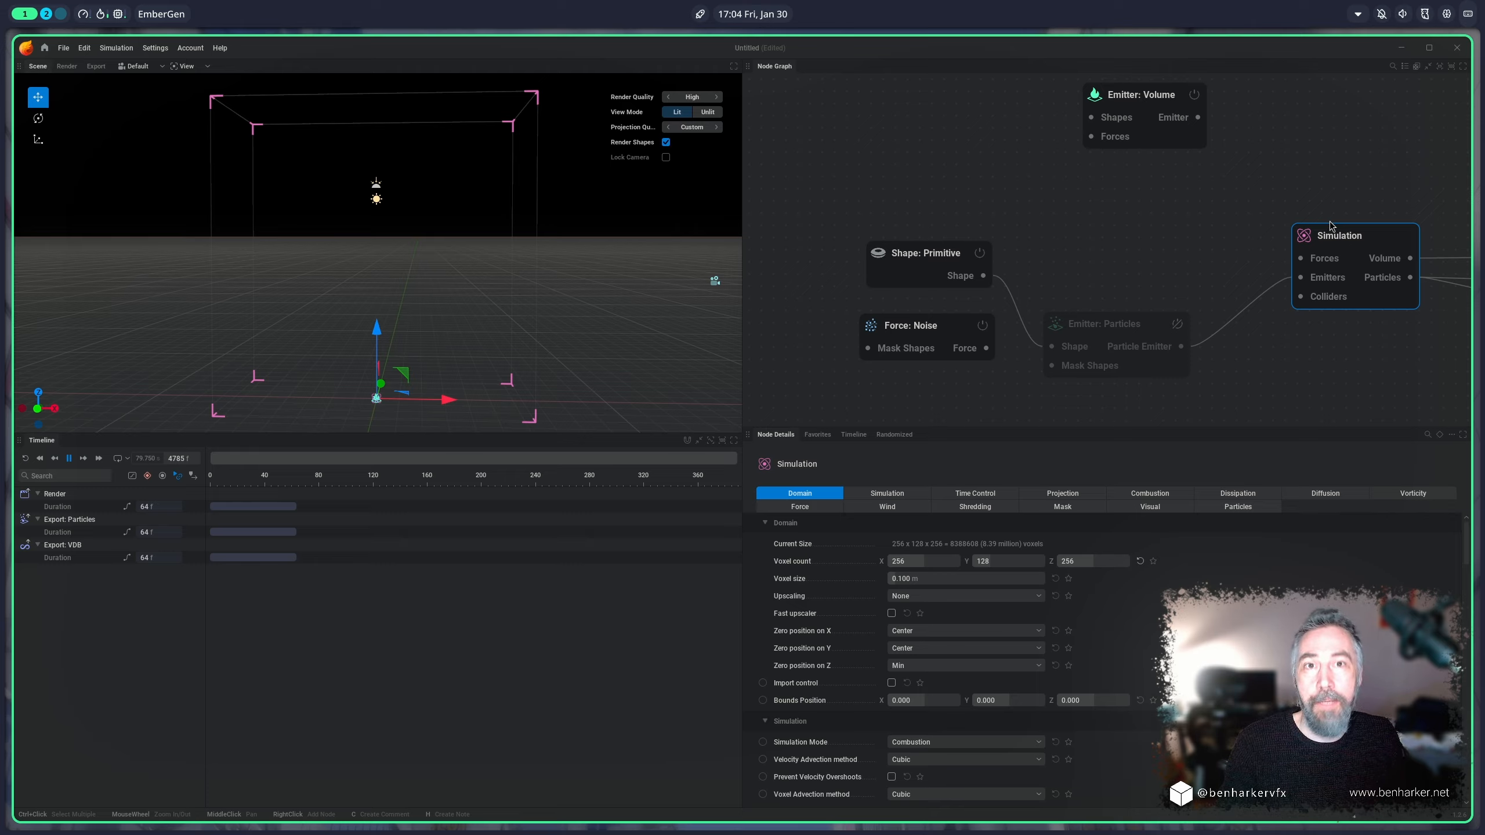
pyautogui.moveTo(1094, 103); pyautogui.dragTo(1078, 127)
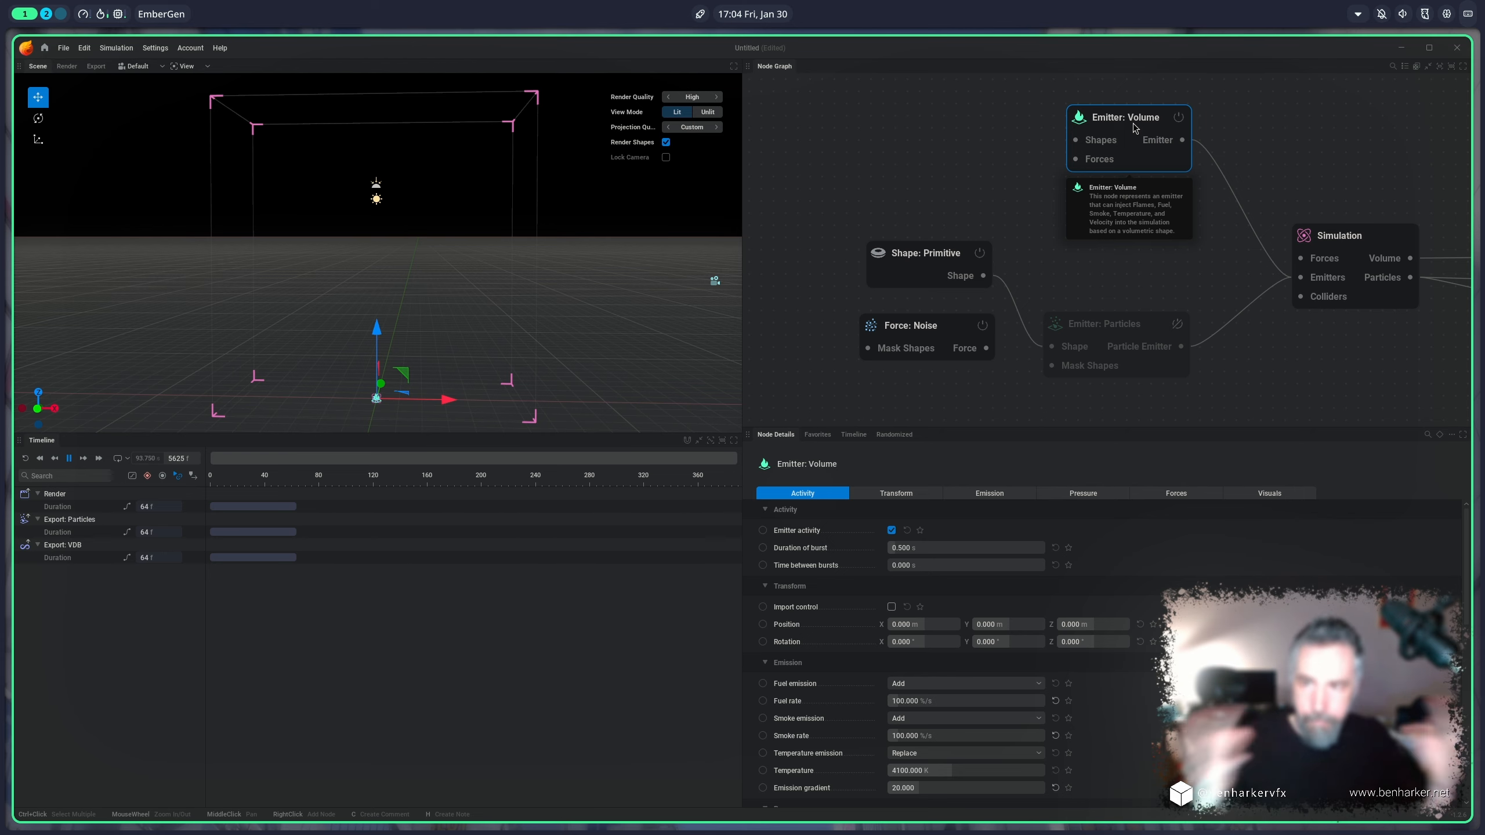
pyautogui.click(1338, 237)
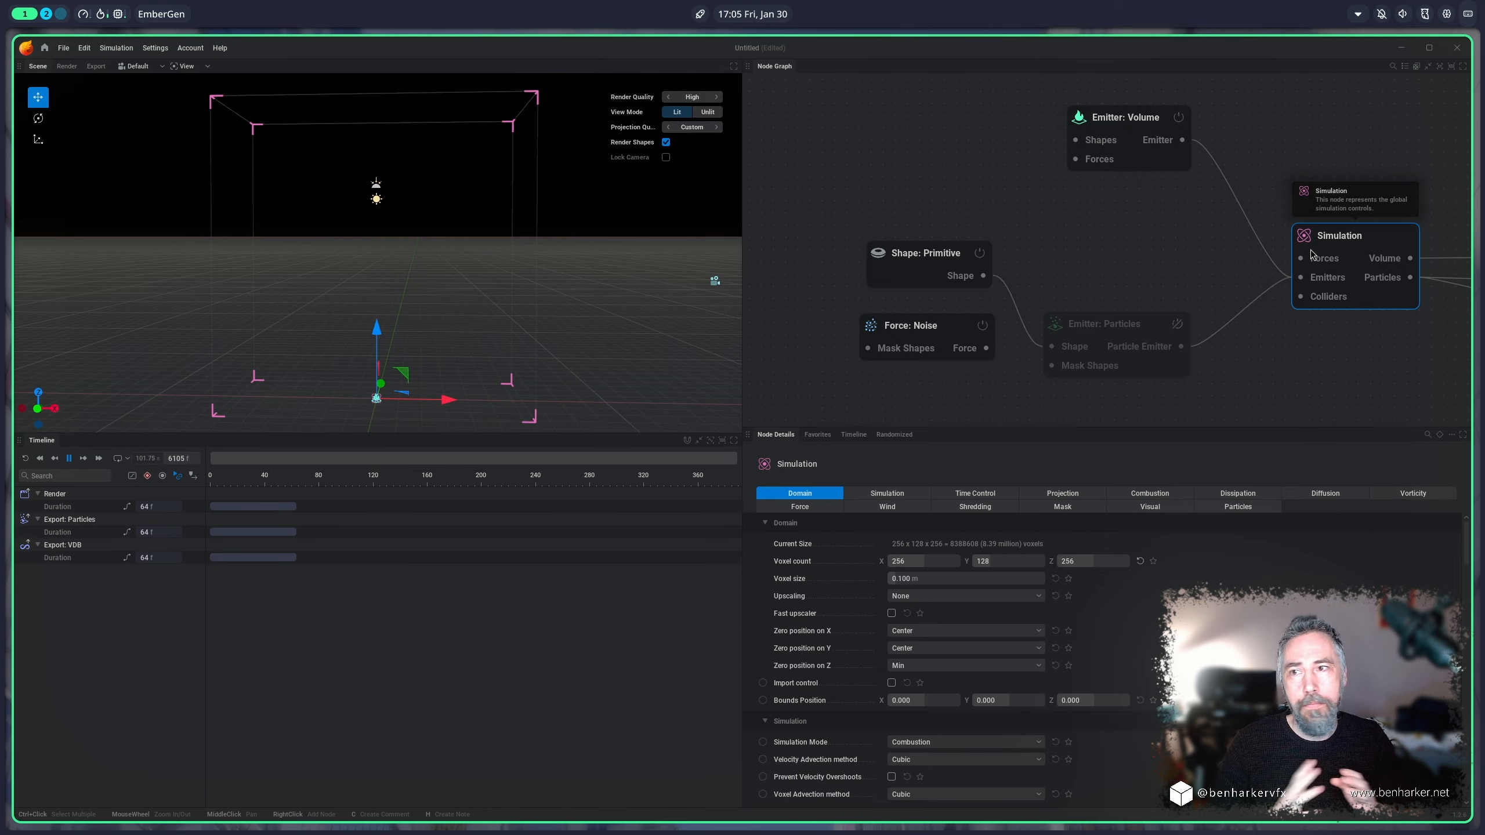
# Step: Disconnect the Shape: Primitive node from the particle emitter and delete the shape node
pyautogui.moveTo(939, 260); pyautogui.dragTo(877, 221)
pyautogui.click(961, 263)
pyautogui.press('Delete')
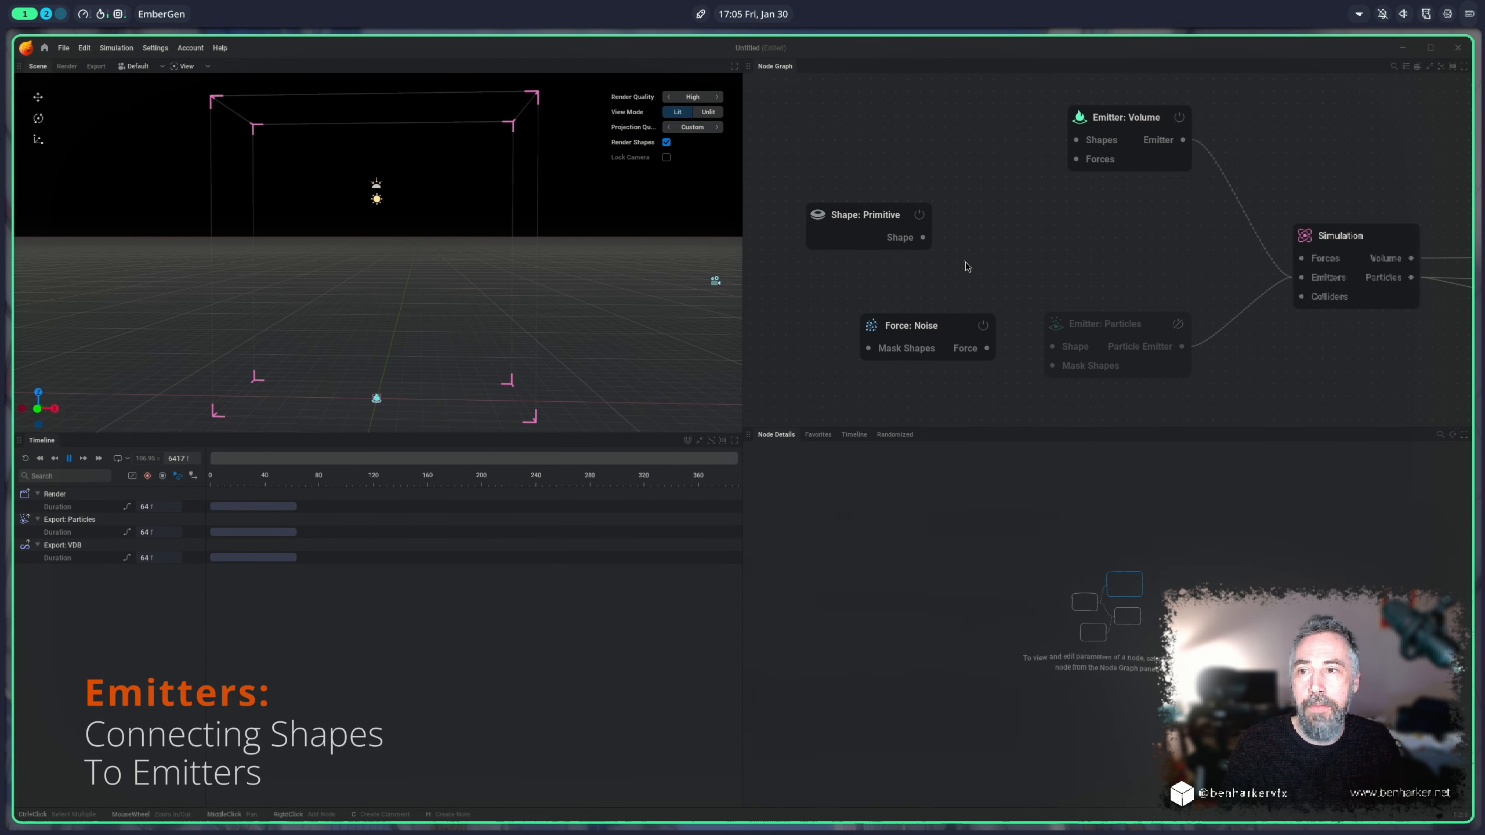
pyautogui.click(859, 229)
pyautogui.press('Delete')
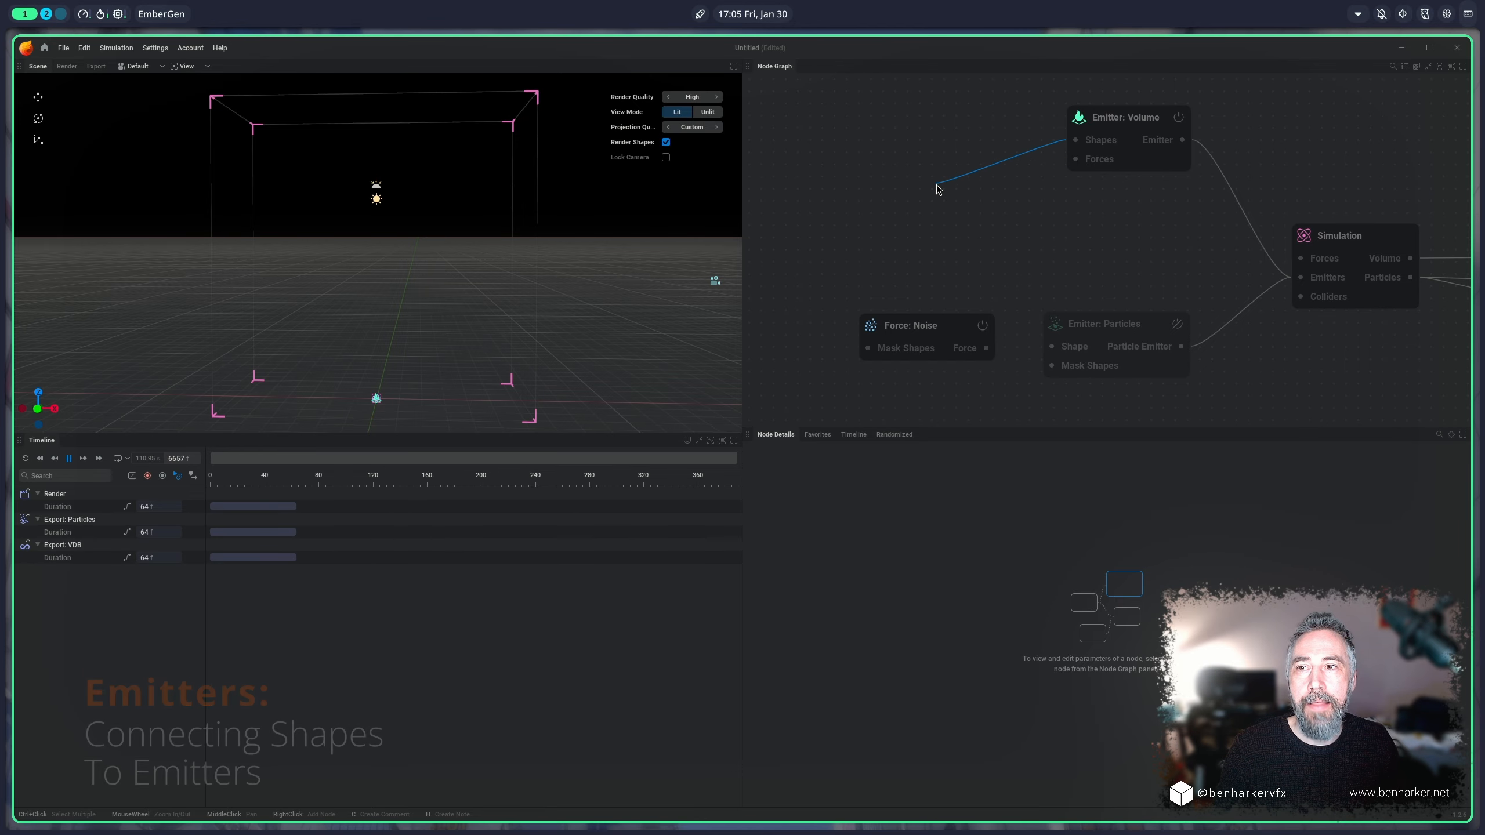
# Step: Add a Torus Shape: Primitive to the volume emitter's Shapes input and raise it to about 11.8 m on Z
pyautogui.moveTo(937, 188); pyautogui.dragTo(937, 189)
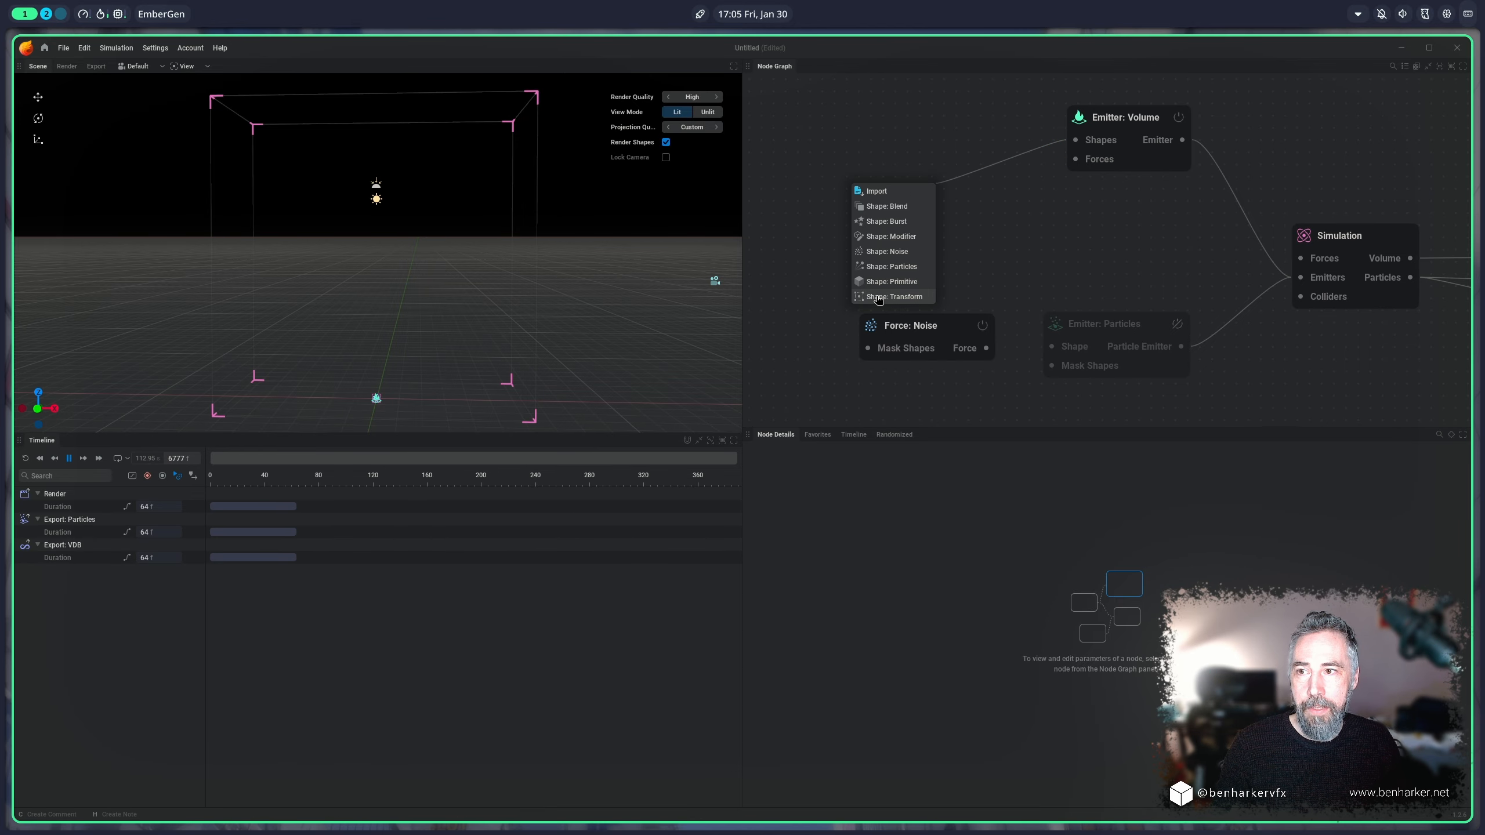
pyautogui.click(891, 282)
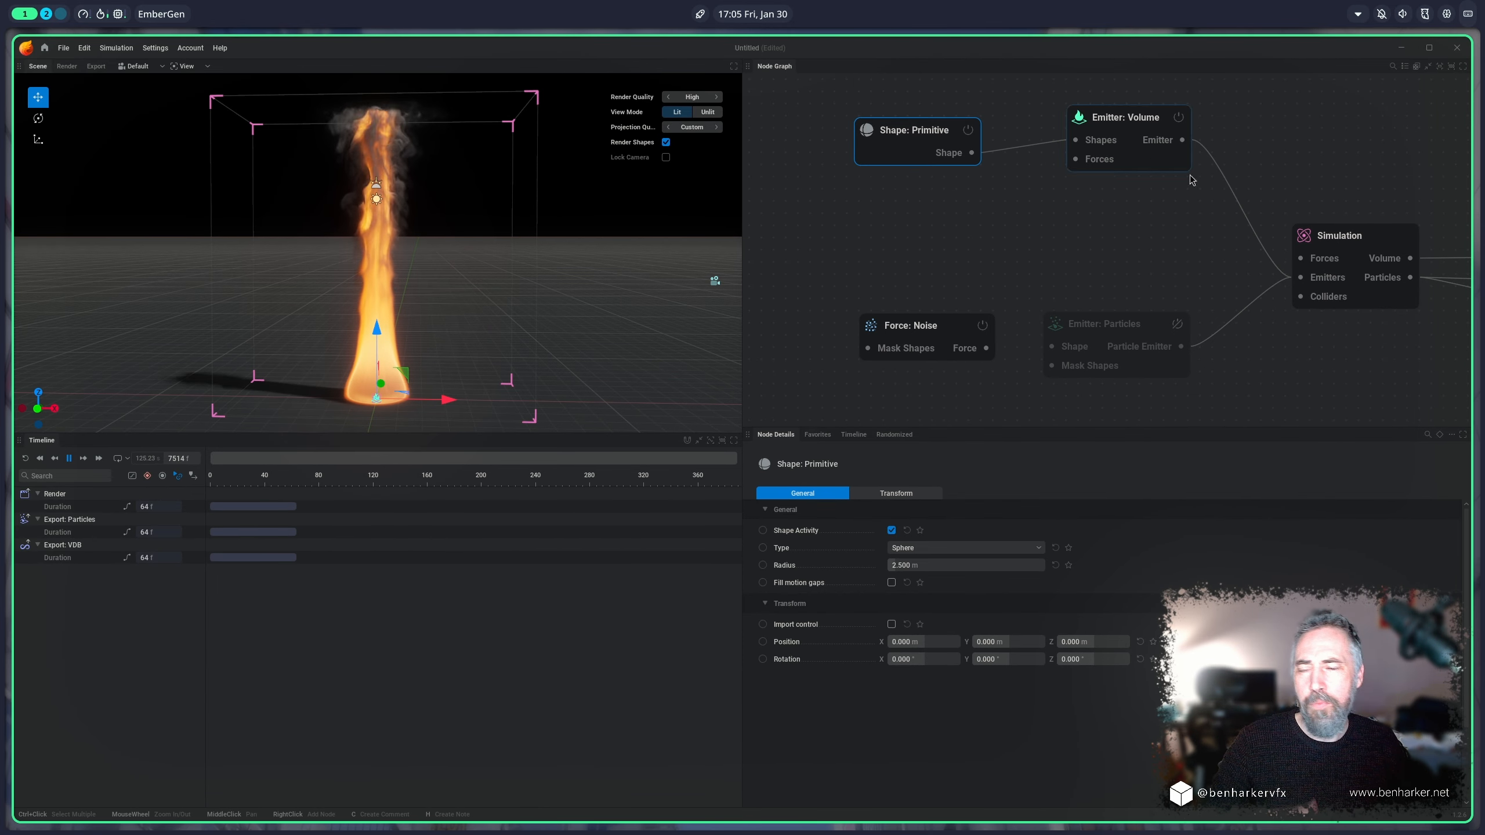
pyautogui.click(1020, 551)
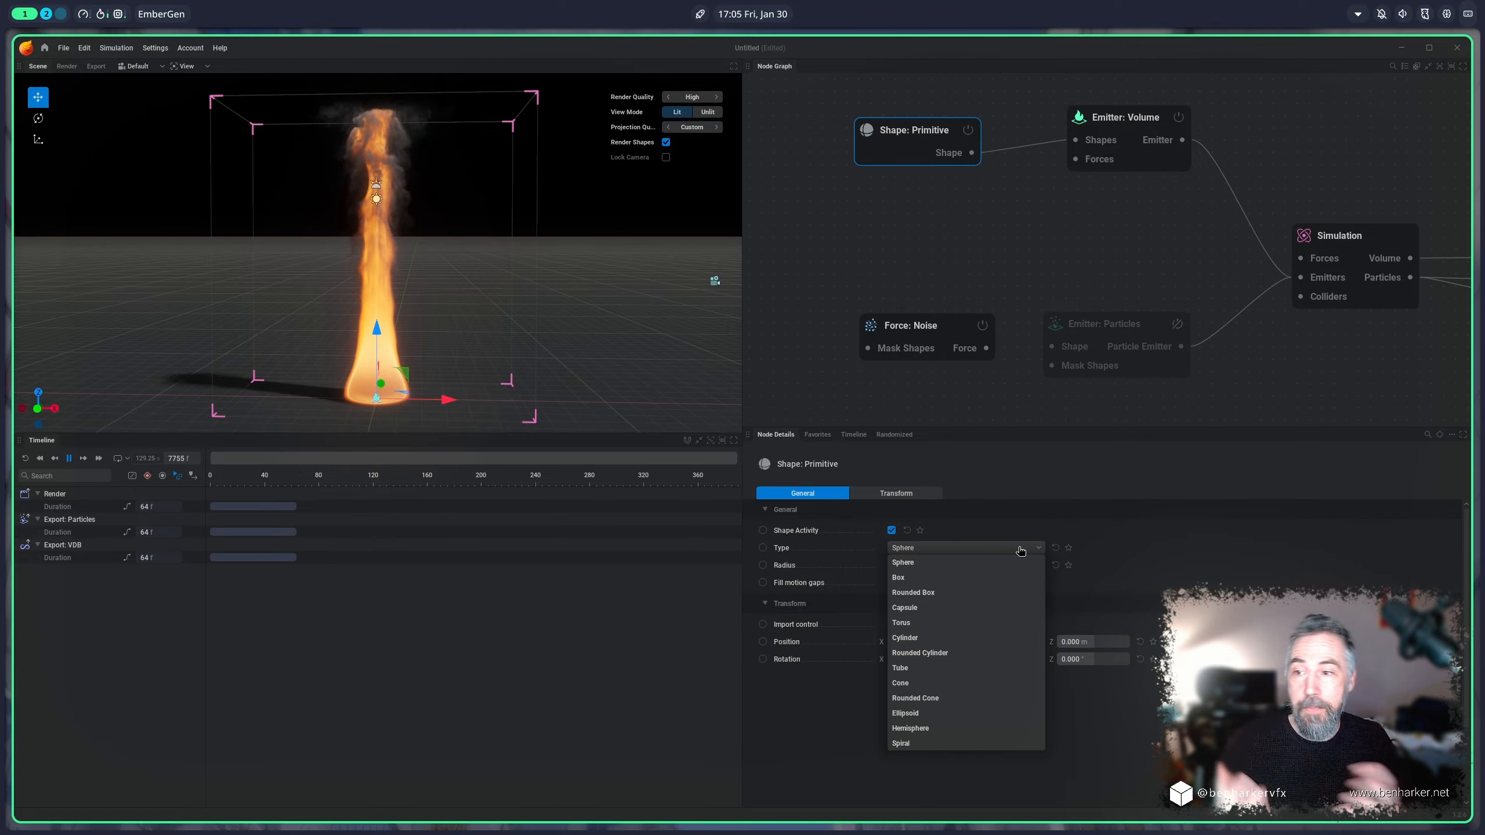
pyautogui.click(997, 622)
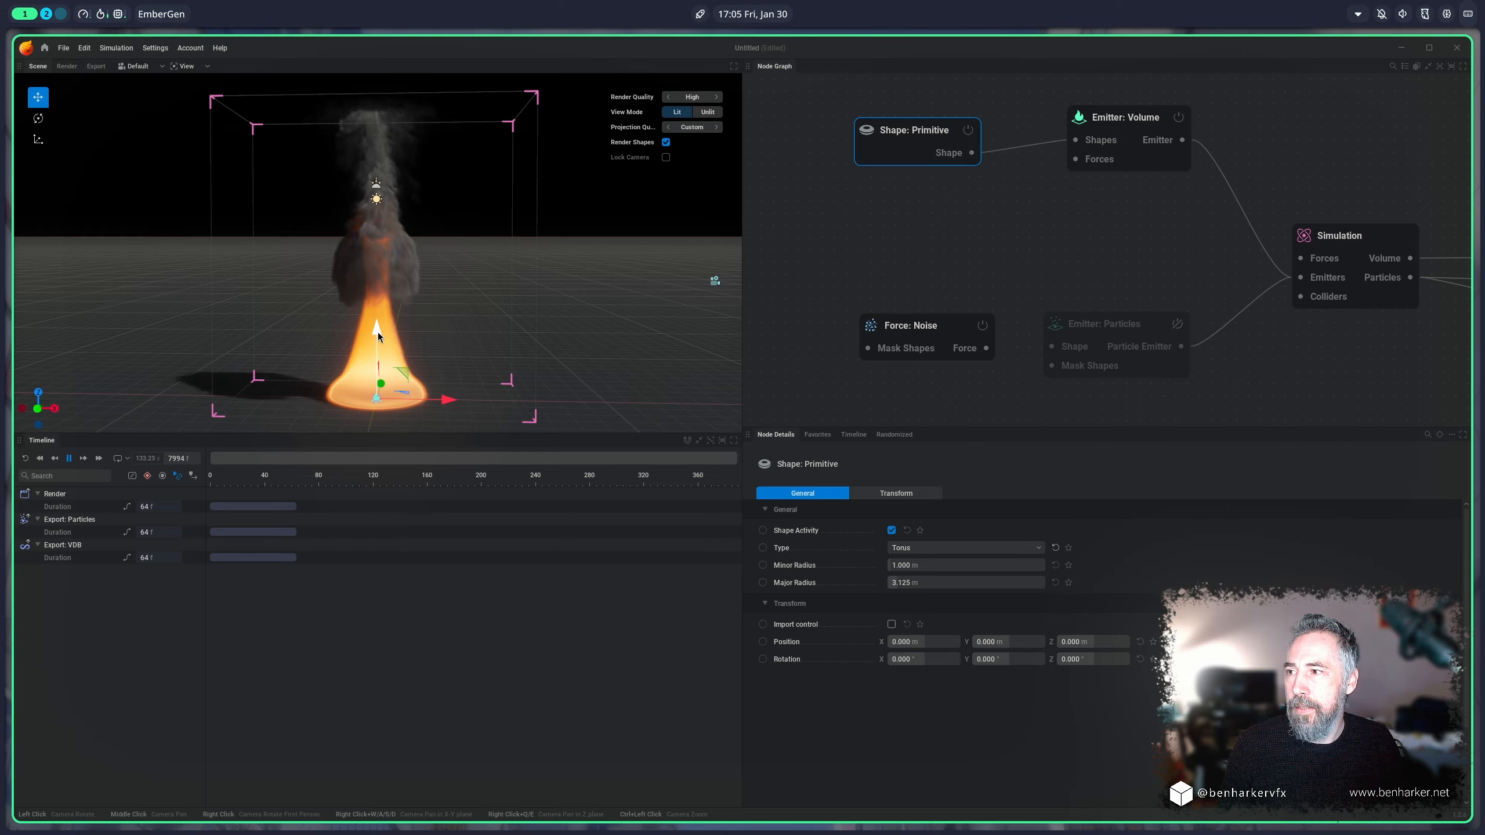
pyautogui.moveTo(377, 331); pyautogui.dragTo(376, 214)
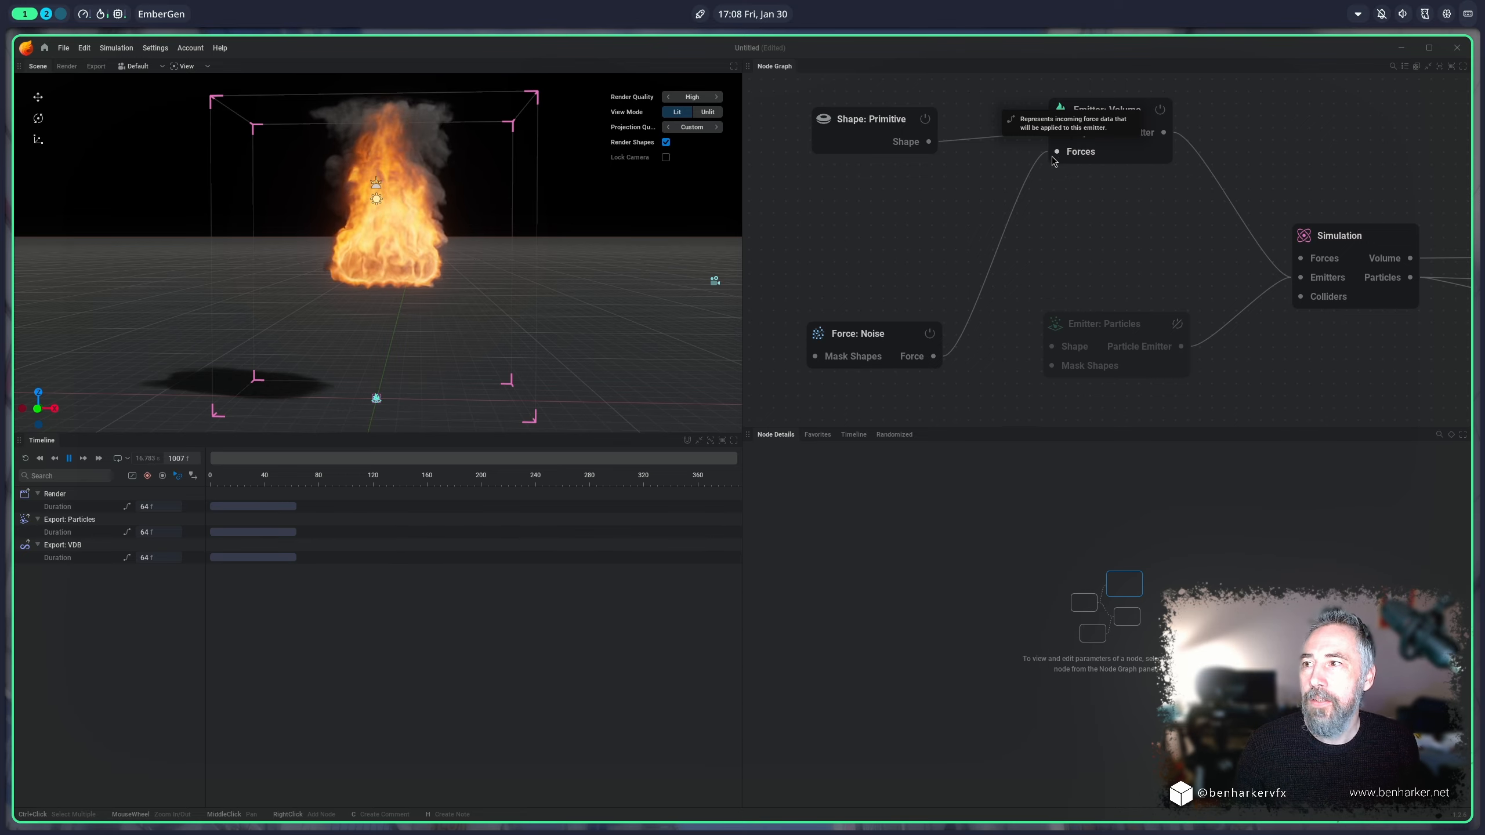
# Step: Duplicate the torus Shape: Primitive and connect the copy to the volume emitter's Shapes input as a second source
pyautogui.click(1367, 247)
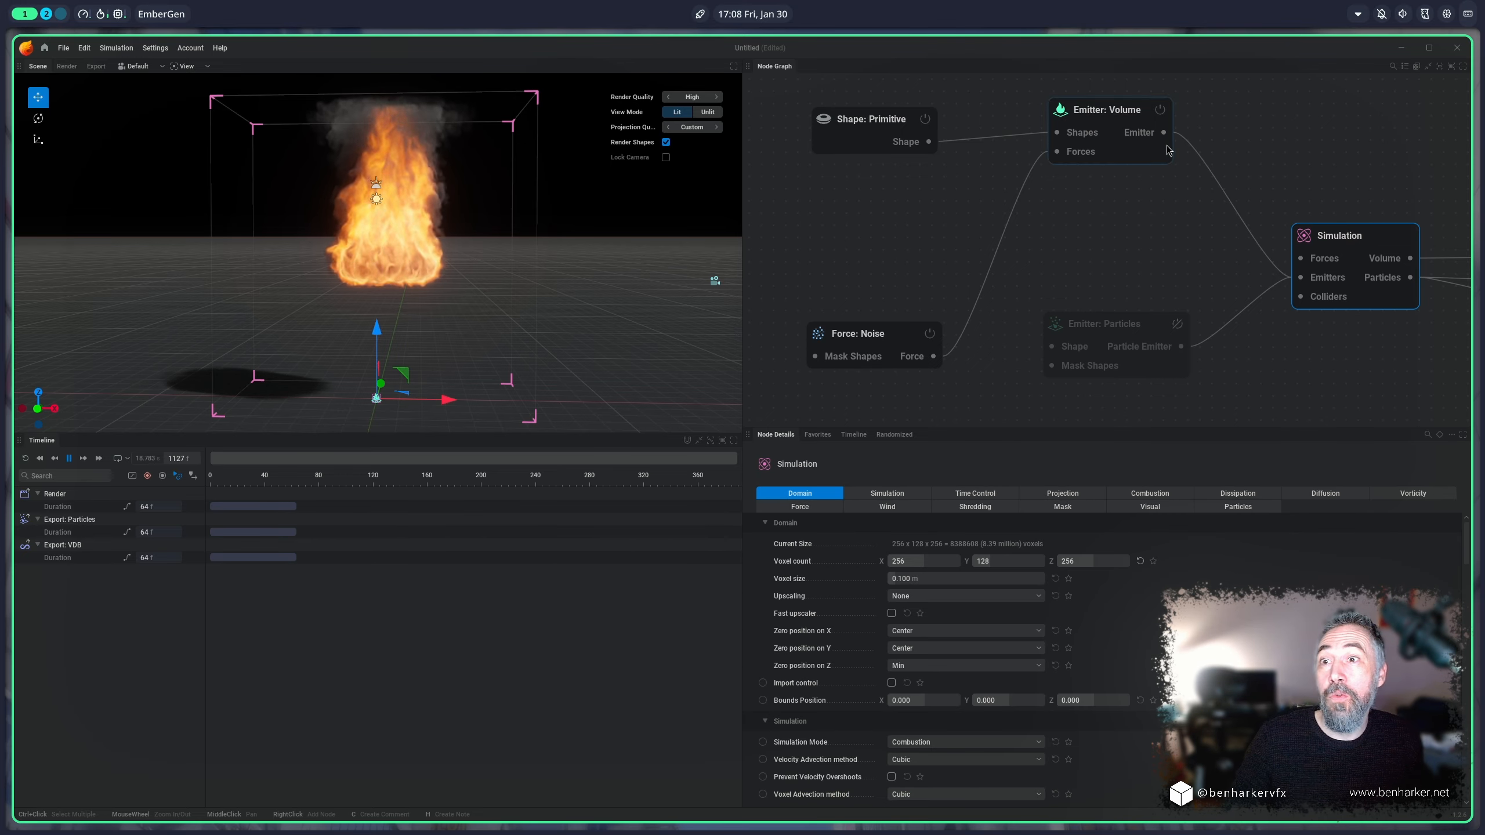
pyautogui.click(1109, 122)
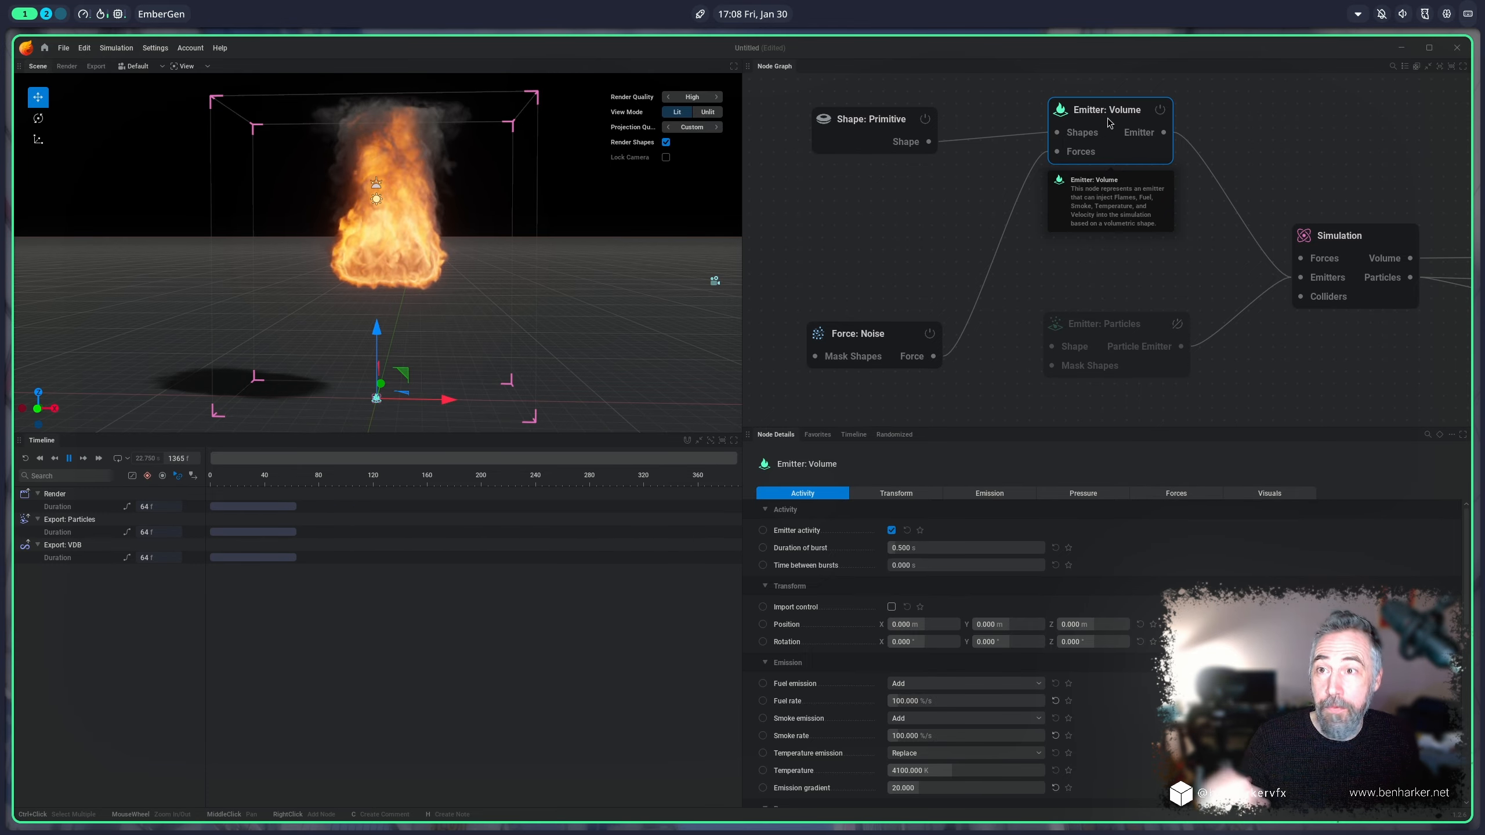
pyautogui.click(857, 126)
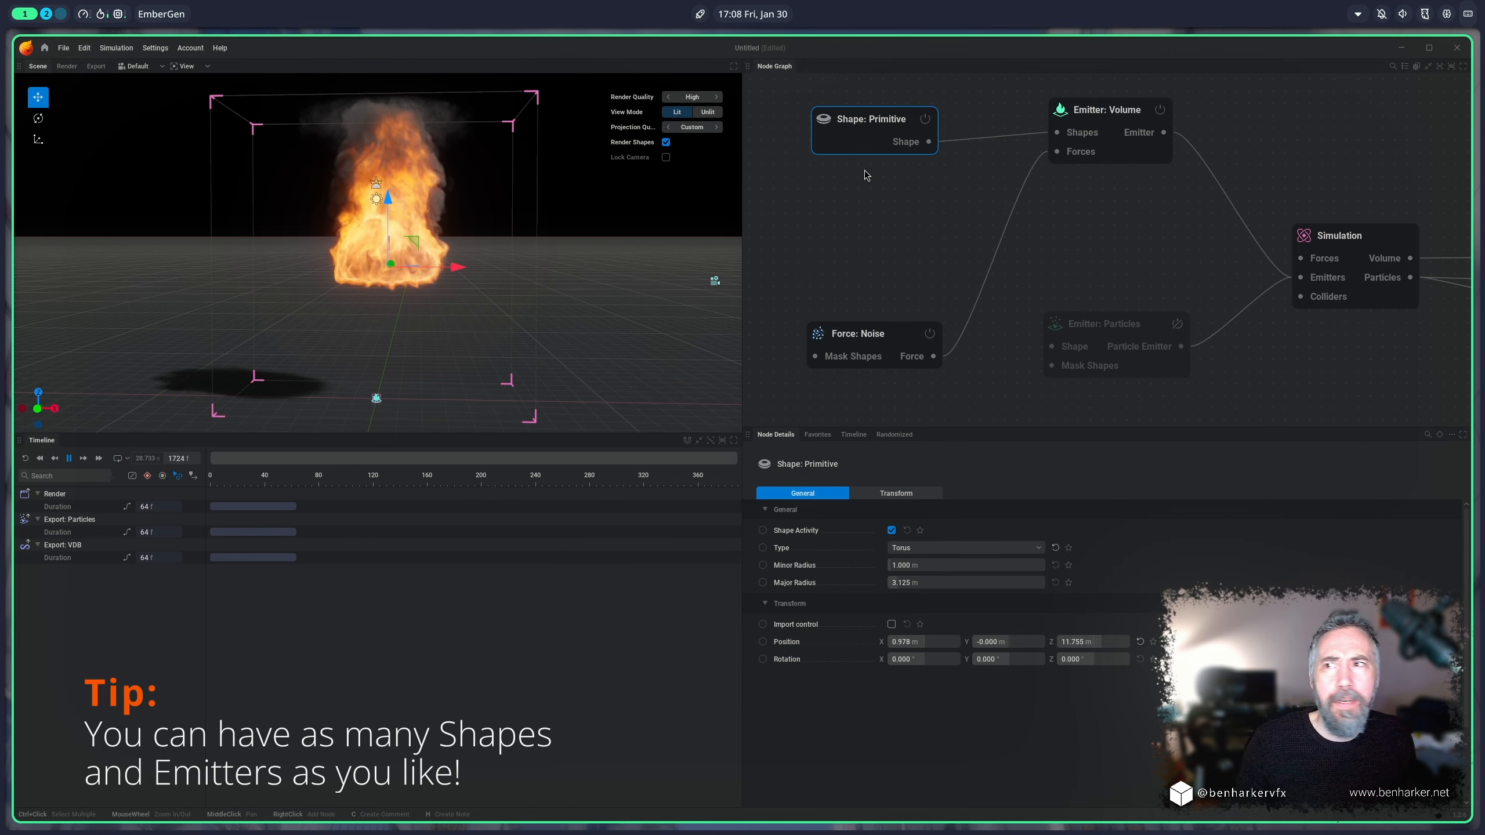
pyautogui.click(852, 138)
pyautogui.hotkey('ctrl', 'd')
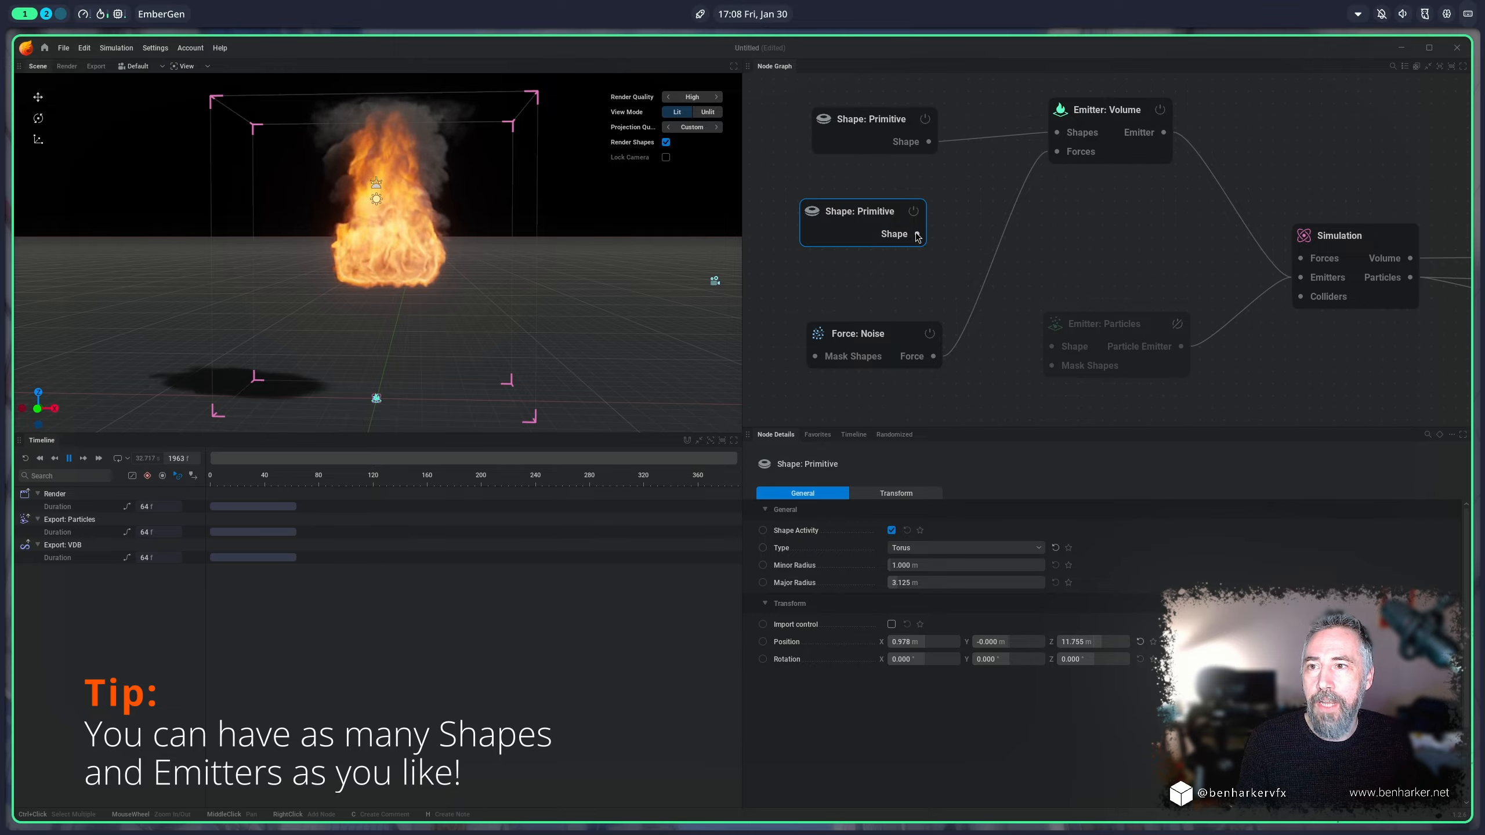
pyautogui.moveTo(916, 234); pyautogui.dragTo(1058, 133)
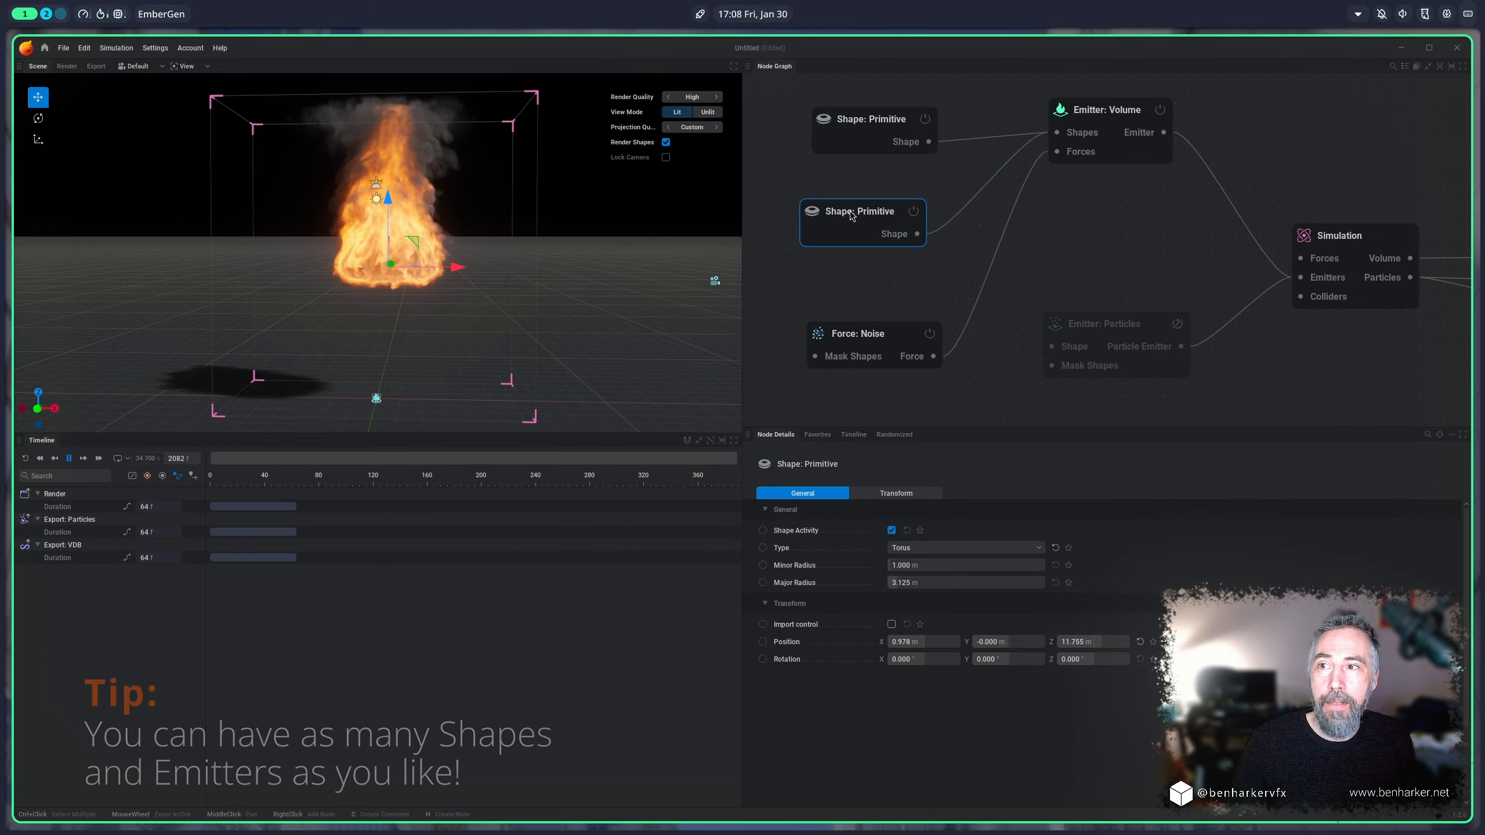
# Step: Reposition the copied torus to about 7 m on X and 4.1 m on Z, and delete that copy
pyautogui.moveTo(415, 241); pyautogui.dragTo(484, 328)
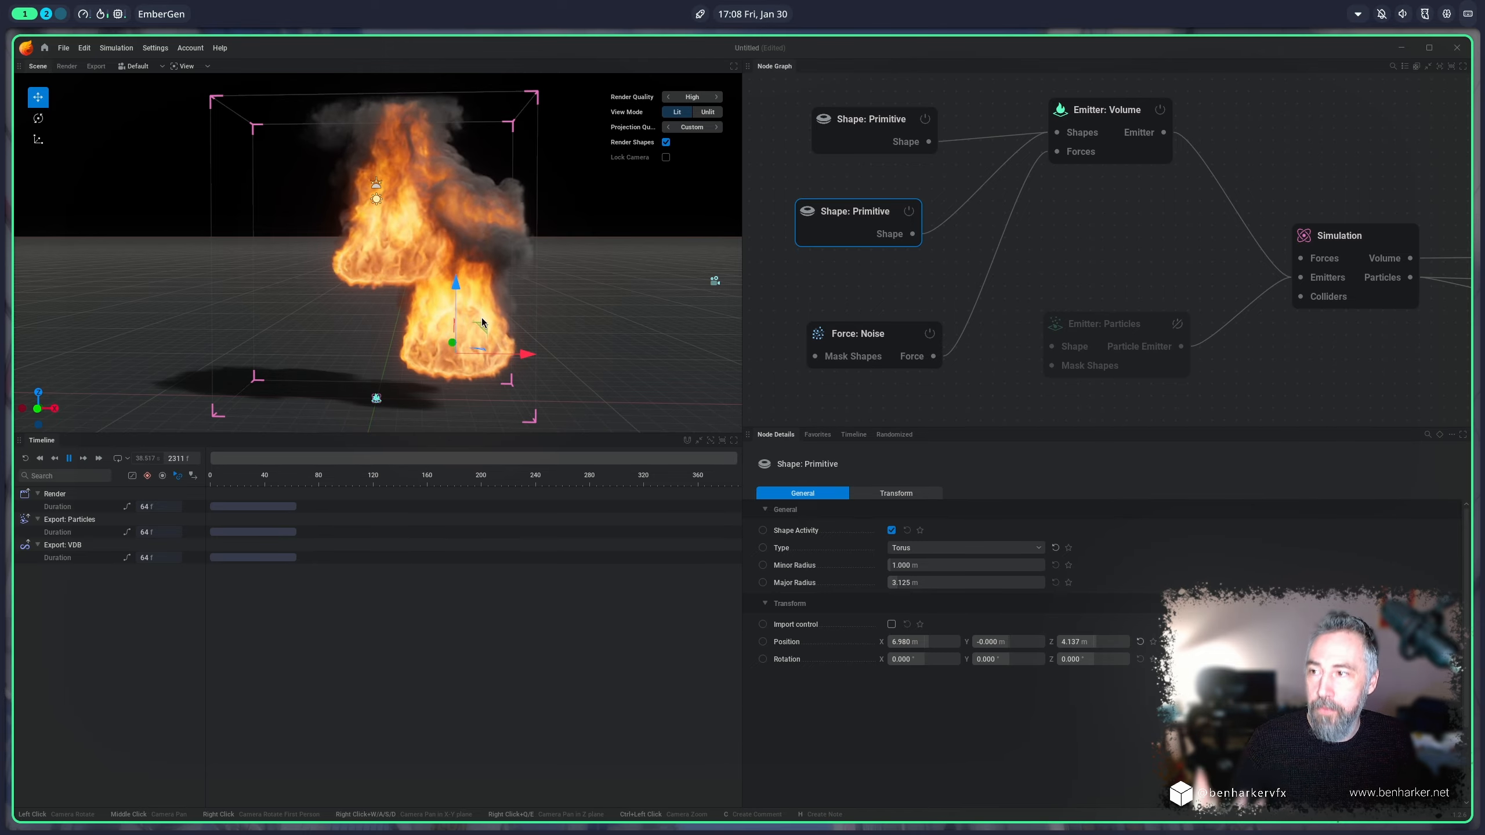
pyautogui.press('Delete')
# Step: Make a copy of the Emitter: Volume node and connect its output to the Simulation node's Emitters input
pyautogui.click(1071, 116)
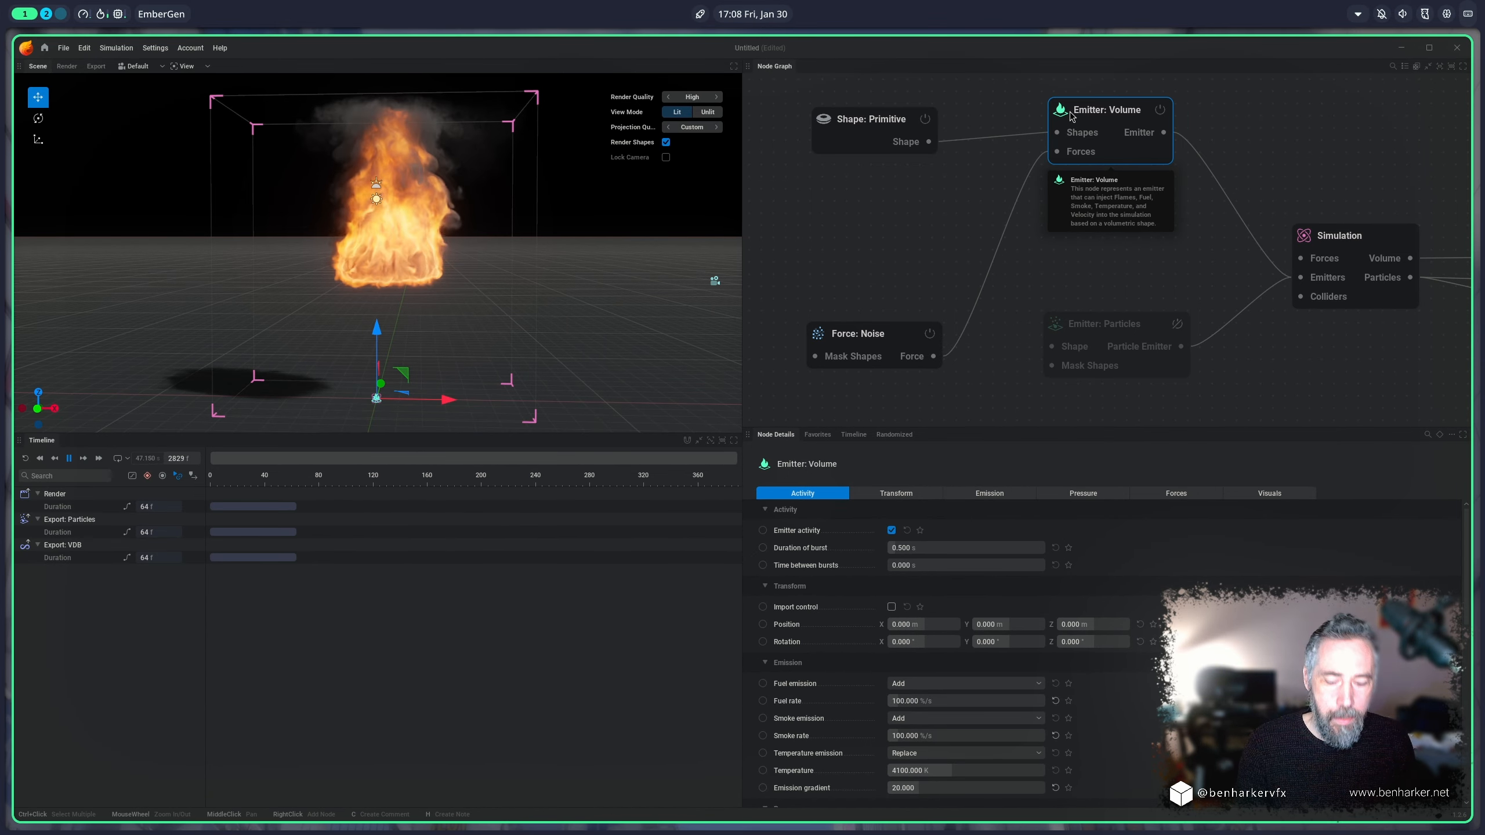
pyautogui.click(1093, 235)
pyautogui.hotkey('ctrl', 'v')
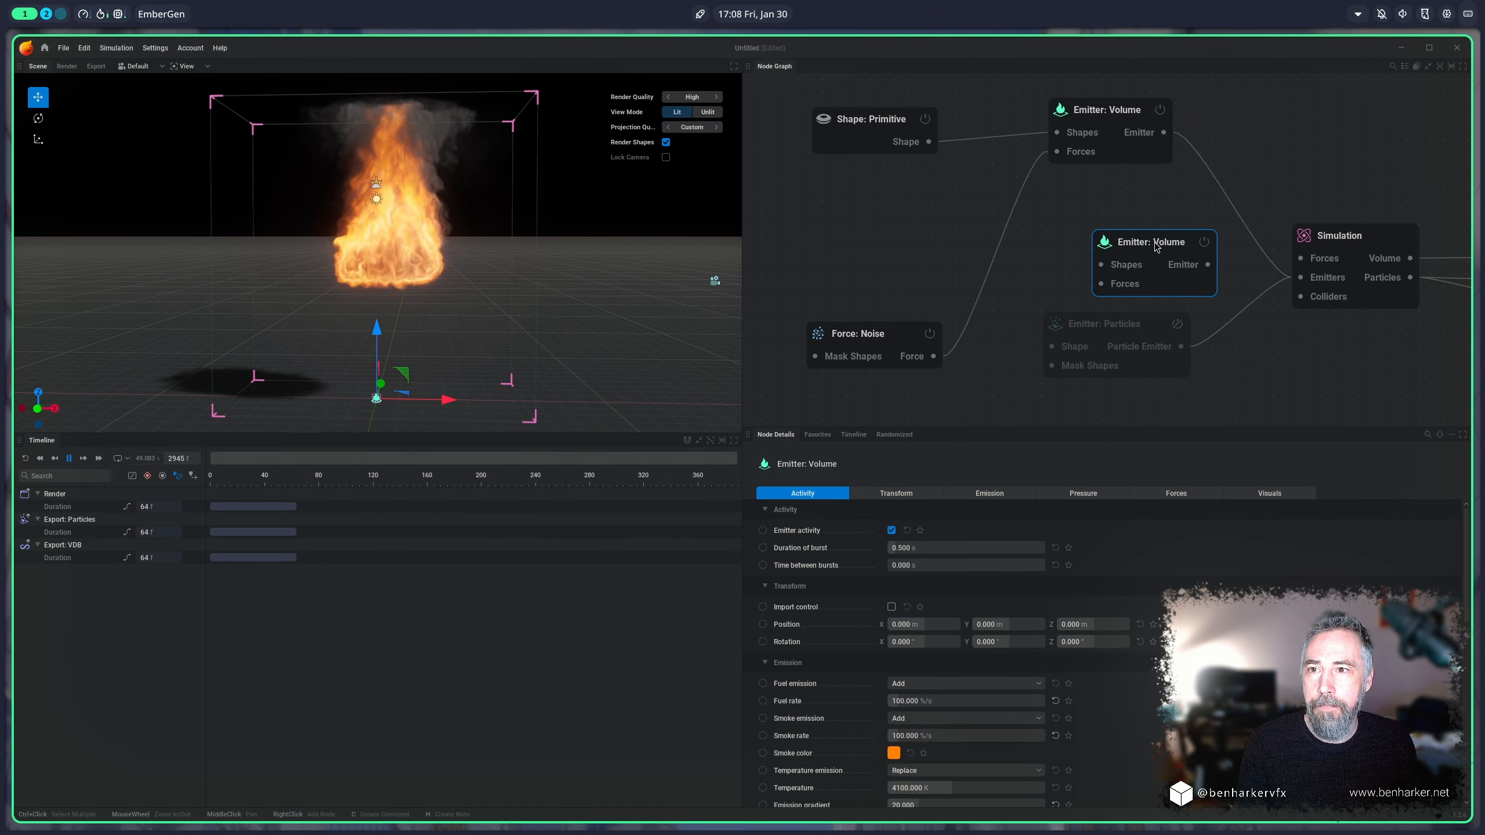
pyautogui.moveTo(1155, 252); pyautogui.dragTo(1300, 278)
# Step: Set the second Emitter: Volume node's fuel rate to 5 %/s and its smoke rate to 1500 %/s
pyautogui.click(998, 497)
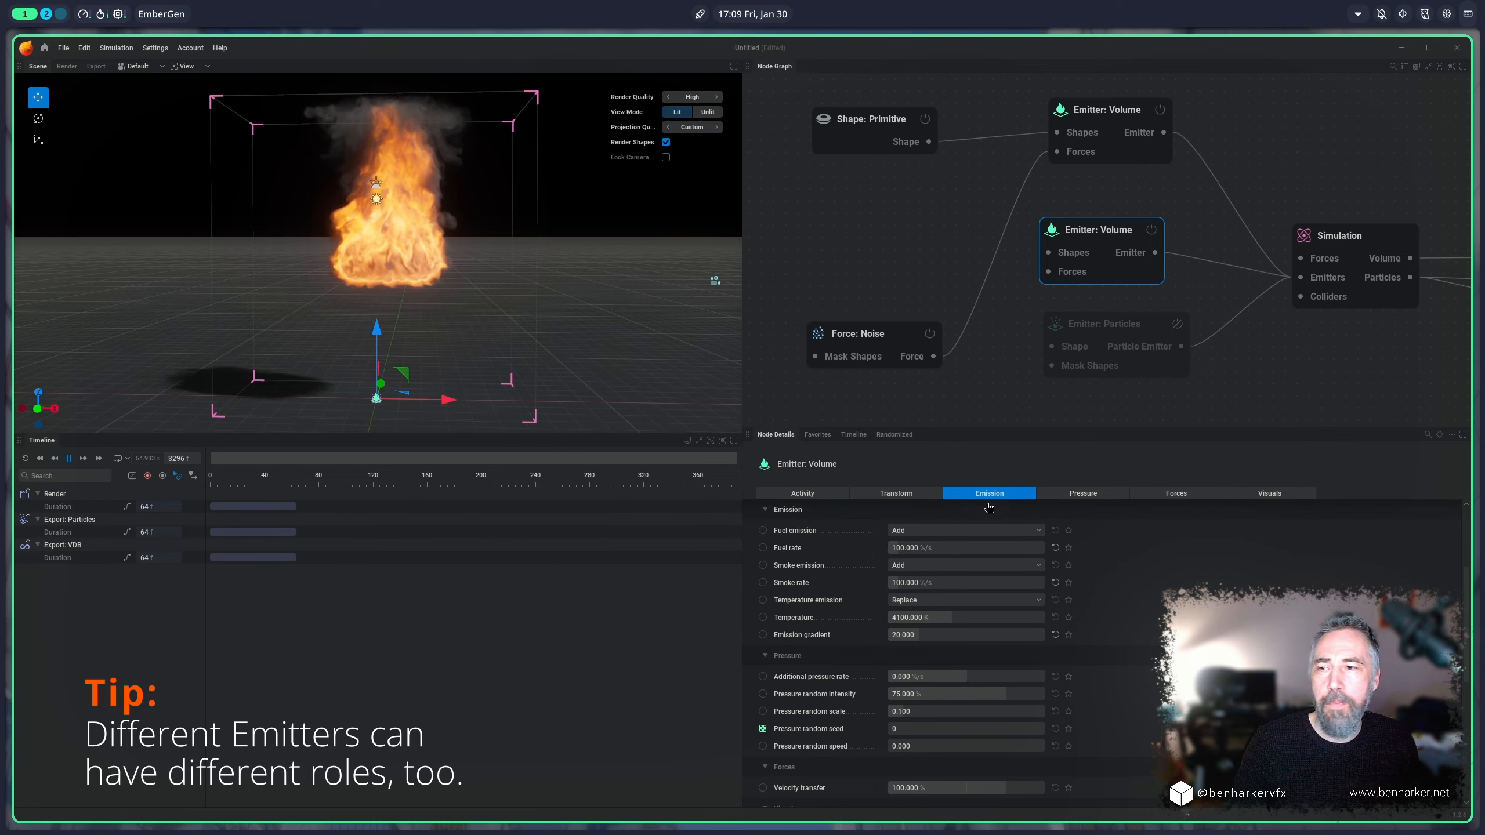
pyautogui.doubleClick(935, 548)
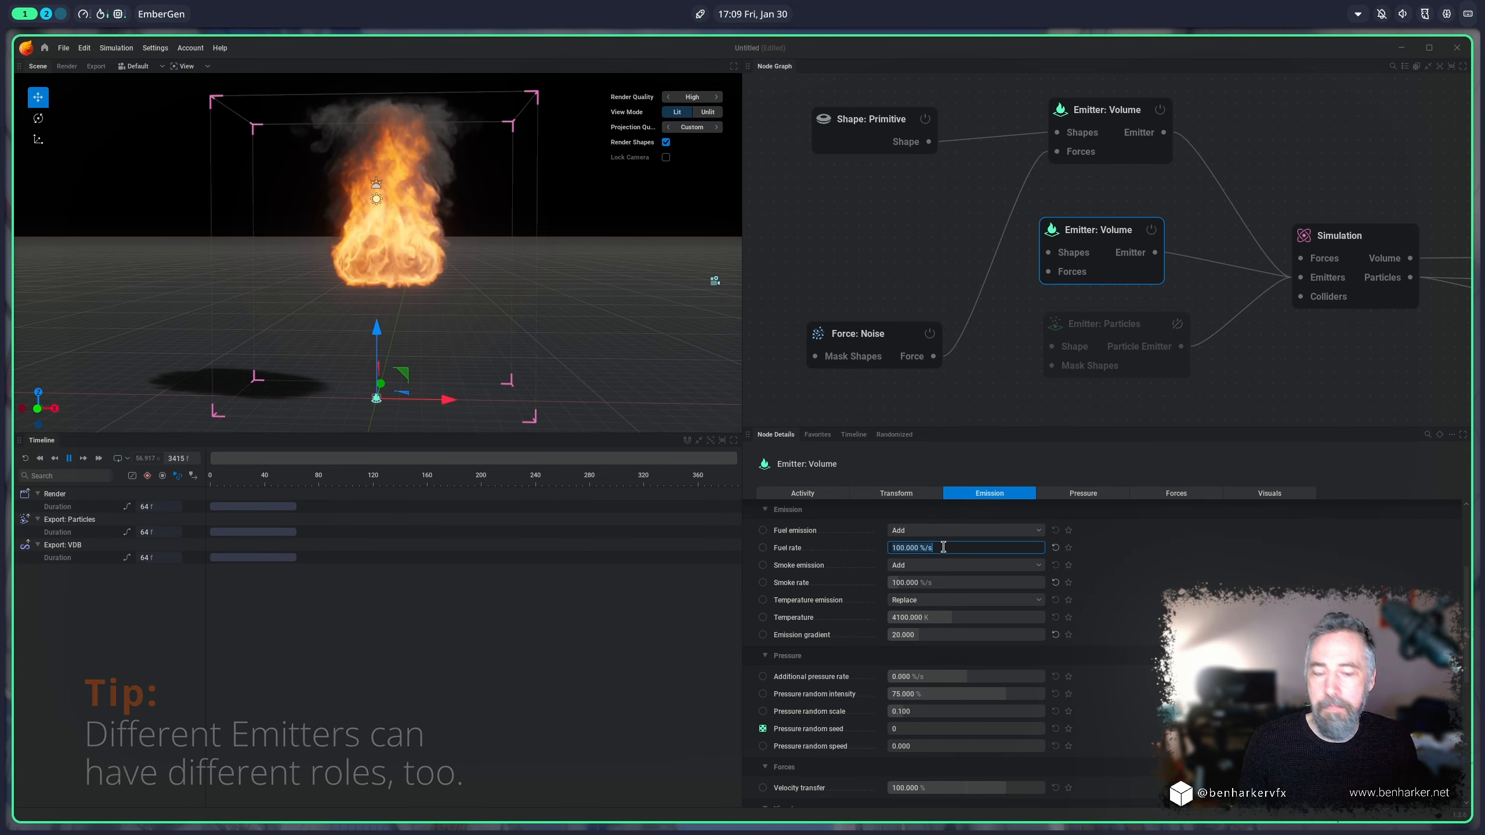
pyautogui.write('0')
pyautogui.press('Return')
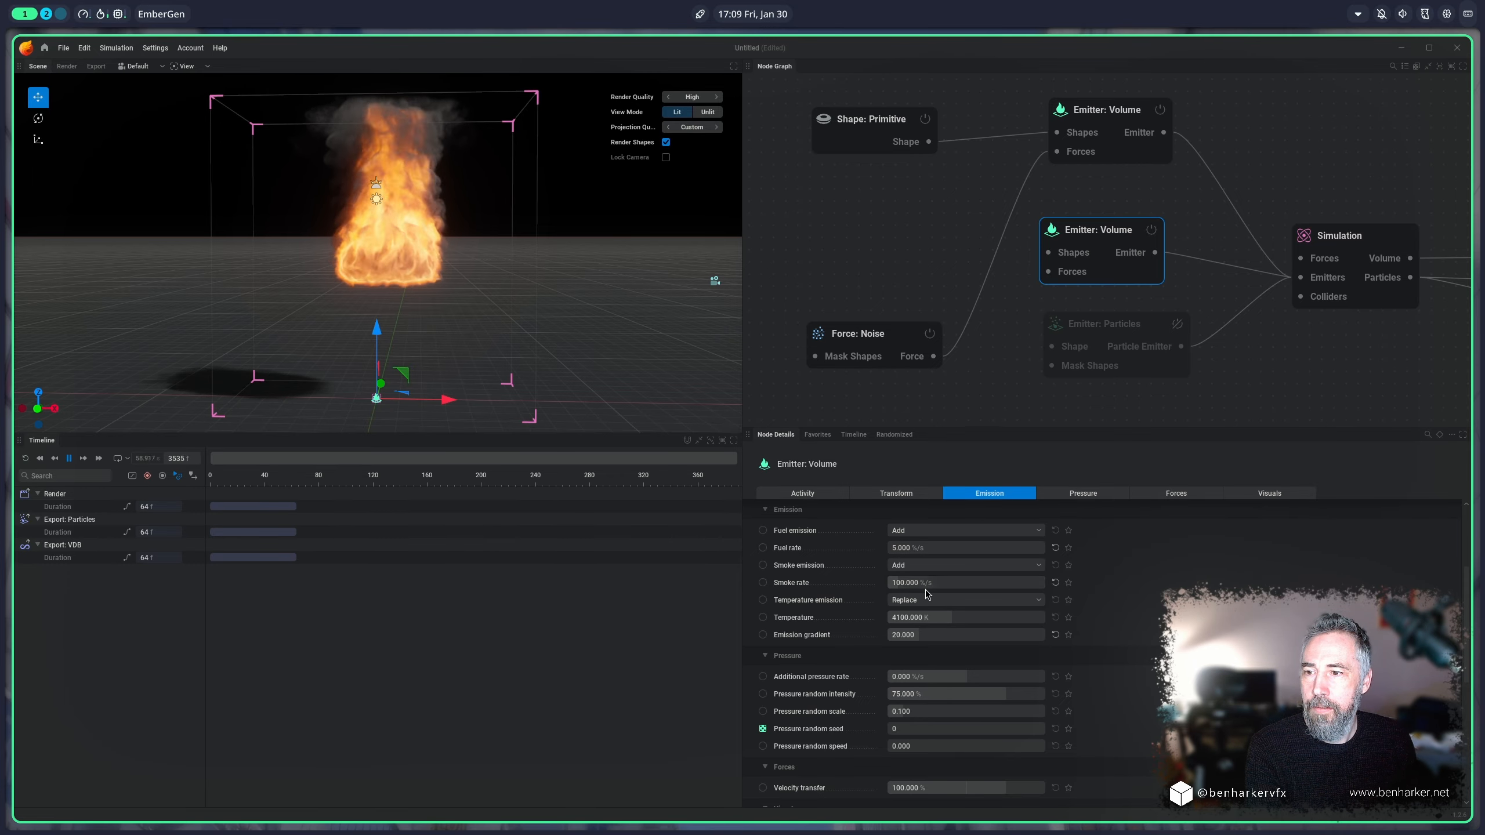
pyautogui.moveTo(925, 587); pyautogui.dragTo(1005, 588)
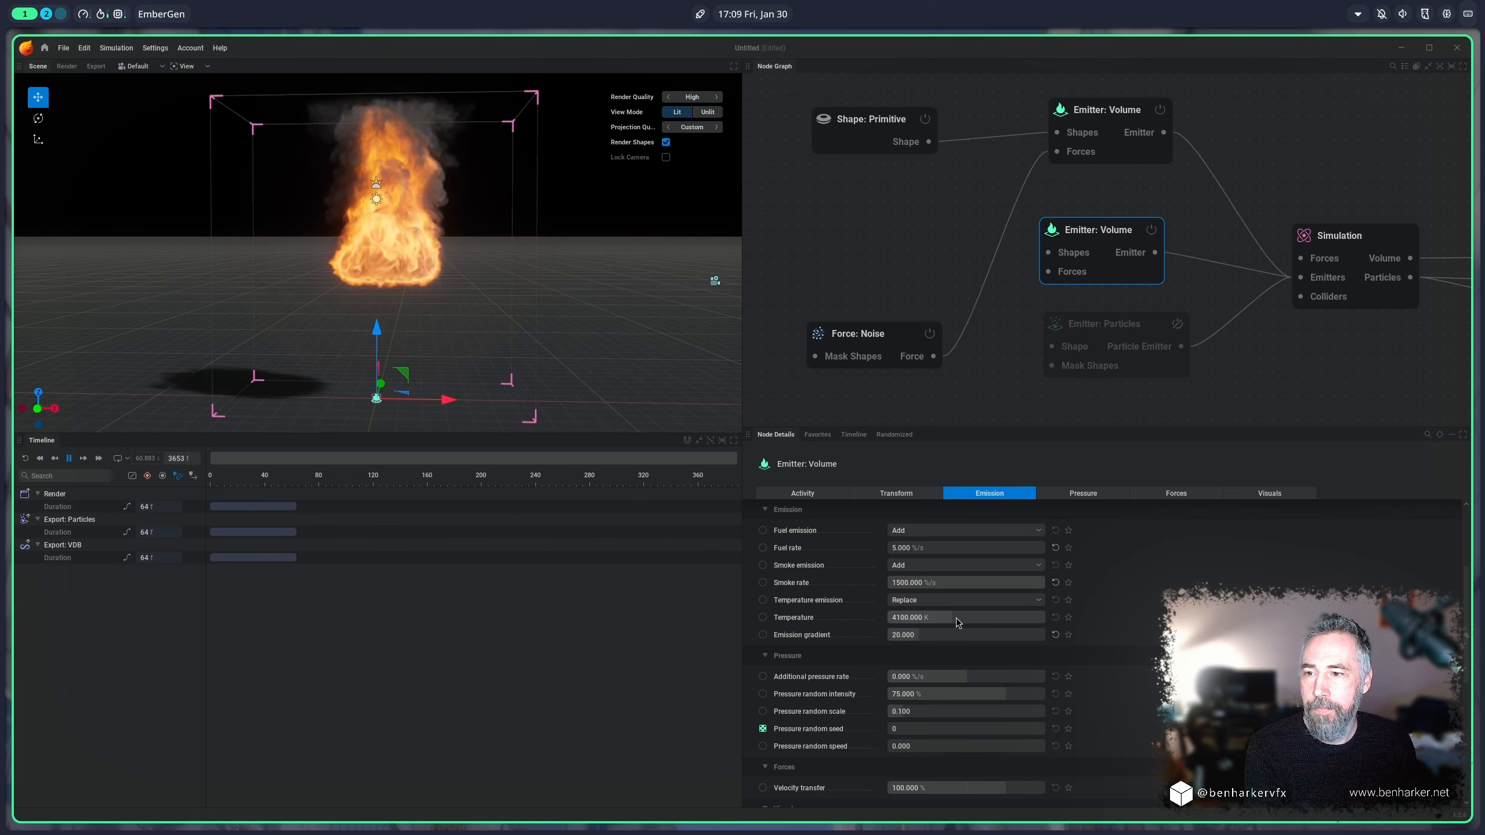
# Step: Copy the torus Shape: Primitive, connect the copy to the second volume emitter's Shapes input, and move it down beside the fire near the ground
pyautogui.moveTo(867, 123); pyautogui.dragTo(857, 114)
pyautogui.hotkey('ctrl', 'c')
pyautogui.hotkey('ctrl', 'v')
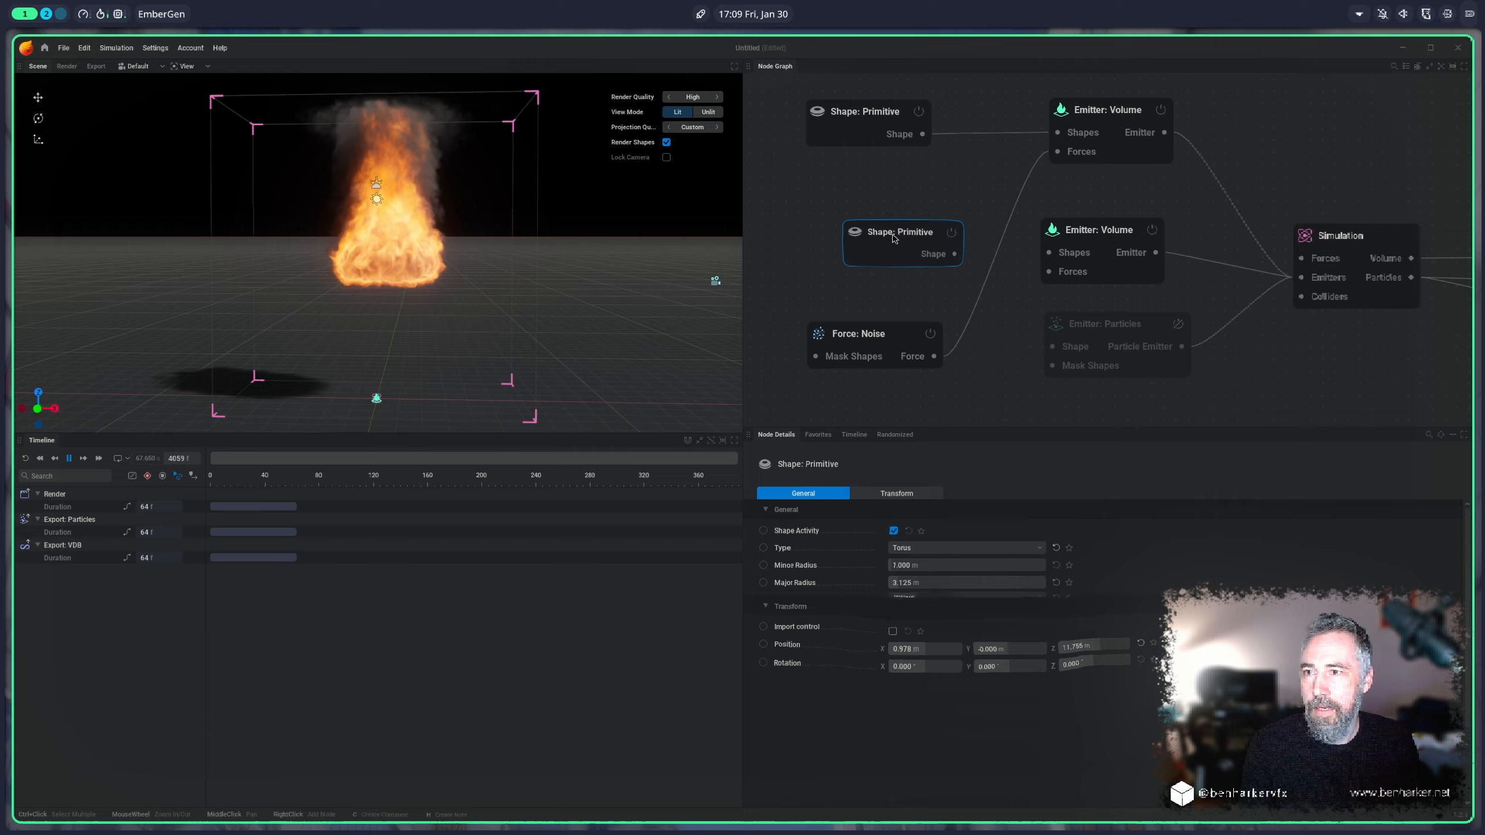
pyautogui.moveTo(895, 237); pyautogui.dragTo(1041, 257)
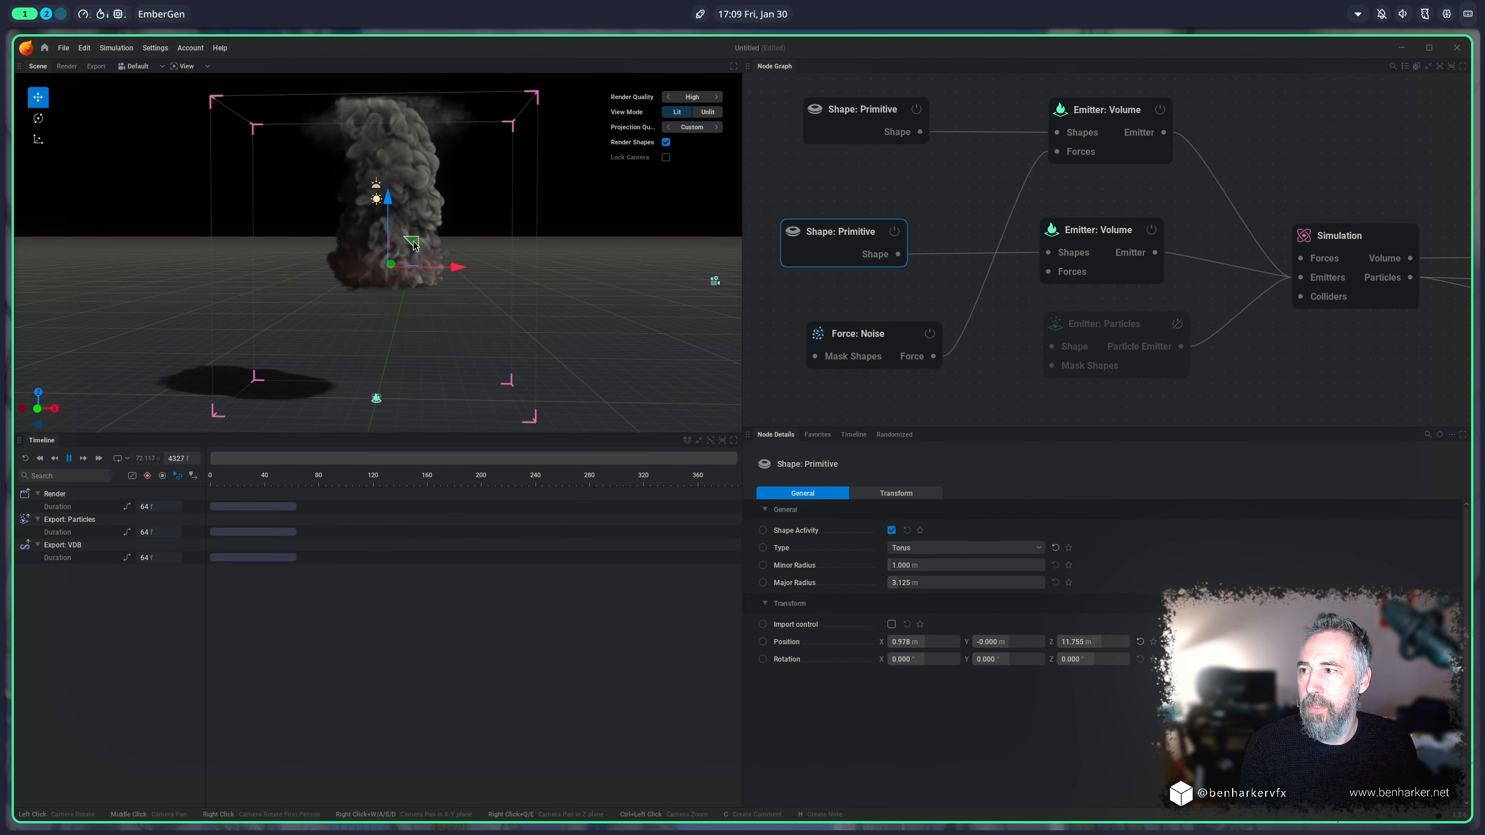
pyautogui.moveTo(413, 241); pyautogui.dragTo(460, 329)
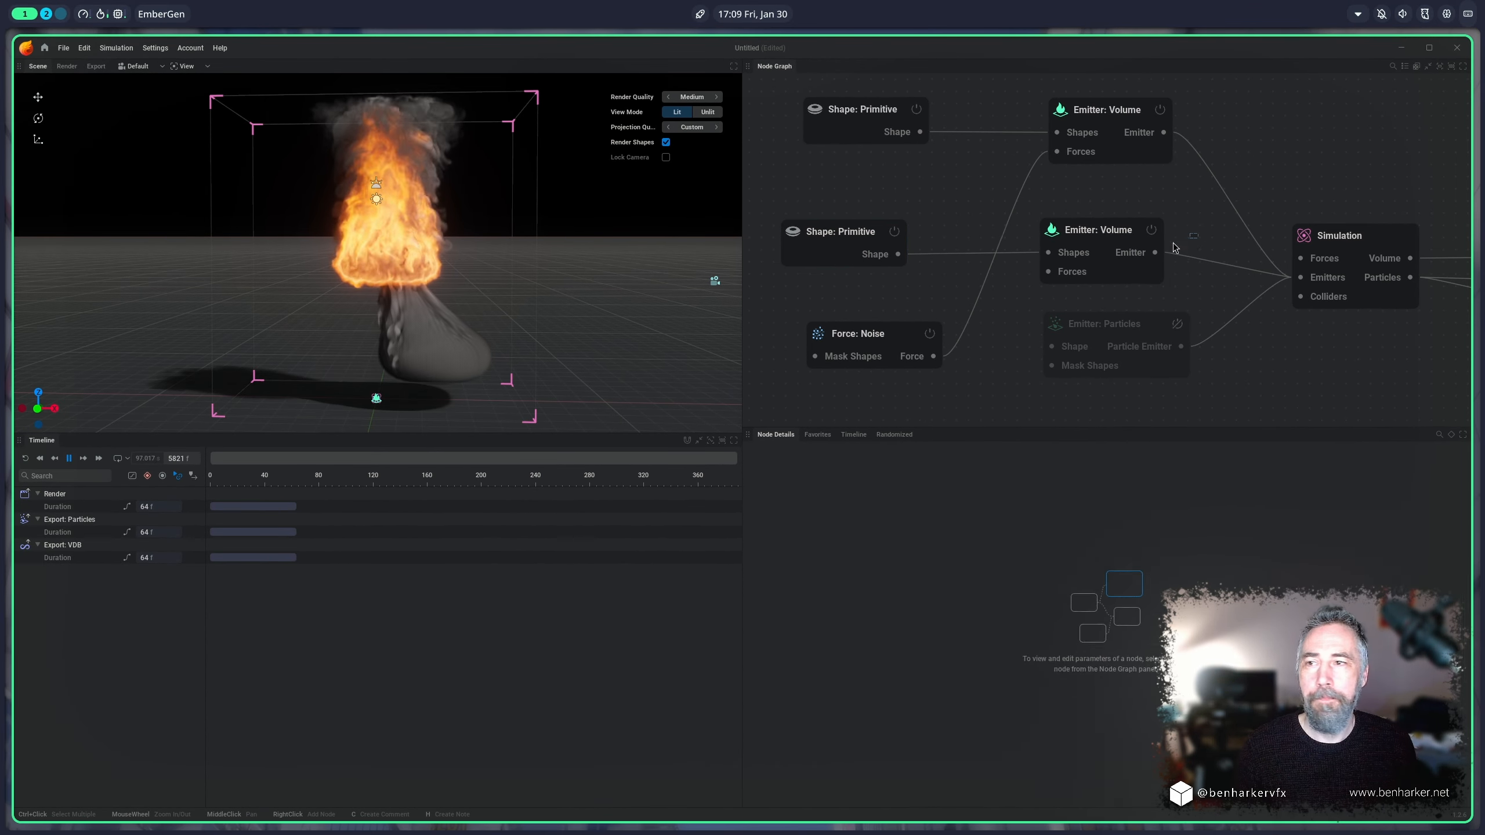
# Step: Delete the second Emitter: Volume node together with its connected Shape: Primitive copy
pyautogui.moveTo(1174, 247); pyautogui.dragTo(769, 242)
pyautogui.press('Delete')
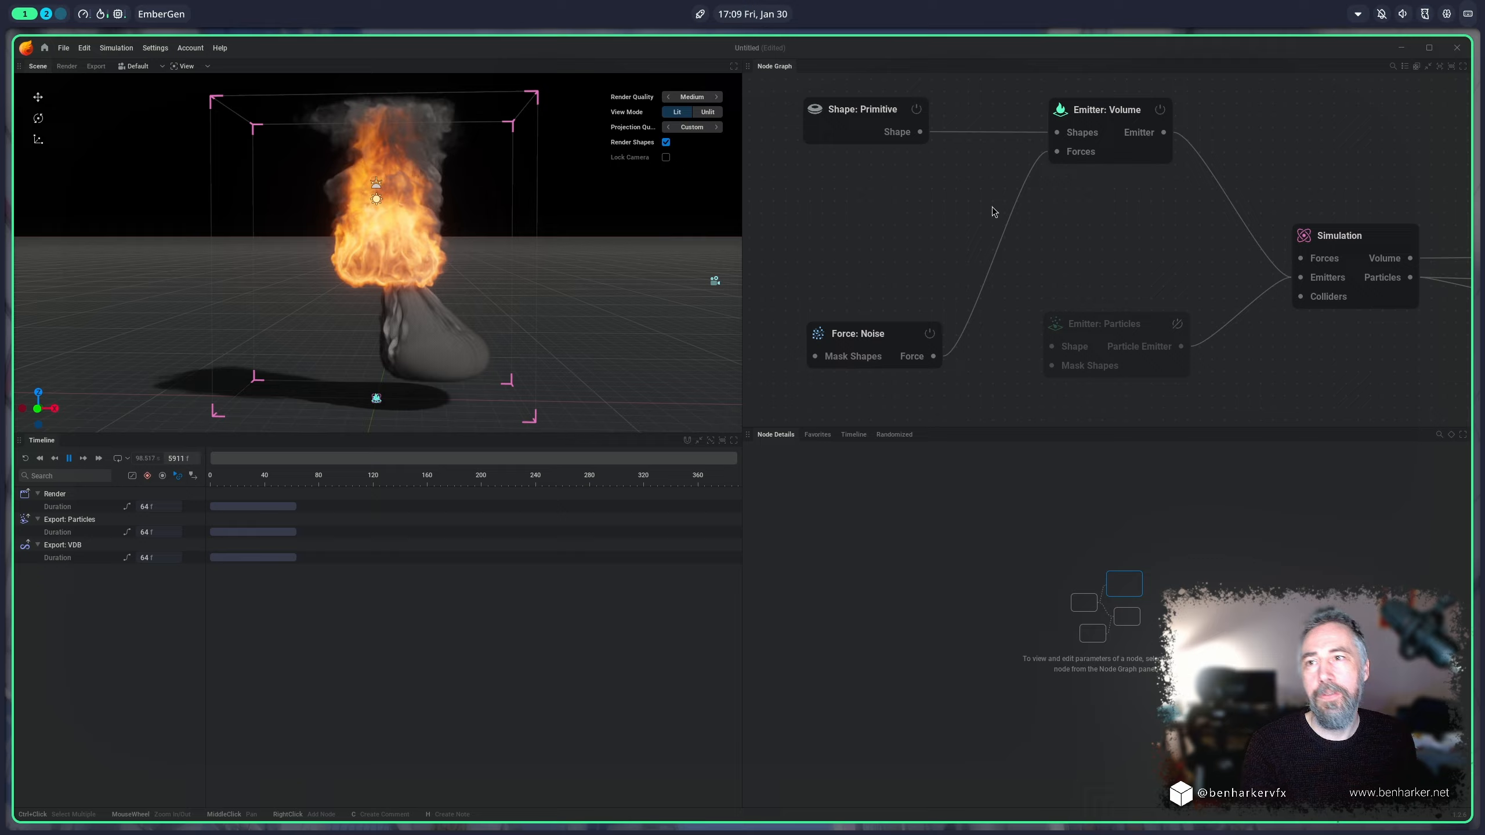
# Step: Show more of the remaining Emitter: Volume node's properties and switch its emitter activity off and back on
pyautogui.click(1109, 117)
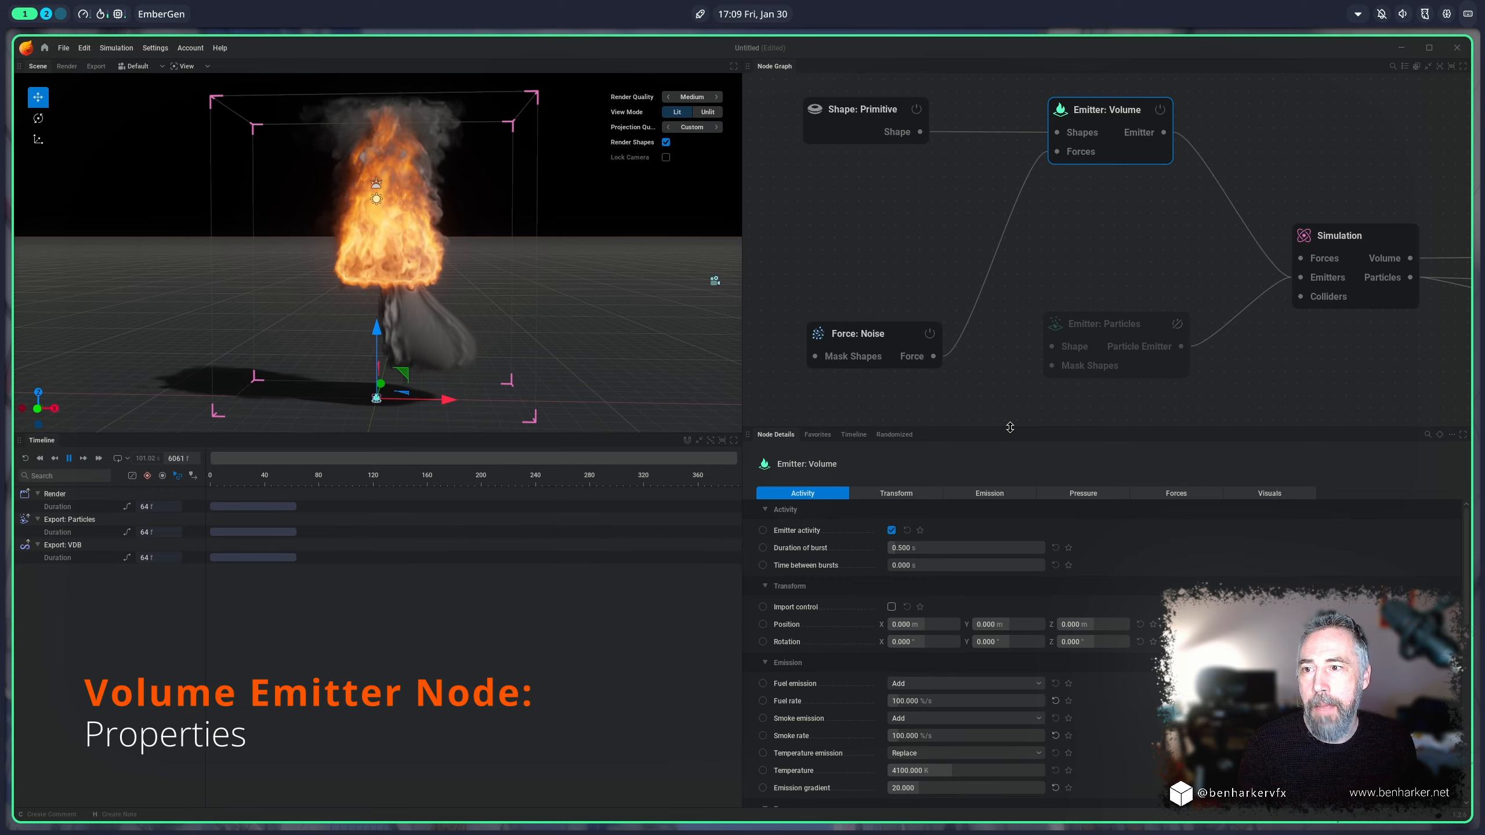
pyautogui.moveTo(1009, 428); pyautogui.dragTo(1164, 260)
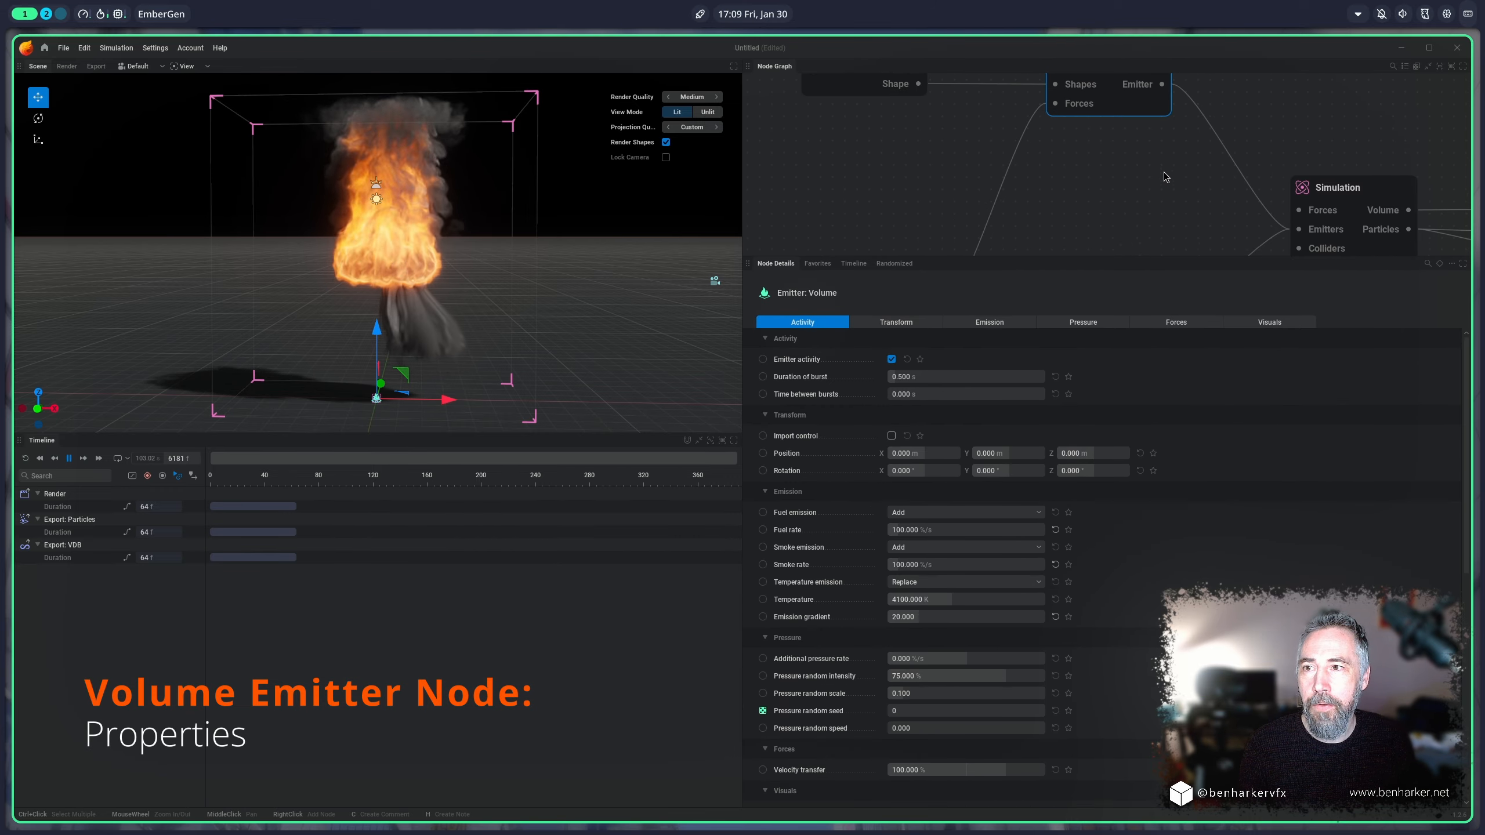
pyautogui.moveTo(1163, 172); pyautogui.dragTo(1178, 234, button='middle')
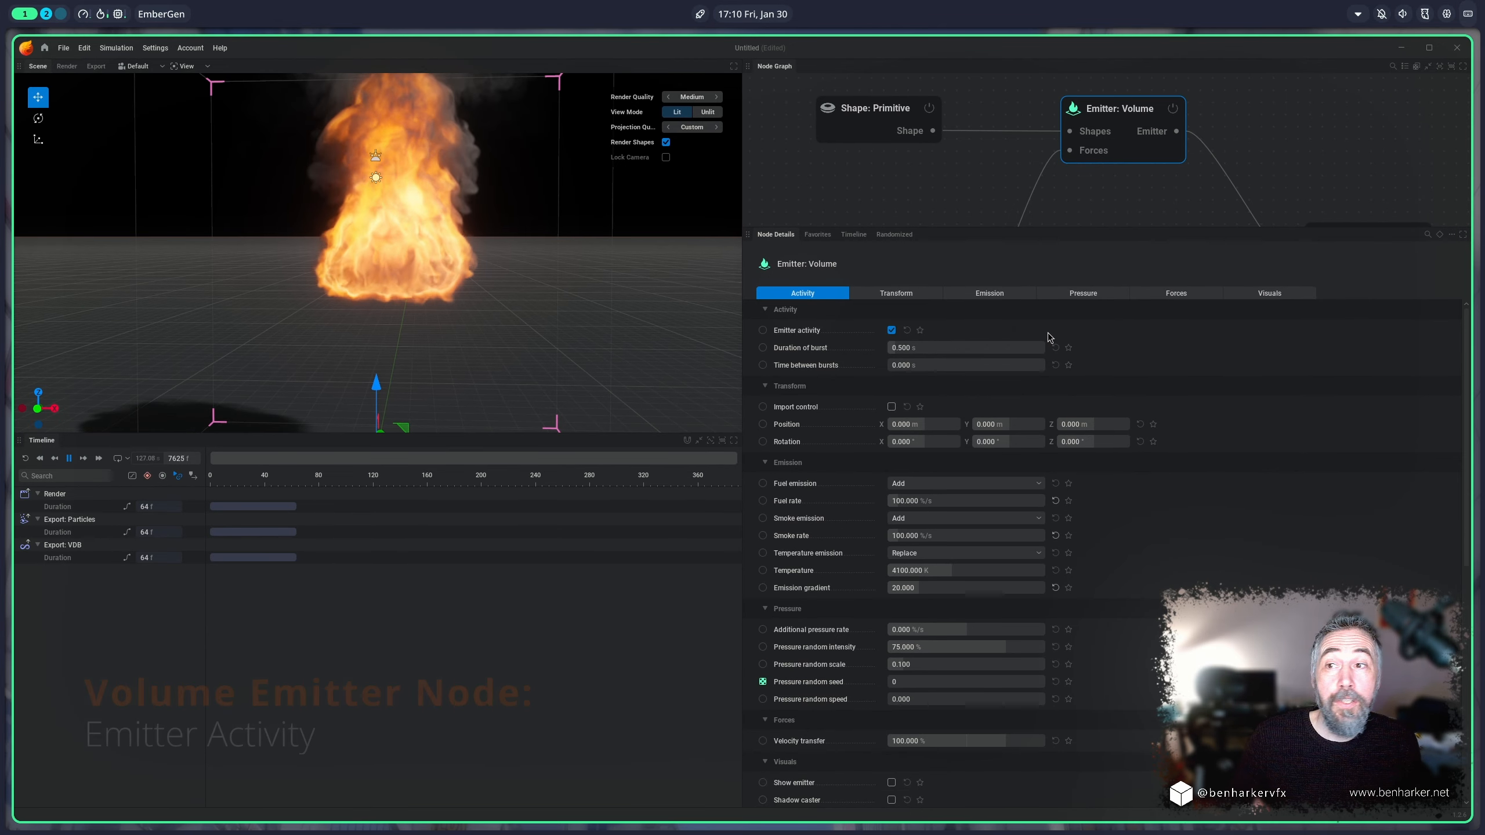
pyautogui.click(892, 332)
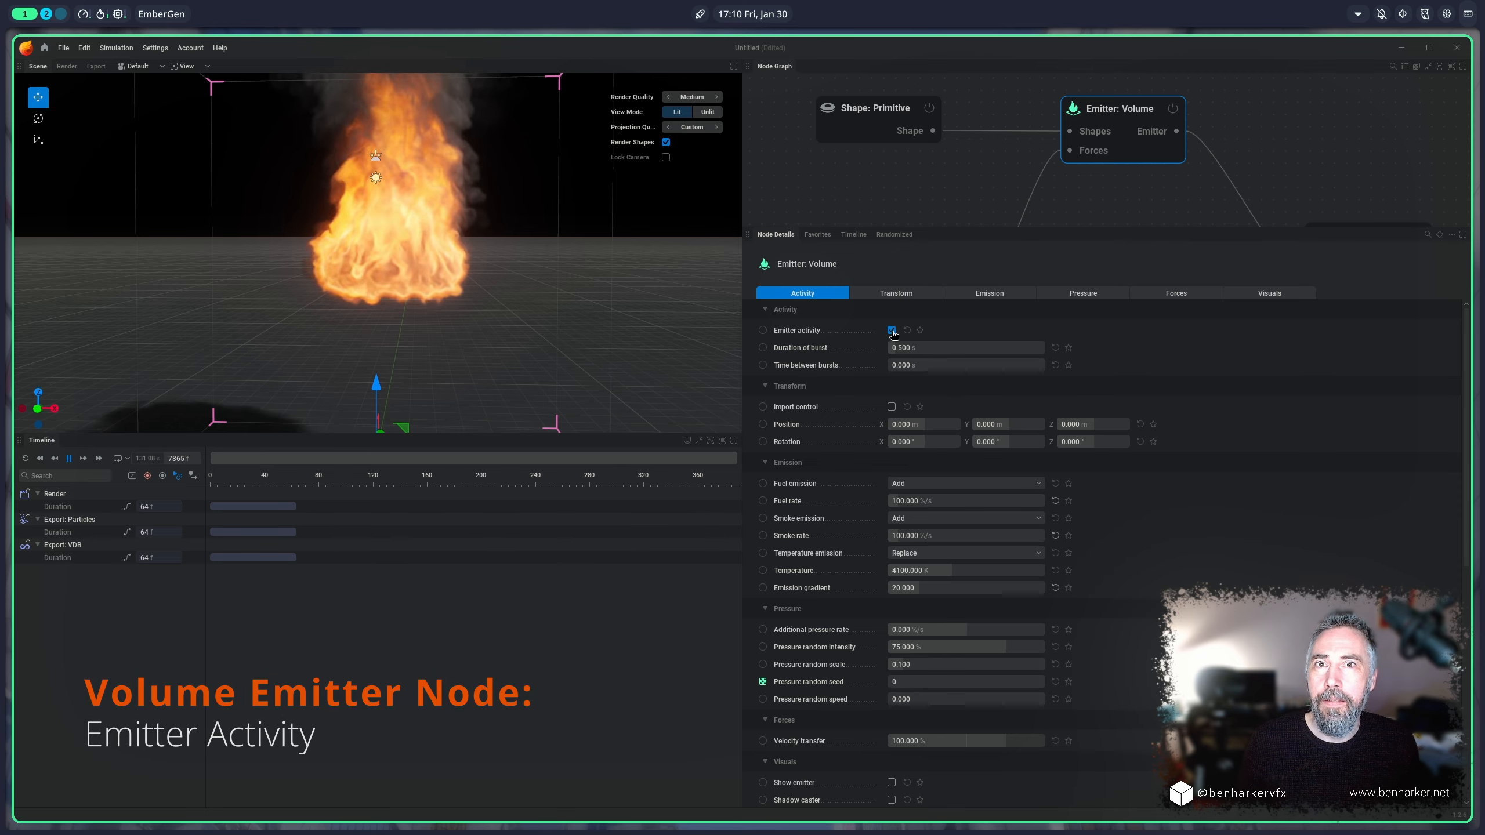
pyautogui.click(891, 331)
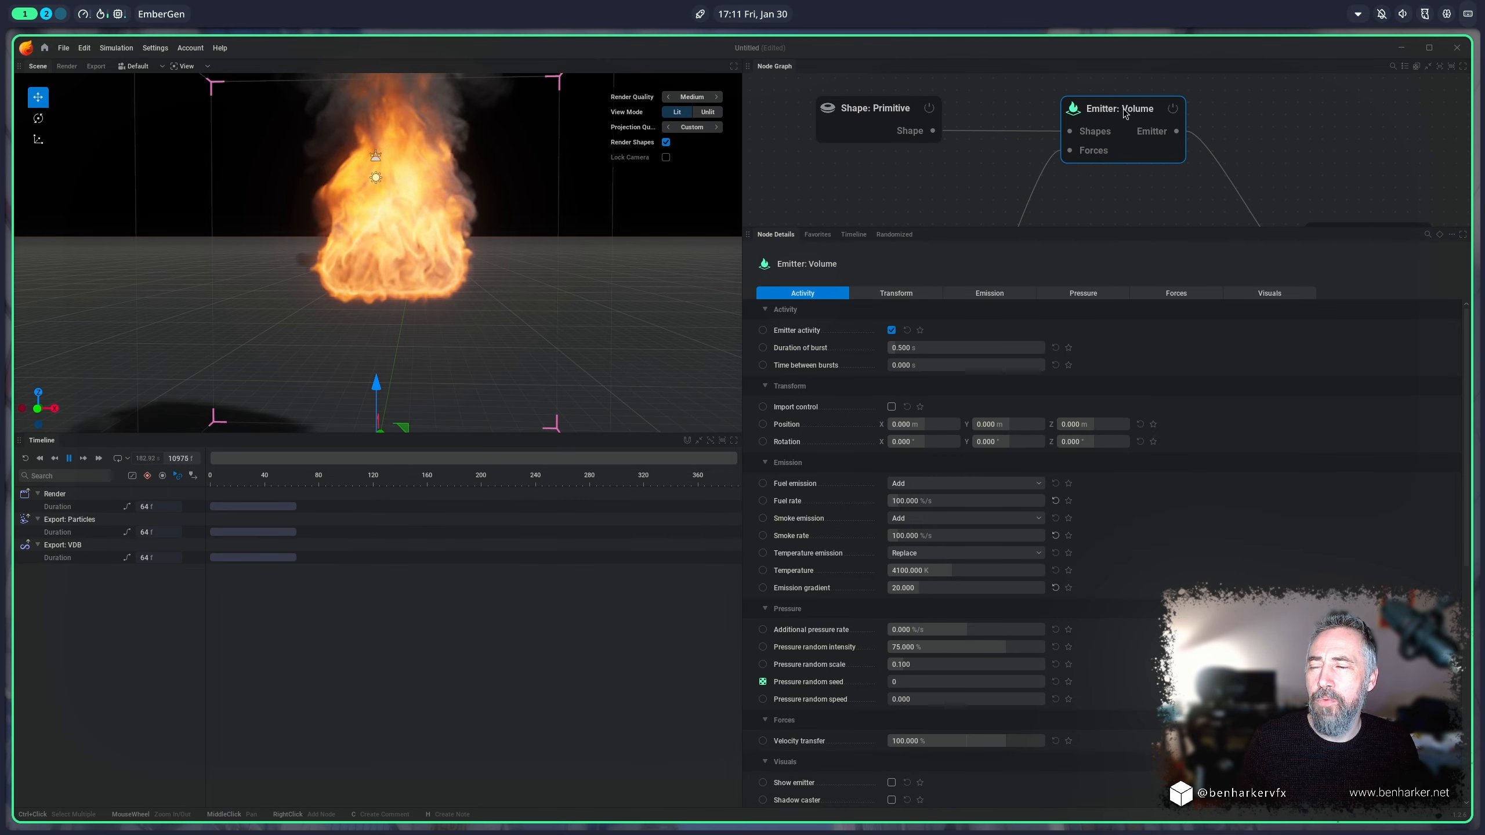
# Step: Raise the Emitter: Volume node to about 1.03 m on Z in the viewport
pyautogui.scroll(-2, 493, 364)
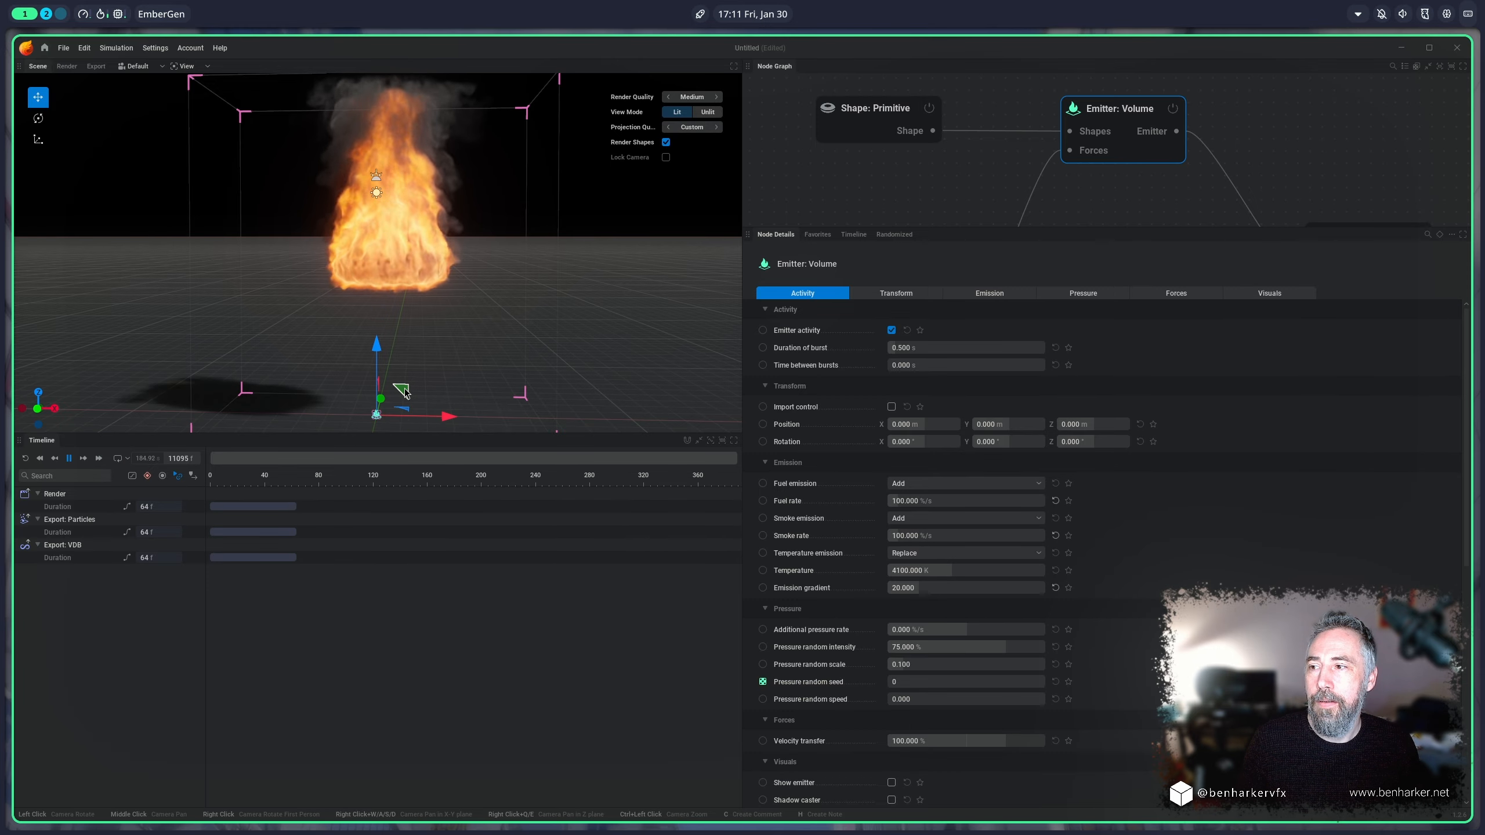
pyautogui.moveTo(401, 391)
pyautogui.mouseDown()
pyautogui.moveTo(376, 369)
pyautogui.moveTo(405, 380)
pyautogui.mouseUp()
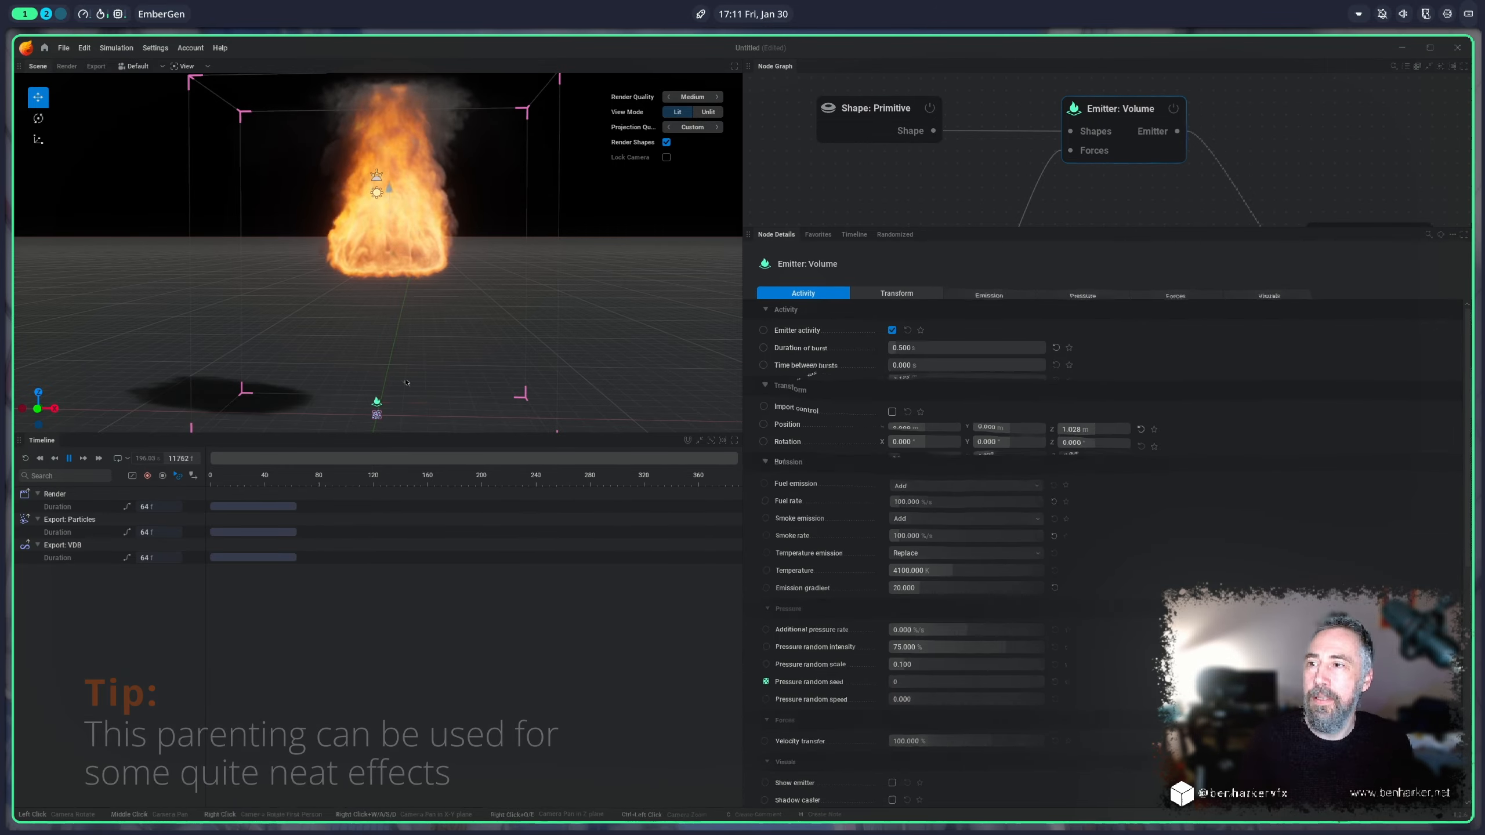
# Step: Try moving the torus shape on its own and moving the volume emitter together with its connected shape
pyautogui.click(855, 122)
pyautogui.moveTo(413, 233); pyautogui.dragTo(322, 304)
pyautogui.click(1136, 129)
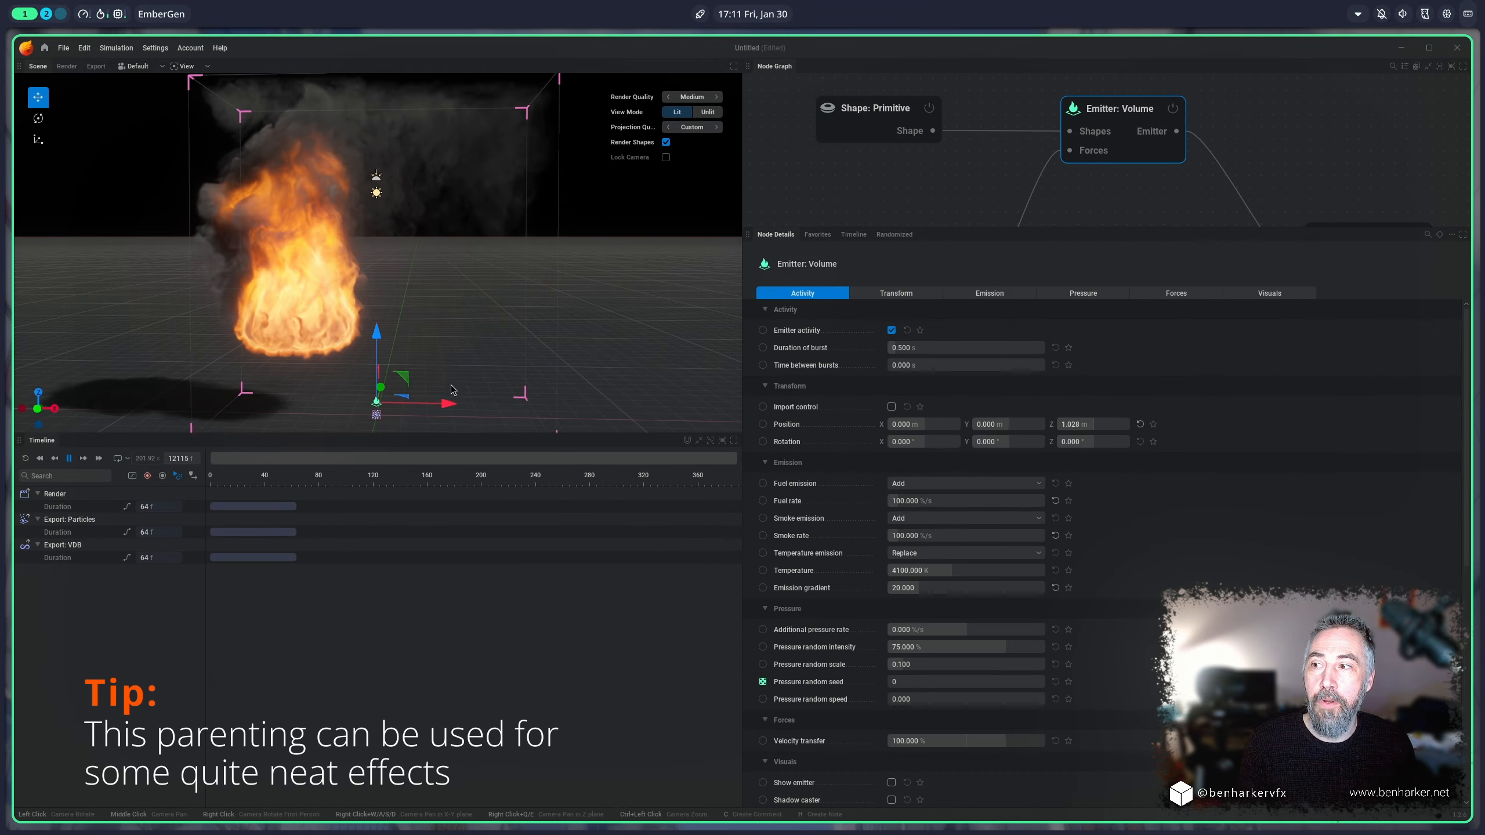
pyautogui.moveTo(400, 378); pyautogui.dragTo(487, 248)
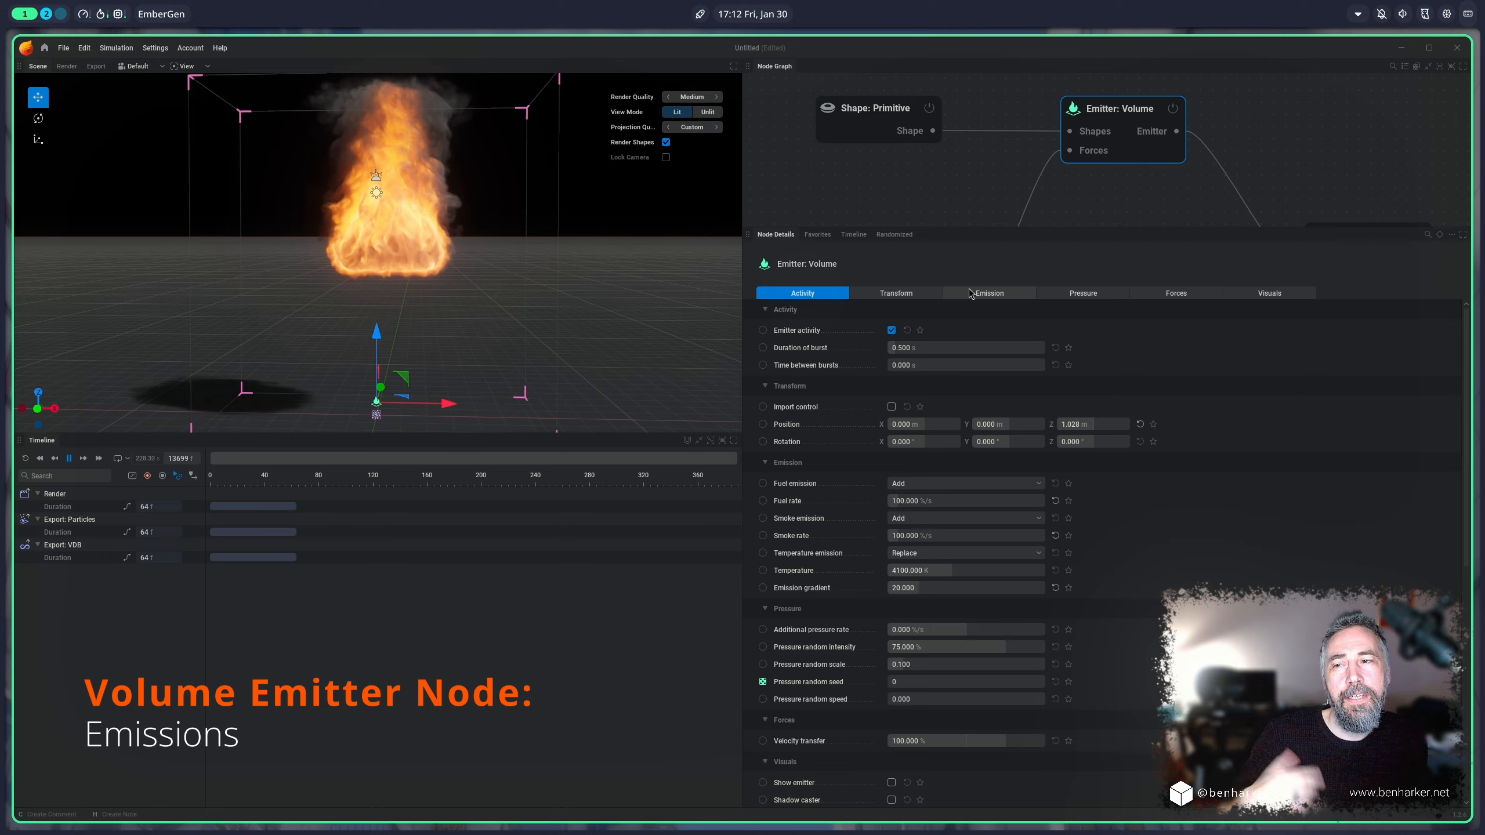
# Step: Try a fuel rate of 0 %/s with a smoke rate of 1500 %/s on the volume emitter, and lower the smoke rate again
pyautogui.click(973, 294)
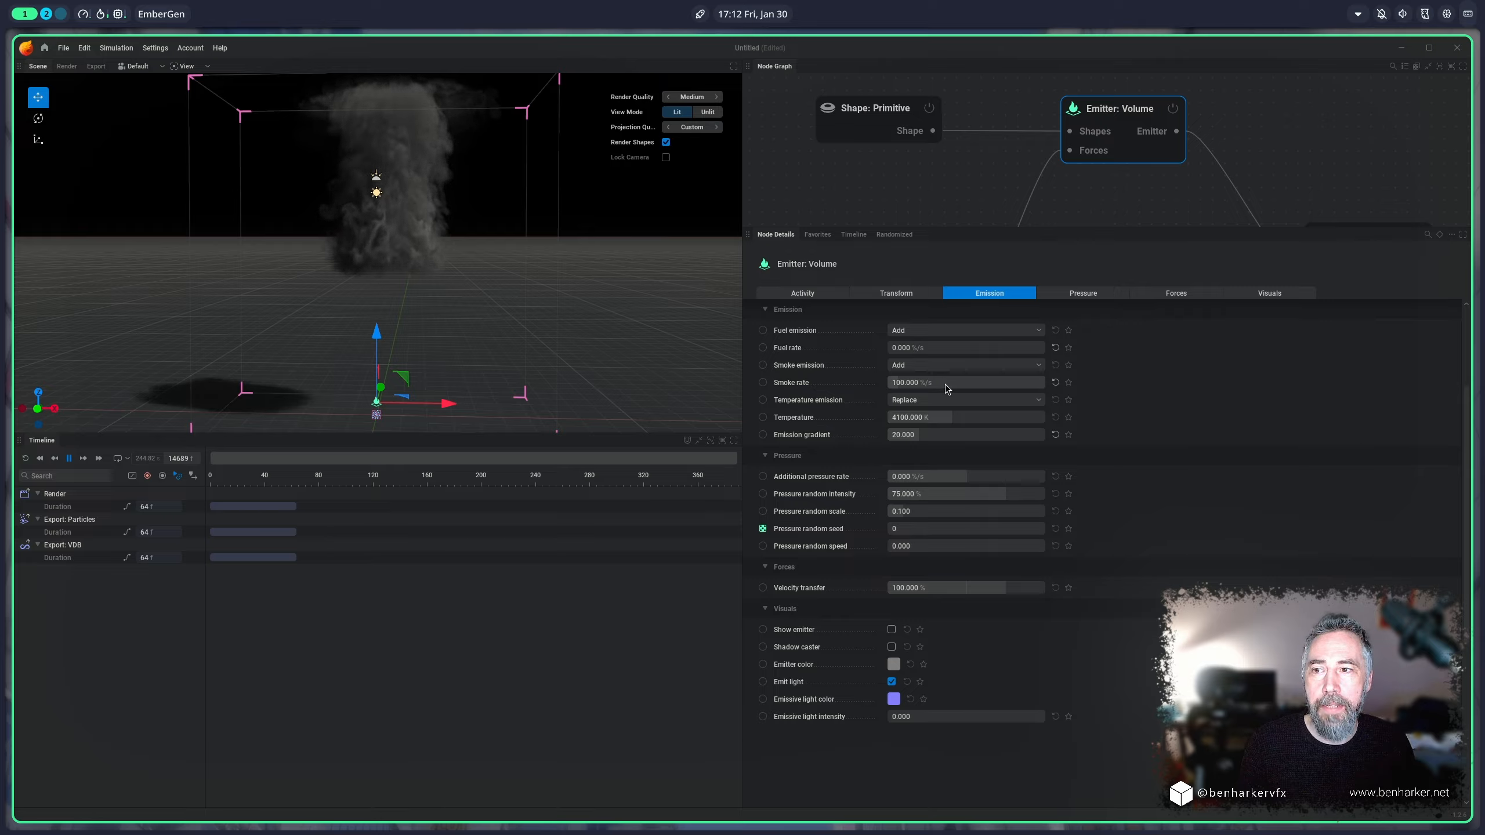
pyautogui.moveTo(945, 384); pyautogui.dragTo(1091, 384)
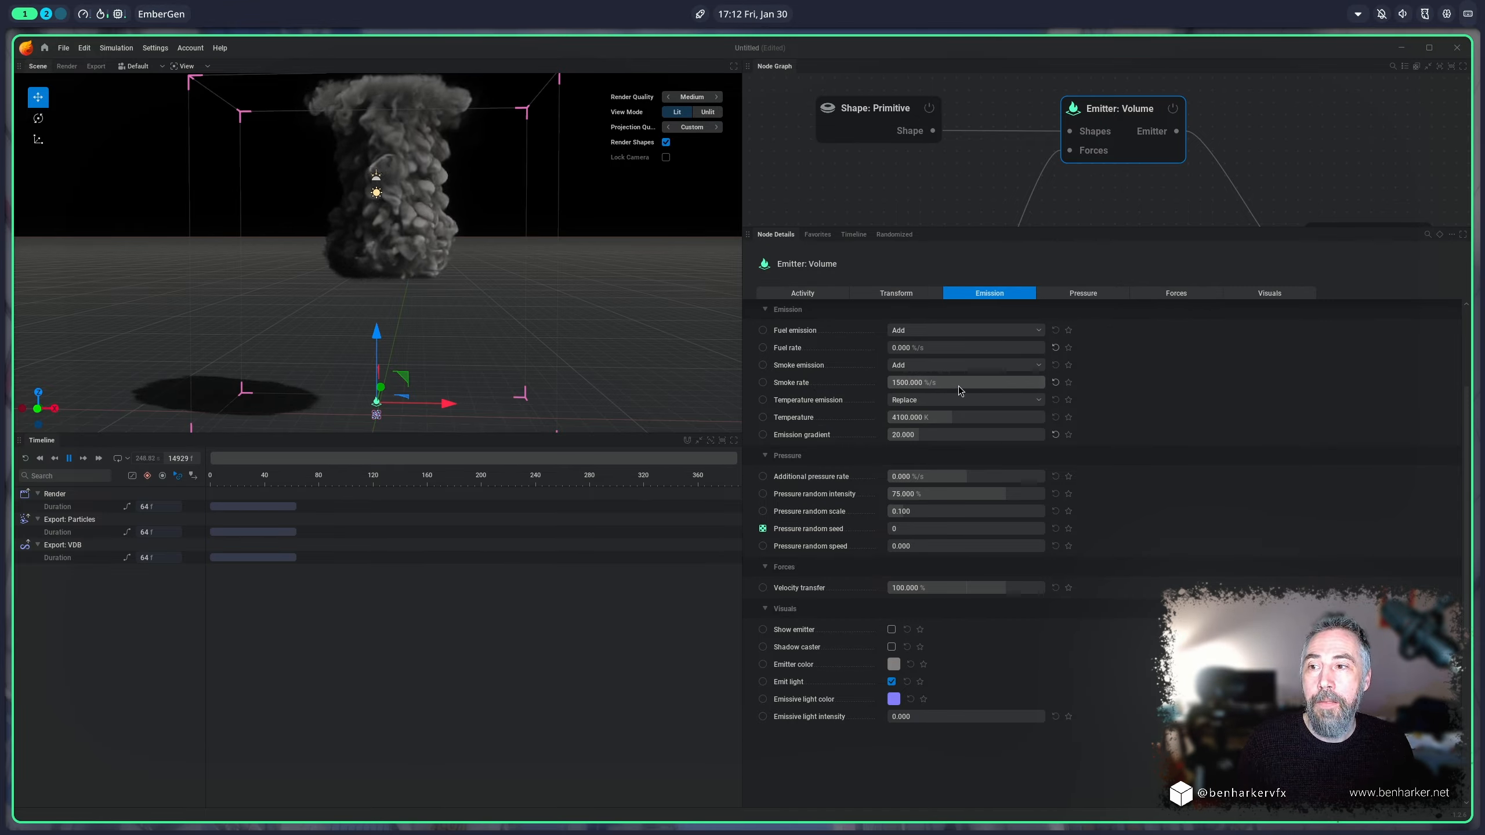
pyautogui.moveTo(958, 386); pyautogui.dragTo(877, 386)
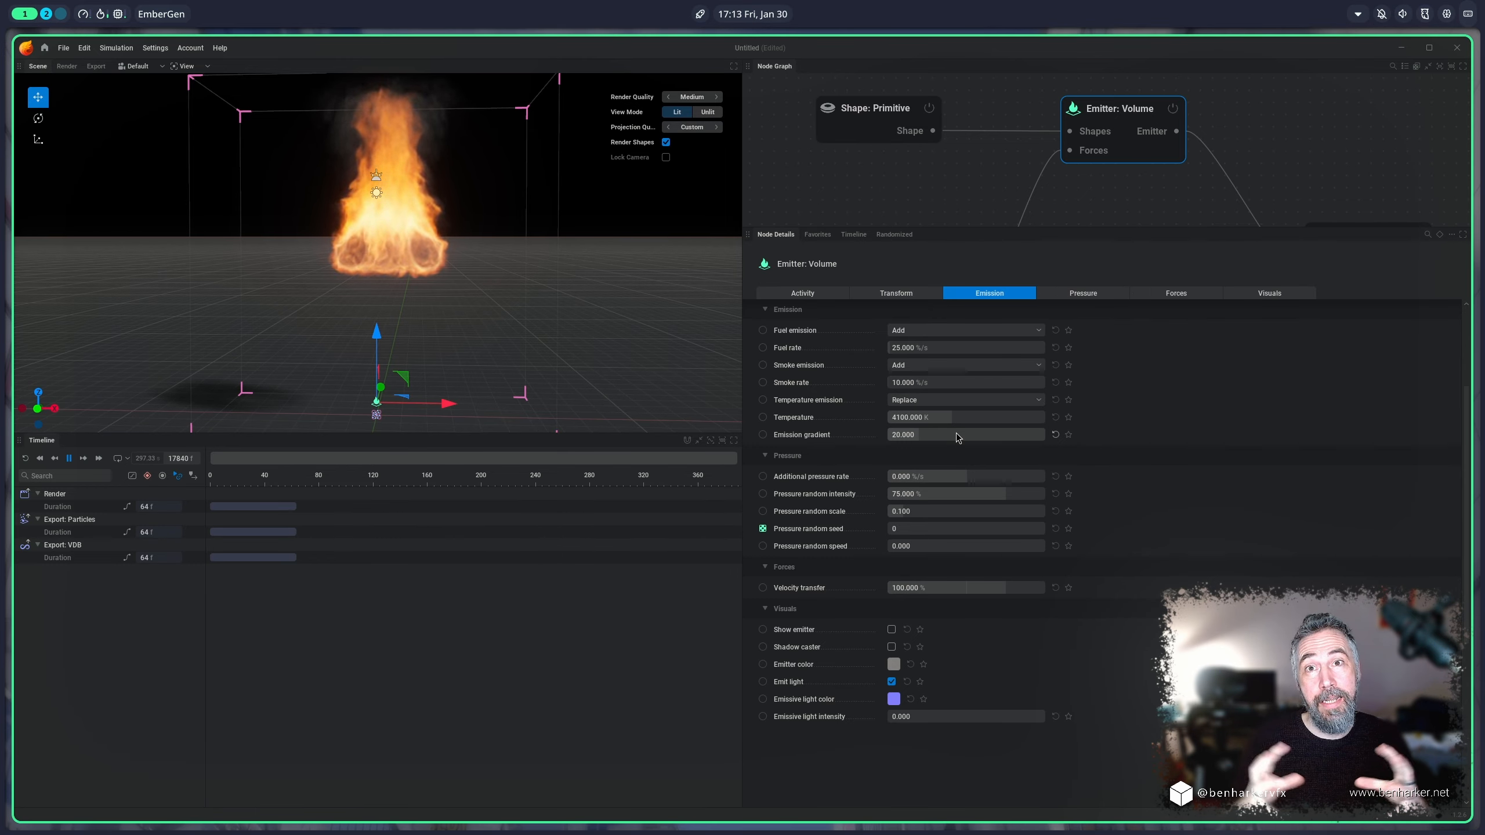
# Step: Test the volume emitter's emission gradient at 0 with the emitter shown, and set the gradient to 0.5
pyautogui.moveTo(956, 435); pyautogui.dragTo(912, 435)
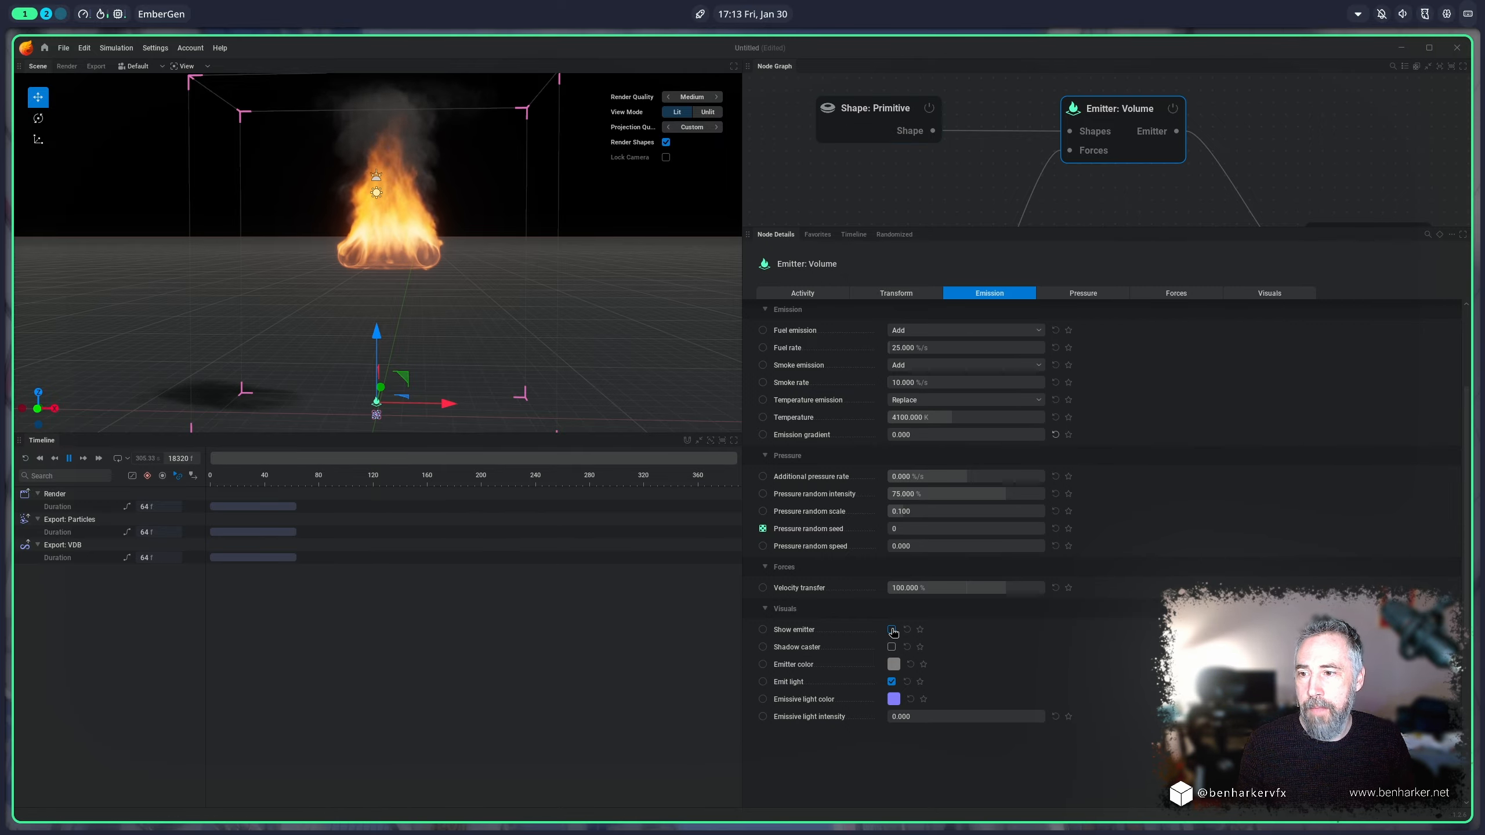
pyautogui.click(892, 630)
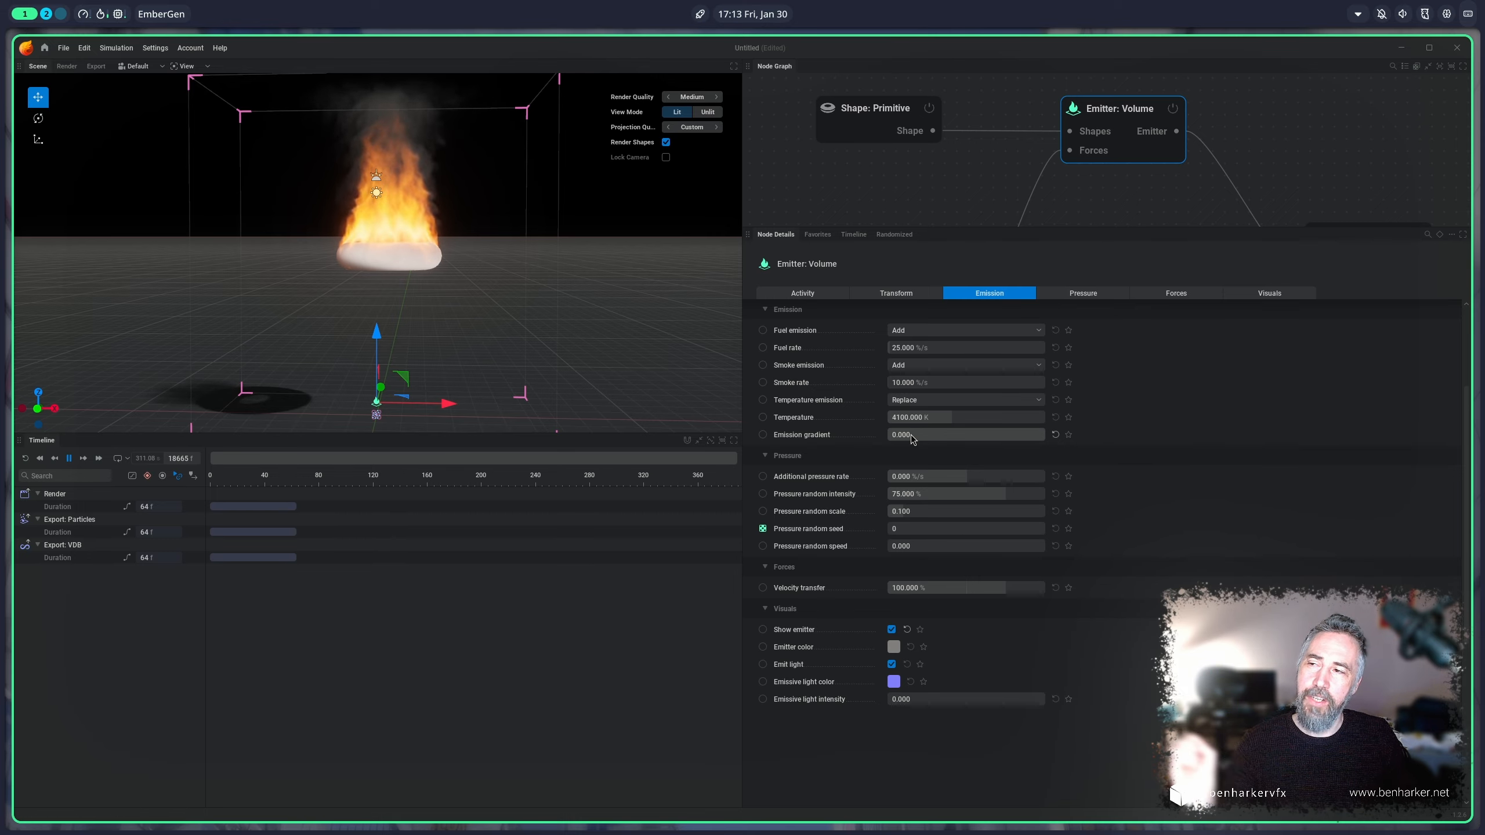
pyautogui.moveTo(911, 438); pyautogui.dragTo(922, 438)
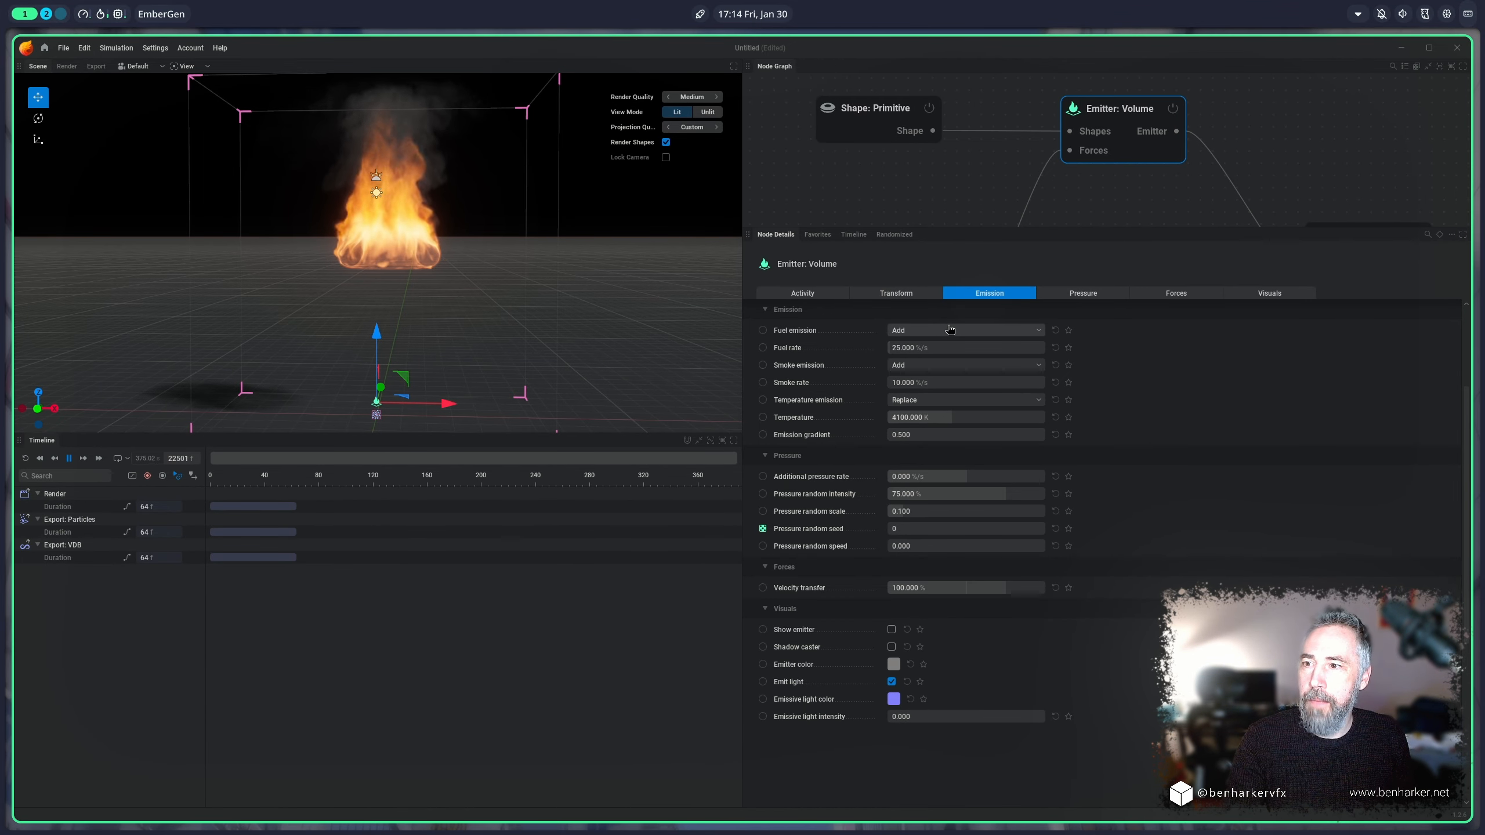
# Step: Set the volume emitter's smoke emission to No Emission
pyautogui.click(975, 366)
pyautogui.click(979, 380)
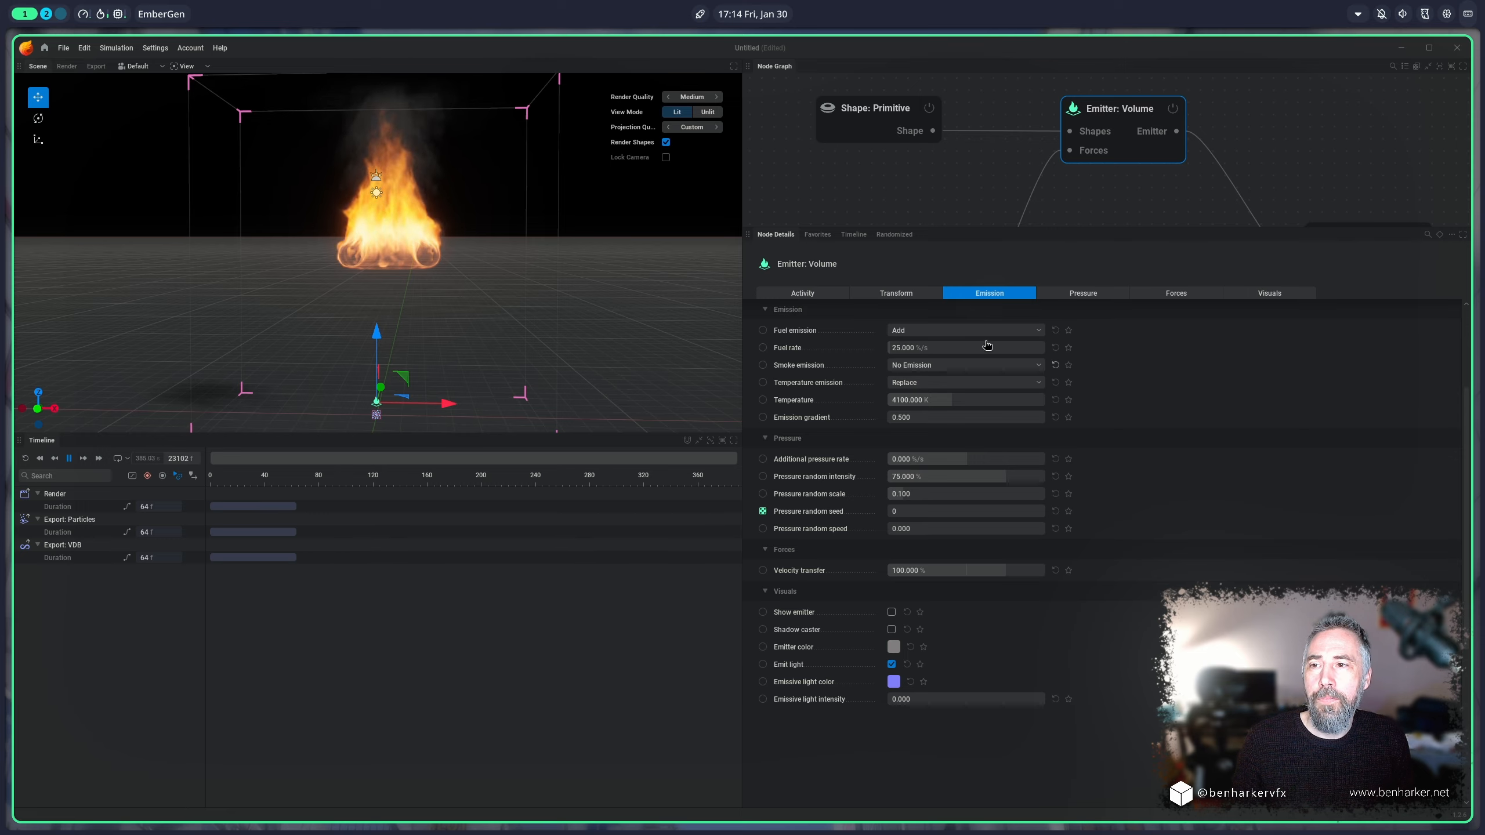
# Step: Enlarge the node graph and look up the Simulation node's combustion settings
pyautogui.moveTo(1121, 123)
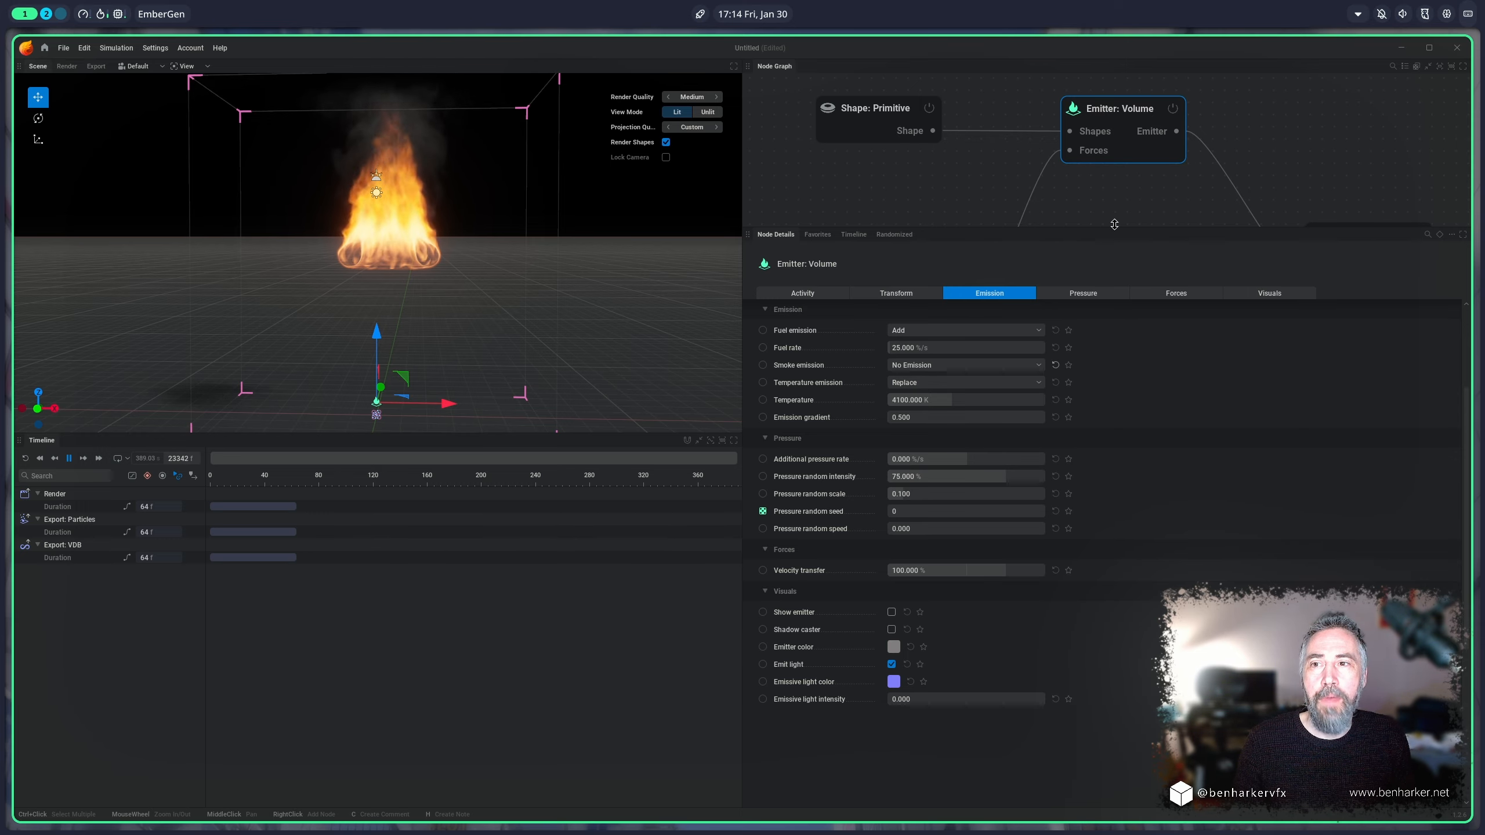
pyautogui.moveTo(1114, 223); pyautogui.dragTo(1114, 475)
pyautogui.moveTo(1283, 241); pyautogui.dragTo(1162, 167, button='middle')
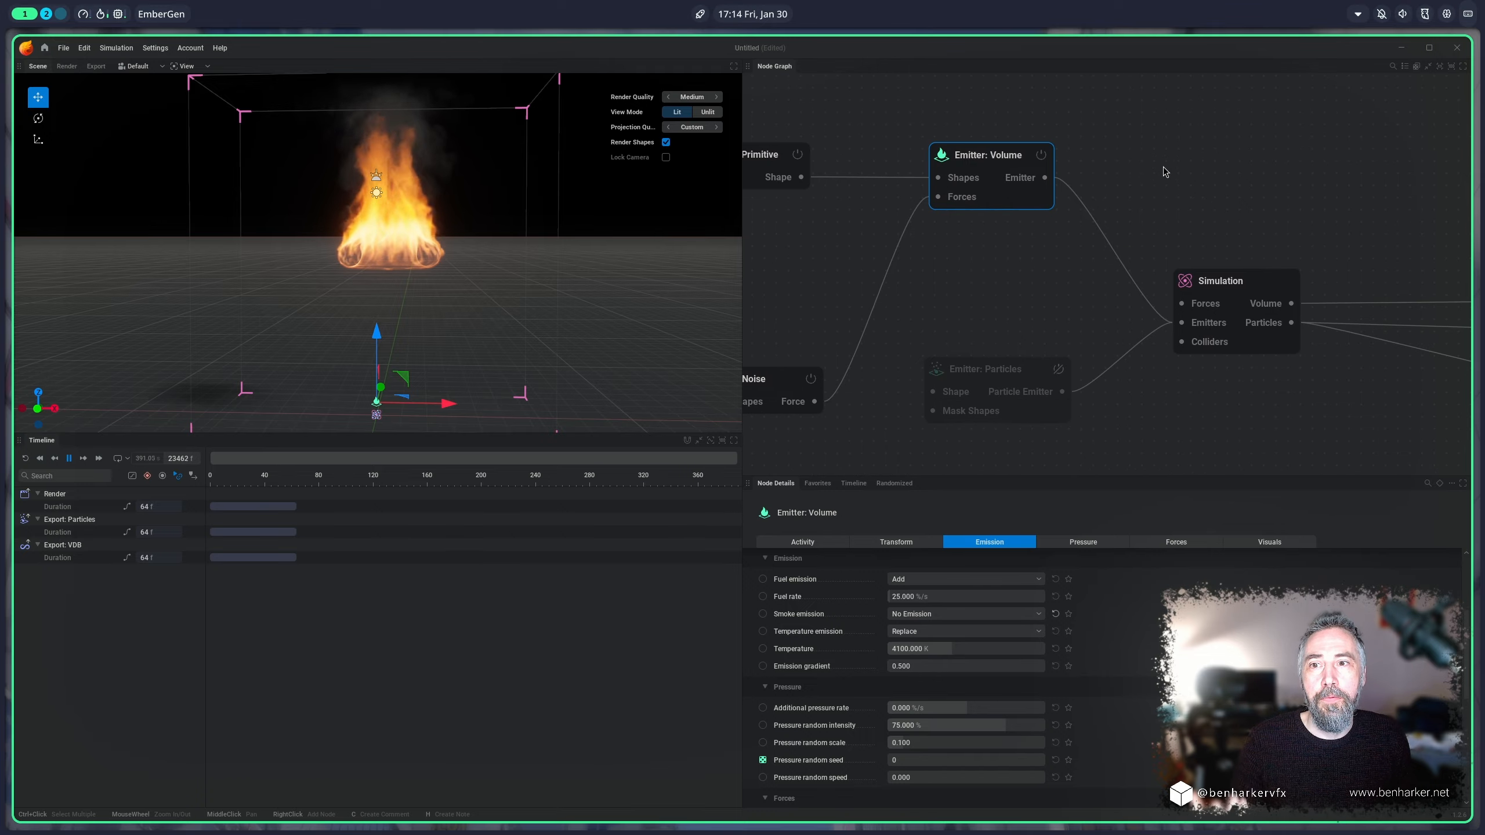
pyautogui.click(1228, 283)
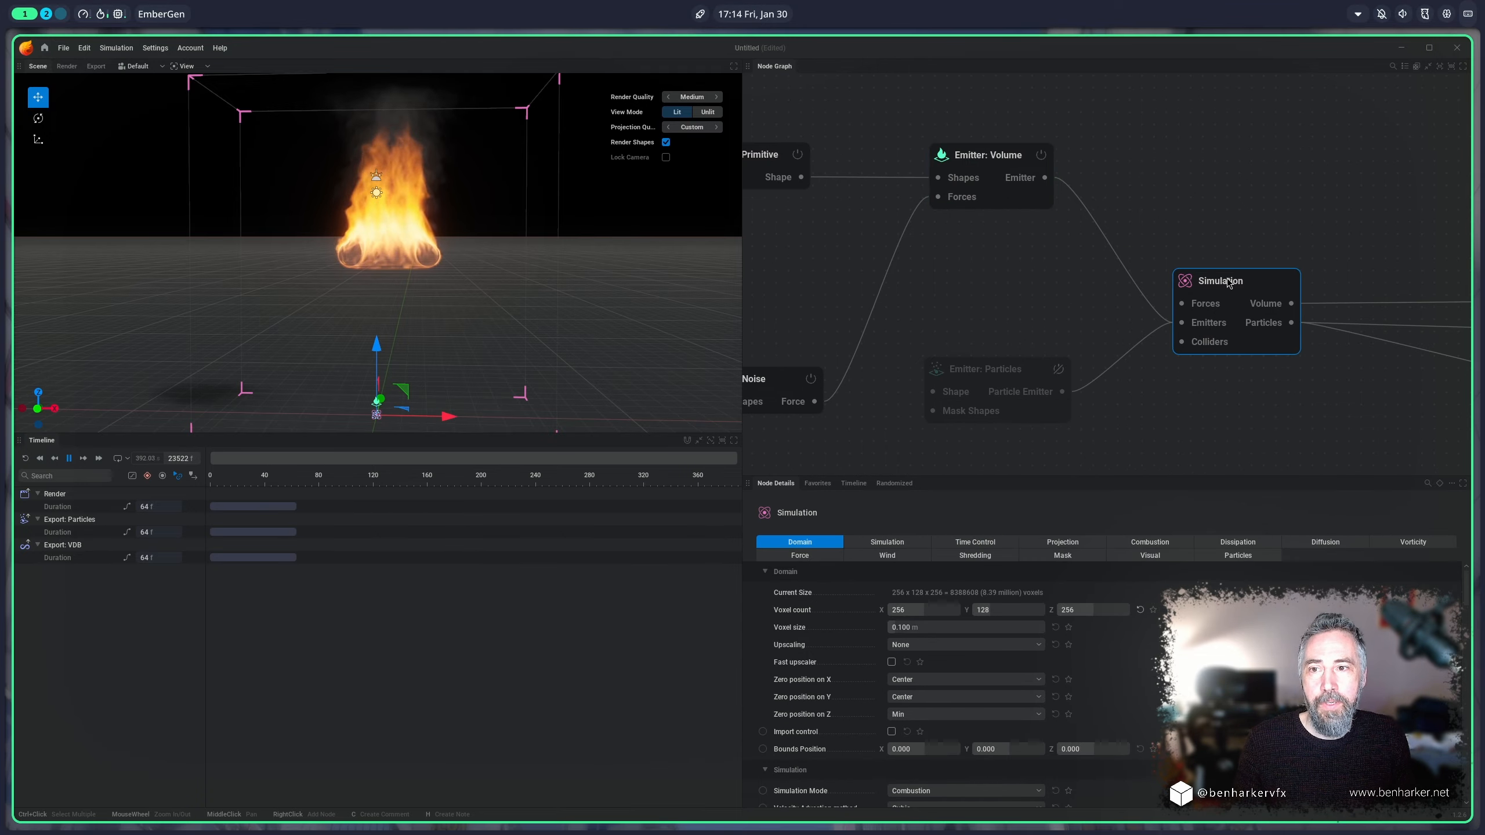
pyautogui.click(1152, 543)
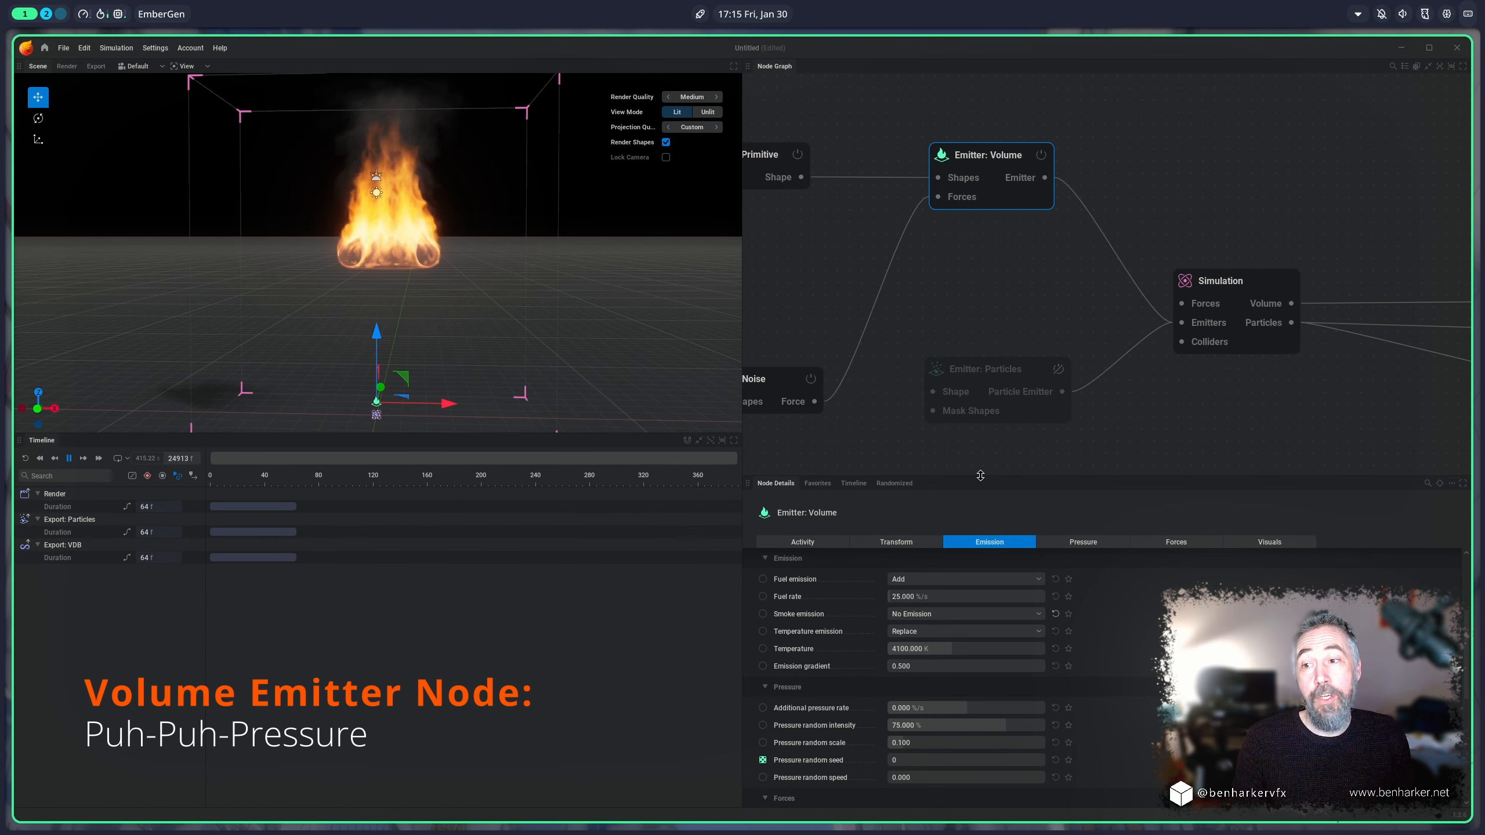
# Step: Try an additional pressure rate of about -46.7 %/s on the volume emitter and reset it to its default
pyautogui.moveTo(980, 476); pyautogui.dragTo(1012, 300)
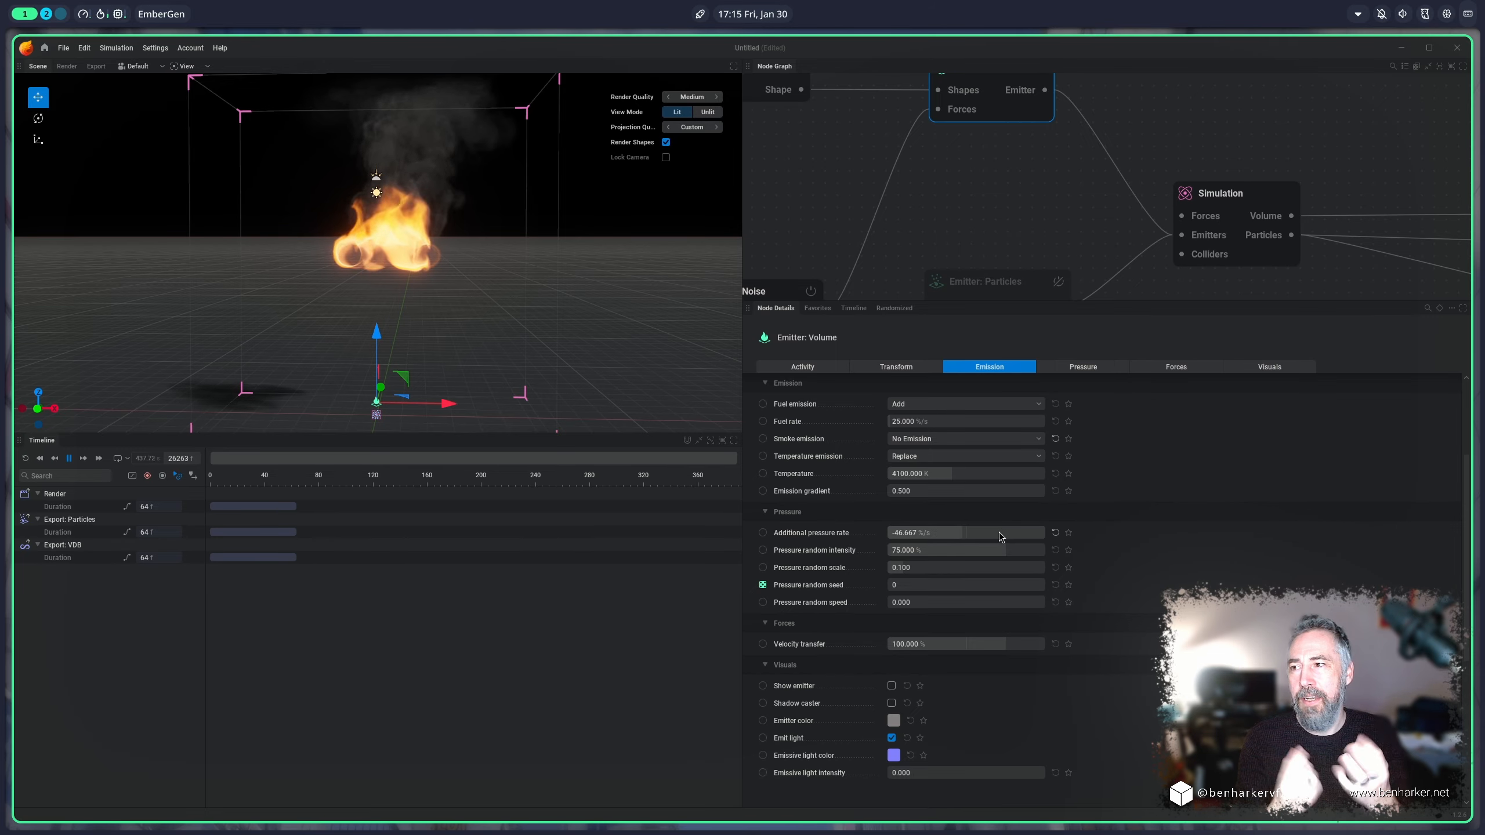
pyautogui.click(1055, 532)
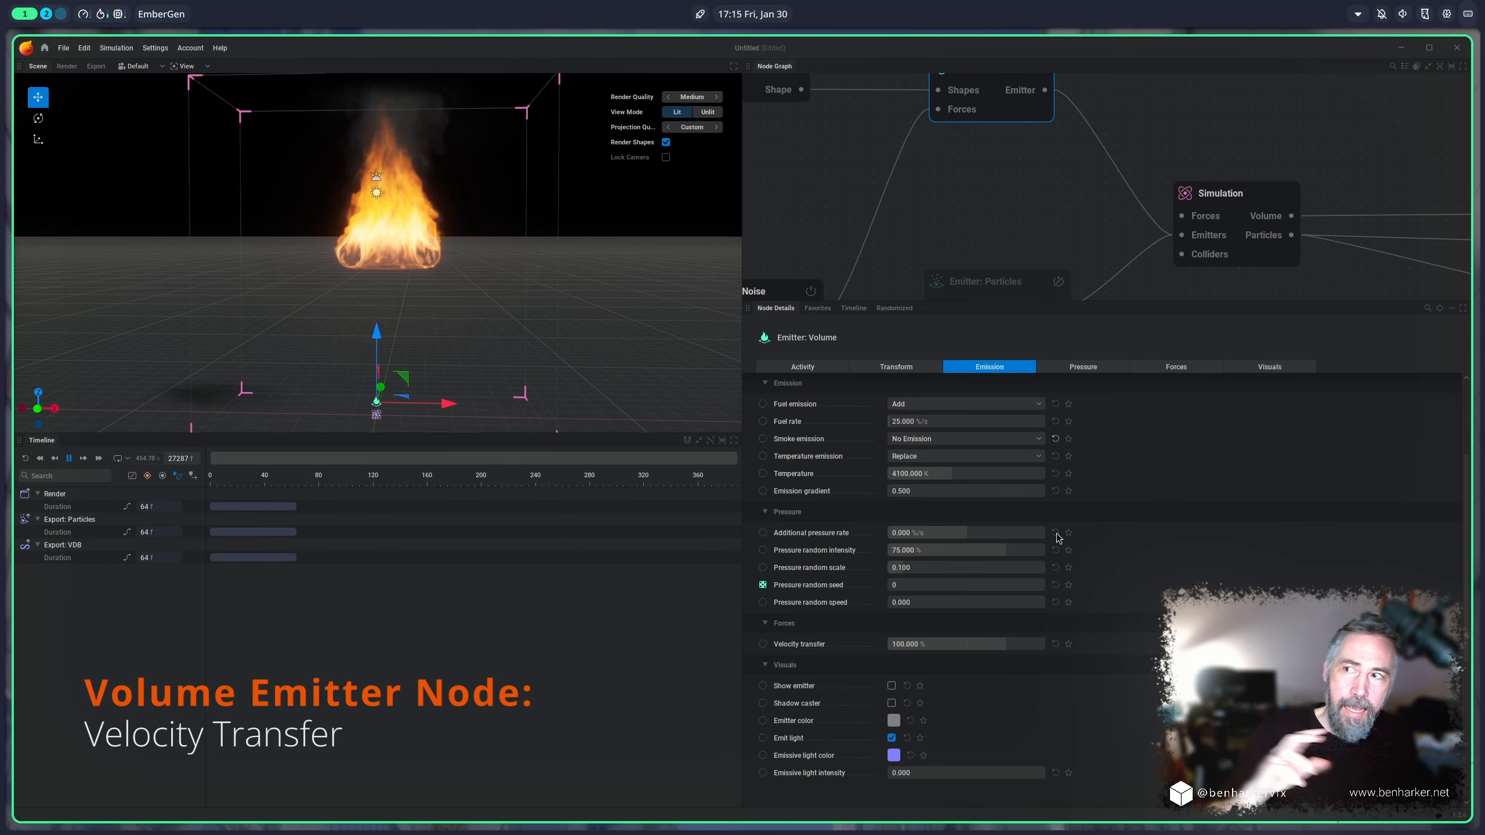
# Step: Set the volume emitter's velocity transfer to 0 %
pyautogui.moveTo(842, 129); pyautogui.dragTo(893, 179, button='middle')
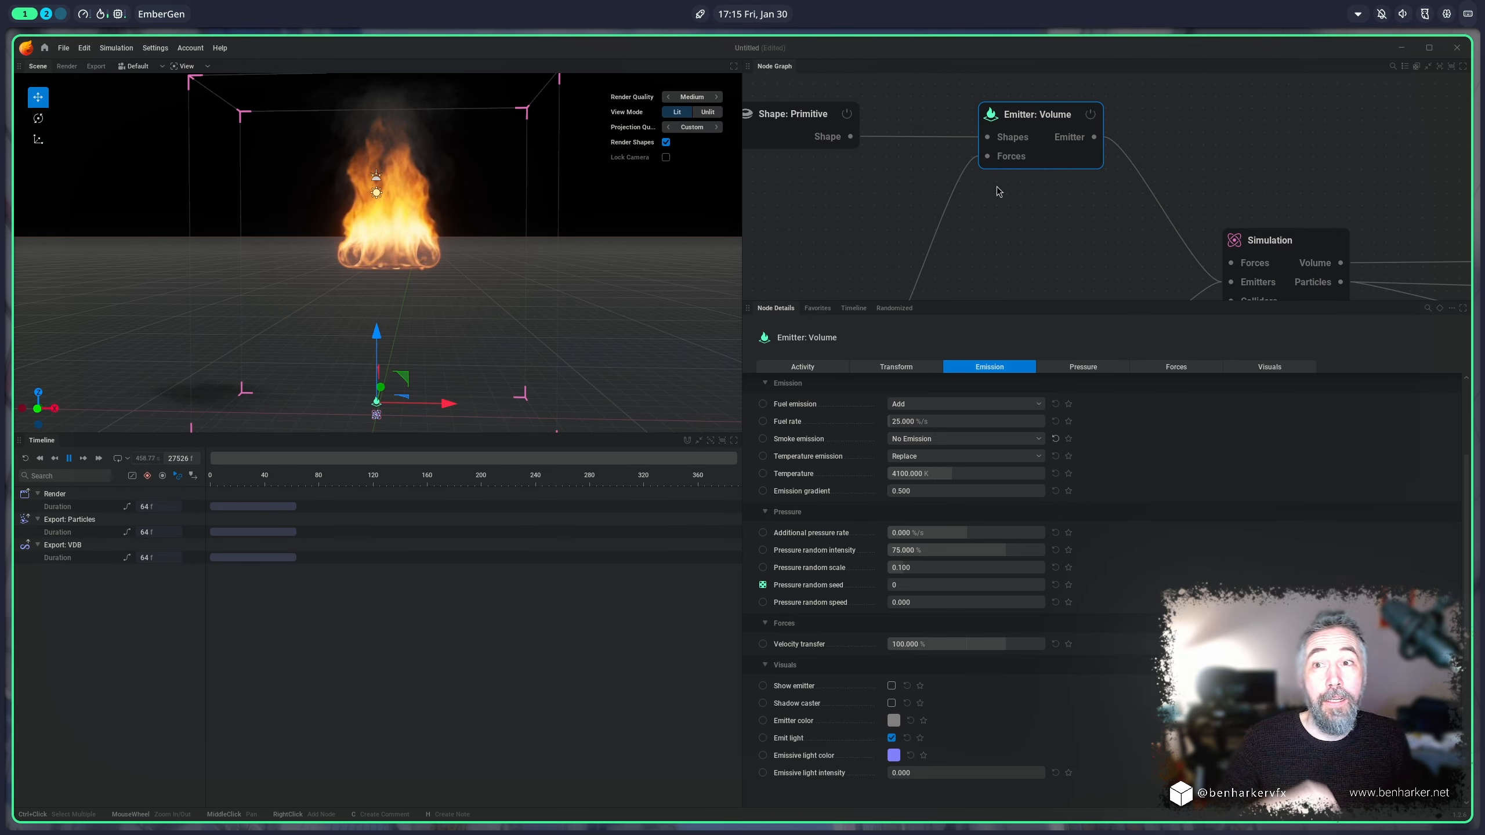
pyautogui.click(826, 125)
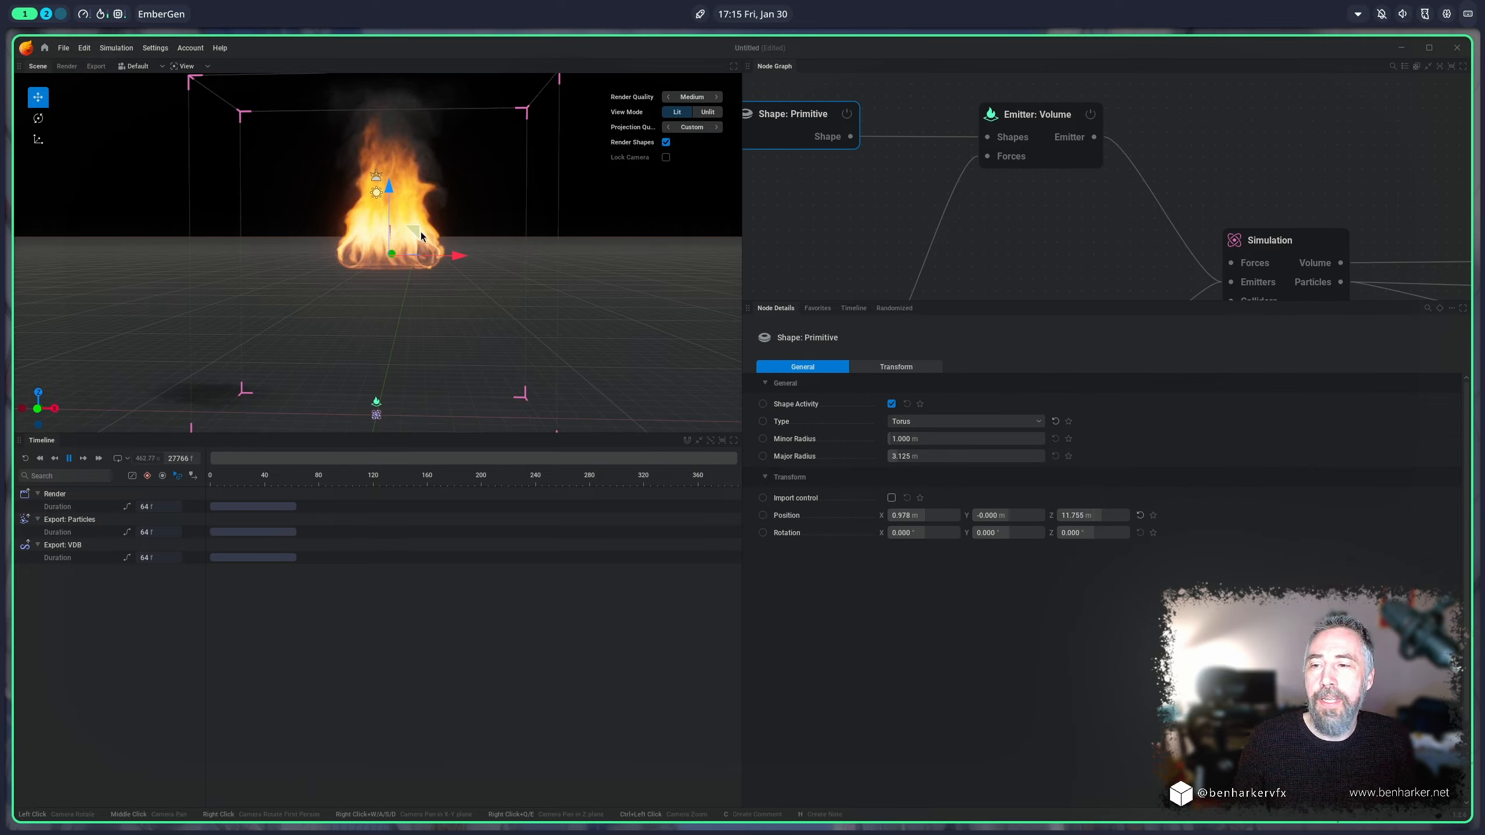
pyautogui.click(1035, 123)
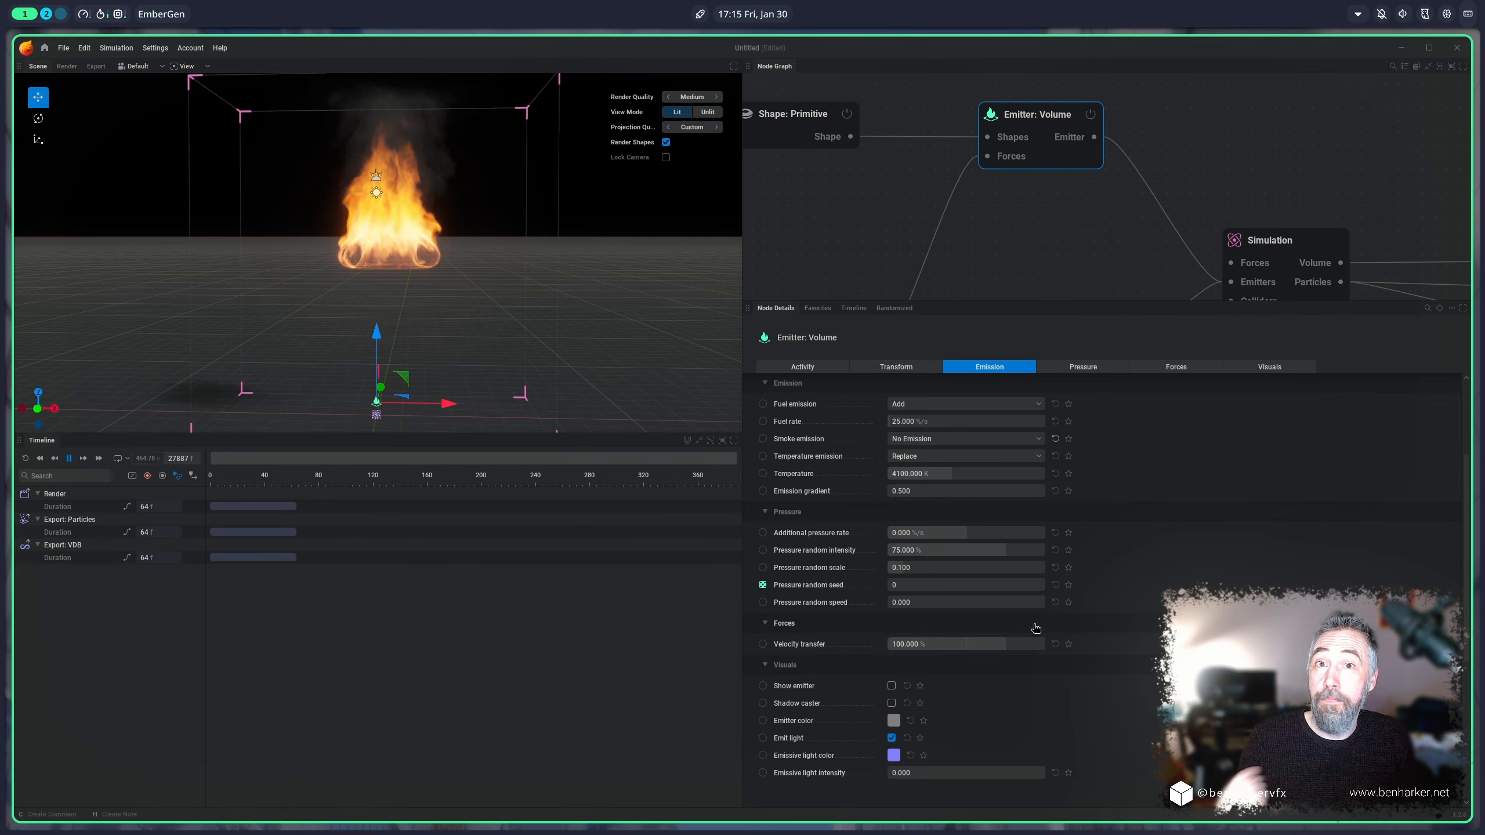
pyautogui.doubleClick(1004, 644)
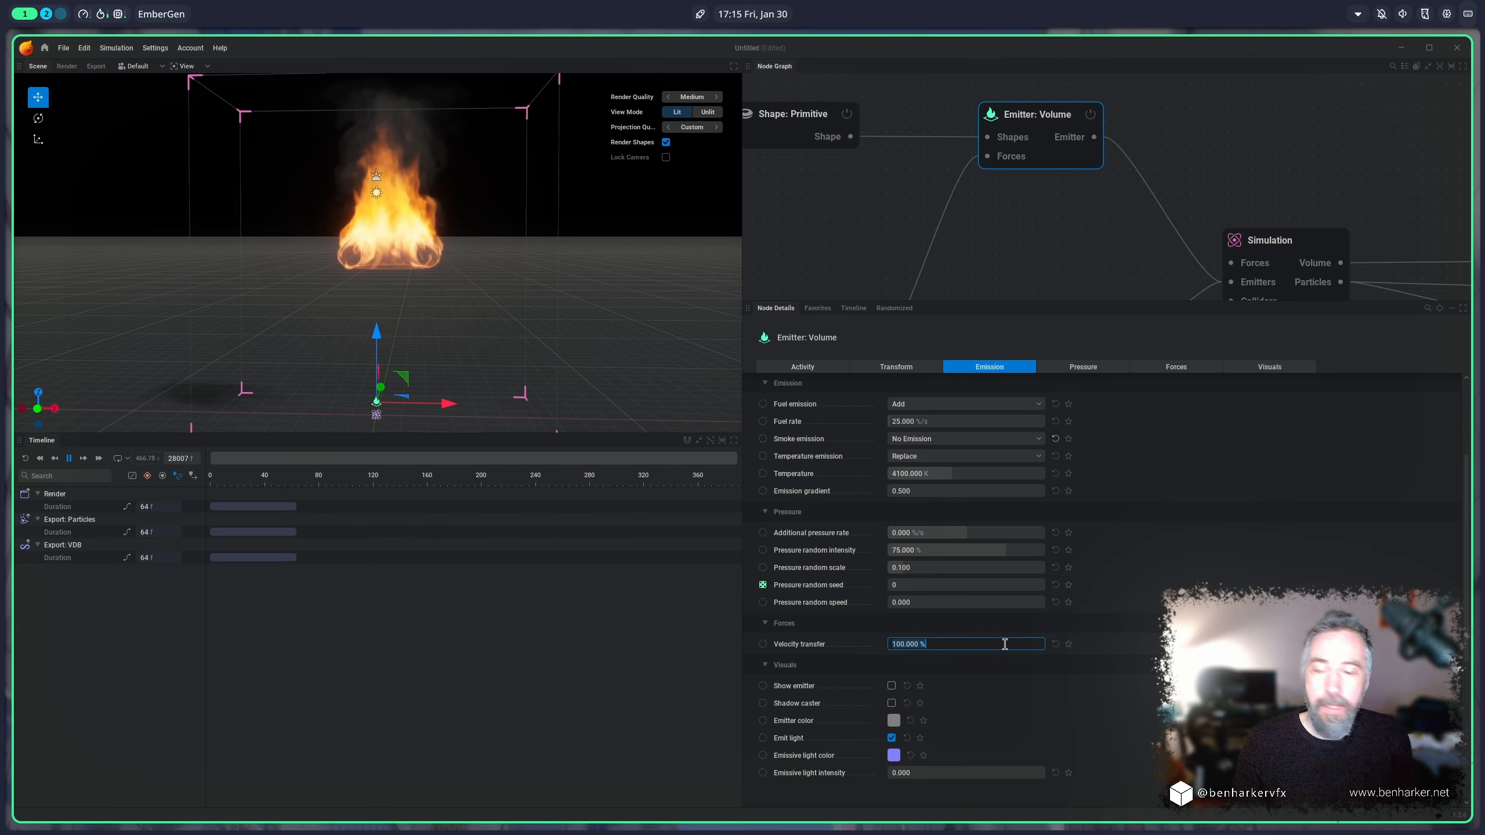
pyautogui.write('0')
pyautogui.press('Return')
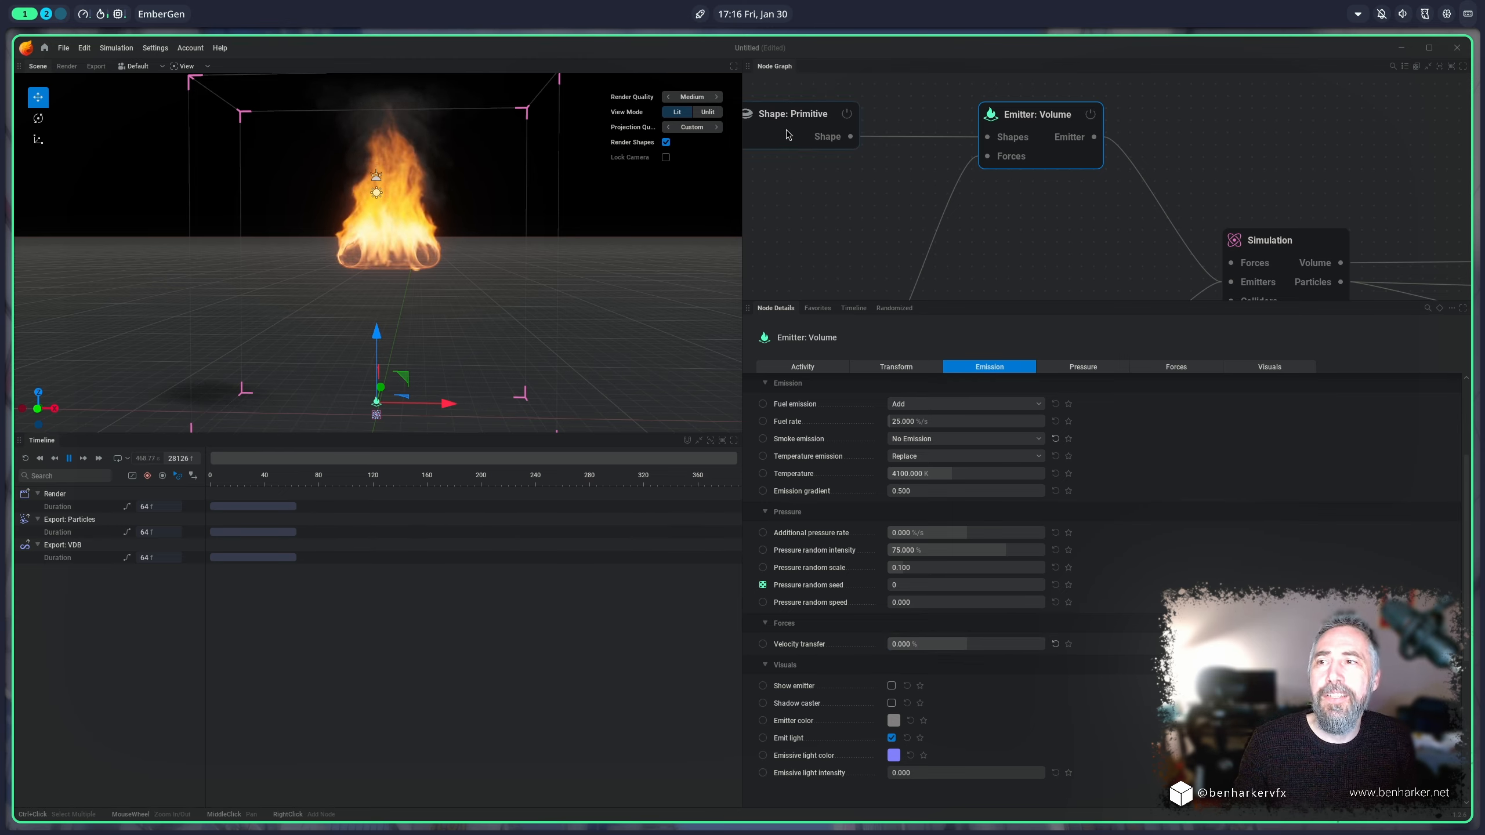
# Step: Move the torus shape to about X 1.532 m, Z 10.789 m to test the fire without velocity transfer
pyautogui.click(415, 231)
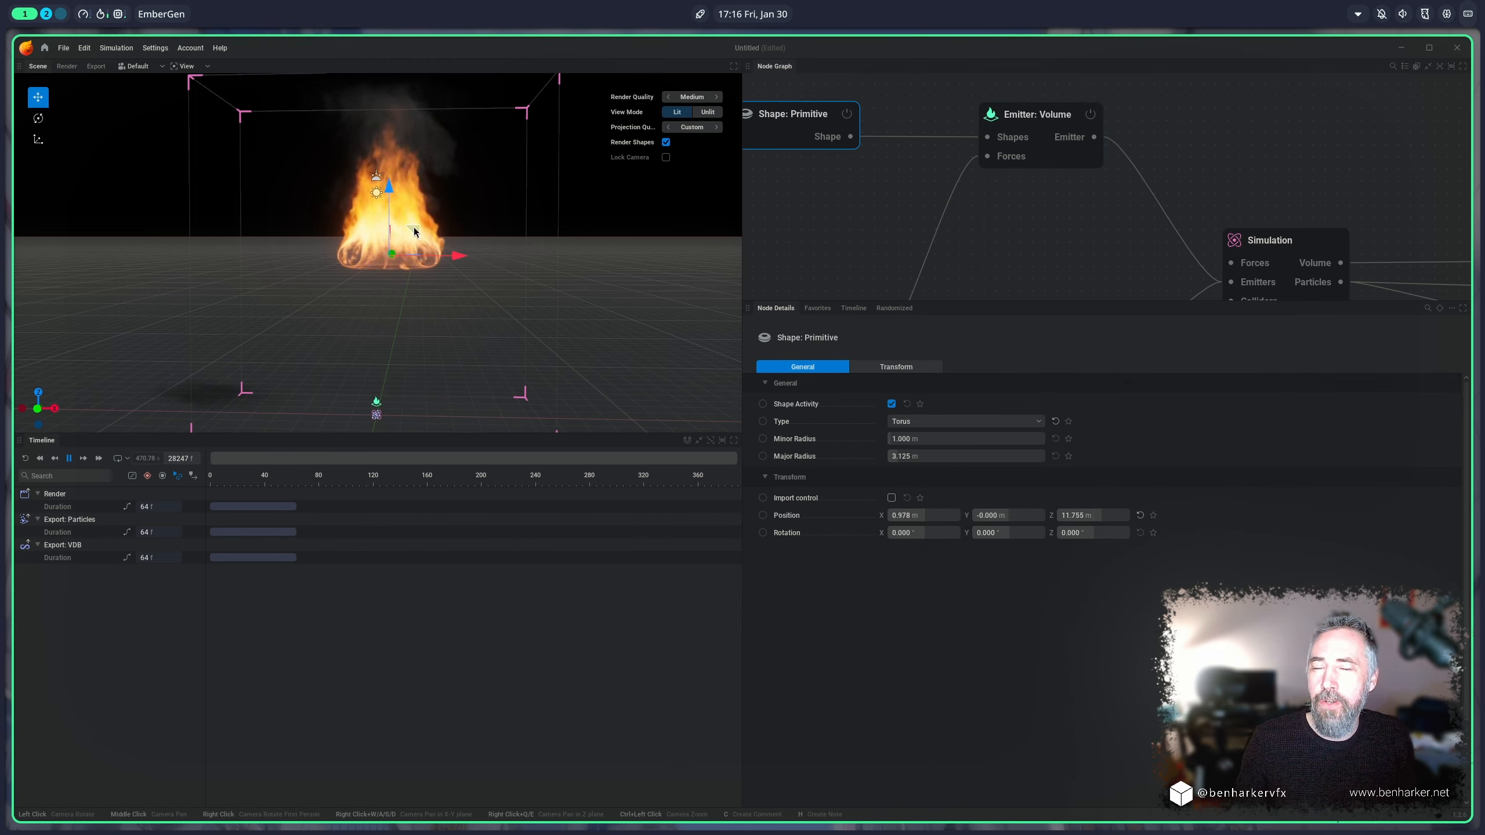
pyautogui.moveTo(415, 232)
pyautogui.mouseDown()
pyautogui.moveTo(394, 200)
pyautogui.moveTo(369, 258)
pyautogui.moveTo(392, 292)
pyautogui.moveTo(459, 292)
pyautogui.moveTo(477, 241)
pyautogui.moveTo(456, 229)
pyautogui.moveTo(373, 239)
pyautogui.moveTo(361, 287)
pyautogui.moveTo(436, 311)
pyautogui.moveTo(380, 266)
pyautogui.moveTo(397, 269)
pyautogui.moveTo(361, 264)
pyautogui.moveTo(478, 262)
pyautogui.moveTo(358, 237)
pyautogui.moveTo(491, 228)
pyautogui.moveTo(422, 242)
pyautogui.mouseUp()
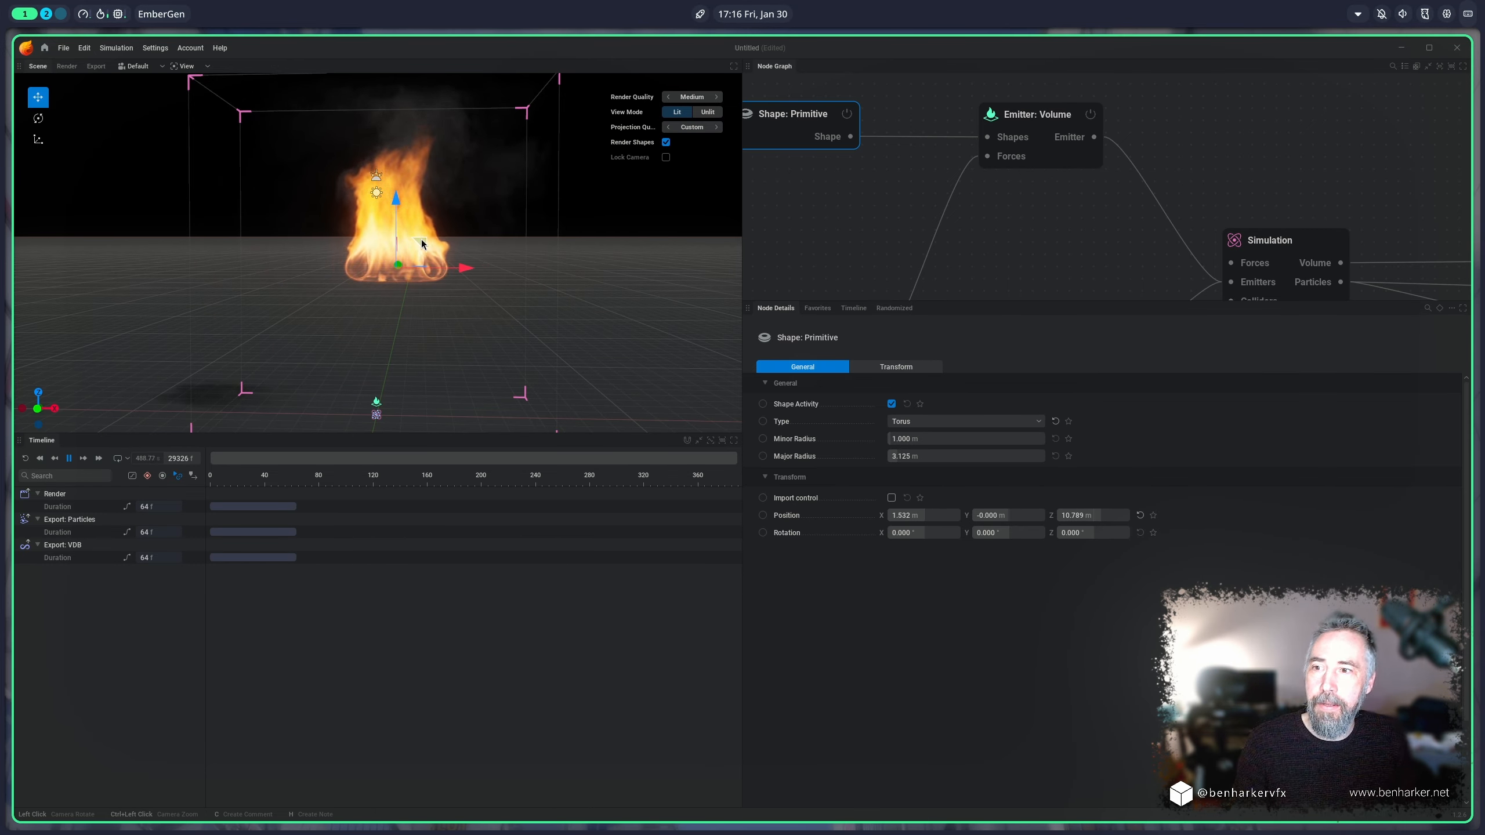
# Step: Set the volume emitter's velocity transfer to 200 % and test it by moving the torus shape to about X 2.909 m, Z 9.919 m
pyautogui.click(1043, 146)
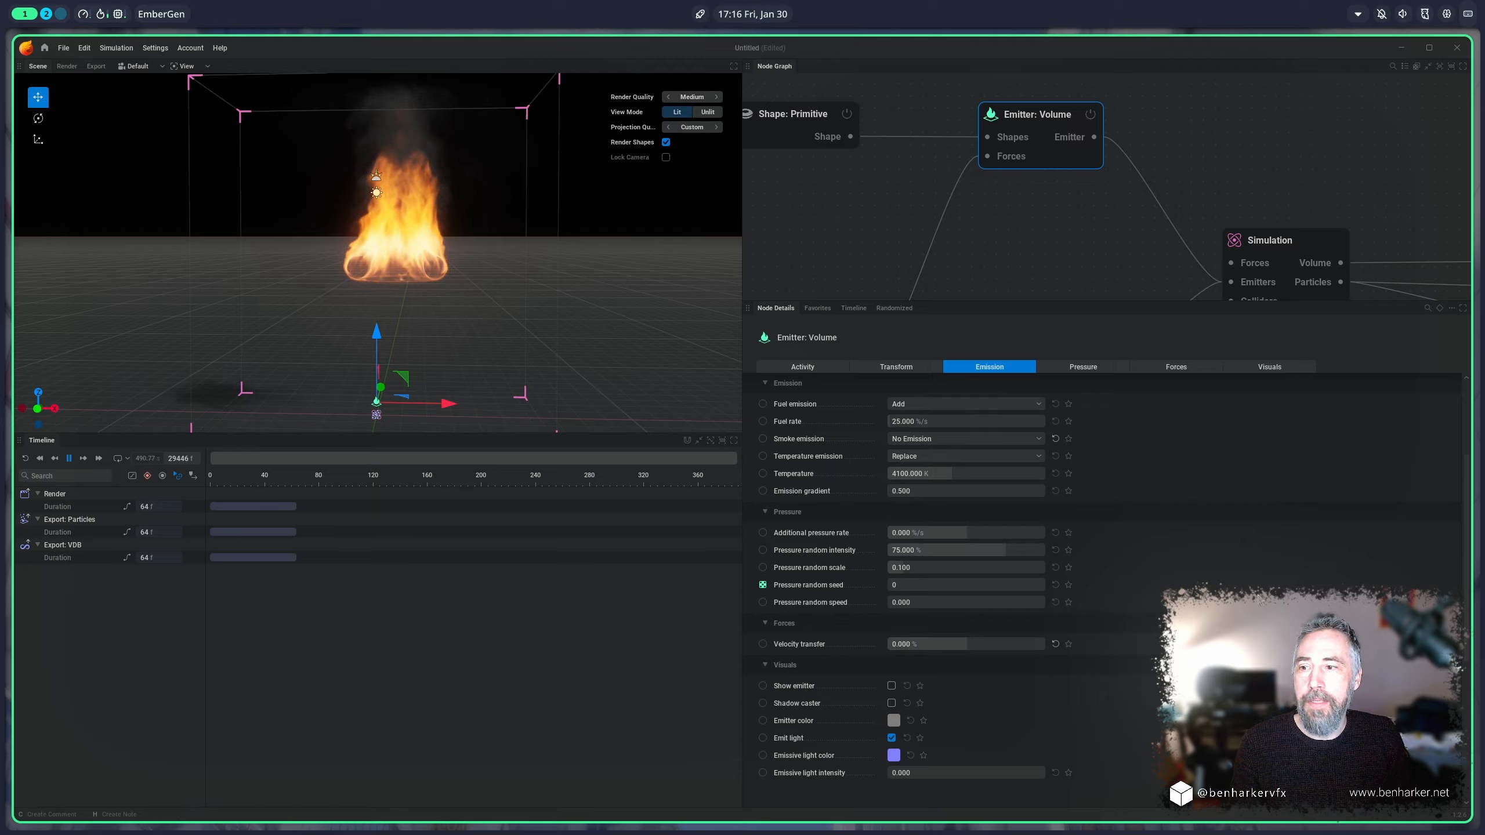
pyautogui.doubleClick(1003, 643)
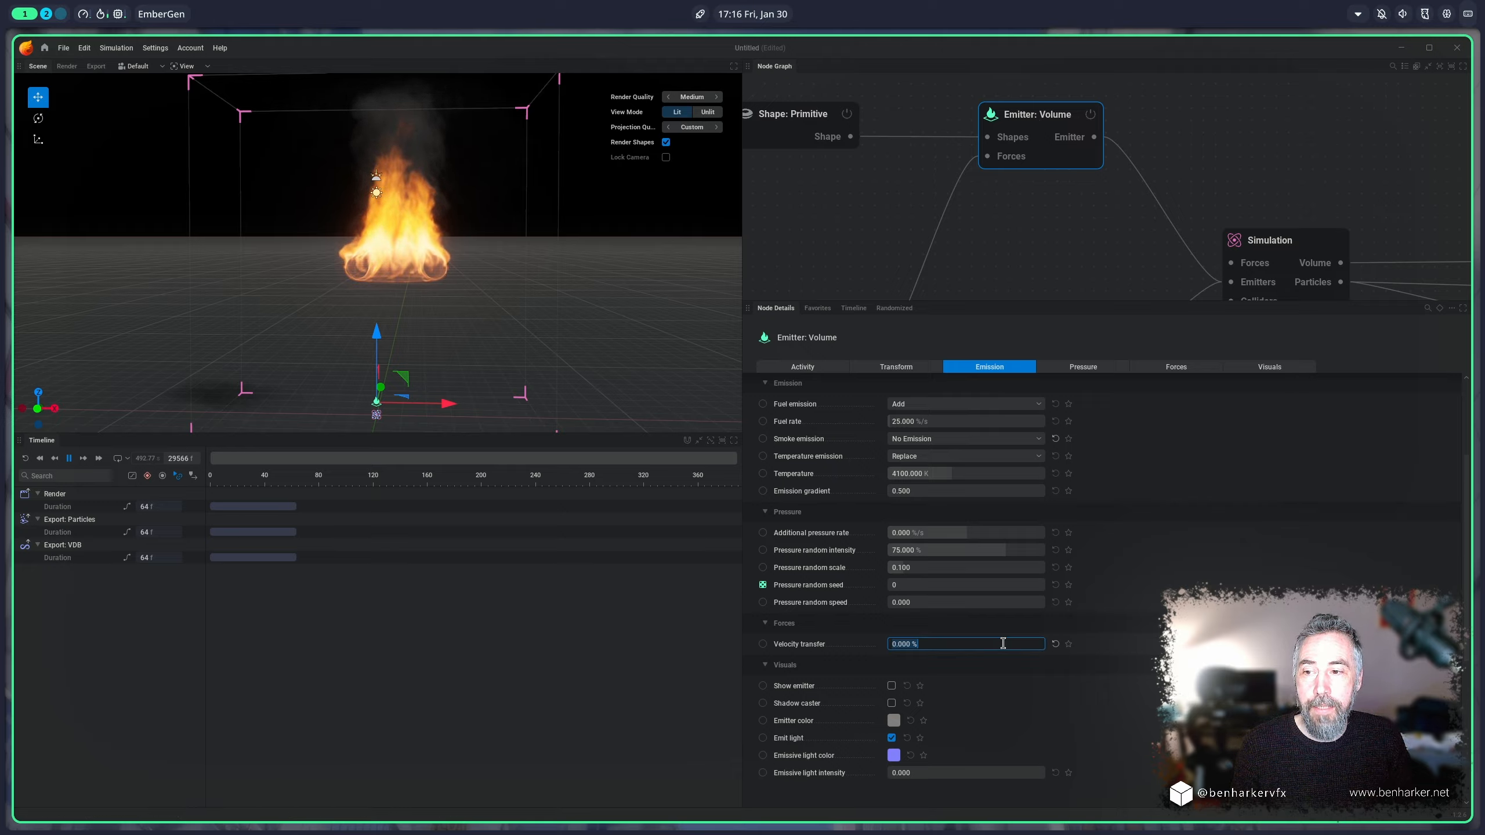
pyautogui.write('200')
pyautogui.press('Return')
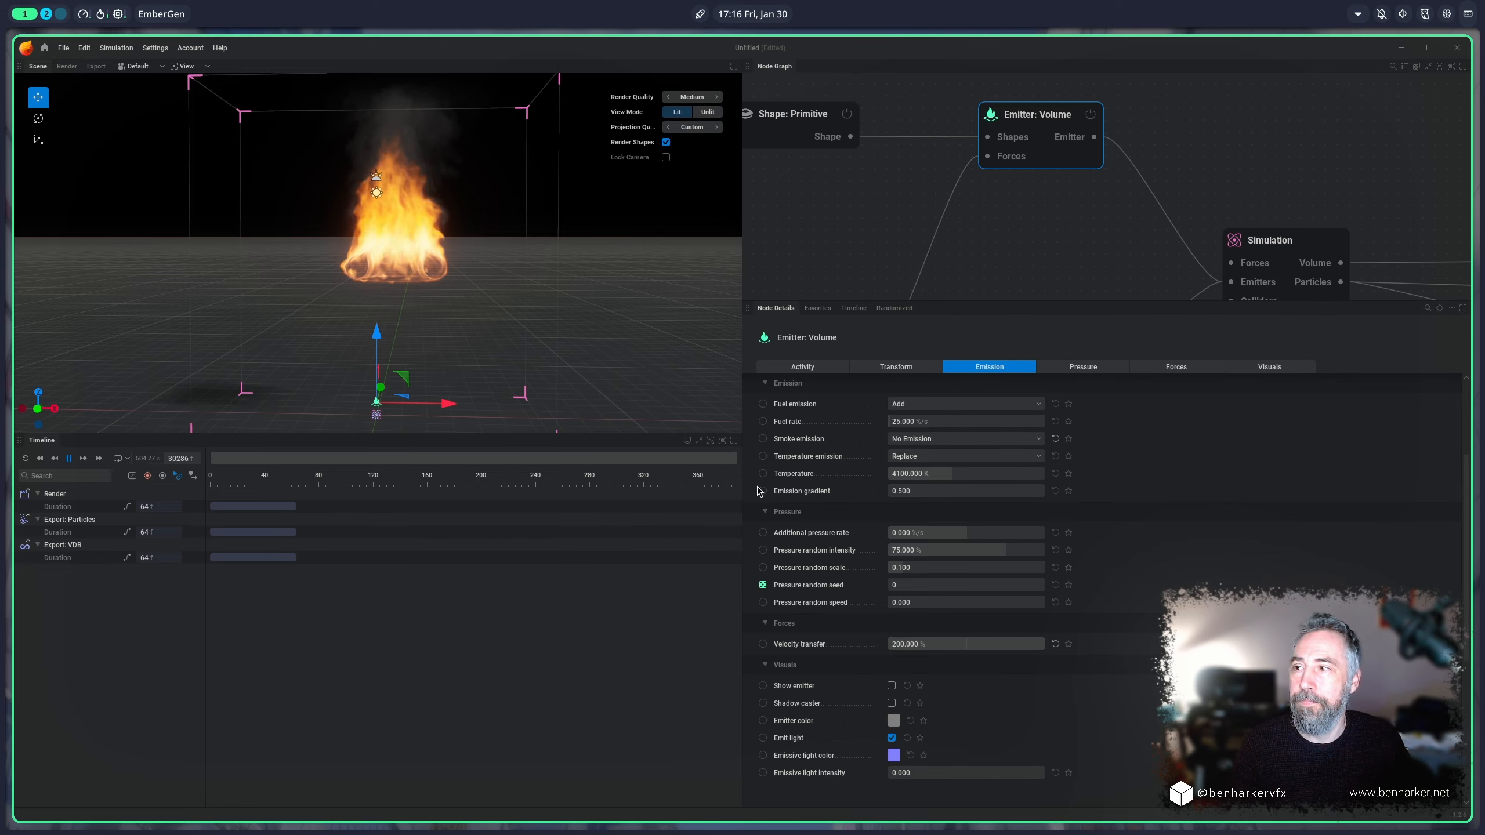
pyautogui.click(795, 118)
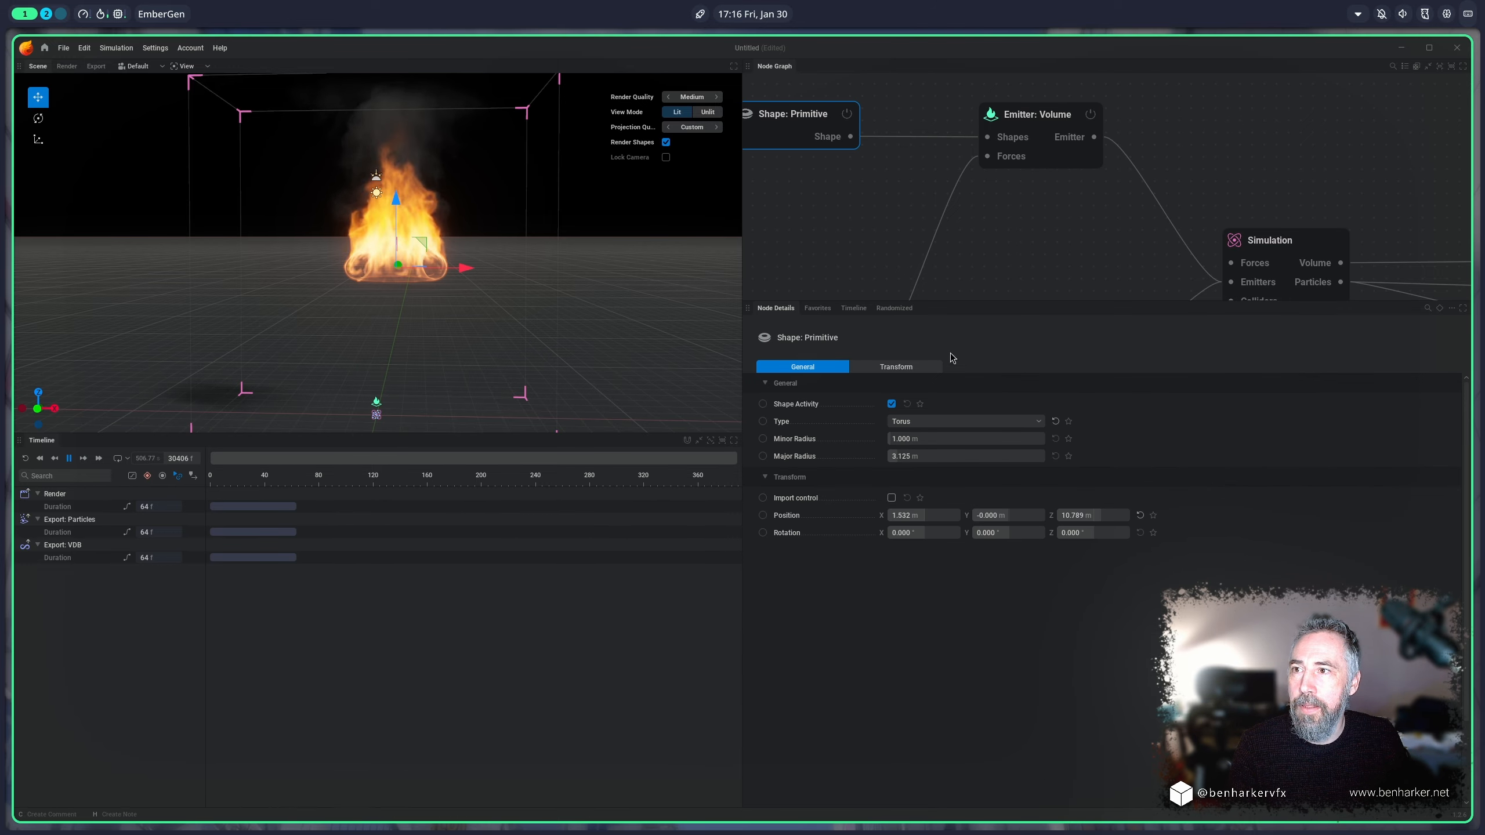
pyautogui.moveTo(447, 243)
pyautogui.mouseDown()
pyautogui.moveTo(342, 249)
pyautogui.moveTo(460, 260)
pyautogui.moveTo(362, 253)
pyautogui.moveTo(460, 256)
pyautogui.moveTo(375, 258)
pyautogui.moveTo(459, 252)
pyautogui.moveTo(409, 254)
pyautogui.moveTo(438, 253)
pyautogui.mouseUp()
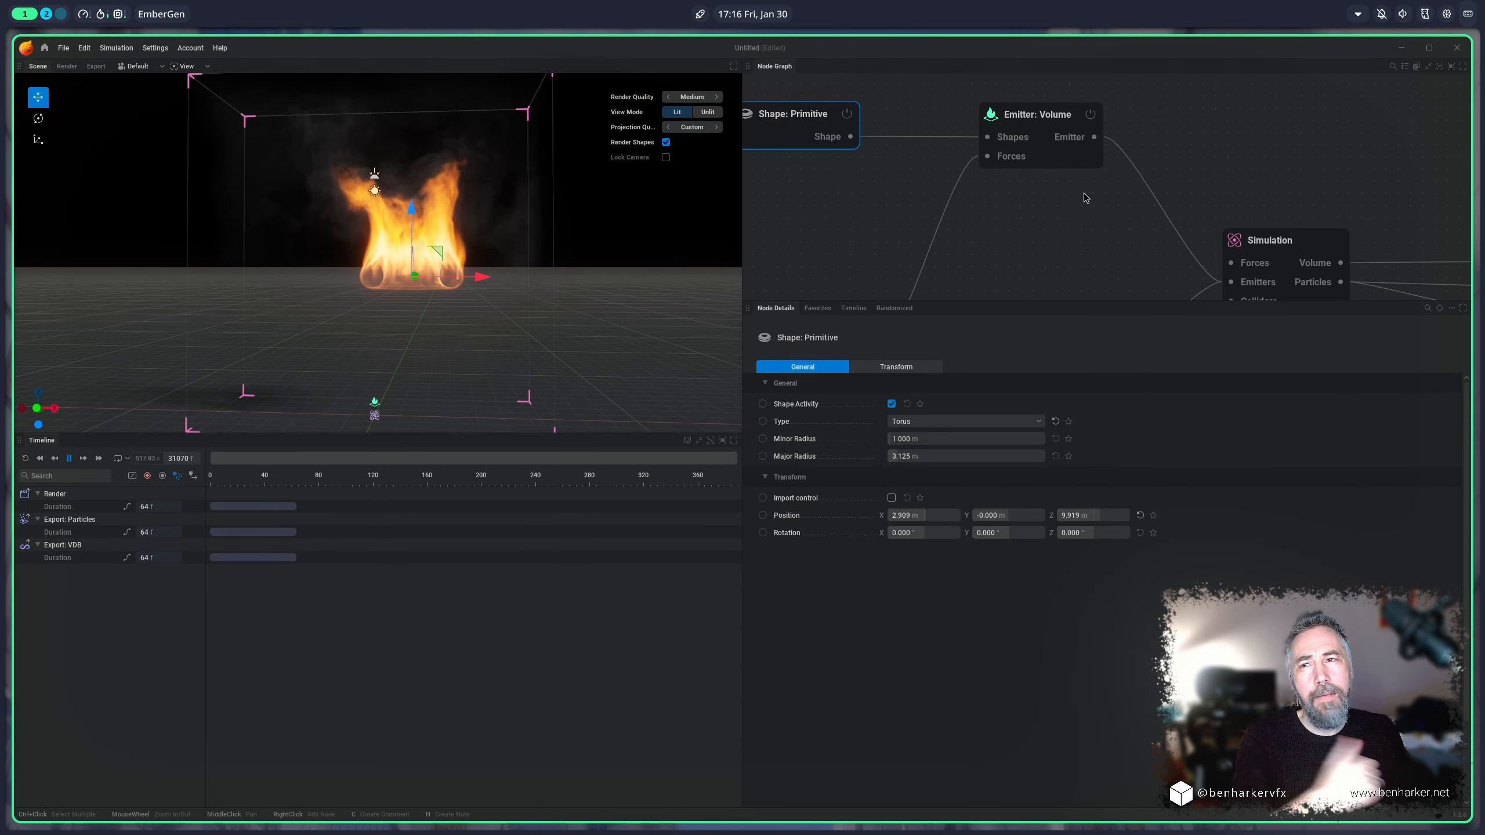
# Step: Set the volume emitter's velocity transfer to -200 % and test it by moving the torus shape to about X 3.139 m, Z 10.285 m
pyautogui.click(1037, 123)
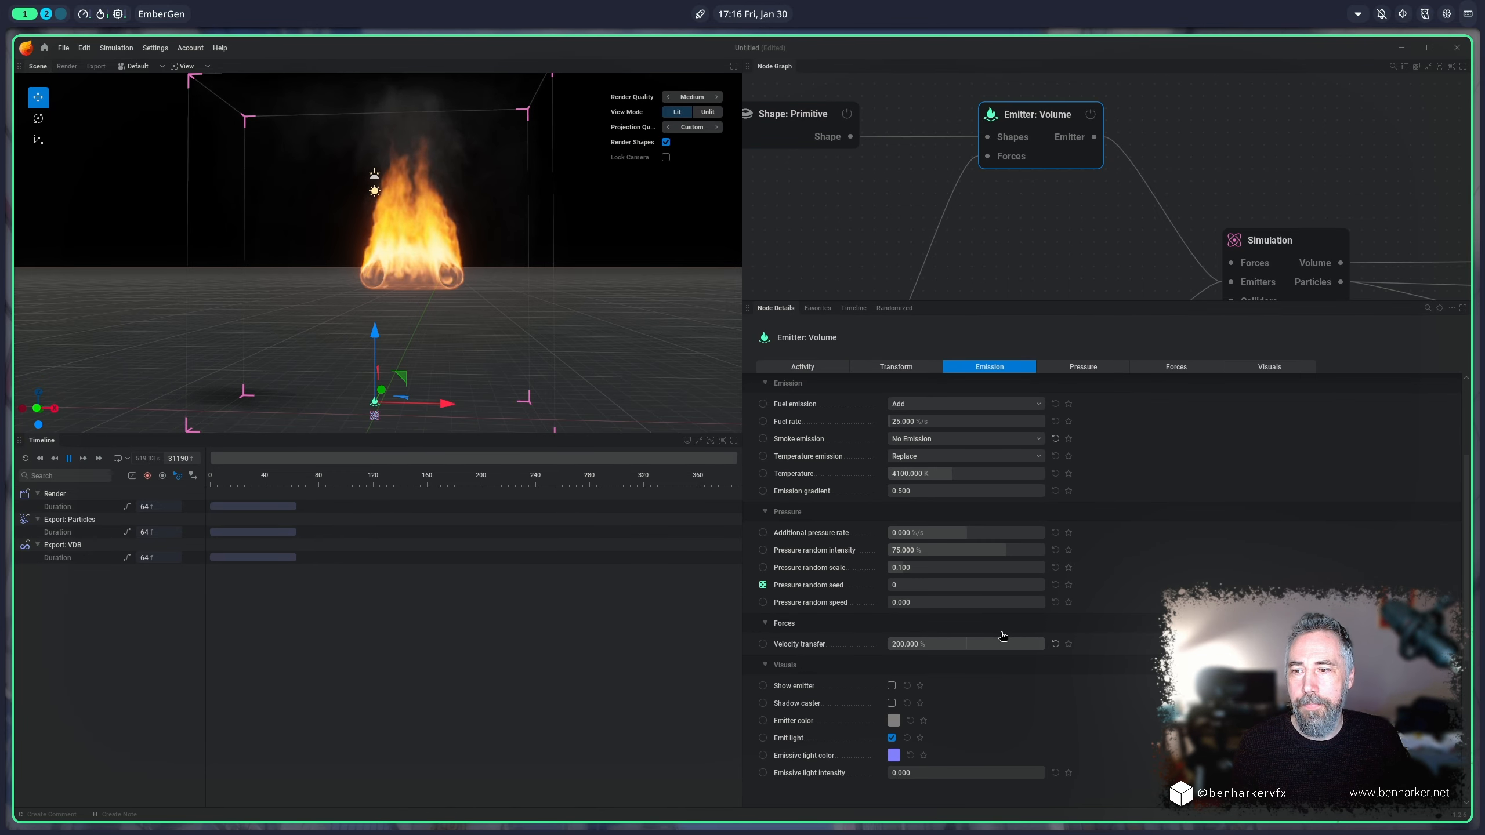
pyautogui.moveTo(1013, 644); pyautogui.dragTo(888, 644)
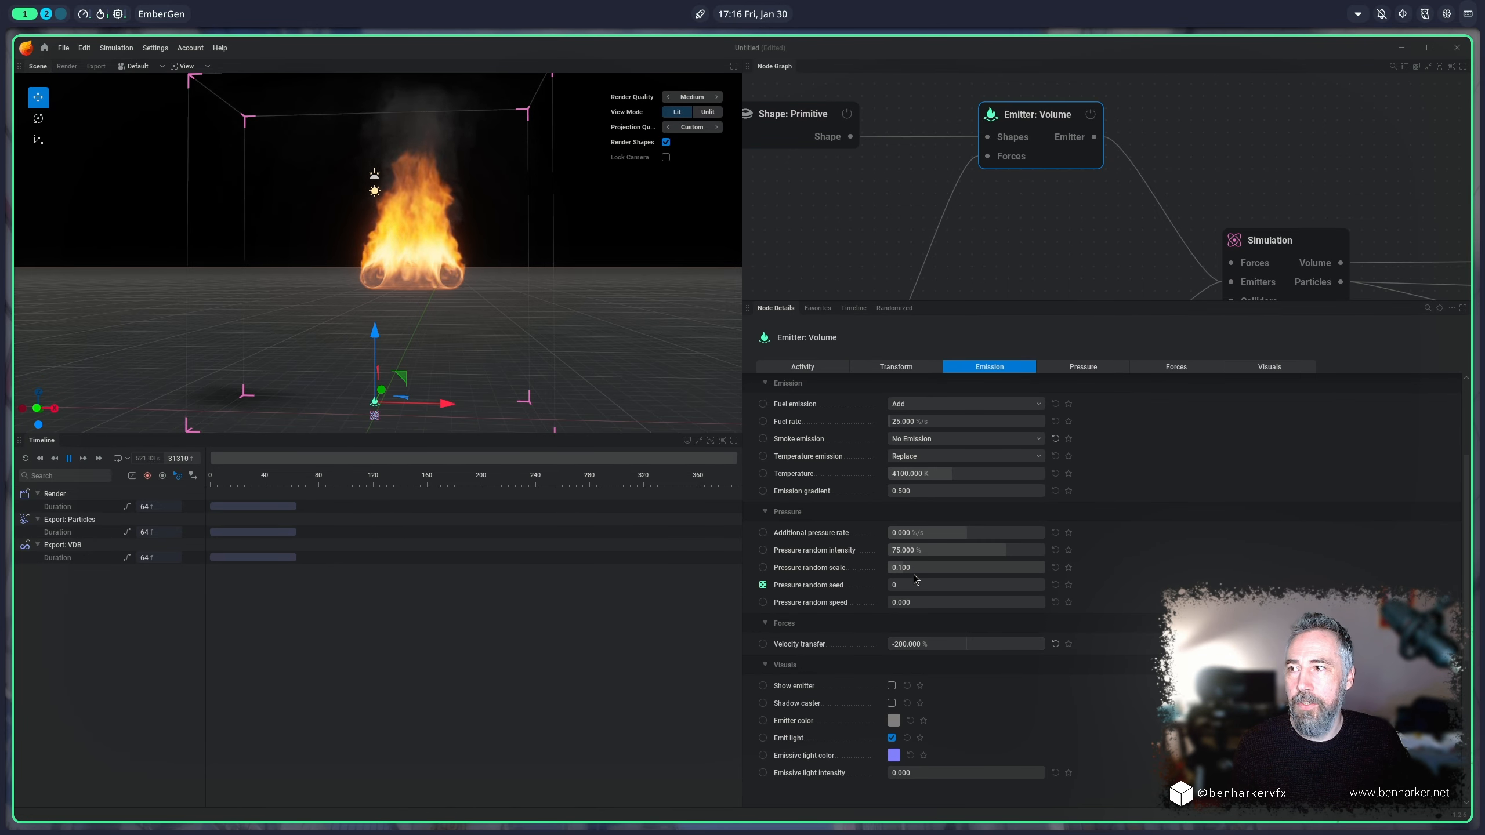
pyautogui.click(437, 253)
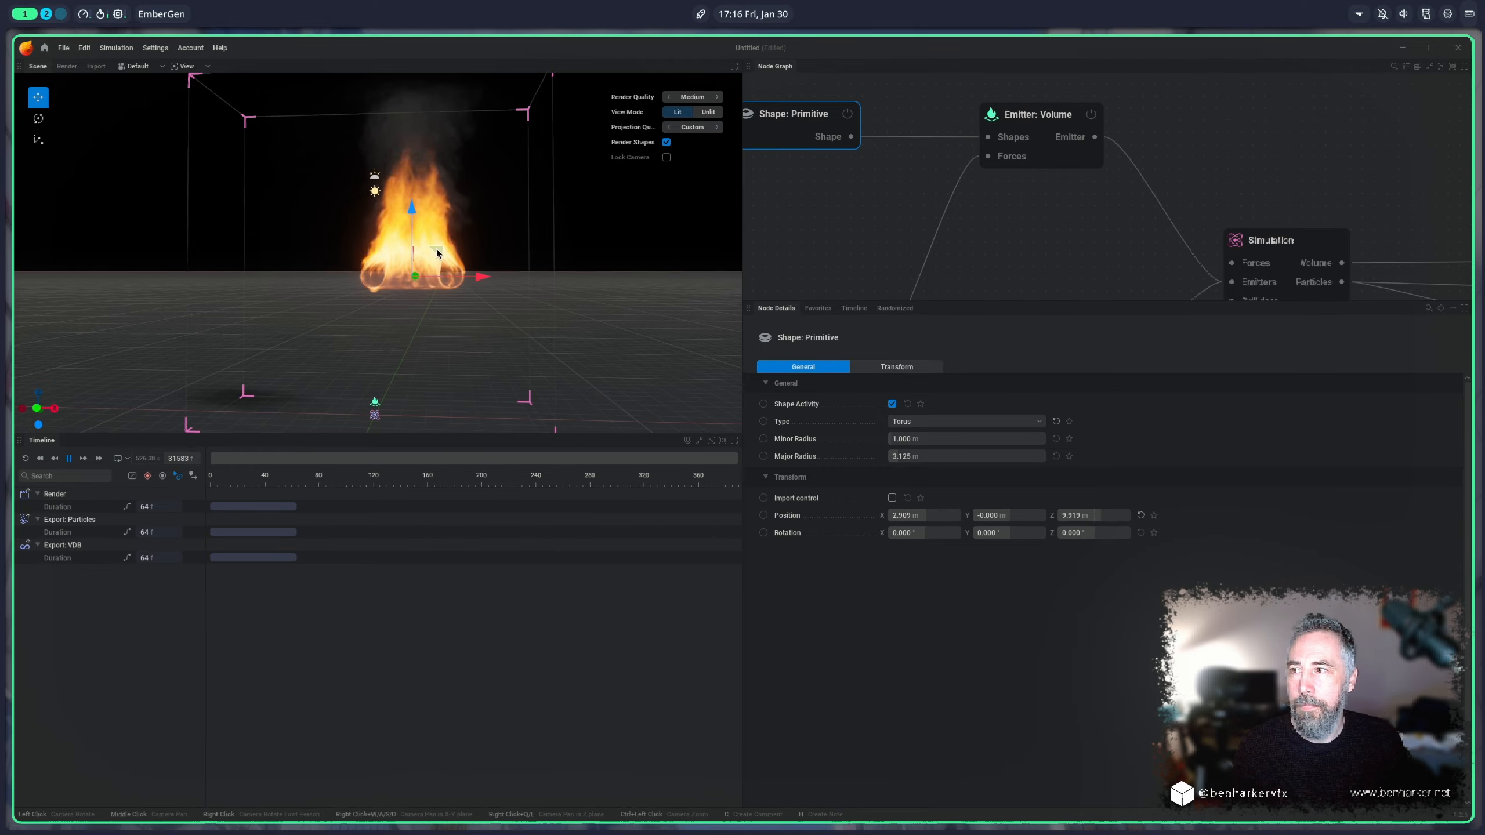
pyautogui.moveTo(437, 253)
pyautogui.mouseDown()
pyautogui.moveTo(339, 249)
pyautogui.moveTo(442, 251)
pyautogui.mouseUp()
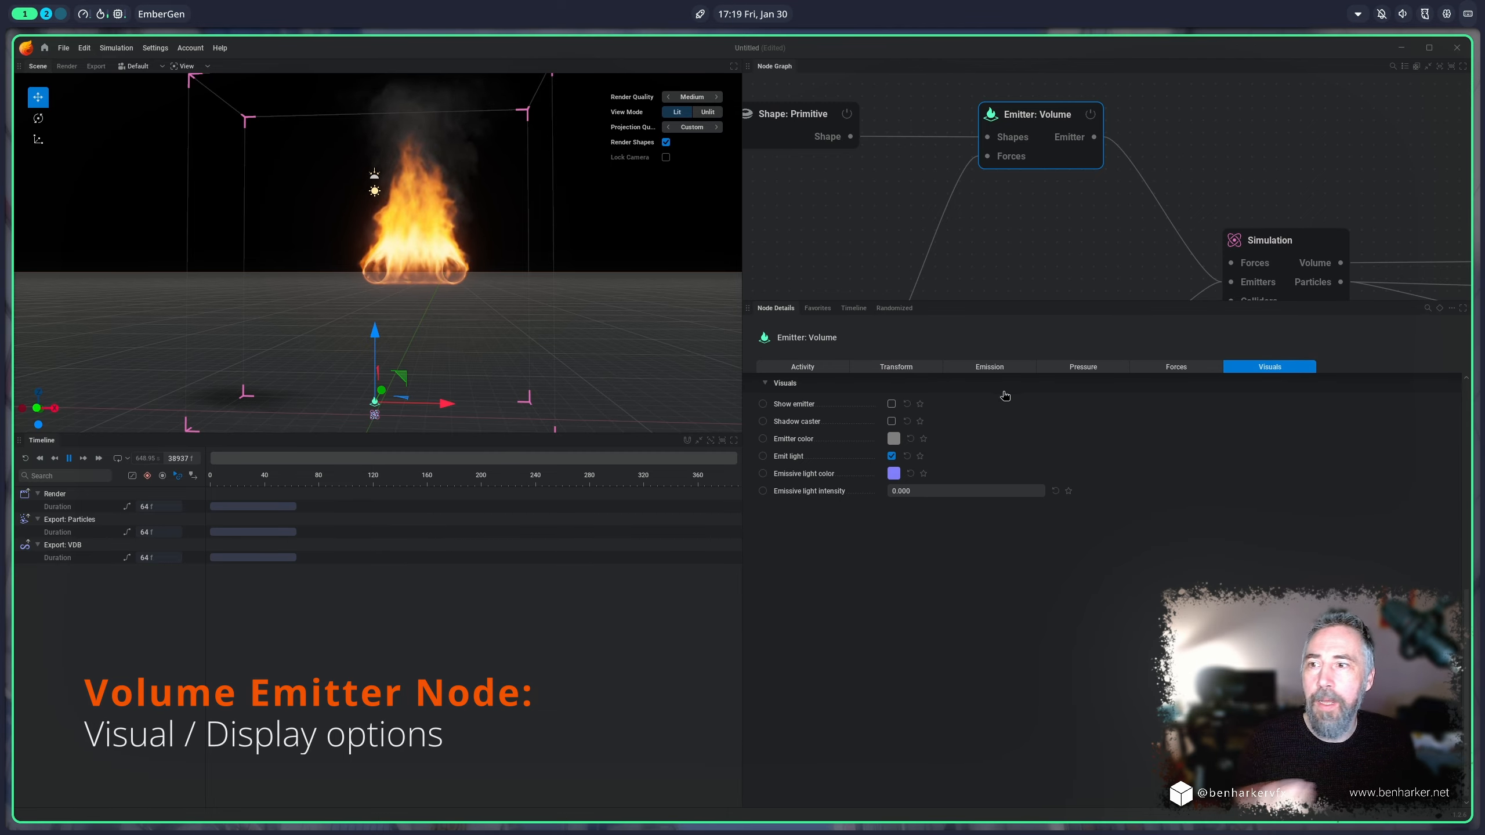
# Step: Toggle the volume emitter's Show emitter display on, off and on again, and try to raise its emissive light intensity
pyautogui.click(890, 405)
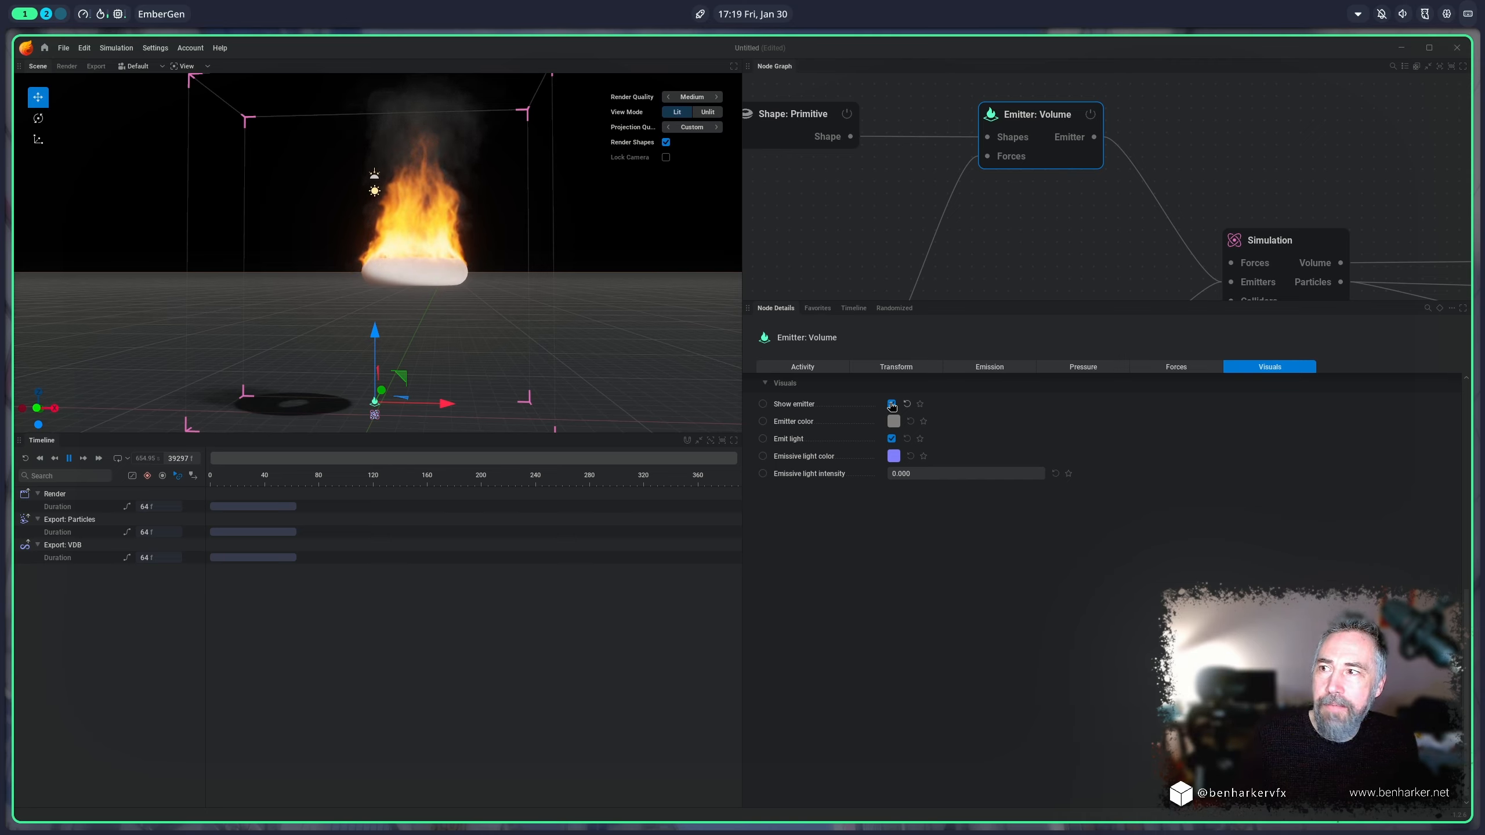
pyautogui.click(891, 405)
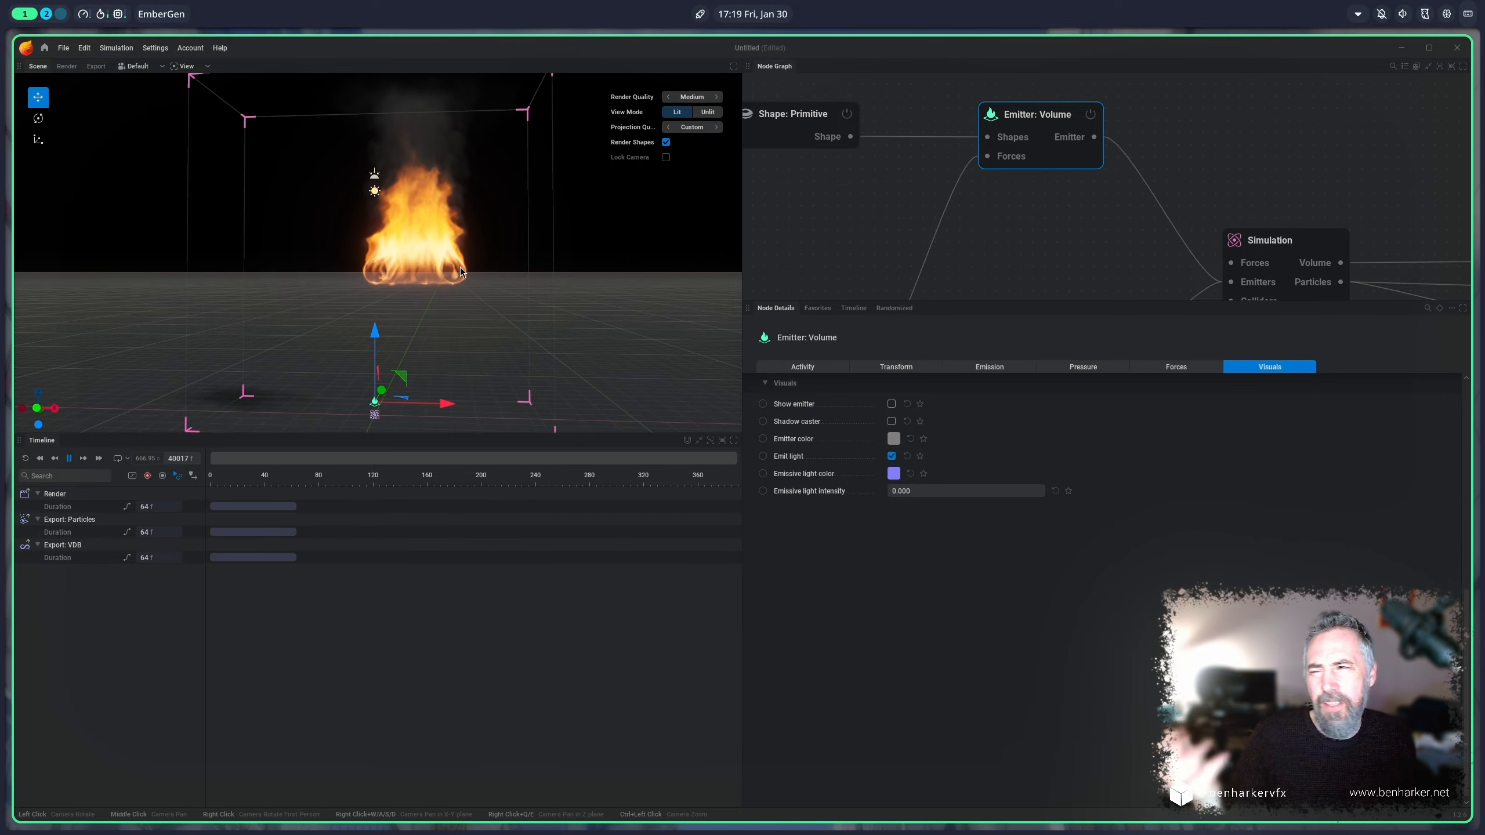
pyautogui.moveTo(491, 292)
pyautogui.mouseDown()
pyautogui.moveTo(495, 201)
pyautogui.moveTo(498, 275)
pyautogui.mouseUp()
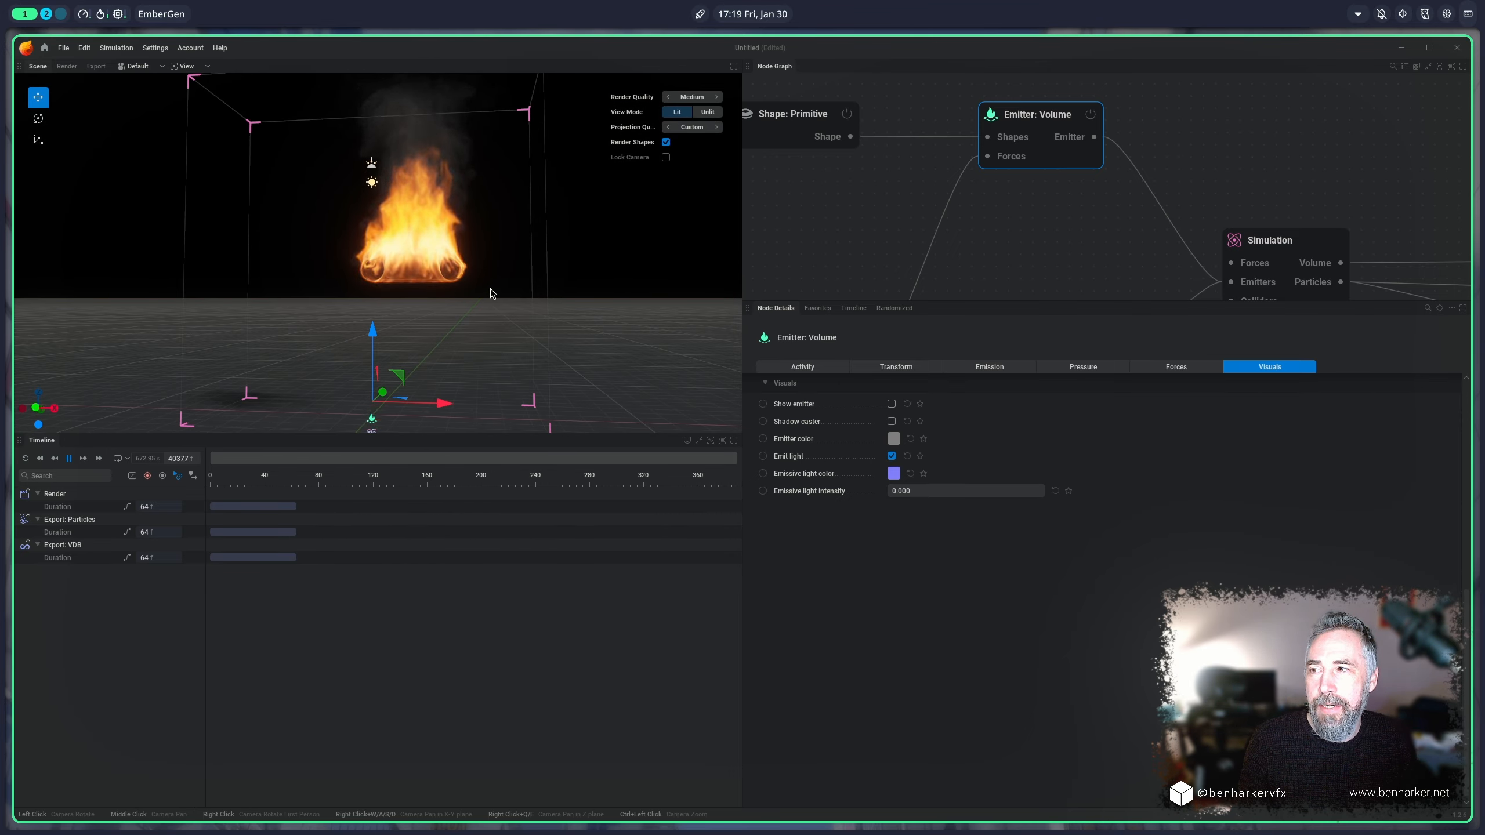
pyautogui.scroll(3, 490, 293)
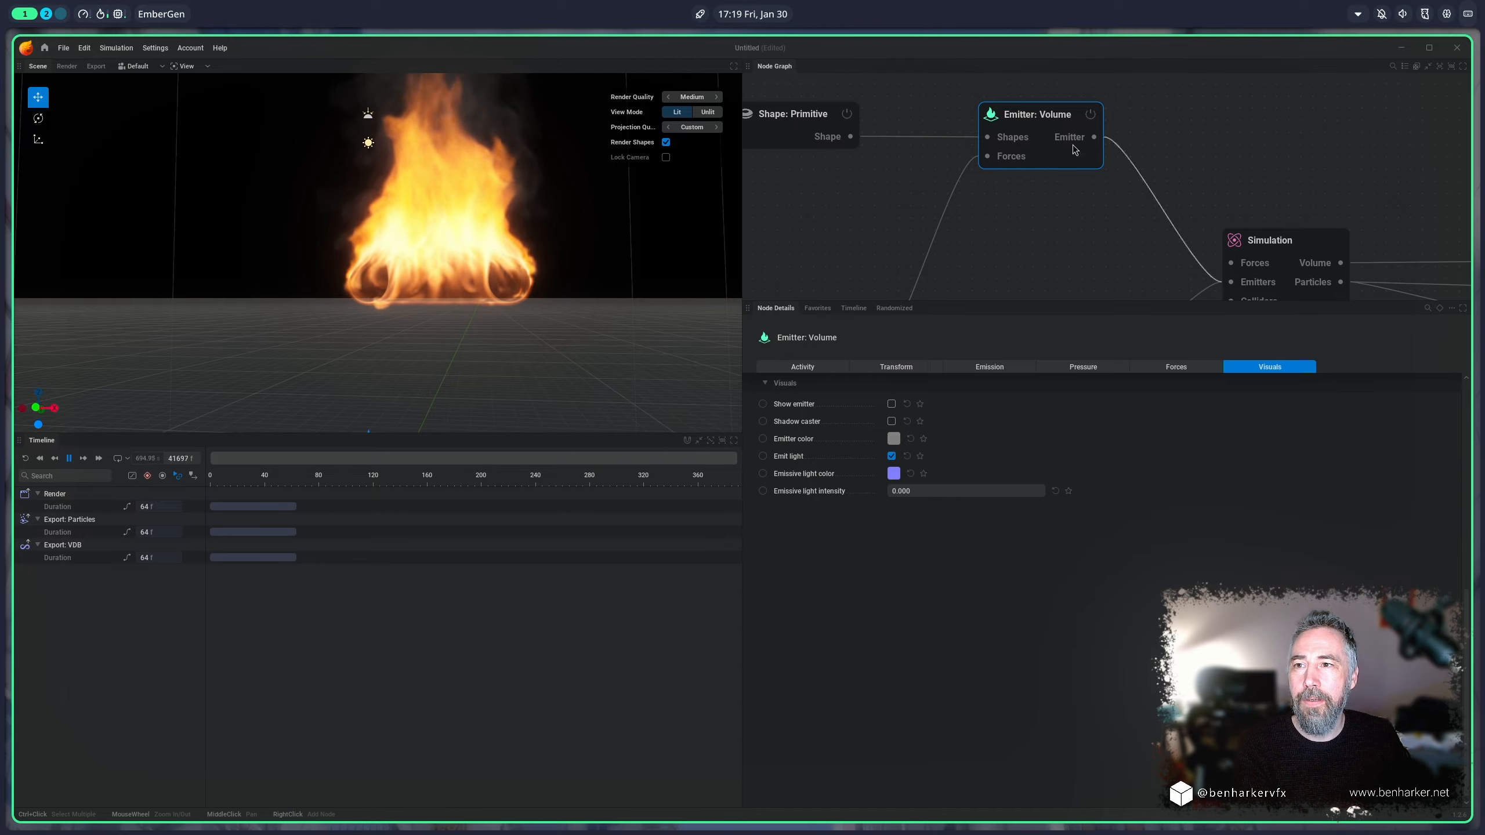
pyautogui.click(891, 403)
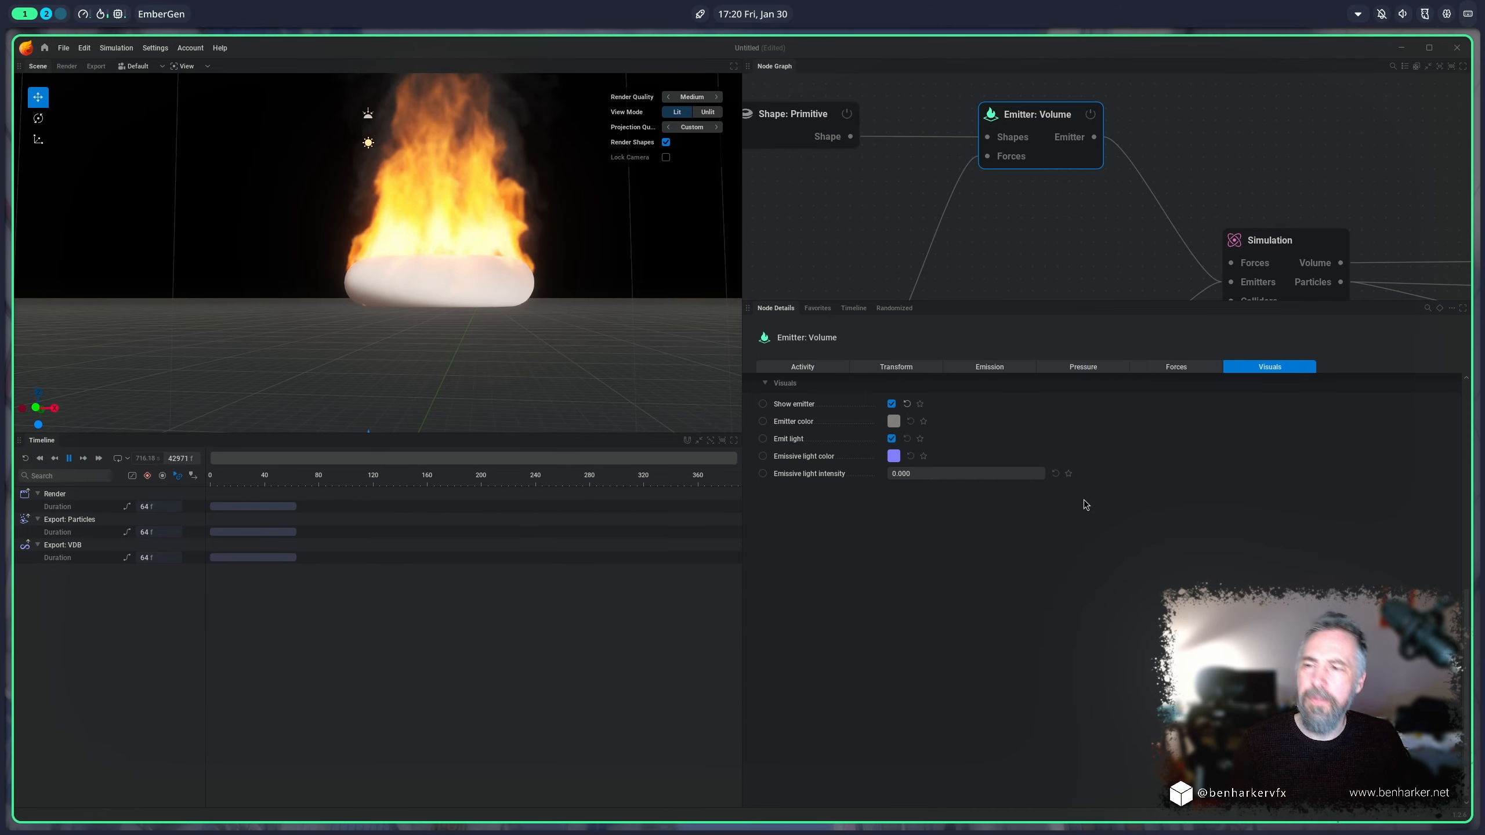
pyautogui.moveTo(914, 471); pyautogui.dragTo(1046, 471)
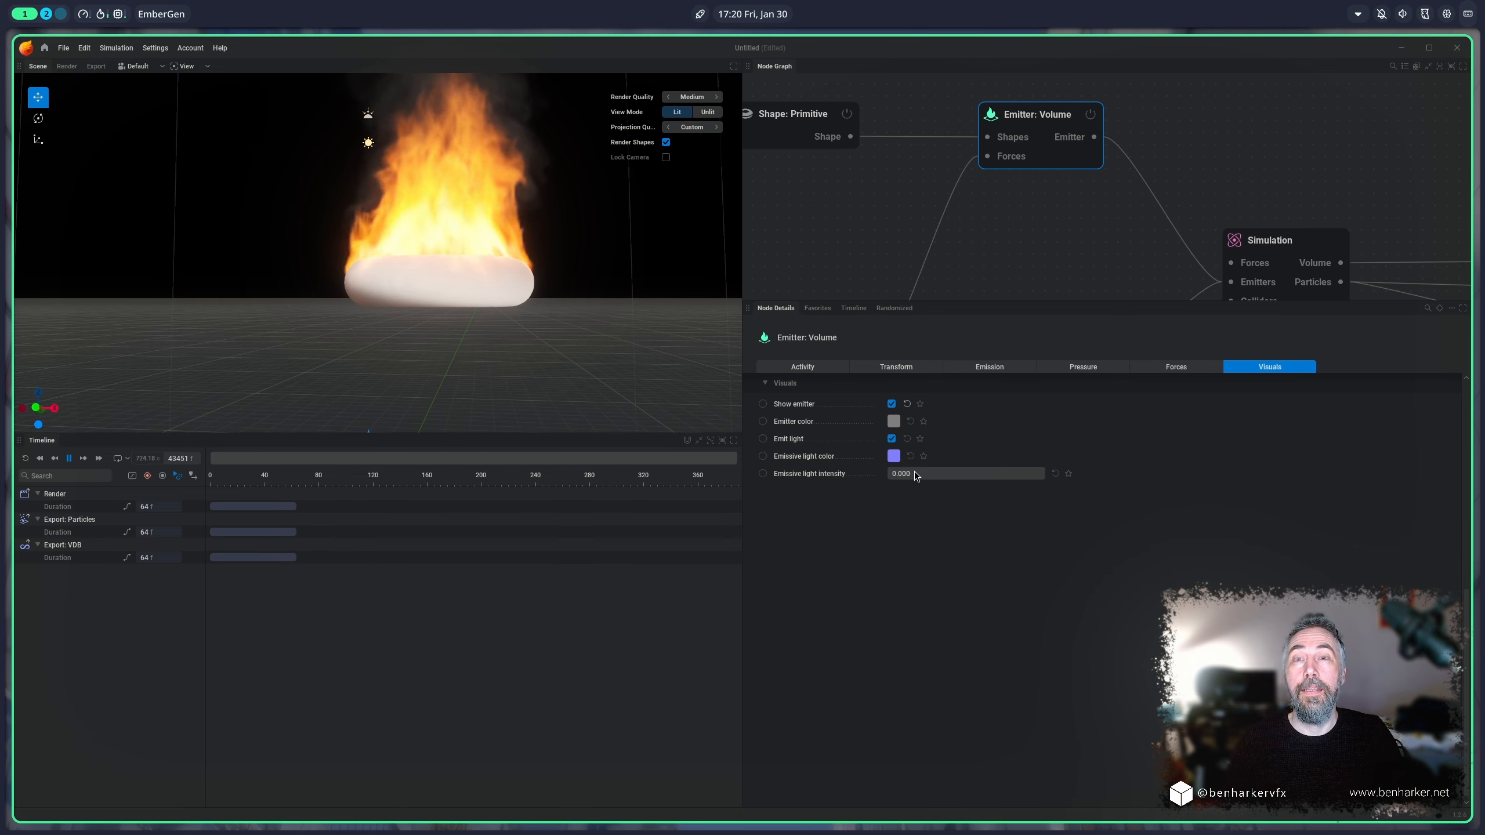
pyautogui.moveTo(914, 472); pyautogui.dragTo(1046, 471)
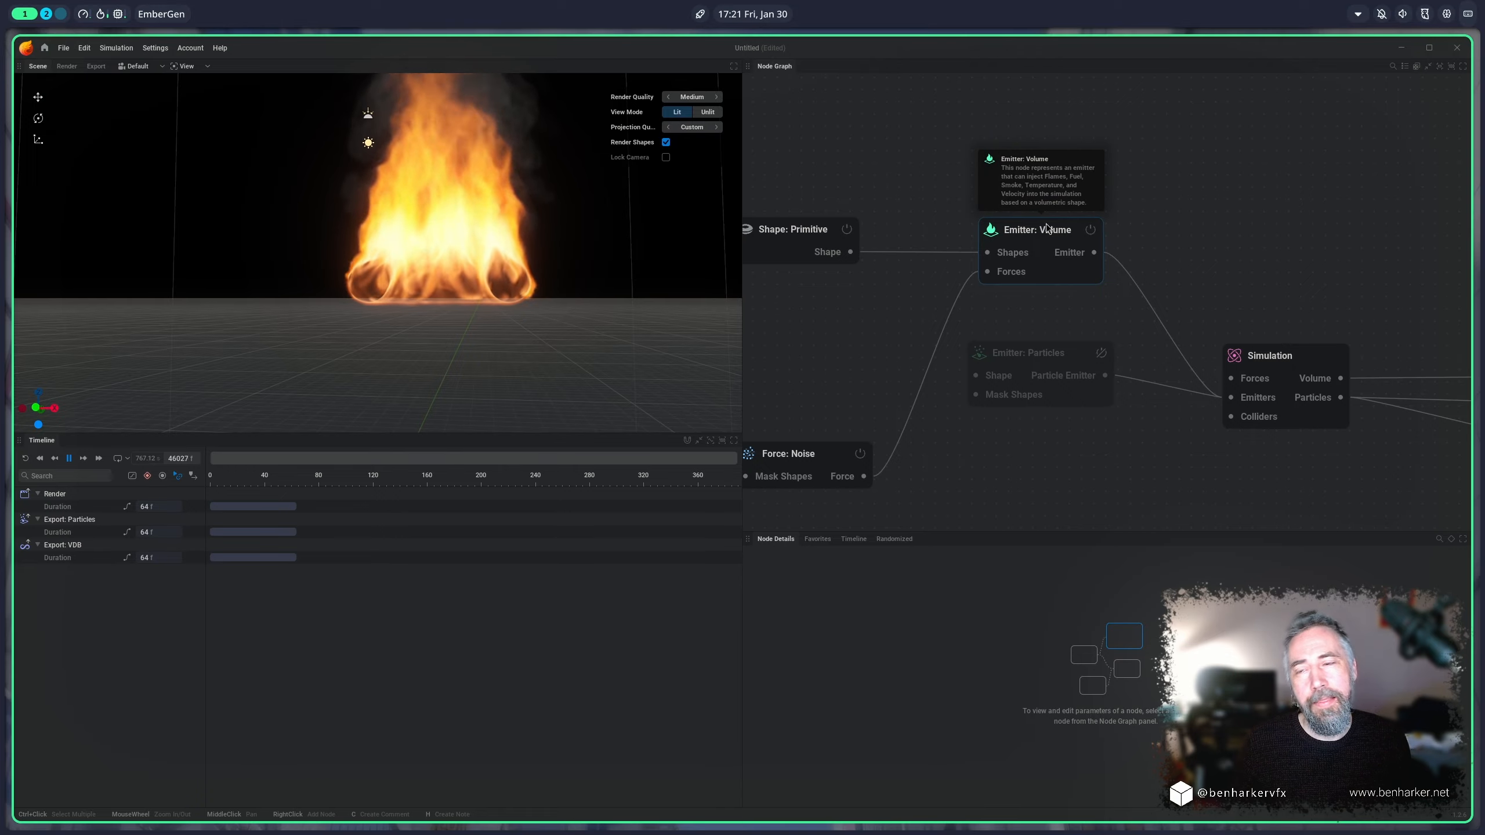
# Step: Disable the volume emitter node and enable the particle emitter node
pyautogui.click(1050, 357)
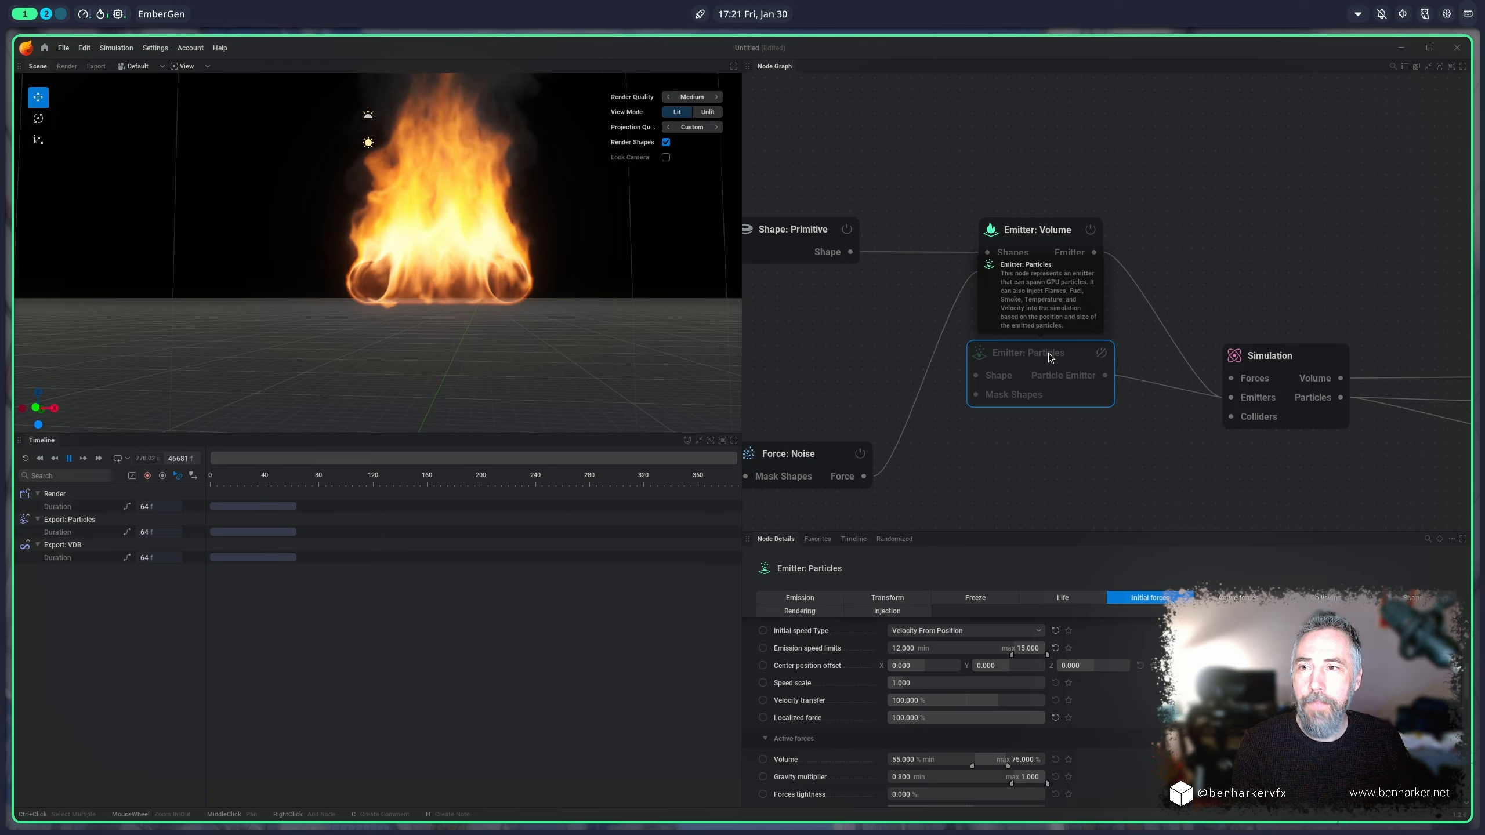
pyautogui.click(1178, 176)
pyautogui.click(1030, 234)
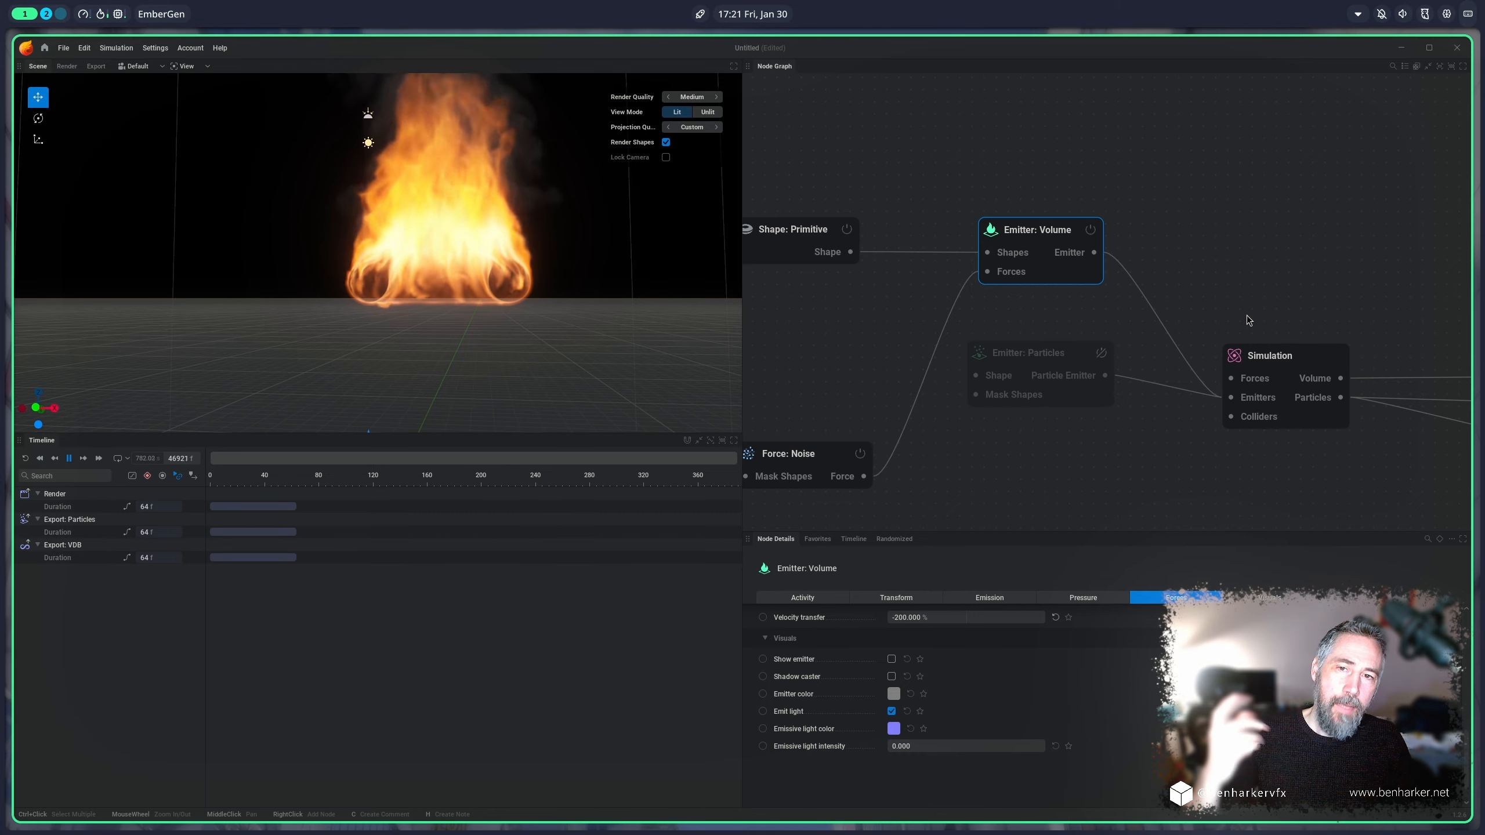
pyautogui.click(777, 239)
pyautogui.click(1052, 355)
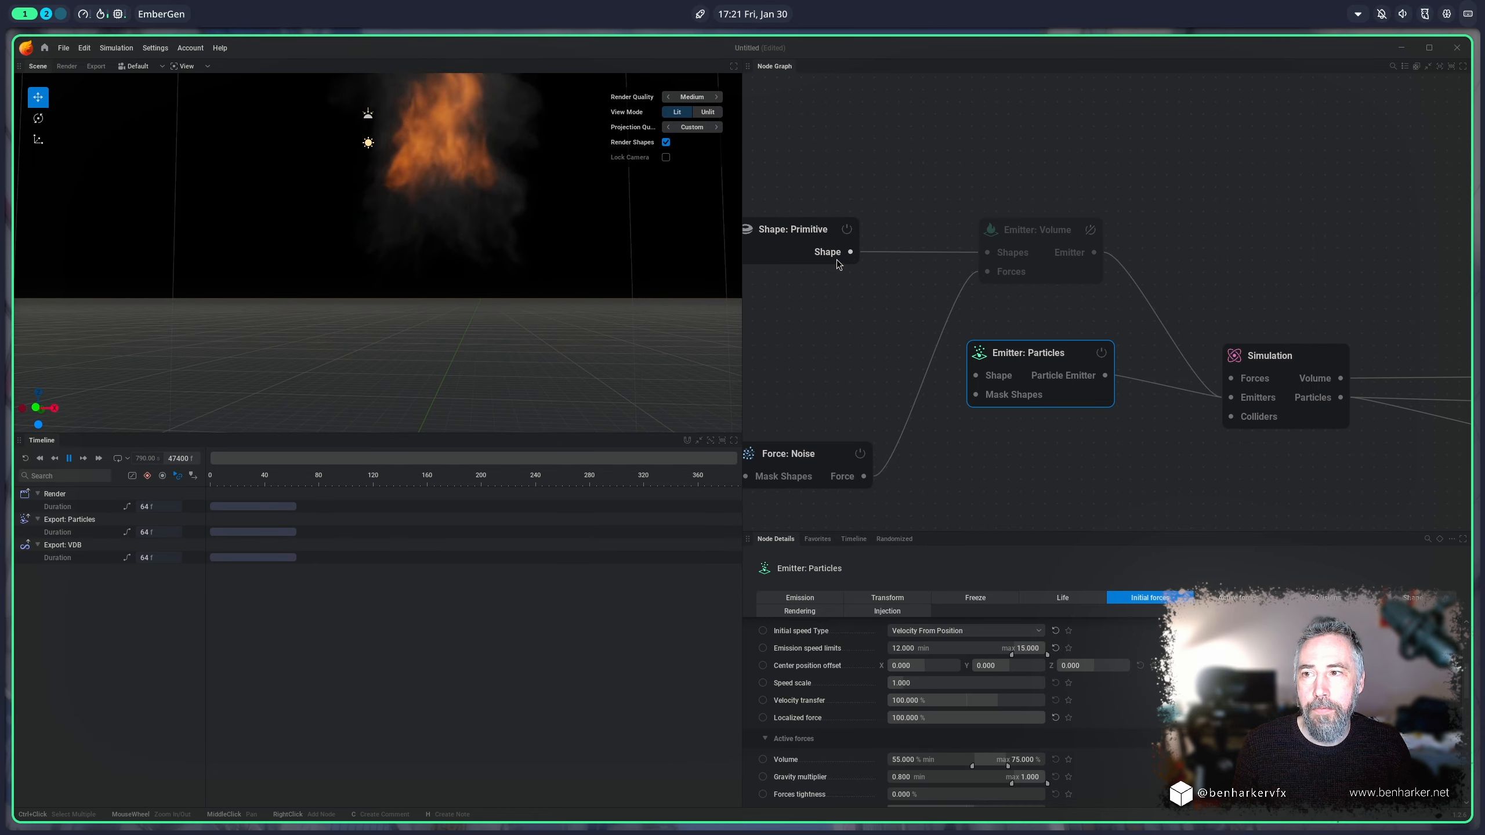
# Step: Connect the primitive shape's output to the particle emitter's Shape input and inspect the fire around the torus
pyautogui.moveTo(850, 253); pyautogui.dragTo(974, 375)
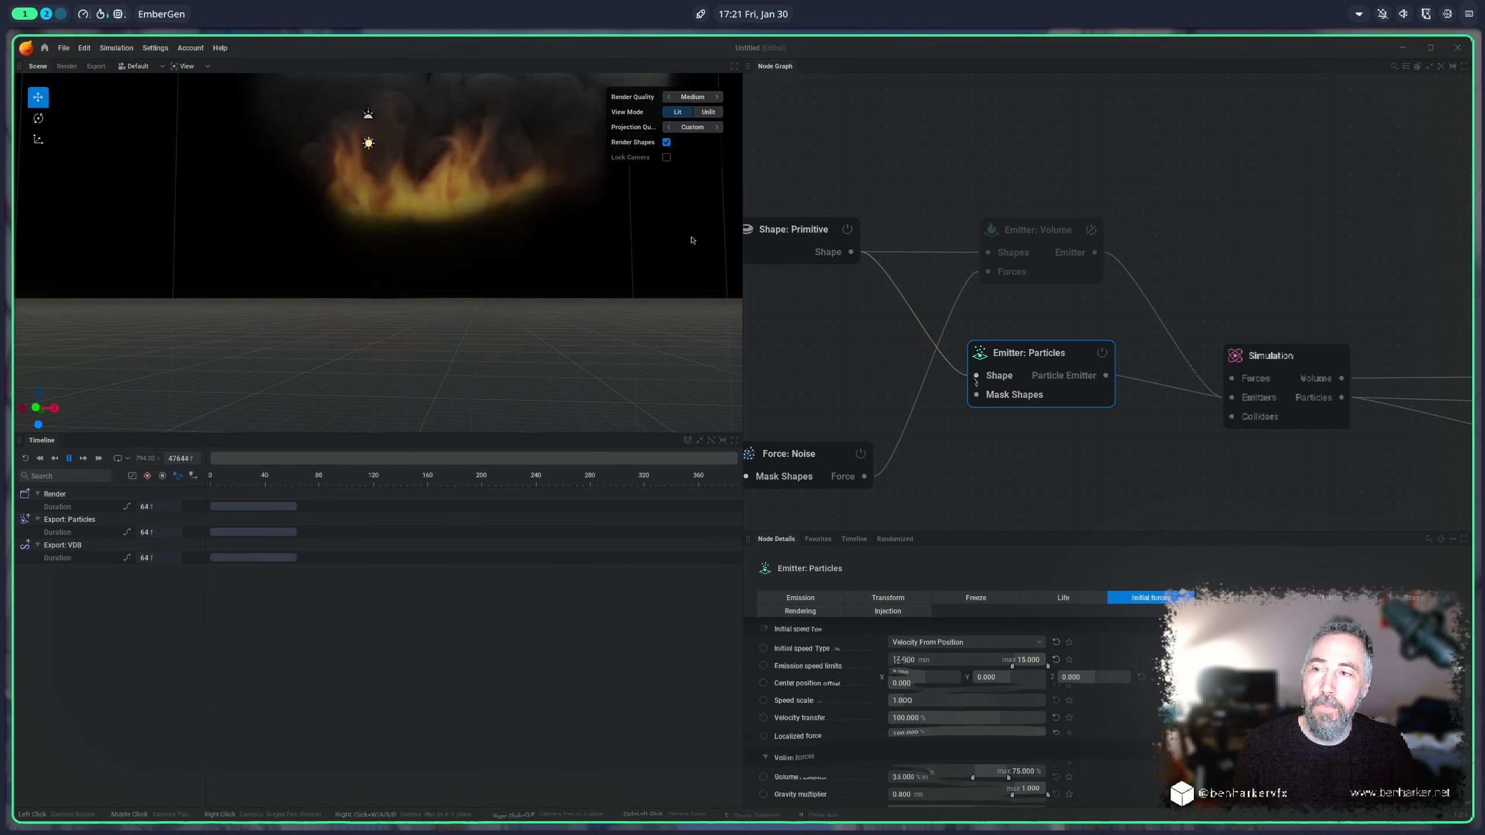
pyautogui.moveTo(673, 257); pyautogui.dragTo(669, 252)
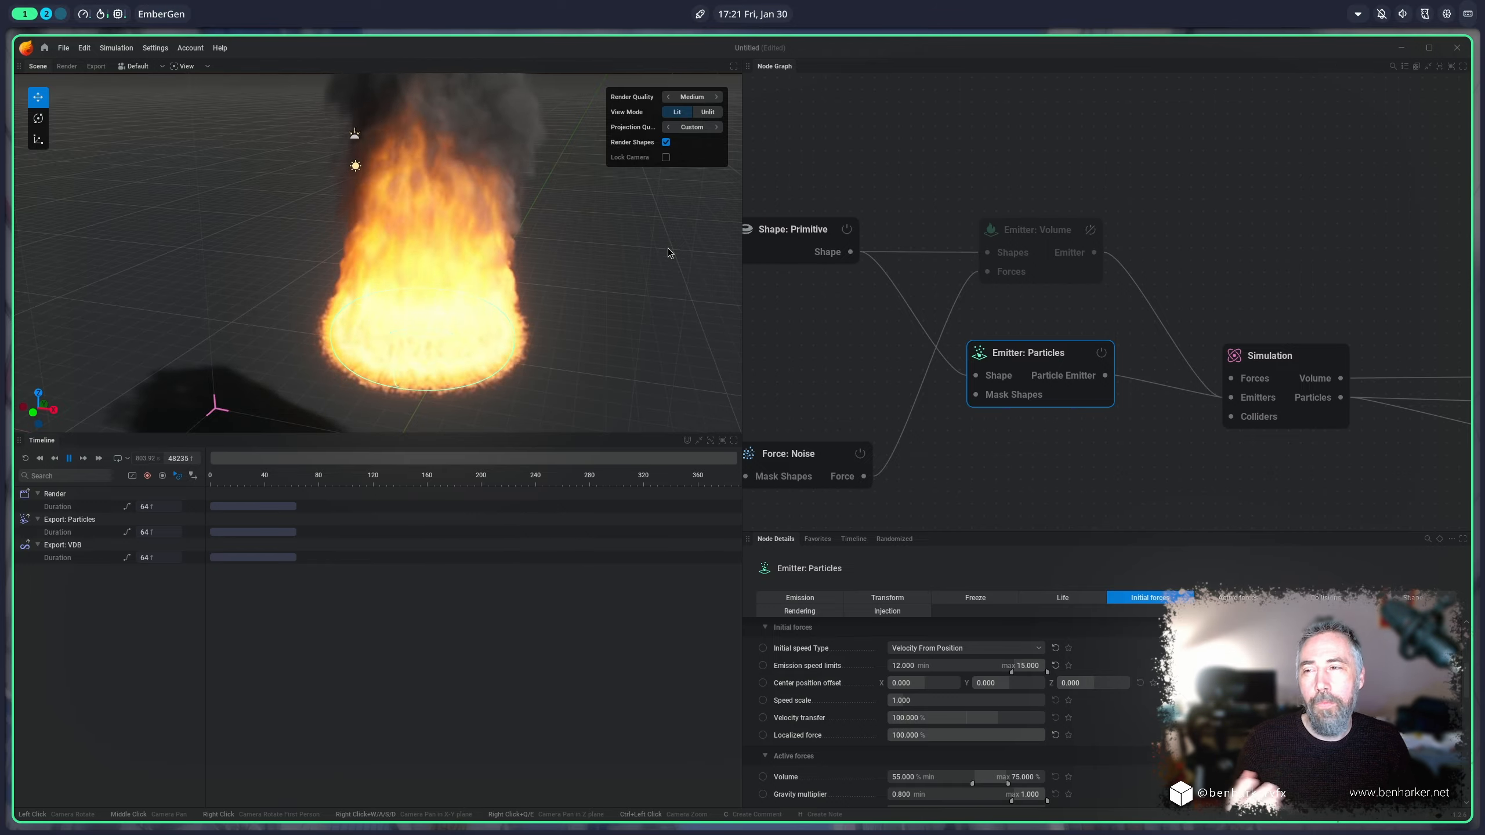
pyautogui.click(793, 245)
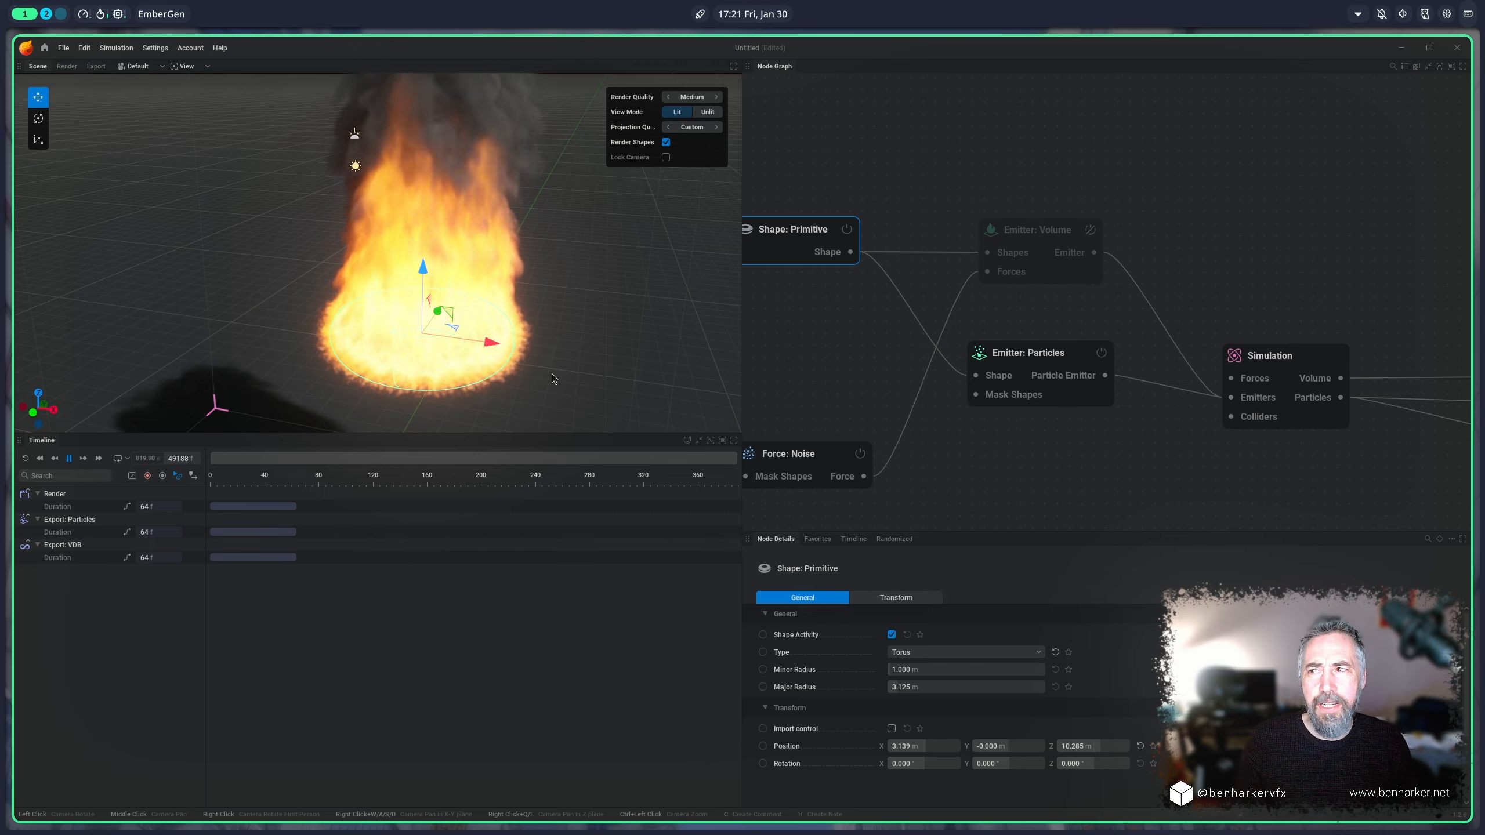
pyautogui.moveTo(552, 379)
pyautogui.mouseDown()
pyautogui.moveTo(546, 339)
pyautogui.moveTo(540, 358)
pyautogui.mouseUp()
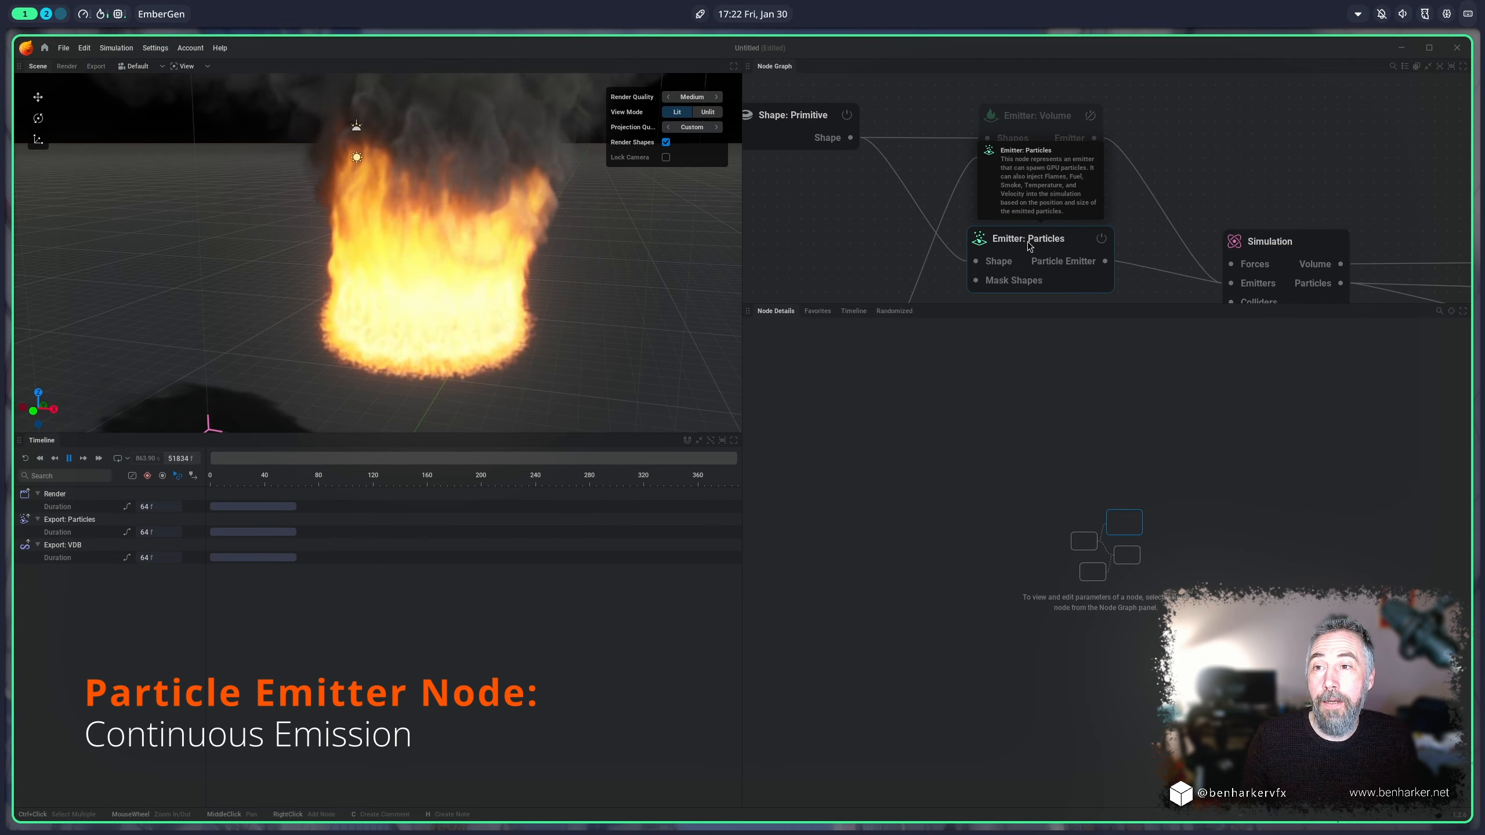
# Step: Compare the particle and volume emitters' settings, and toggle the particle emitter's continuous emission off and back on
pyautogui.click(1028, 246)
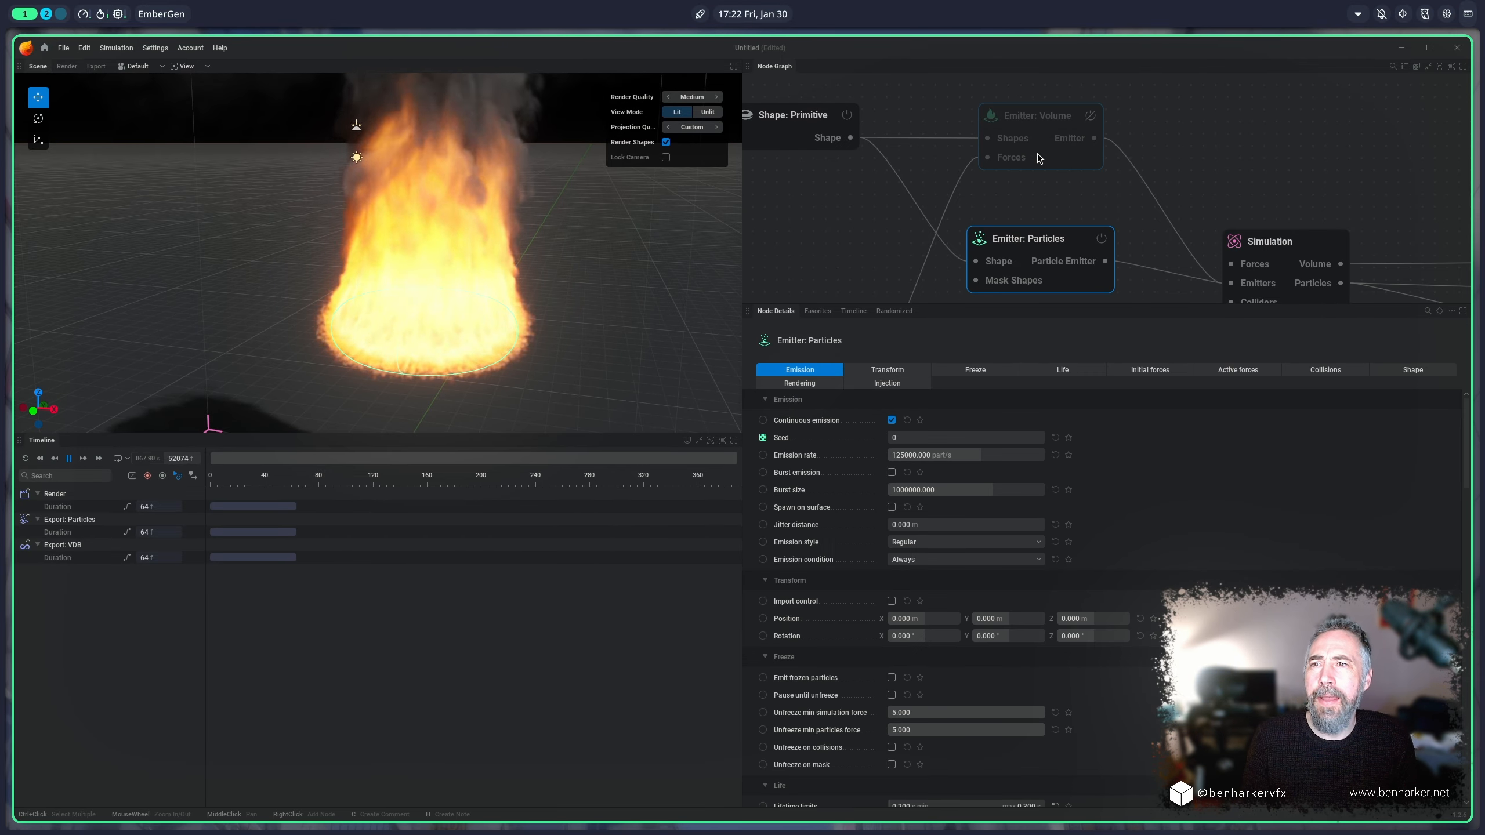
pyautogui.click(1035, 117)
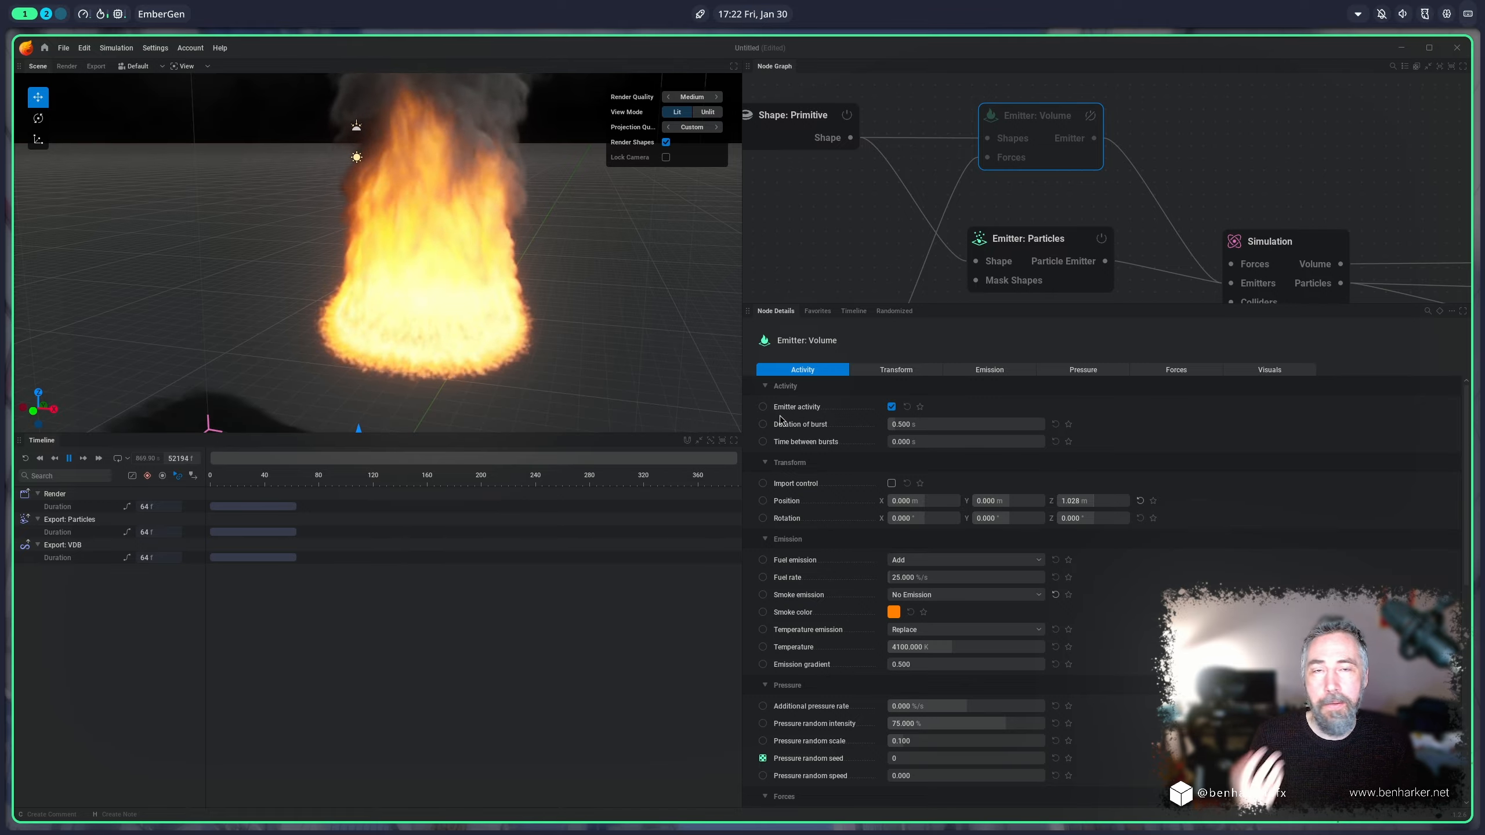
pyautogui.click(1044, 246)
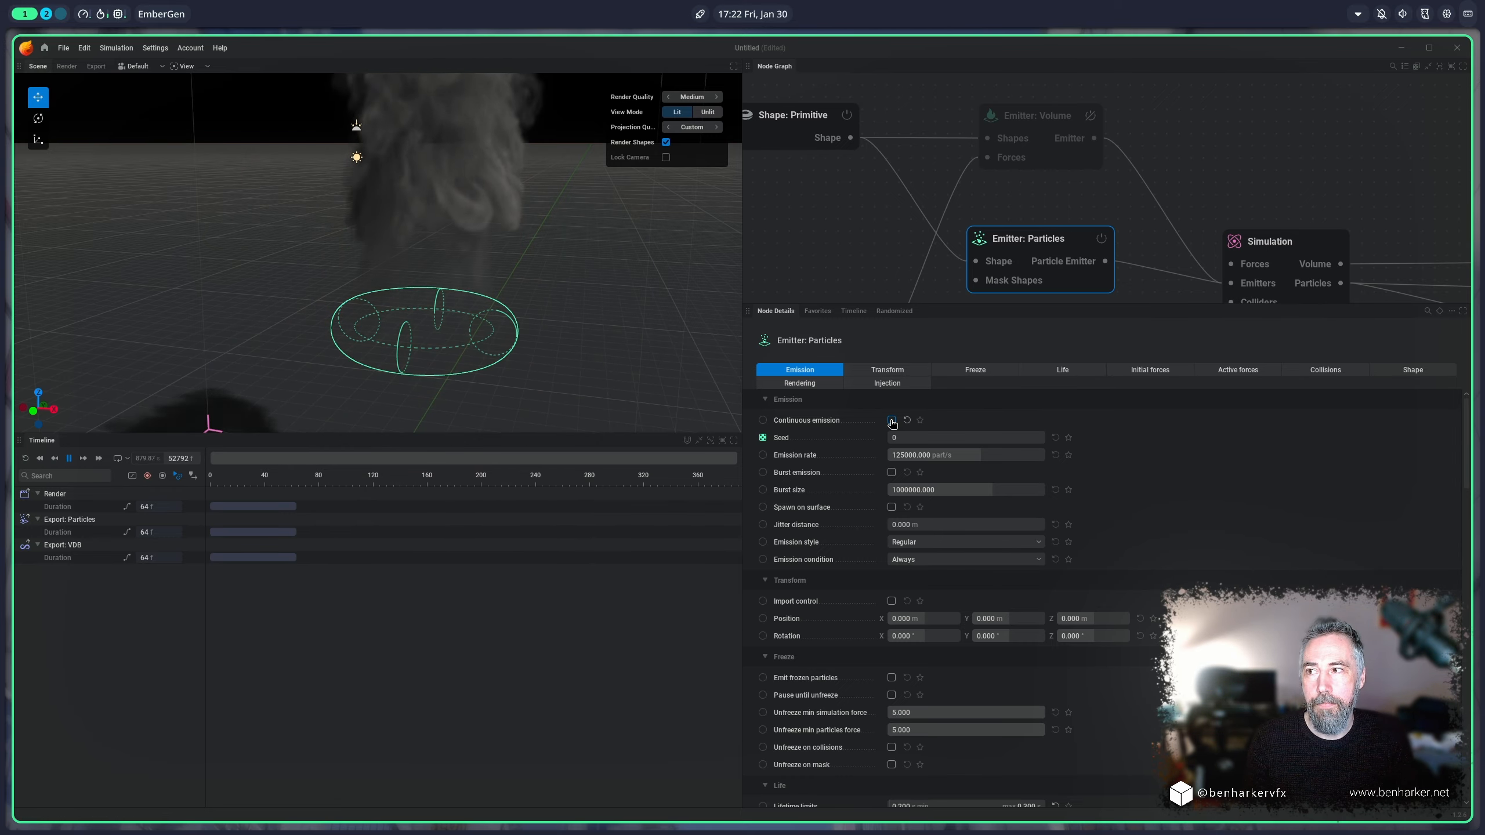
pyautogui.click(891, 420)
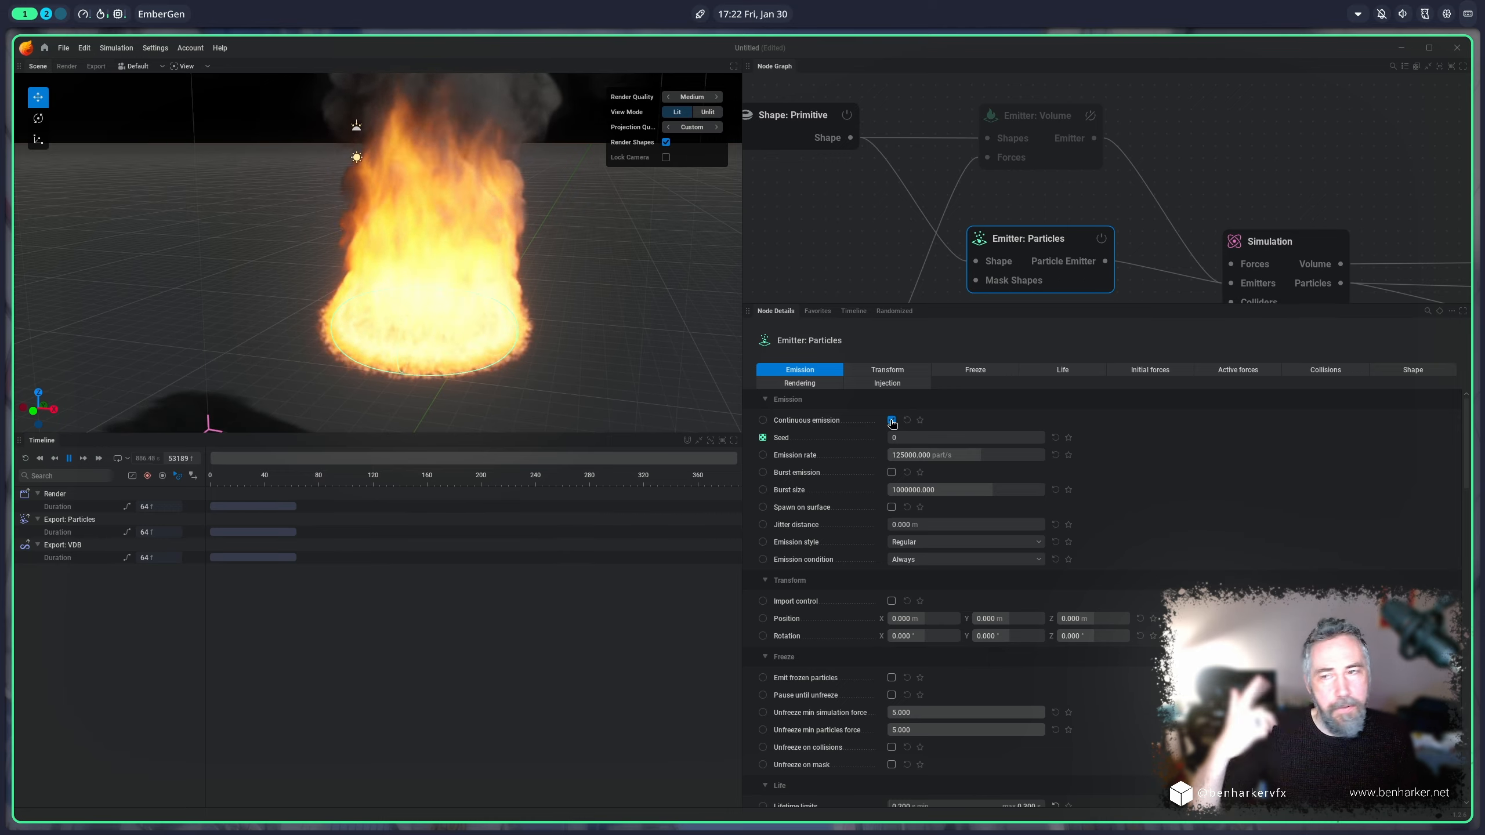
# Step: Try an emission rate of 1000000 part/s on the particle emitter and reset it to its default
pyautogui.moveTo(994, 455); pyautogui.dragTo(1044, 455)
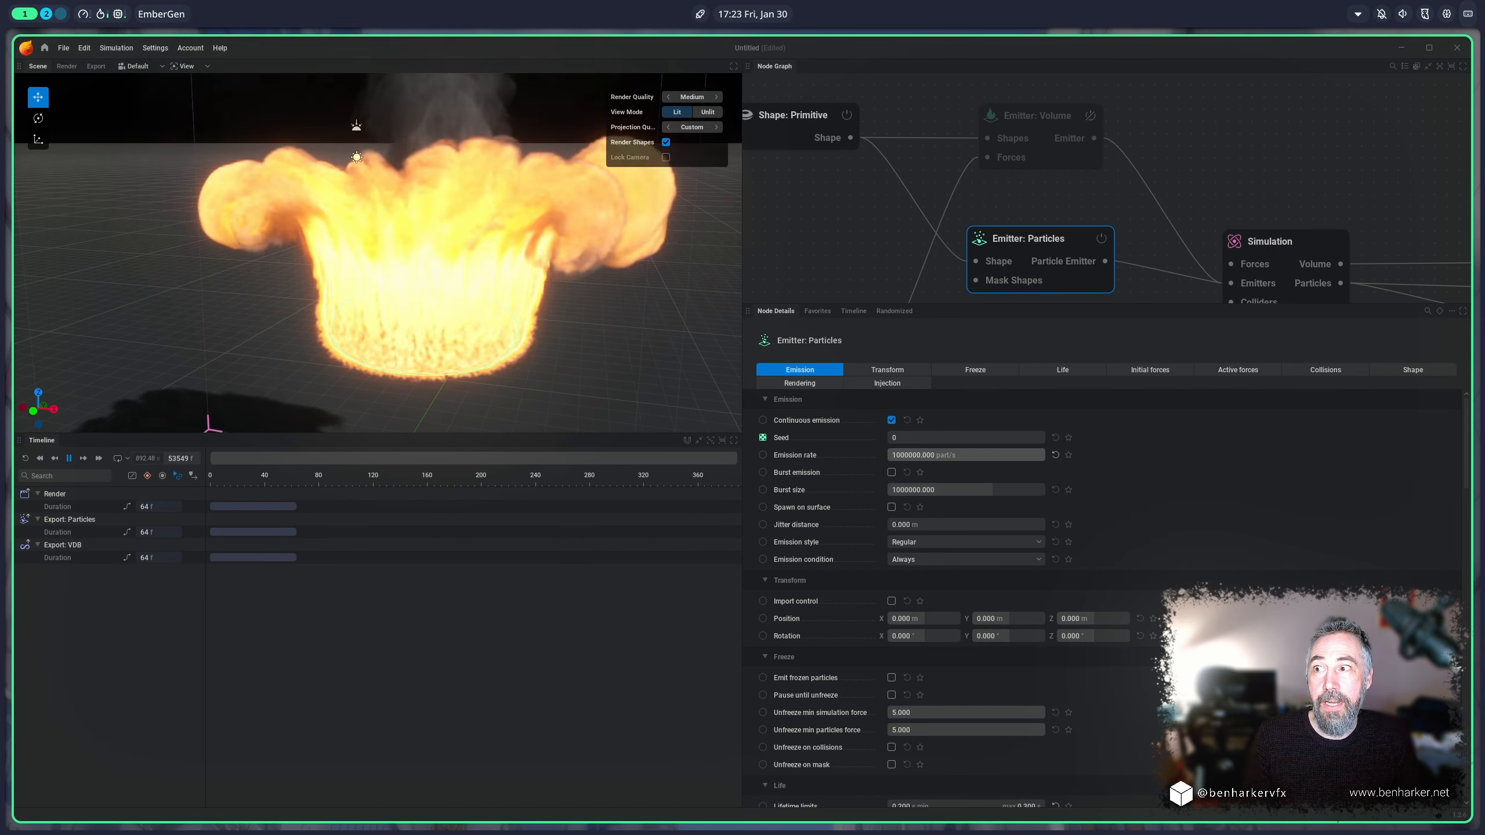
pyautogui.click(1056, 455)
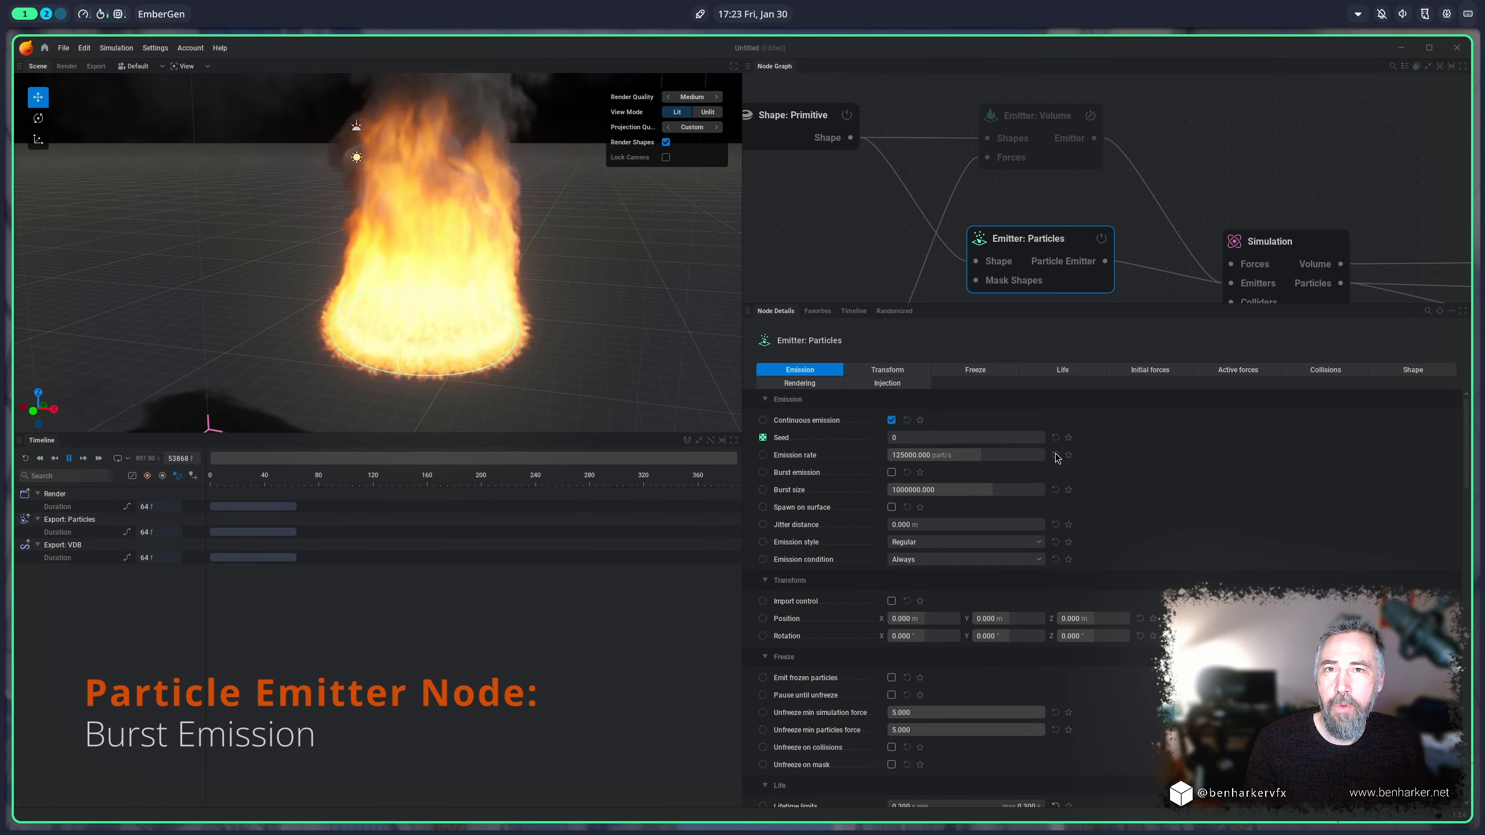
# Step: Turn off the particle emitter's continuous emission and trigger burst emission from the torus twice
pyautogui.click(892, 420)
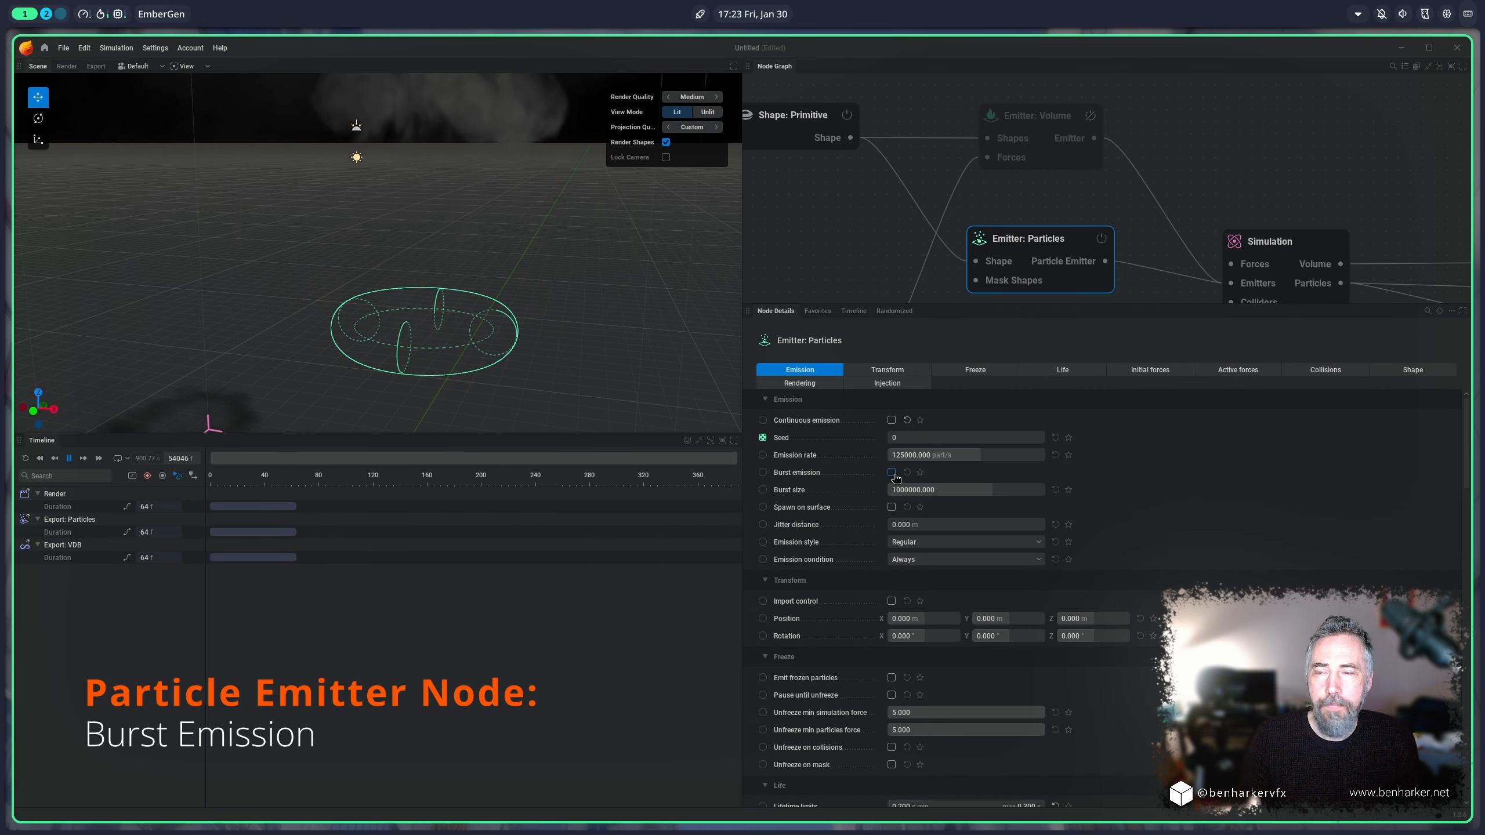
pyautogui.scroll(-3, 595, 360)
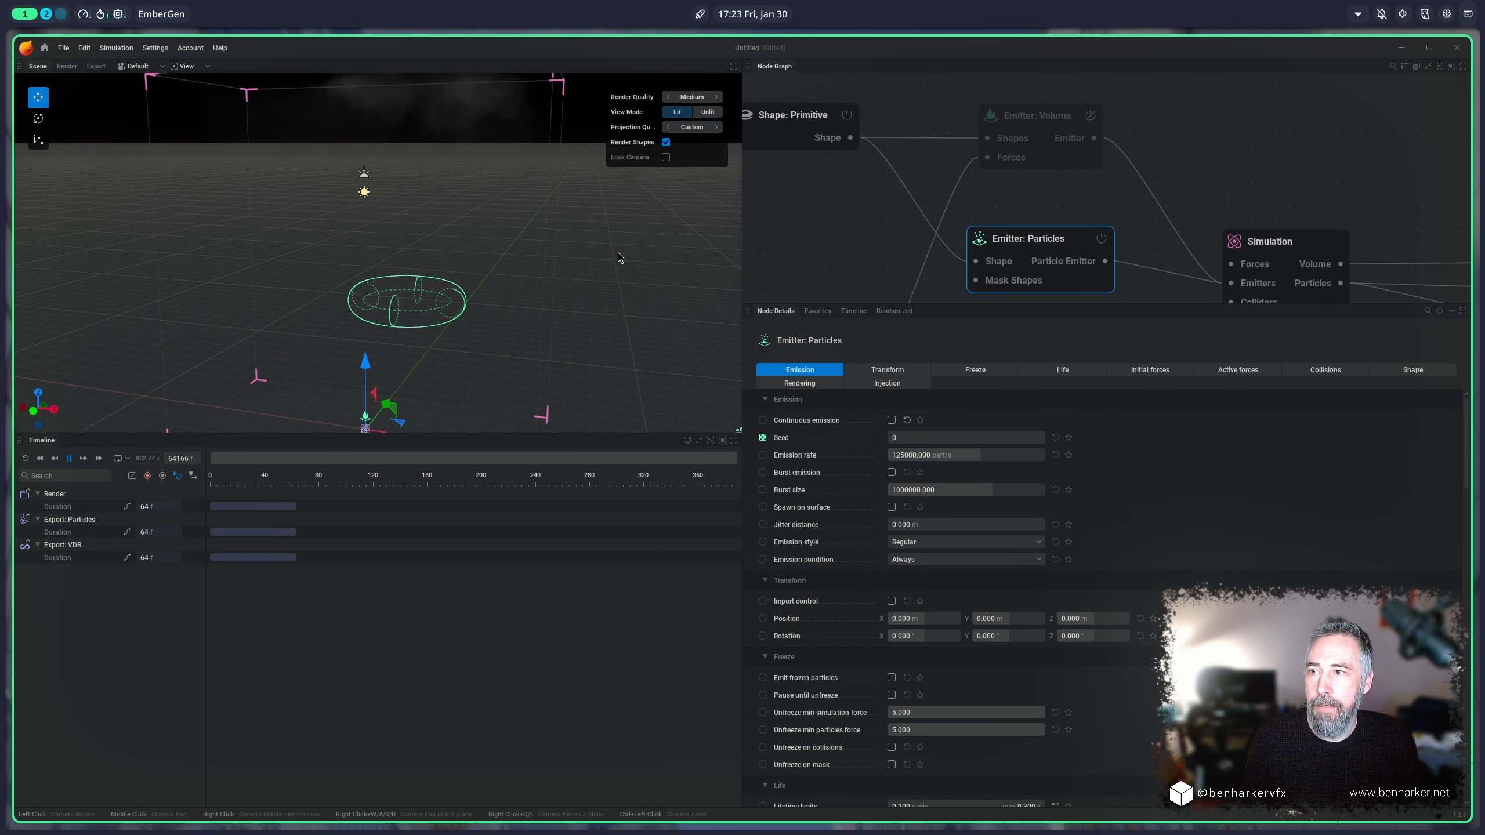
pyautogui.moveTo(620, 257); pyautogui.dragTo(608, 293)
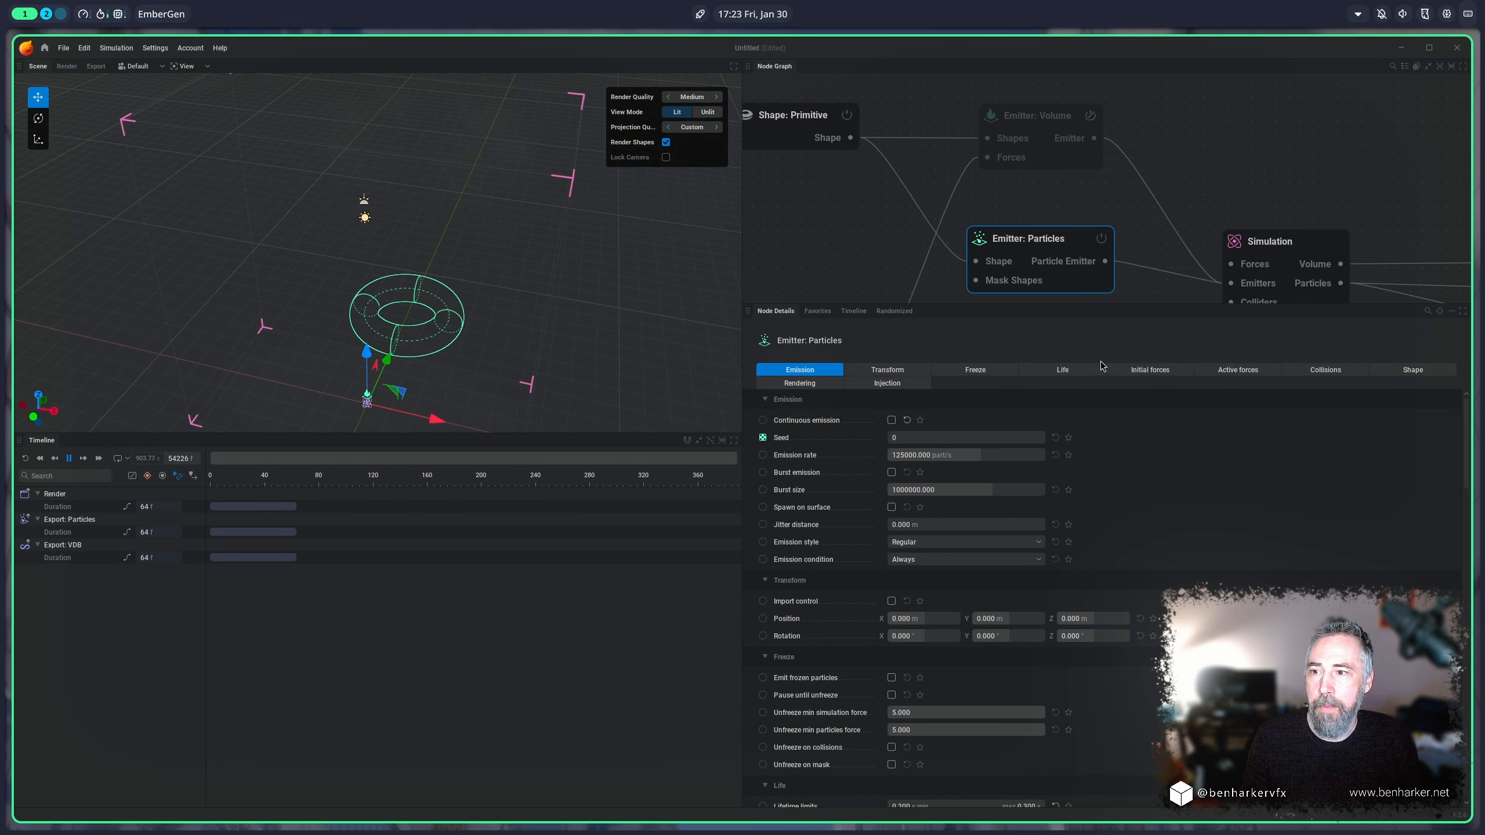
pyautogui.click(892, 473)
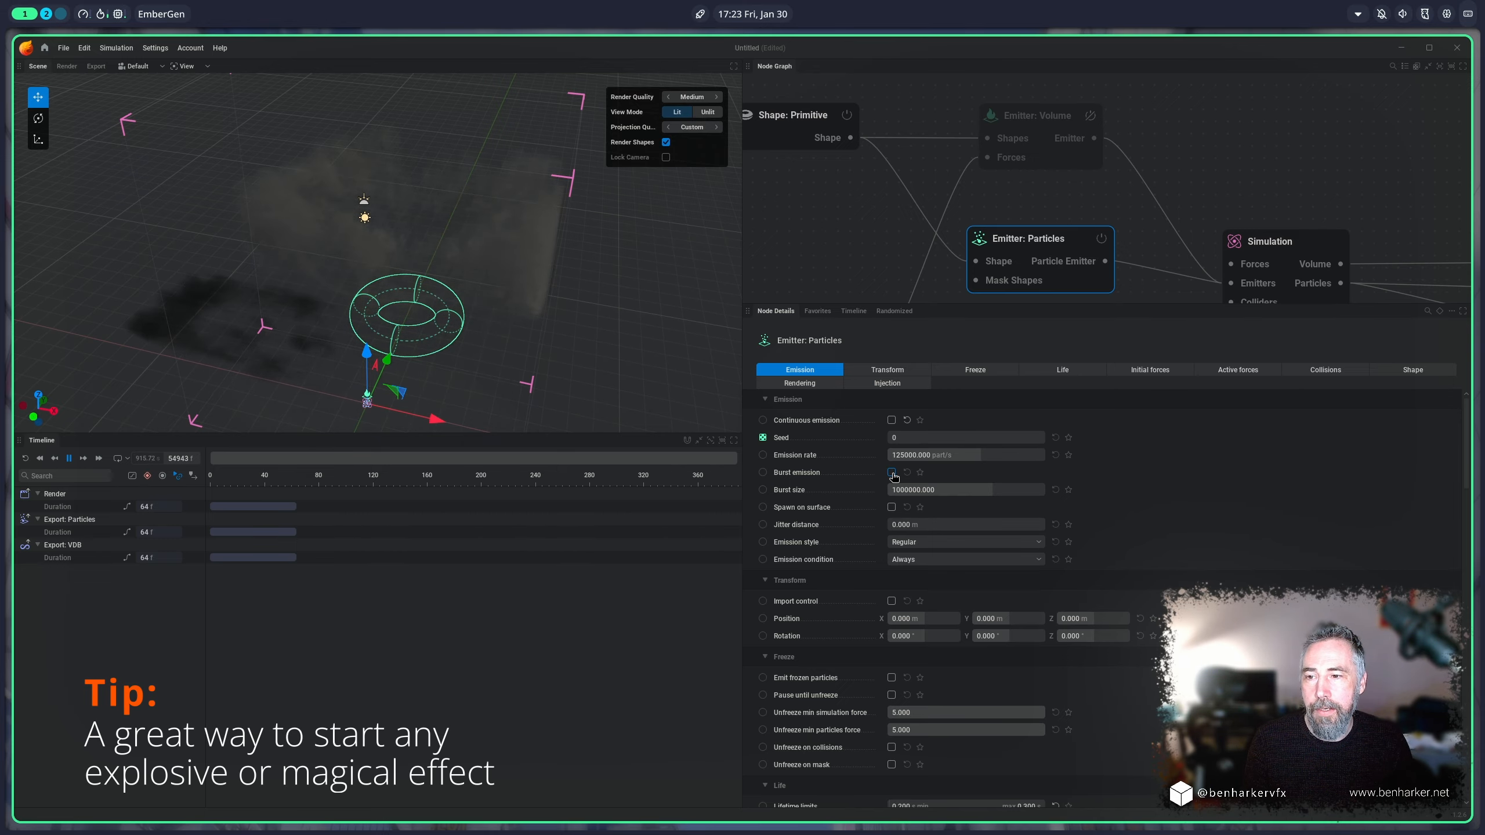
pyautogui.click(891, 472)
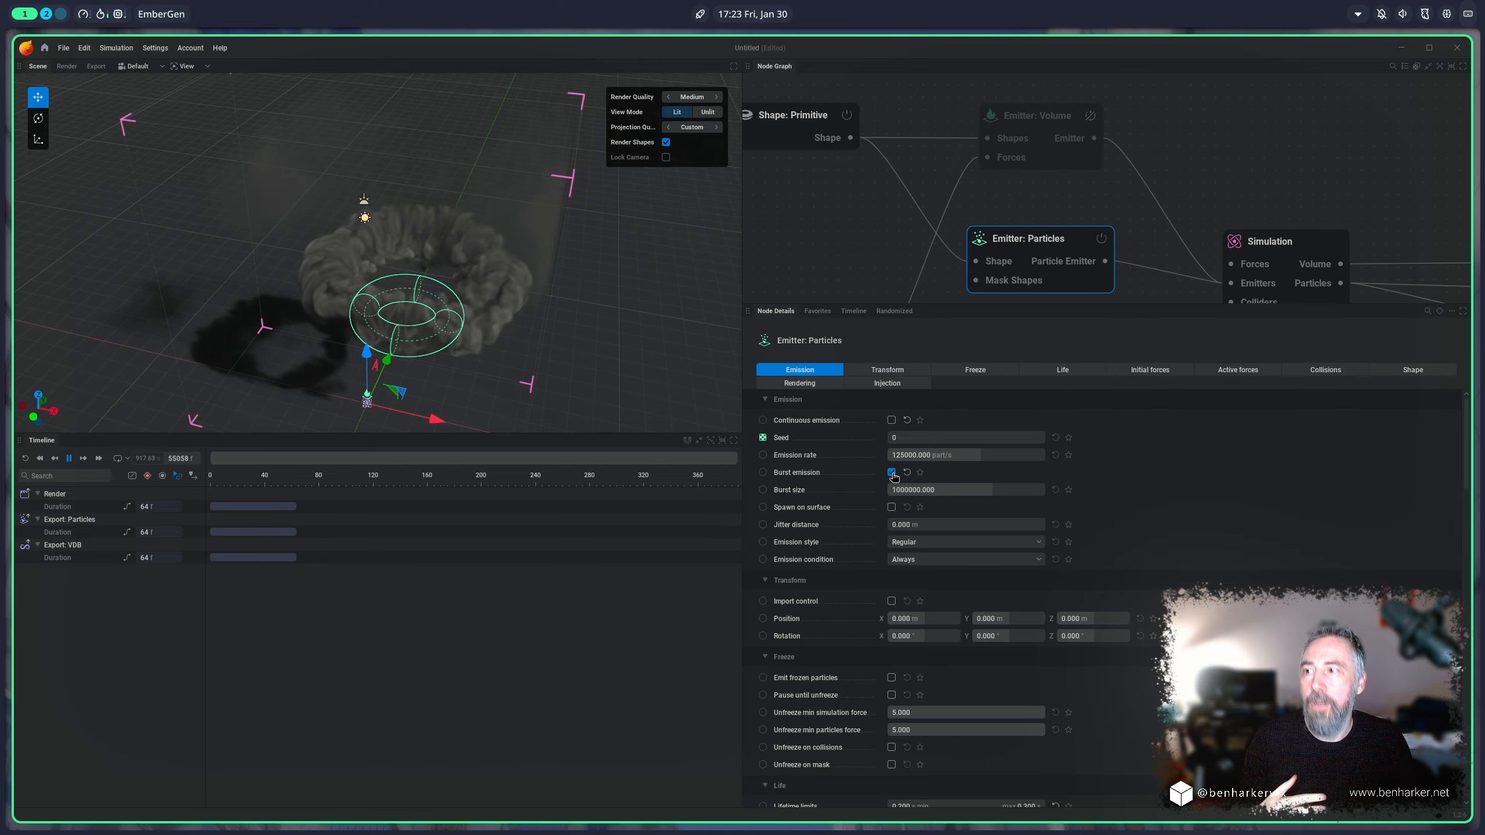
# Step: Switch the particle emitter from burst back to continuous emission, and change the primitive shape's type to Sphere
pyautogui.click(891, 472)
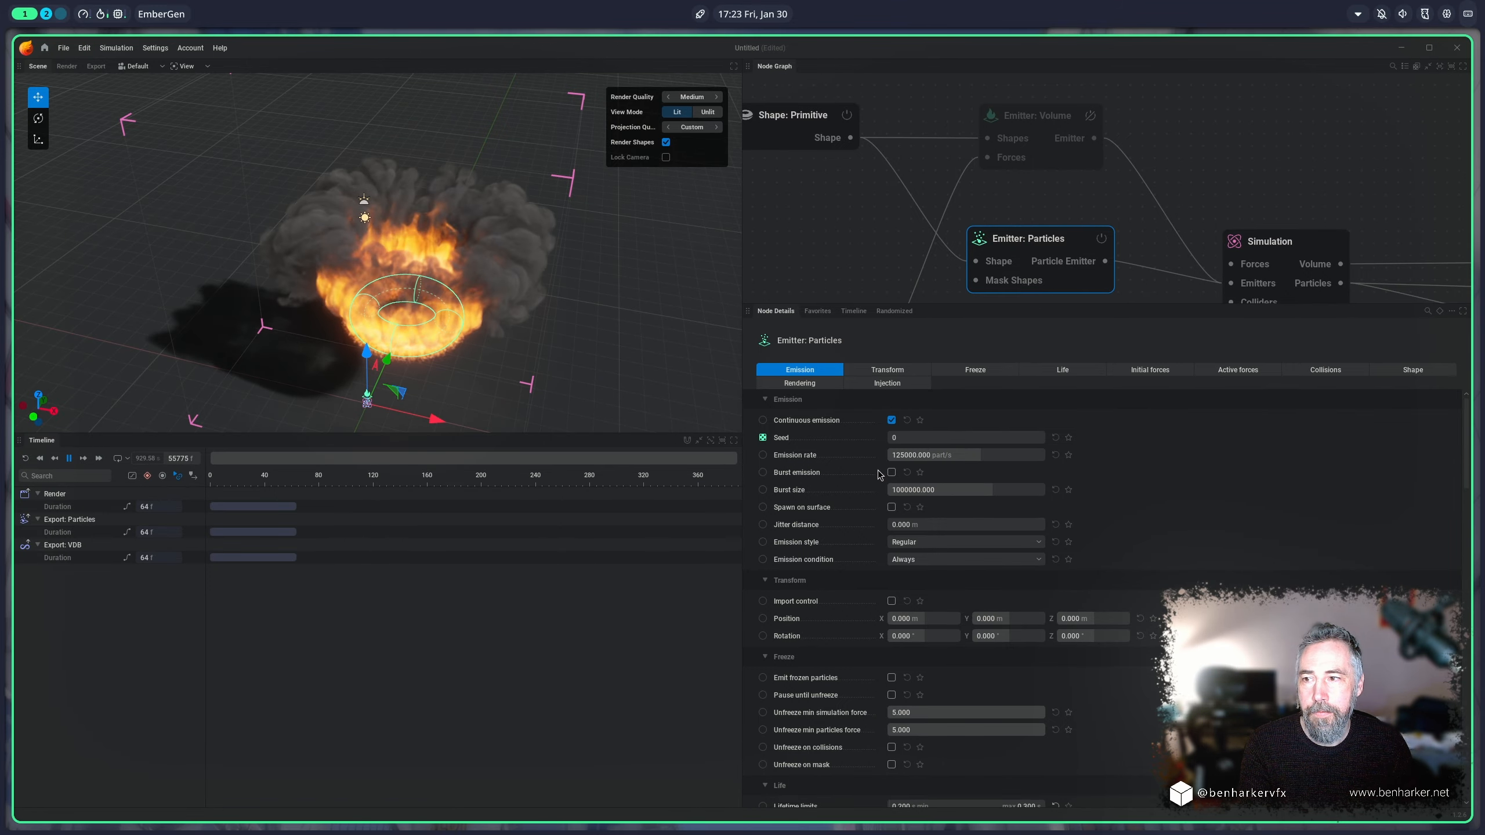
pyautogui.scroll(5, 527, 384)
pyautogui.moveTo(692, 402); pyautogui.dragTo(680, 322)
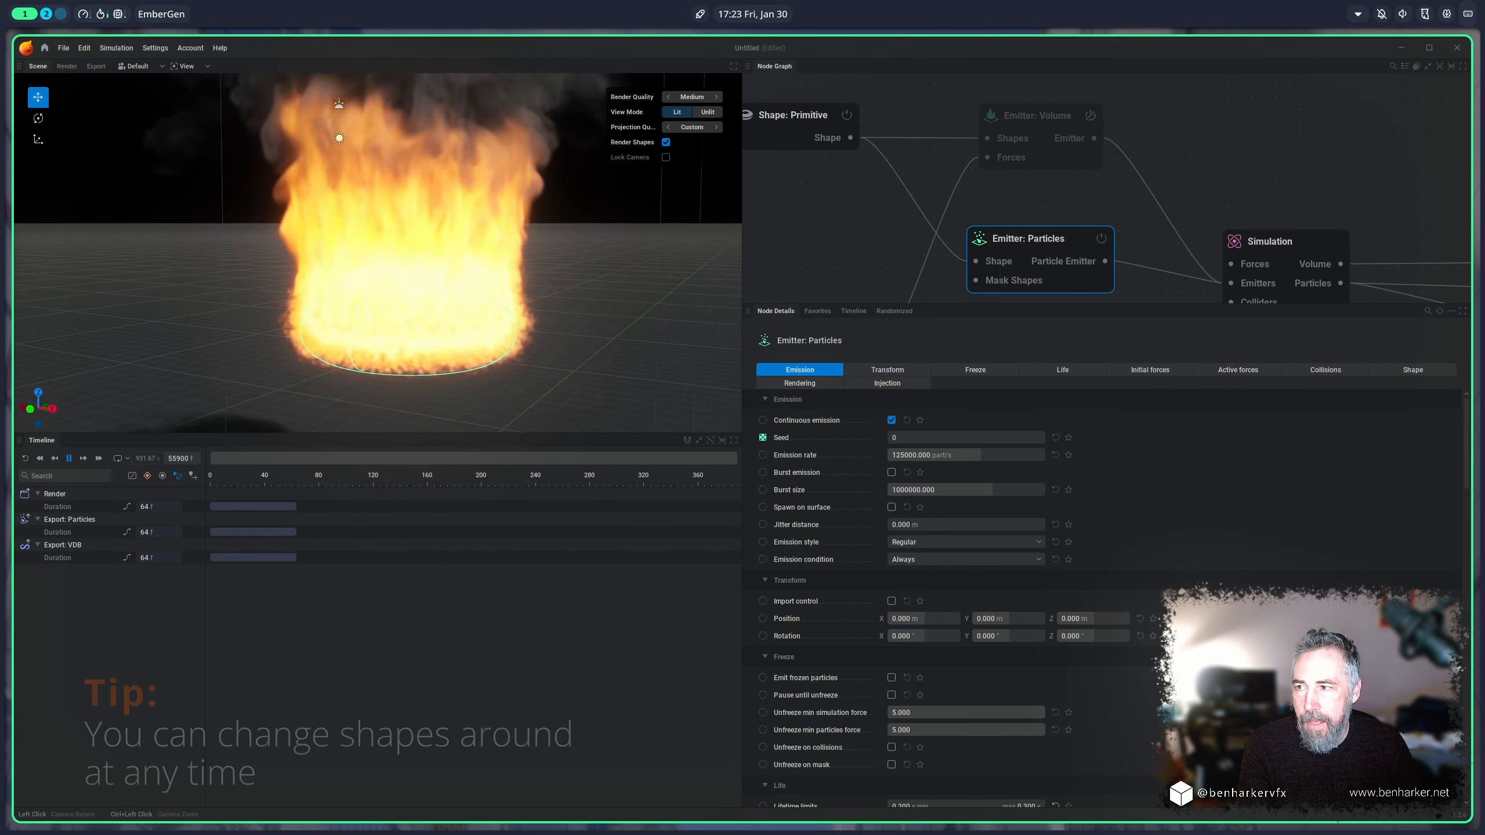
pyautogui.click(793, 115)
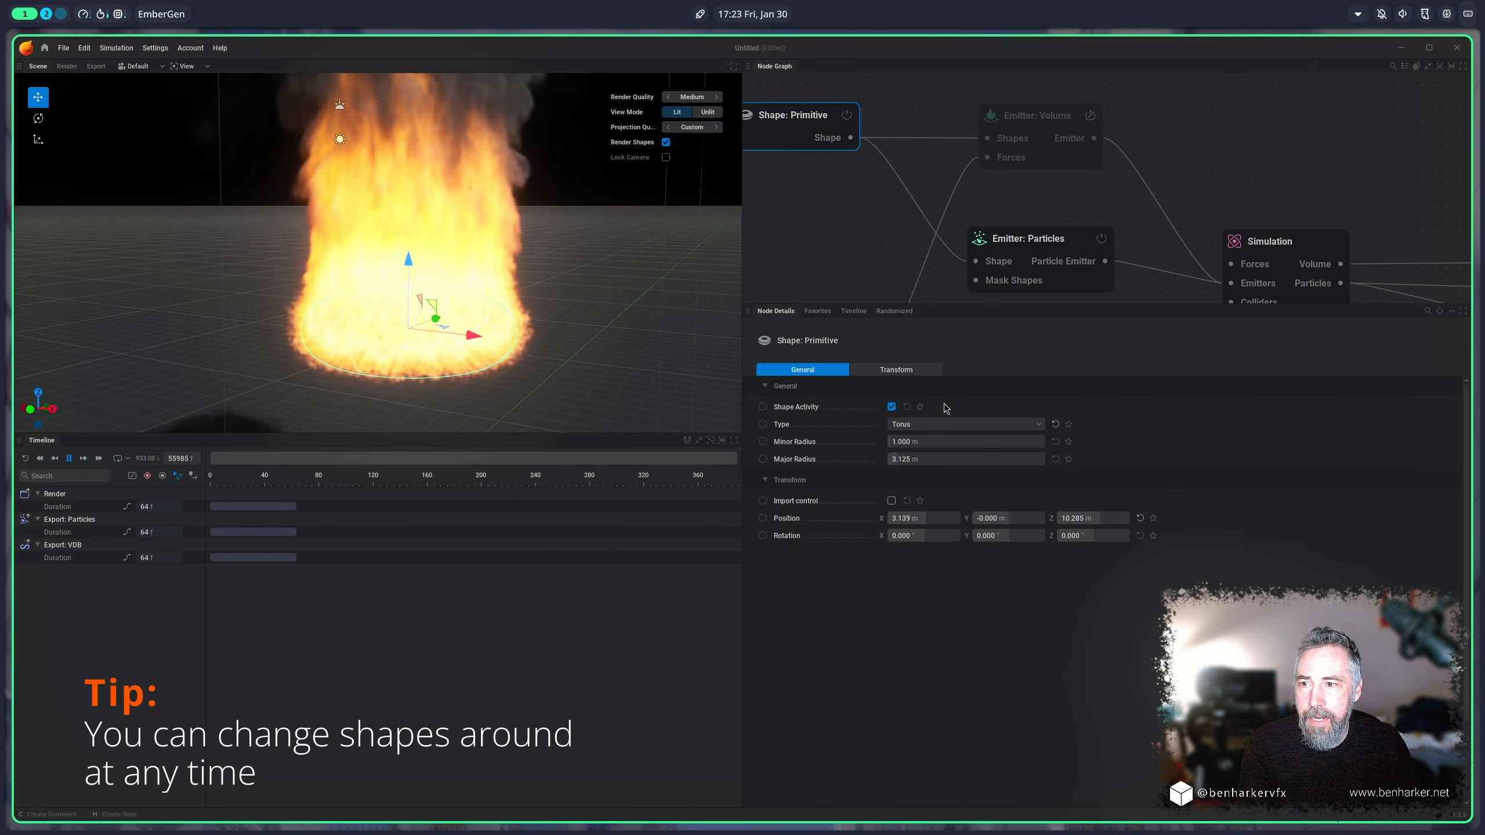
pyautogui.click(946, 424)
pyautogui.click(911, 439)
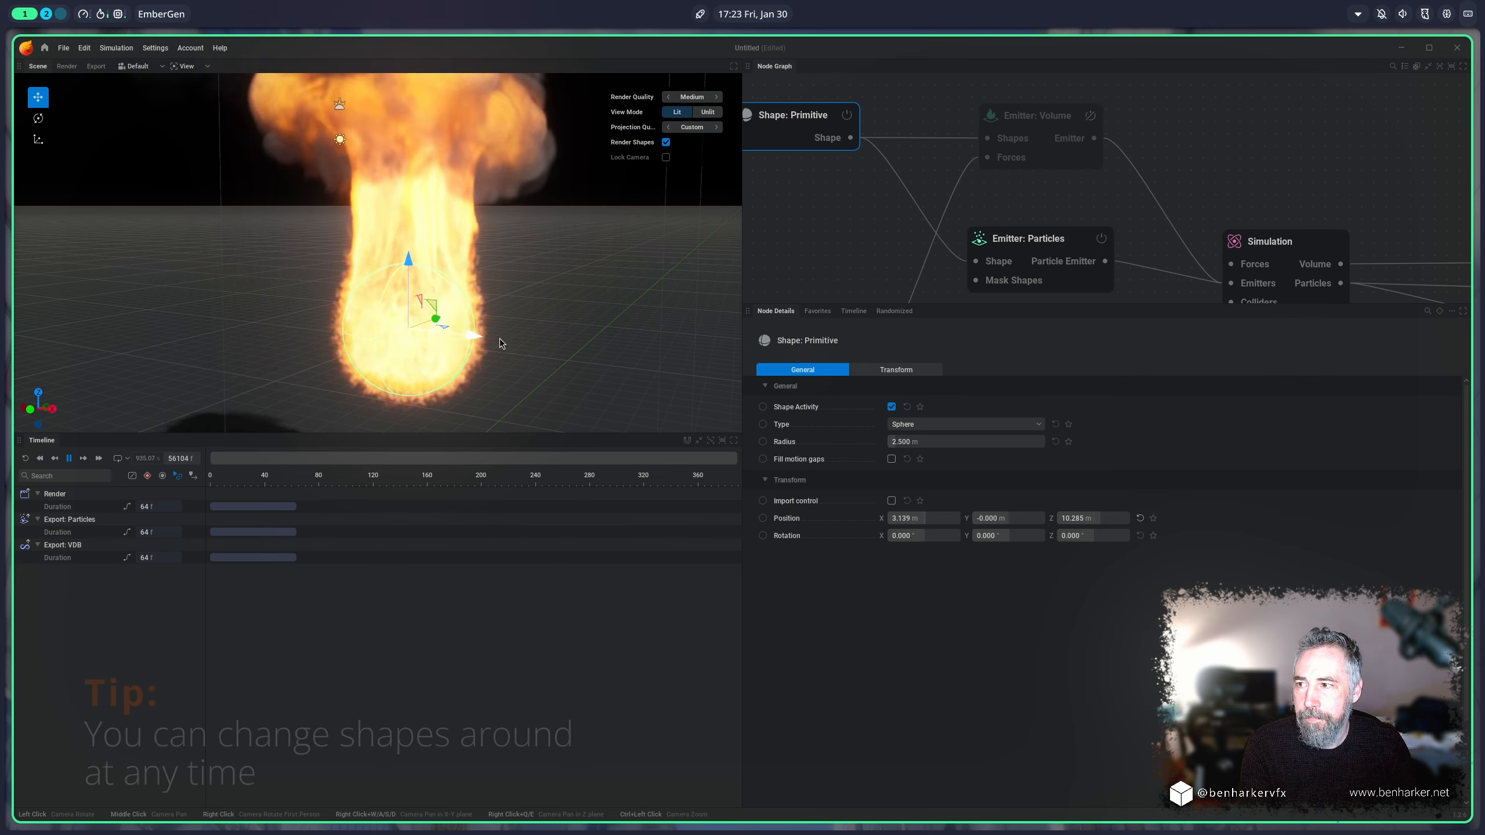
# Step: Enable particle rendering on the particle emitter and set its display scale multiplier to 101.993 %
pyautogui.click(1029, 238)
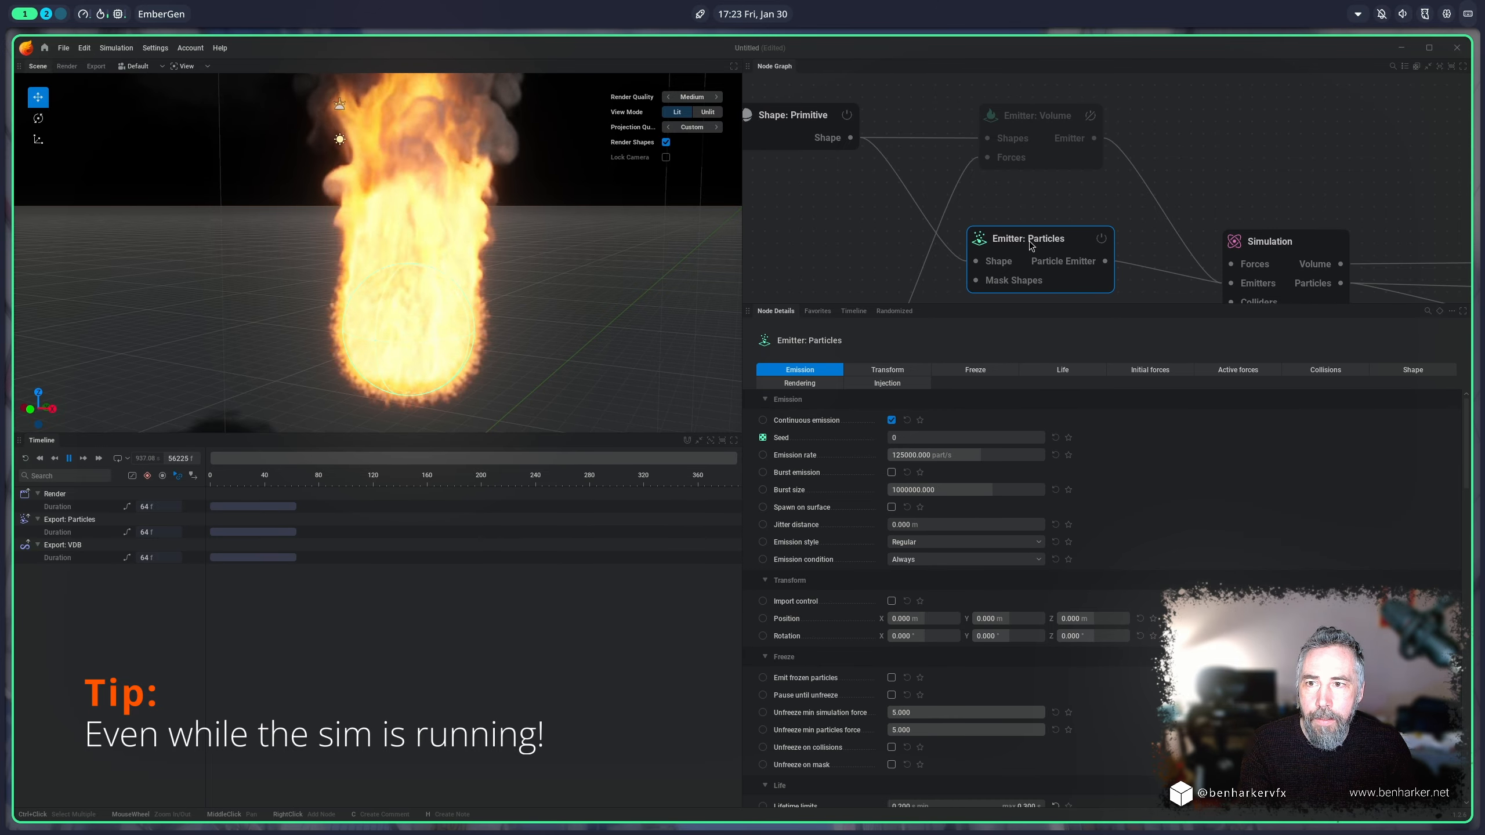
pyautogui.click(800, 384)
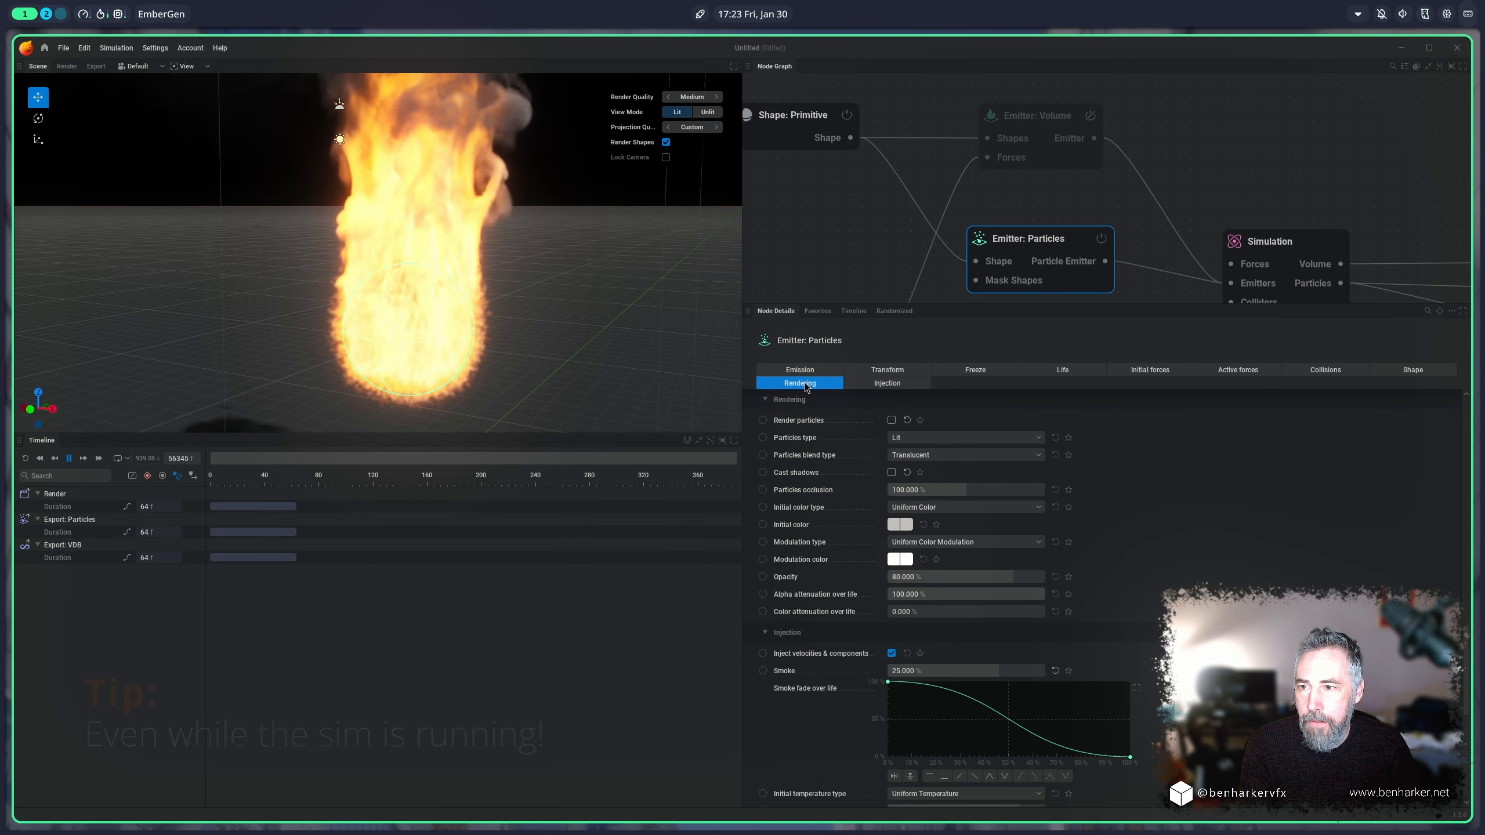
pyautogui.click(891, 420)
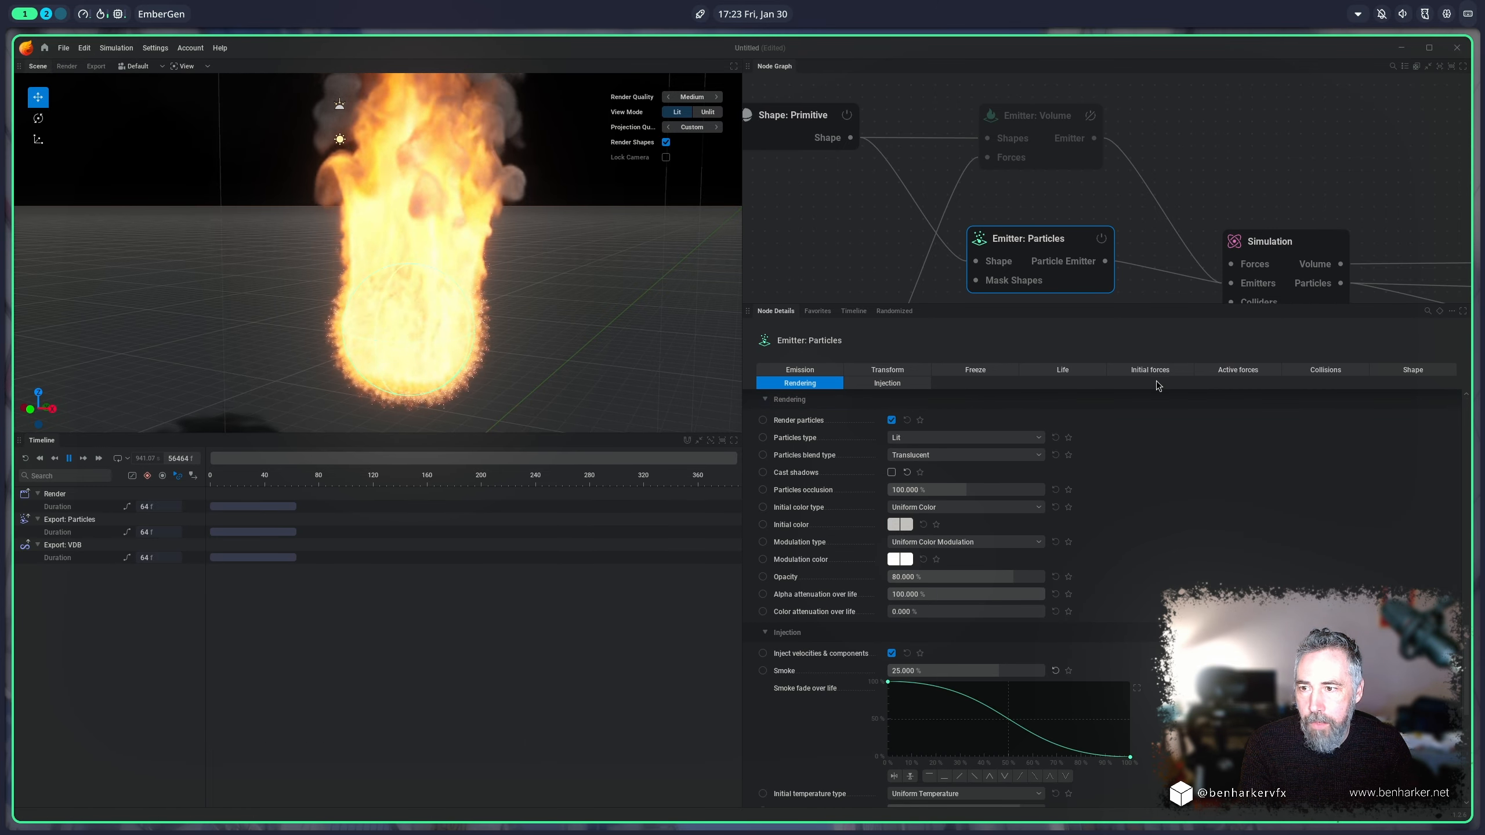
pyautogui.click(1413, 370)
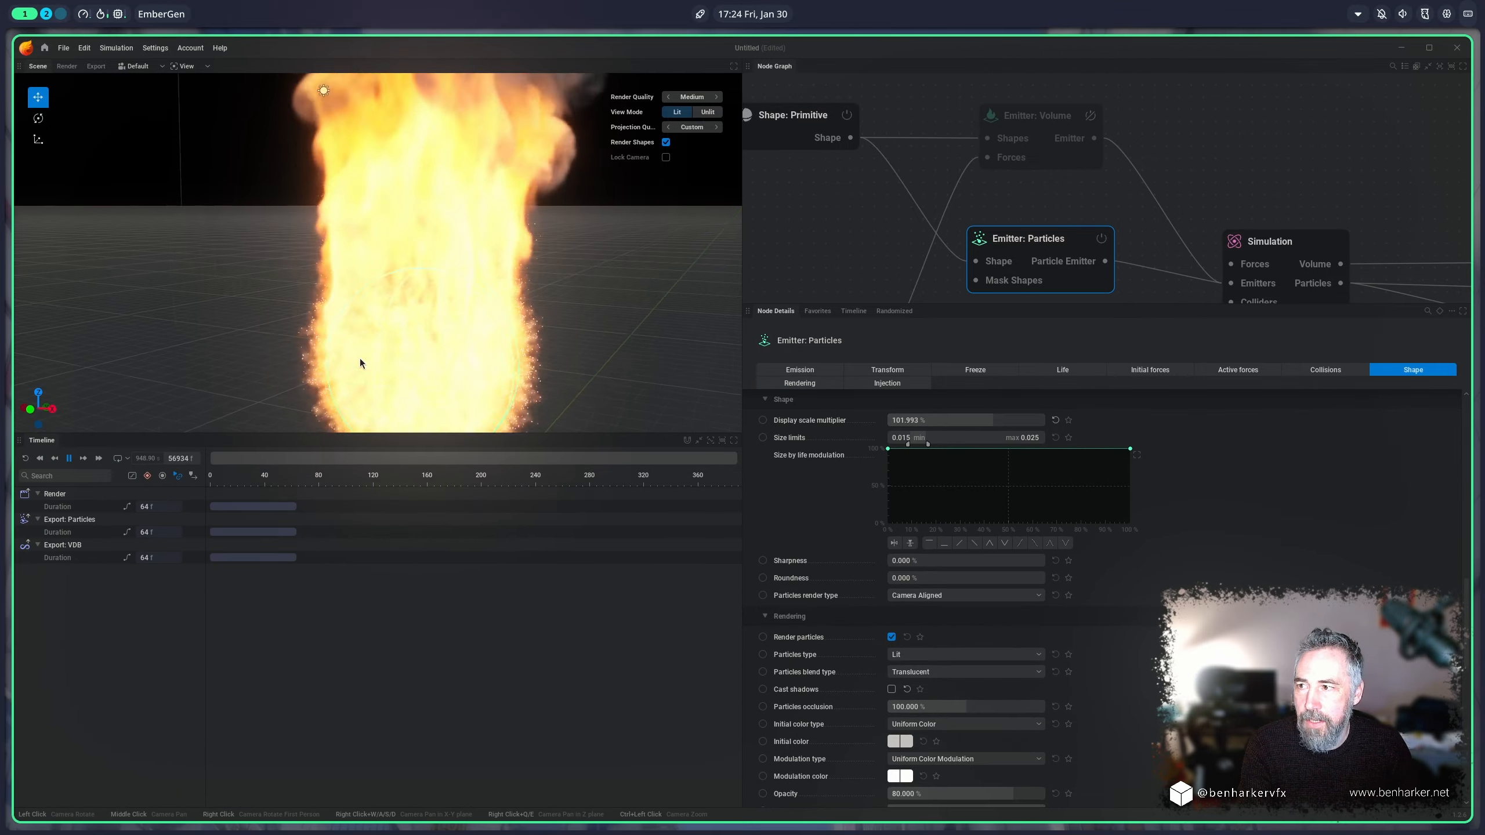
# Step: Turn off flame and smoke rendering in the Shading node to isolate the particles
pyautogui.scroll(-5, 1273, 143)
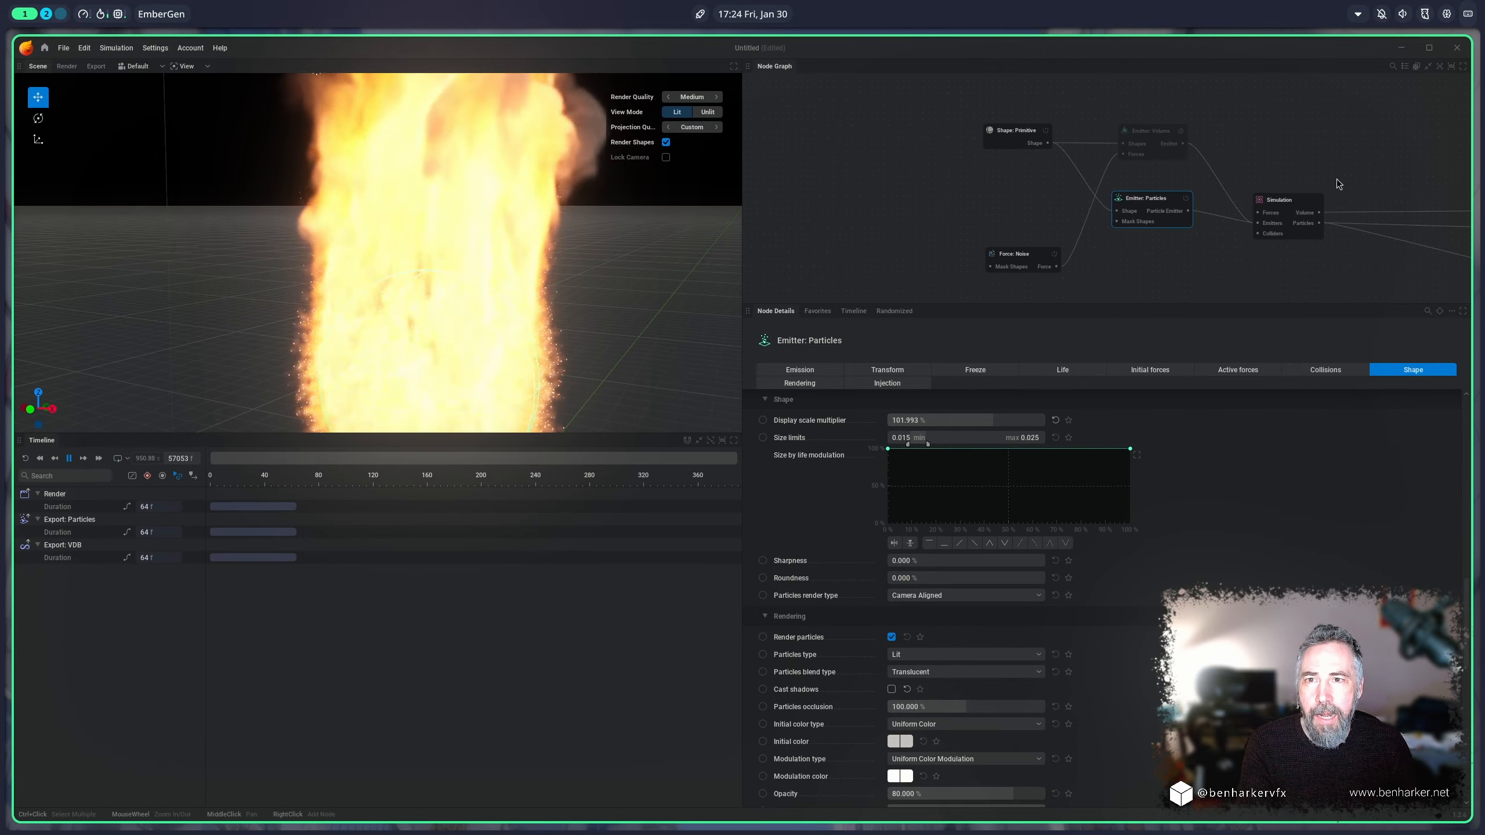
pyautogui.moveTo(1358, 113); pyautogui.dragTo(1043, 184, button='middle')
pyautogui.click(1160, 167)
pyautogui.scroll(5, 1136, 493)
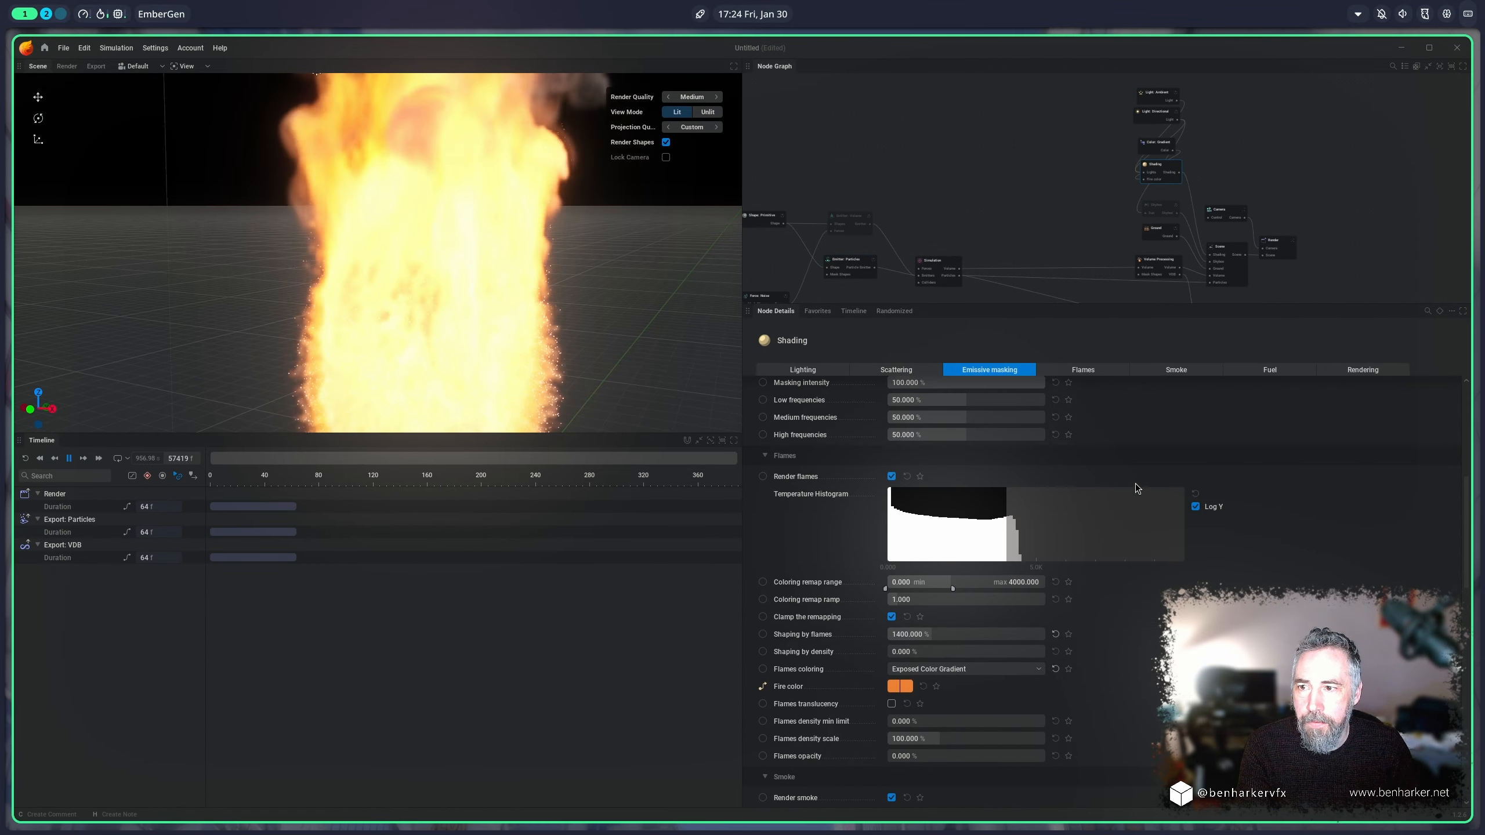
pyautogui.click(1176, 370)
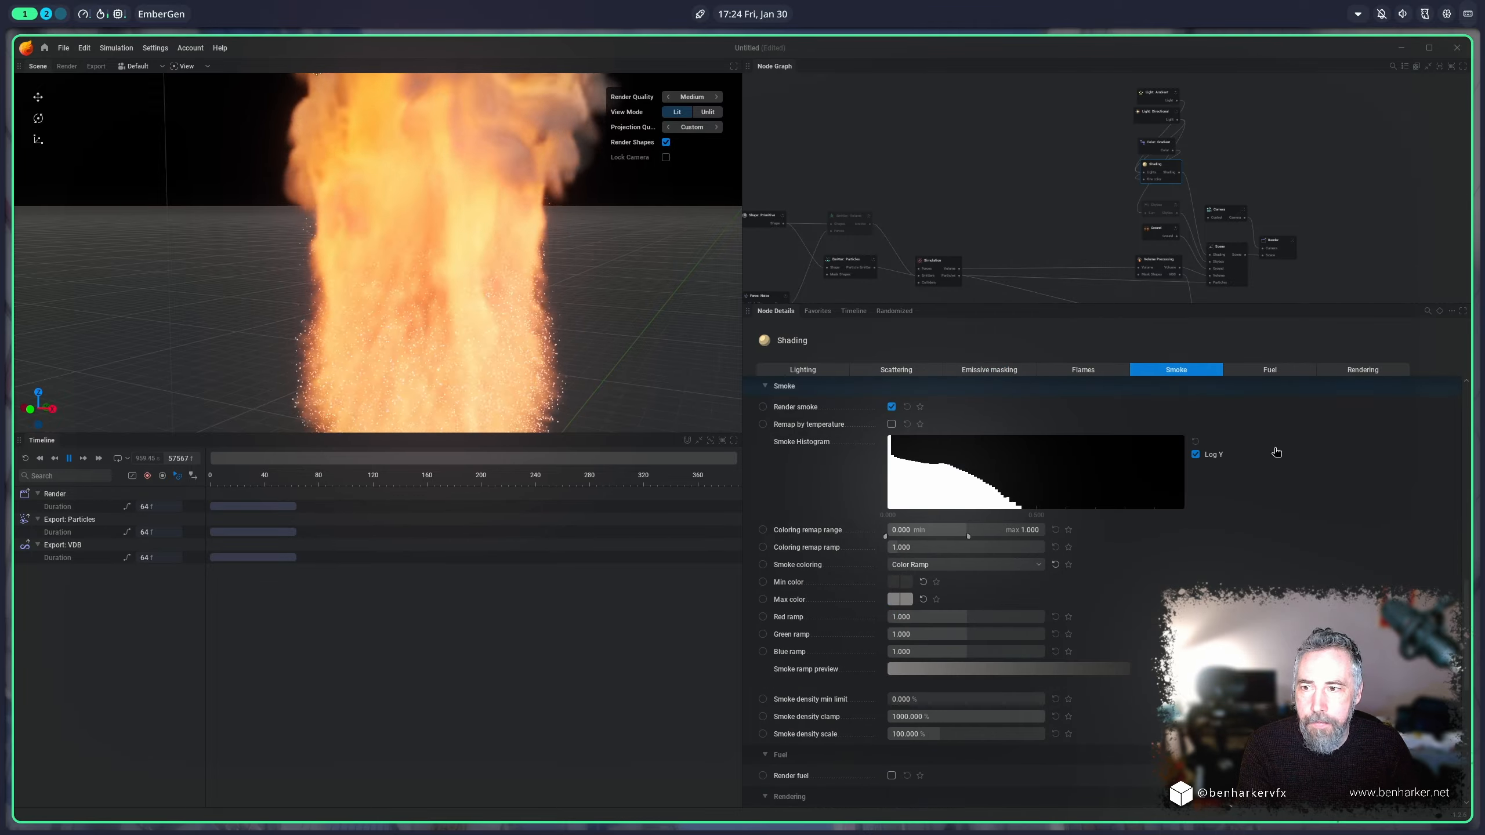
pyautogui.click(891, 407)
pyautogui.scroll(-4, 576, 297)
pyautogui.scroll(2, 575, 297)
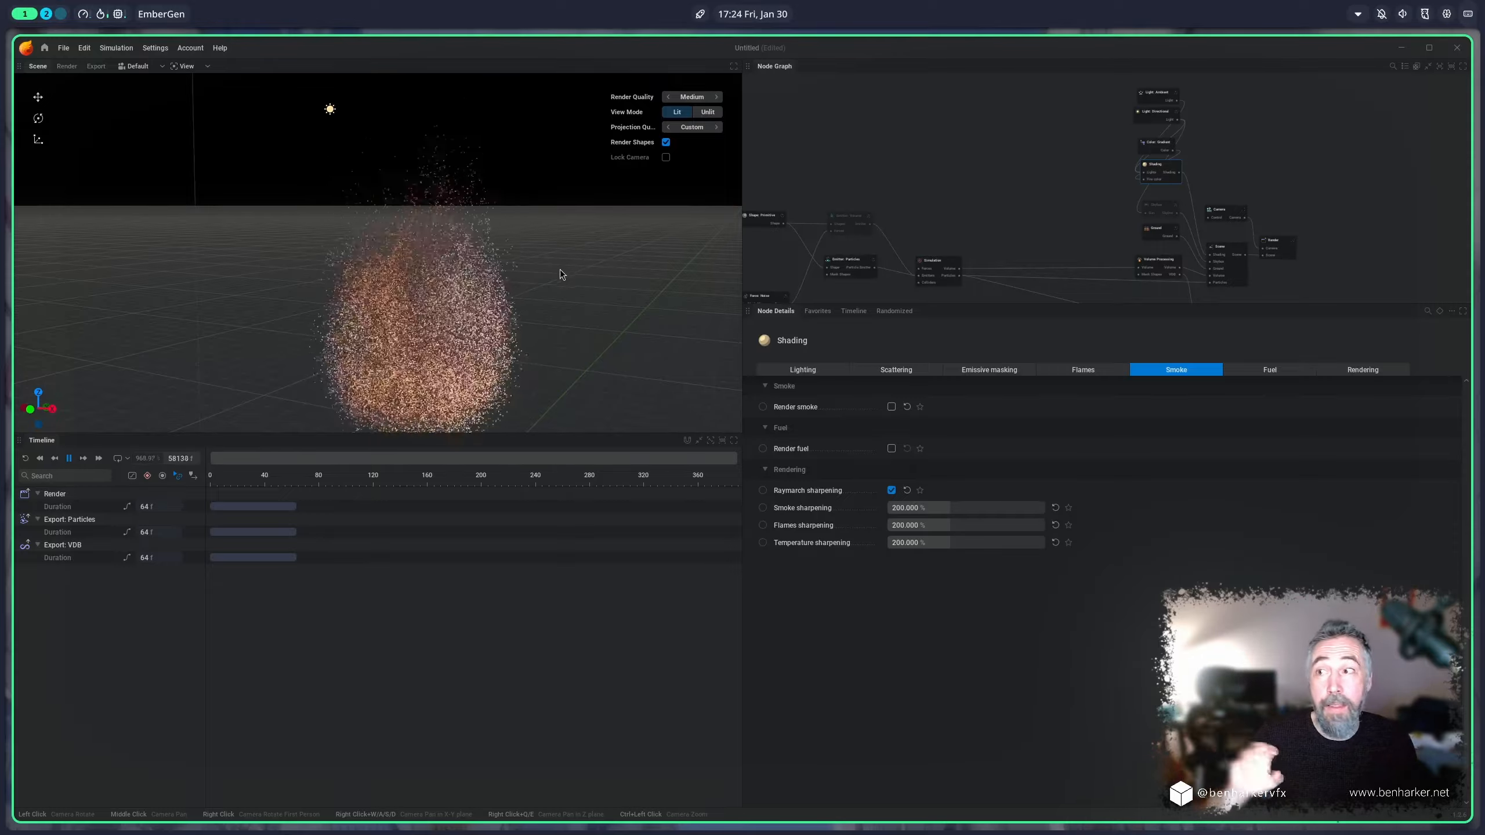
# Step: Enable Spawn on surface for the particle emitter, and try a larger jitter distance before returning it to 0 m
pyautogui.moveTo(961, 183); pyautogui.dragTo(1033, 117, button='middle')
pyautogui.click(921, 196)
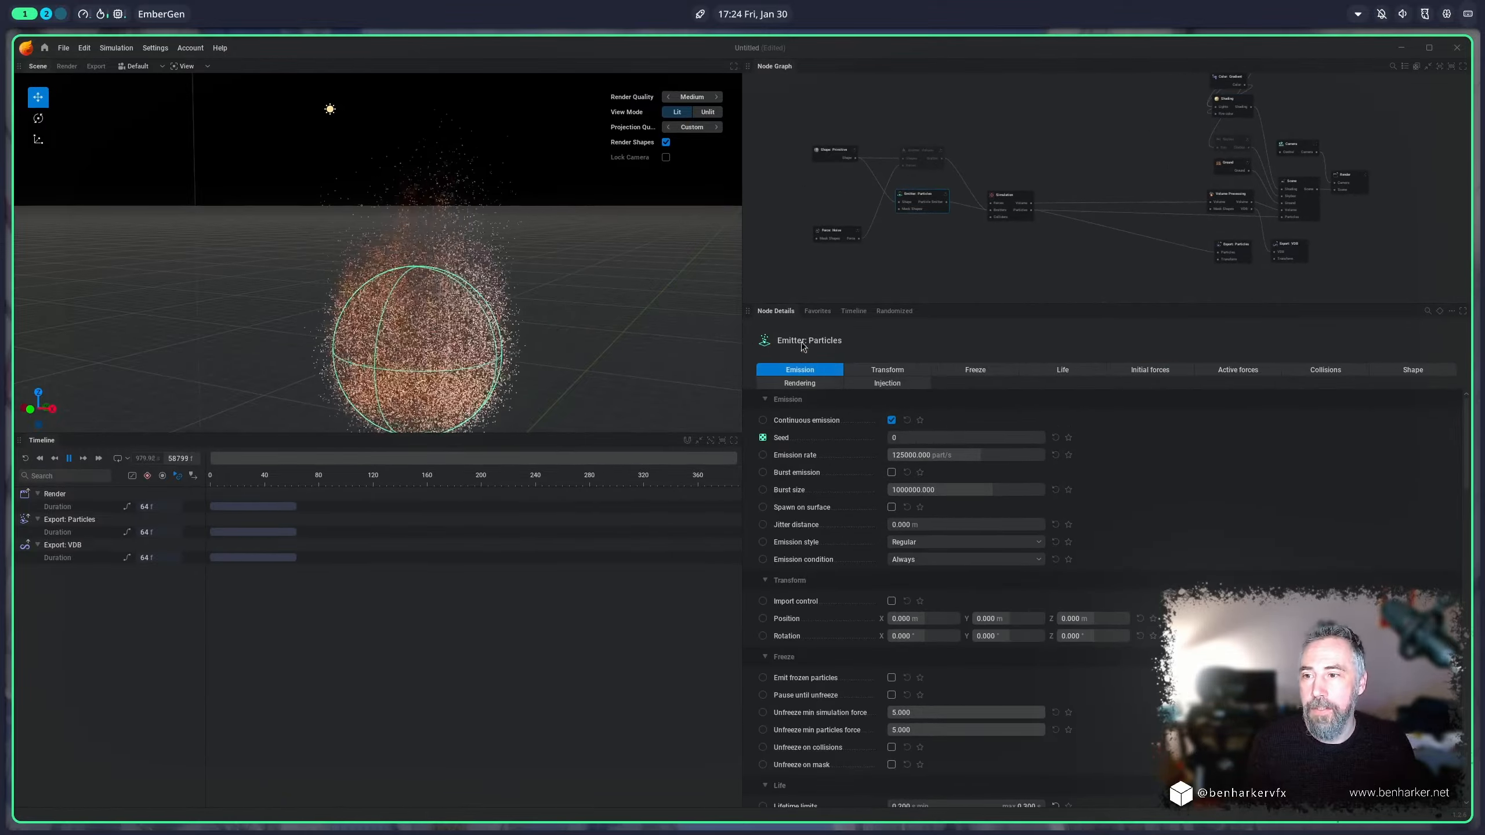
pyautogui.click(890, 507)
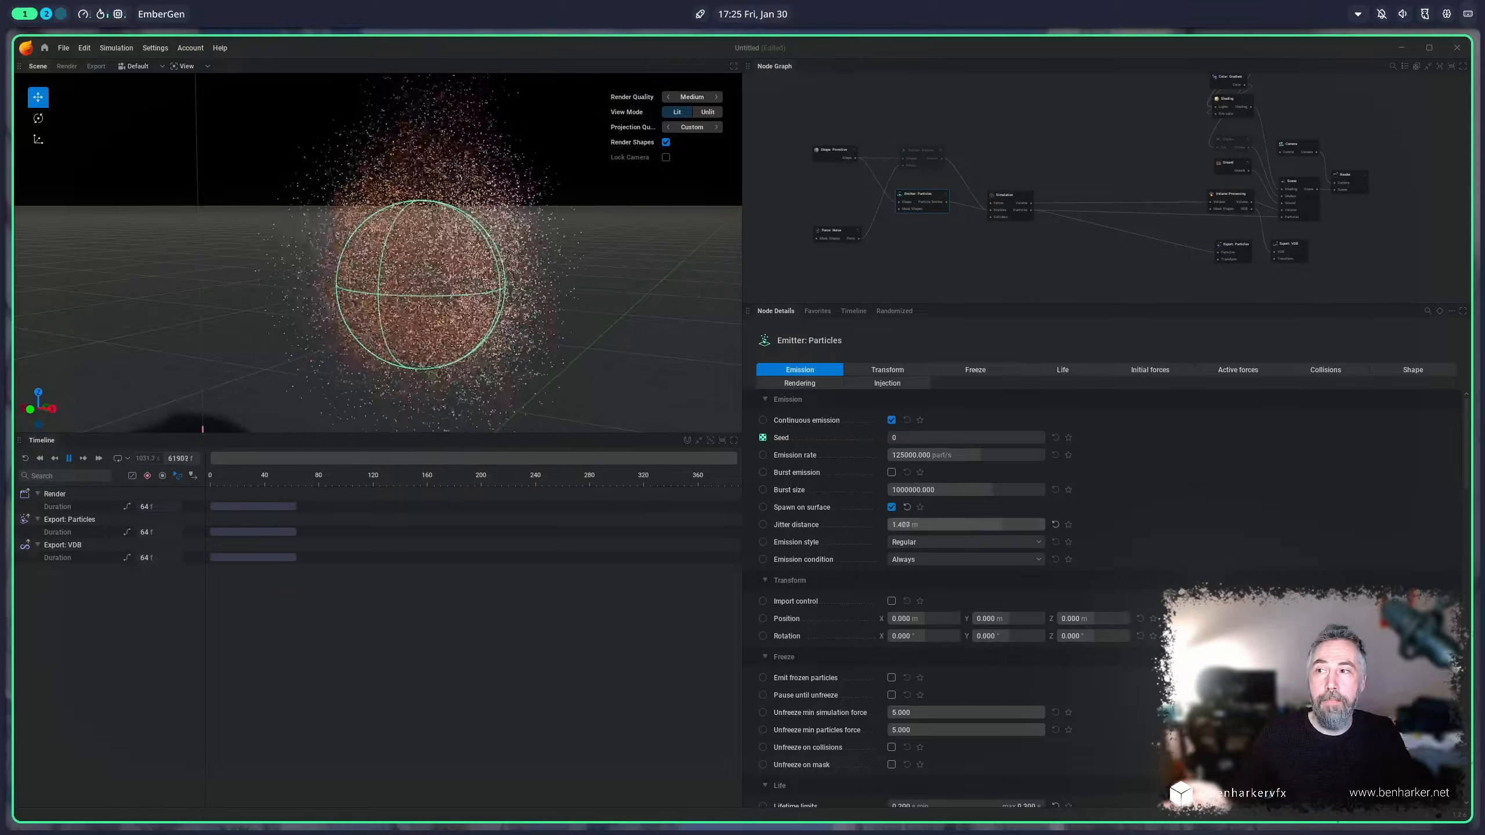
pyautogui.moveTo(1002, 525); pyautogui.dragTo(888, 525)
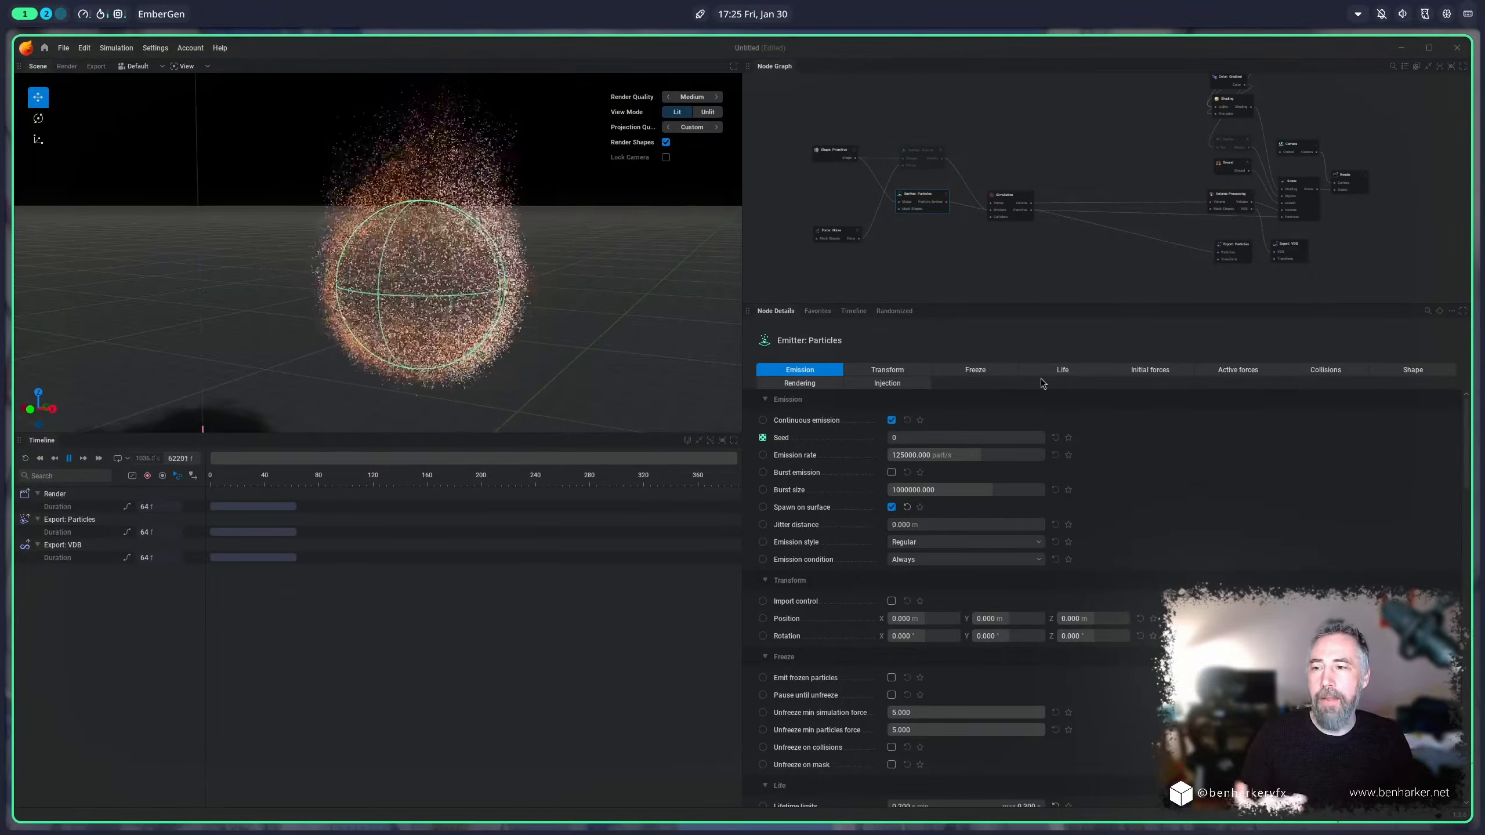
# Step: Set the emission style to Entangled with an entanglement count of 200 particles, and restore the fire rendering
pyautogui.click(931, 549)
pyautogui.click(912, 571)
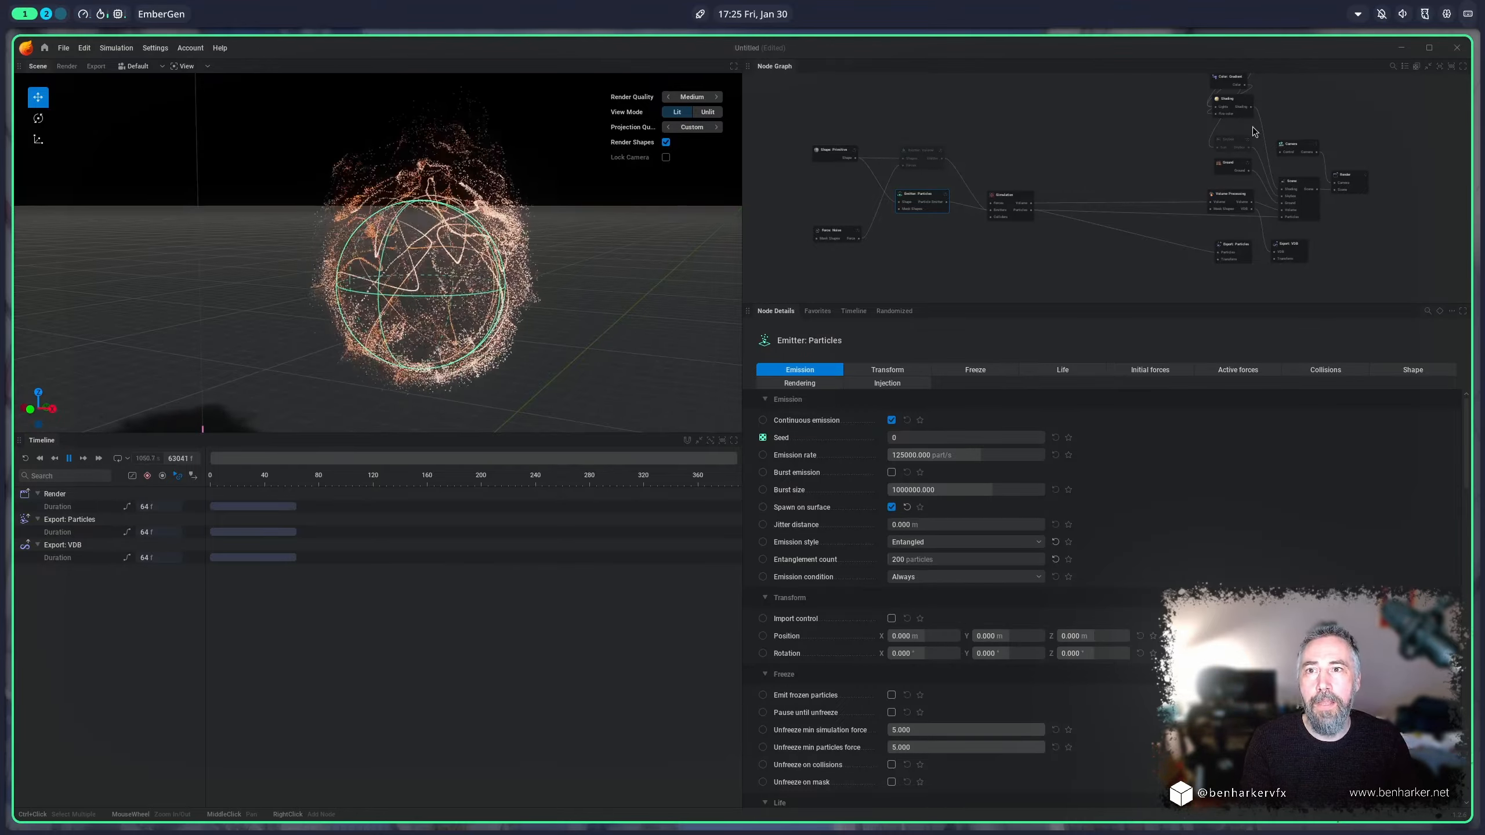
pyautogui.click(1228, 145)
pyautogui.click(937, 199)
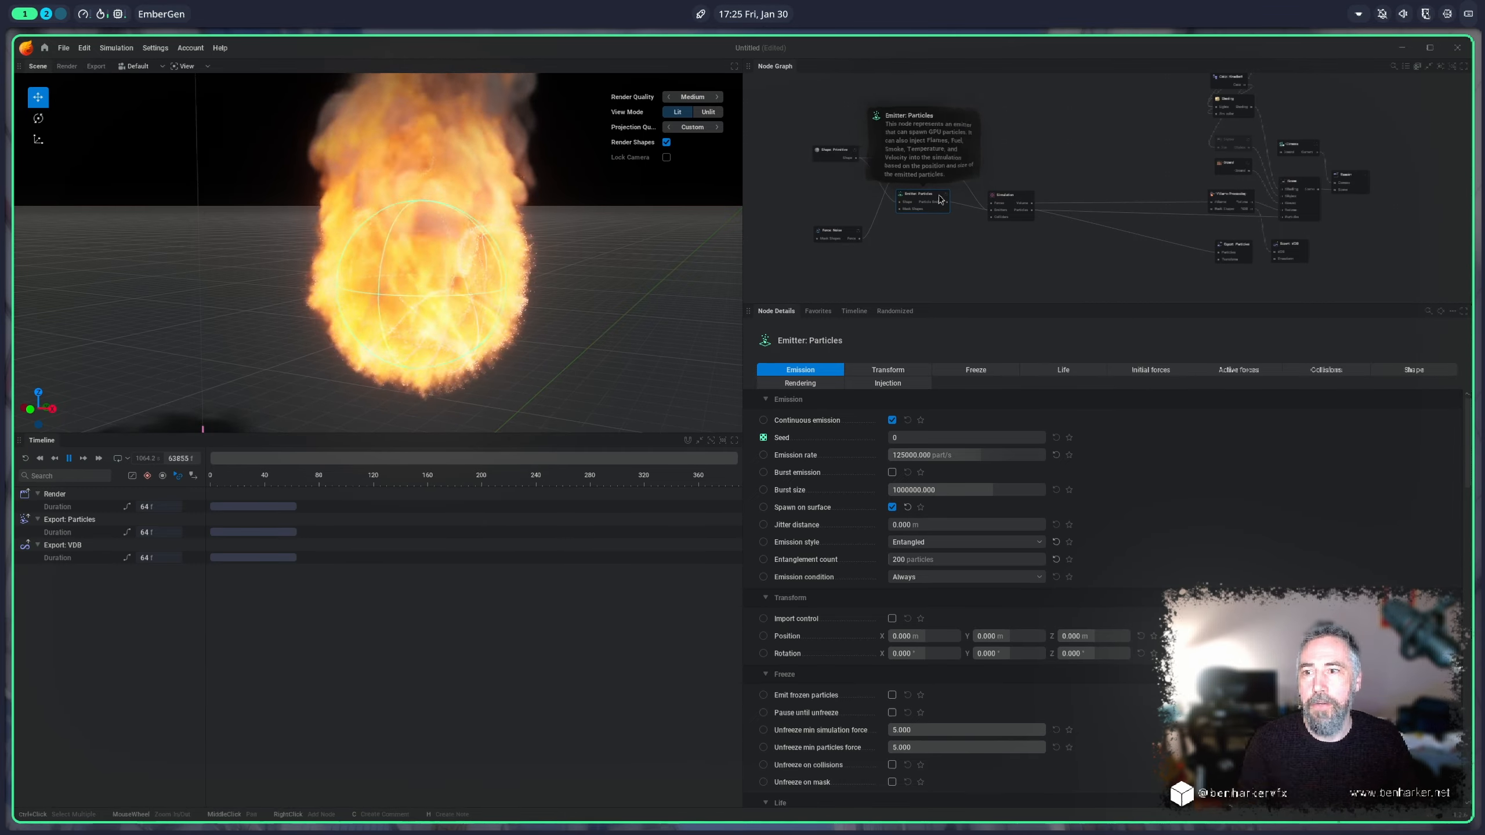
# Step: Set the emission rate to about 36783 part/s, and reset the jitter distance and emission style to their defaults
pyautogui.moveTo(1043, 459); pyautogui.dragTo(1028, 461)
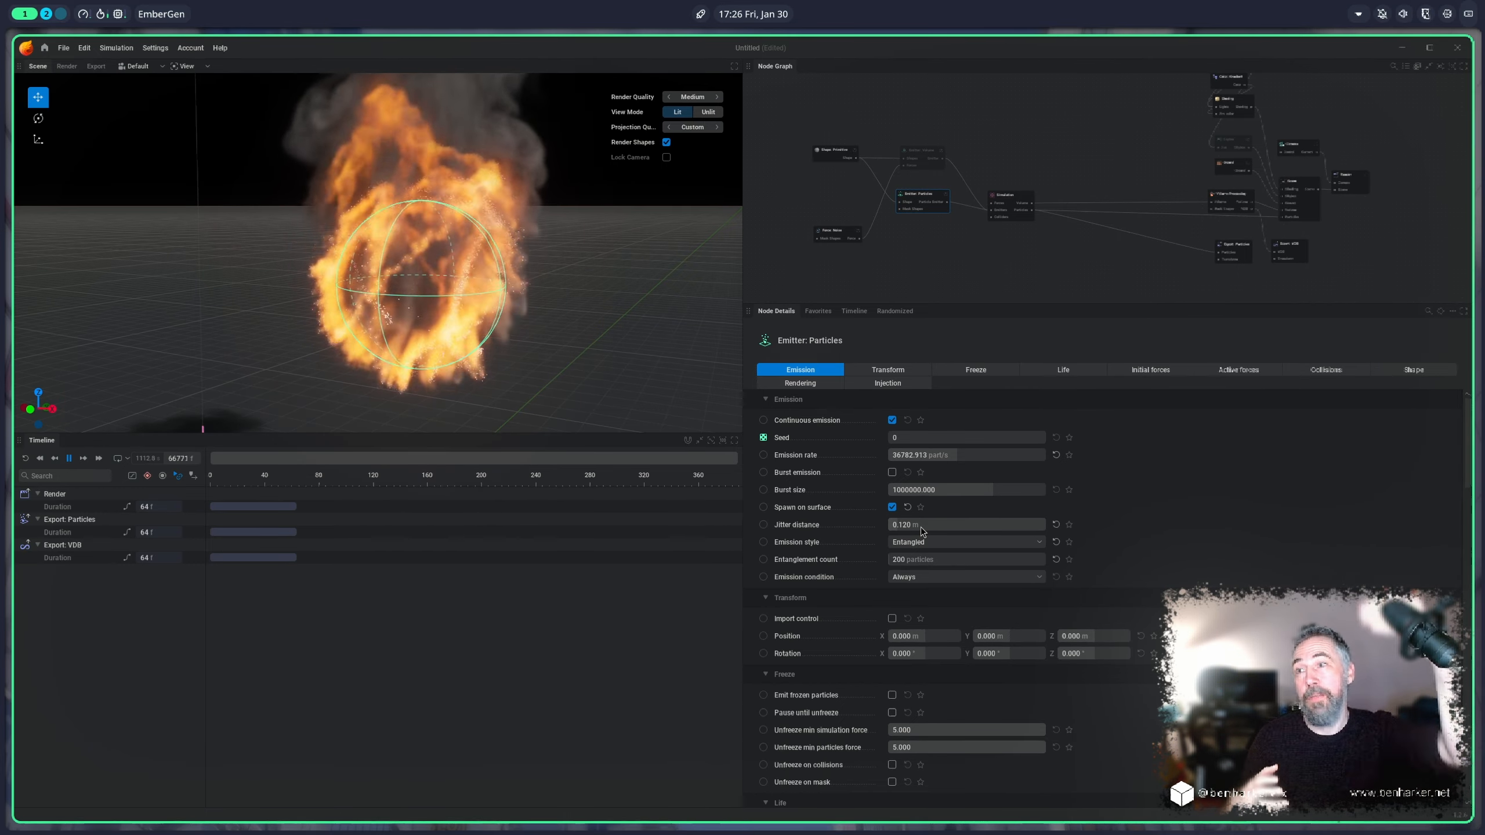
pyautogui.click(1056, 525)
pyautogui.click(1056, 542)
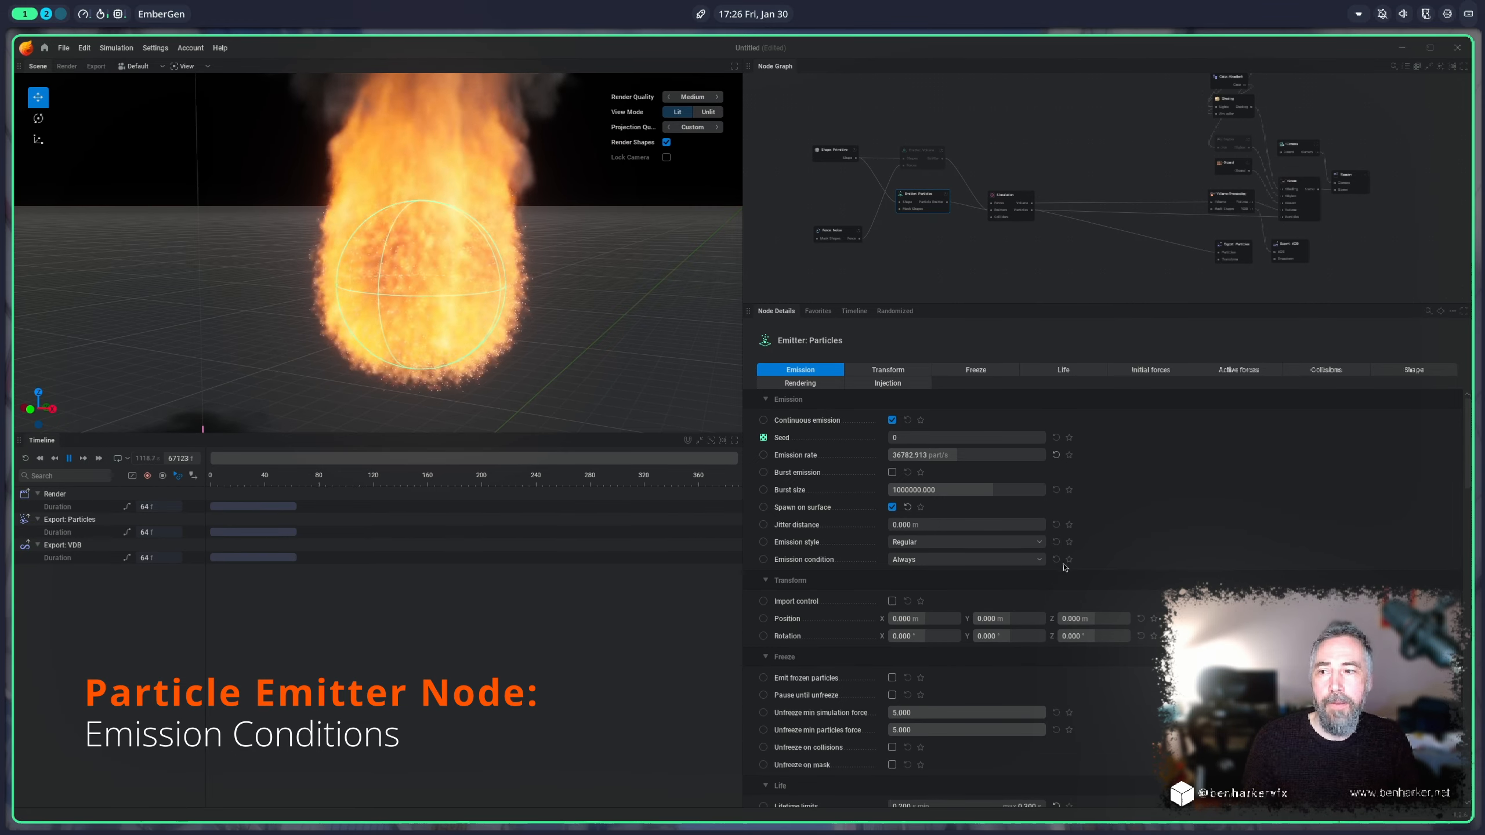
# Step: Set the emission condition to Inside Masking Shape and connect a new Shape: Noise node to the particle emitter's Mask Shapes input
pyautogui.click(910, 561)
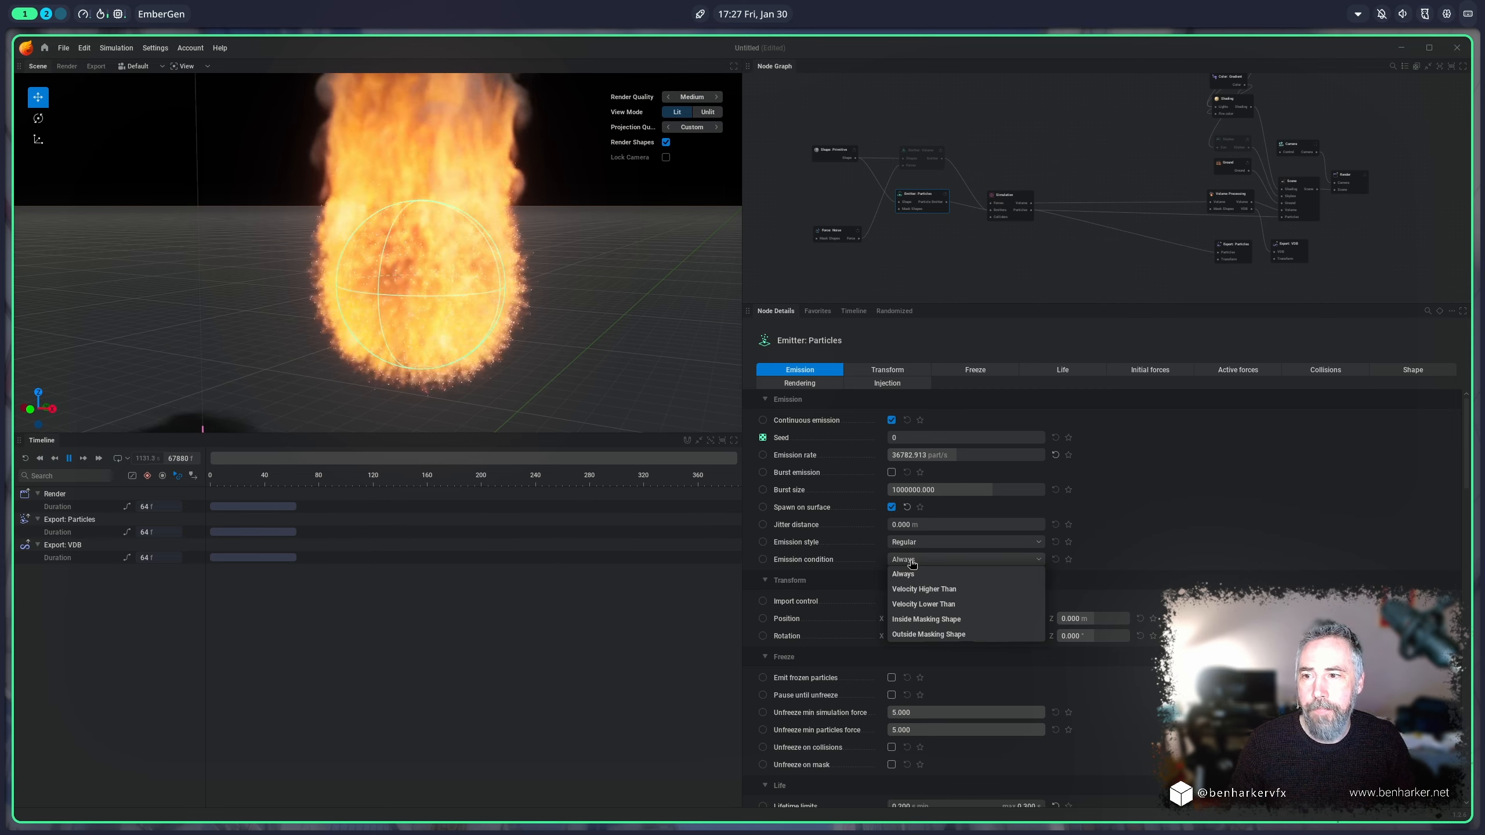
pyautogui.click(934, 620)
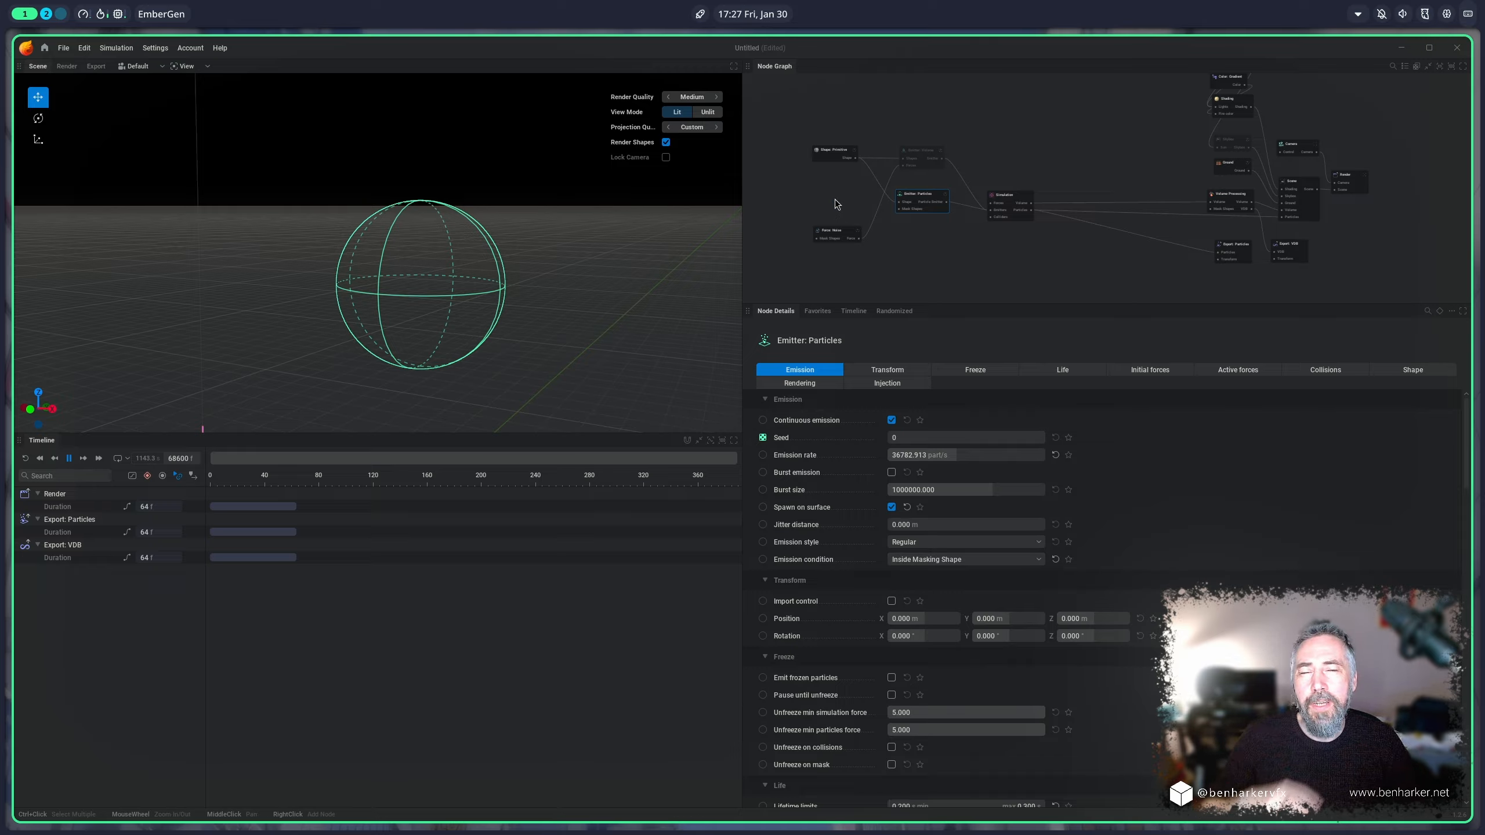
pyautogui.scroll(4, 927, 219)
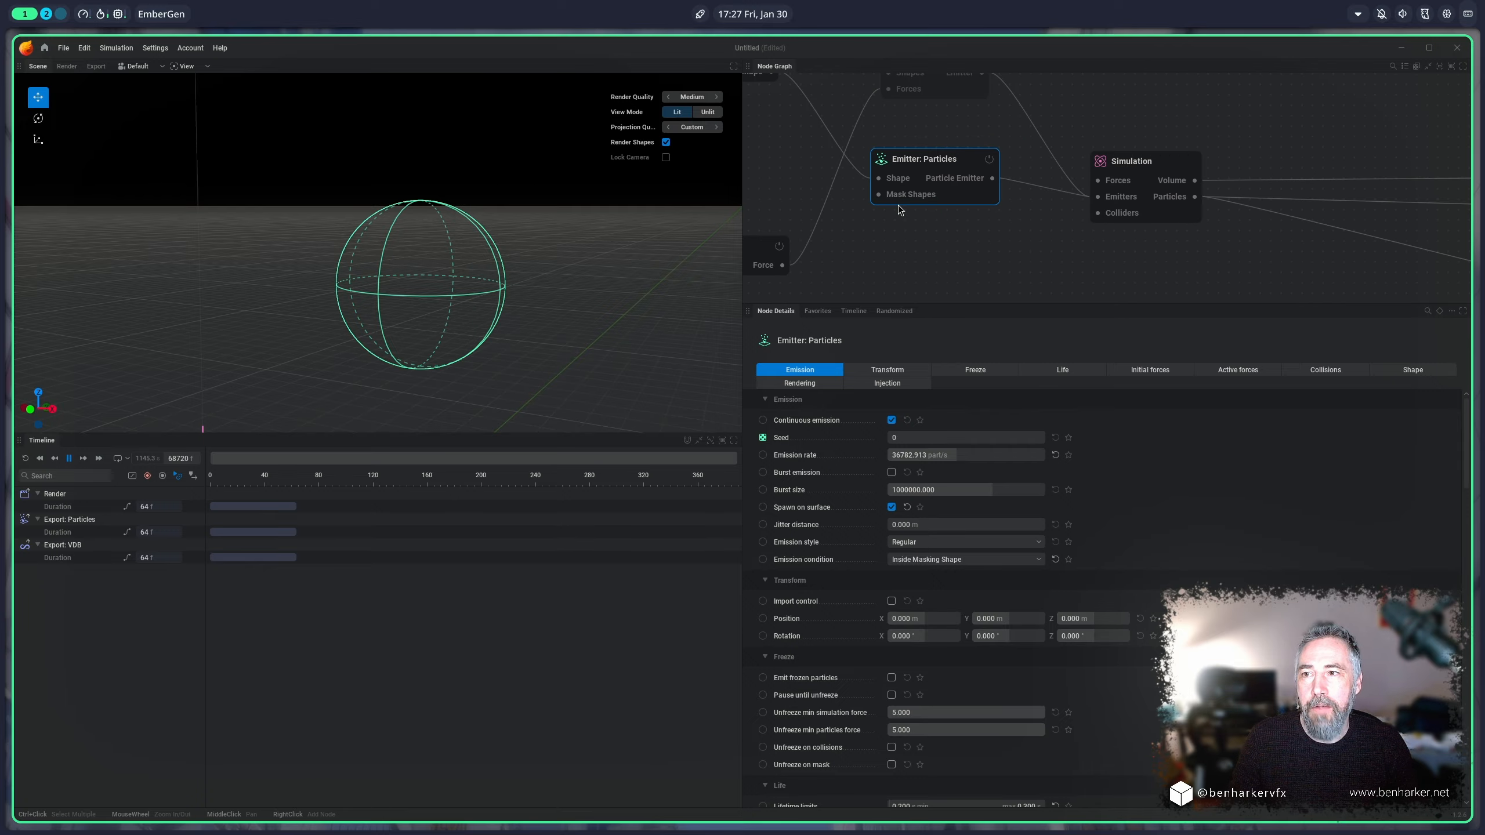
pyautogui.moveTo(925, 239); pyautogui.dragTo(1206, 215, button='middle')
pyautogui.moveTo(1221, 203); pyautogui.dragTo(900, 147)
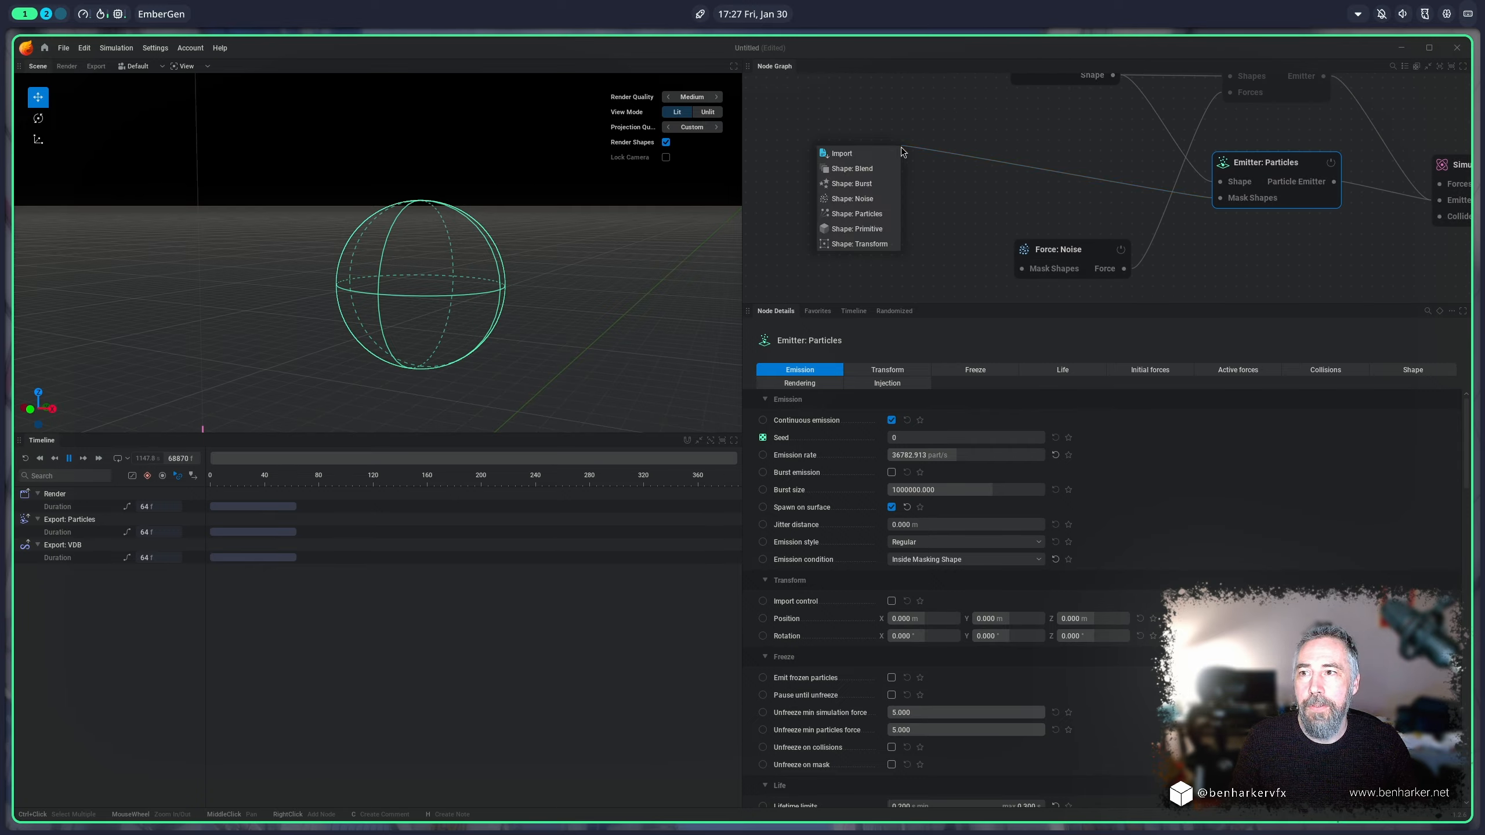
pyautogui.click(872, 203)
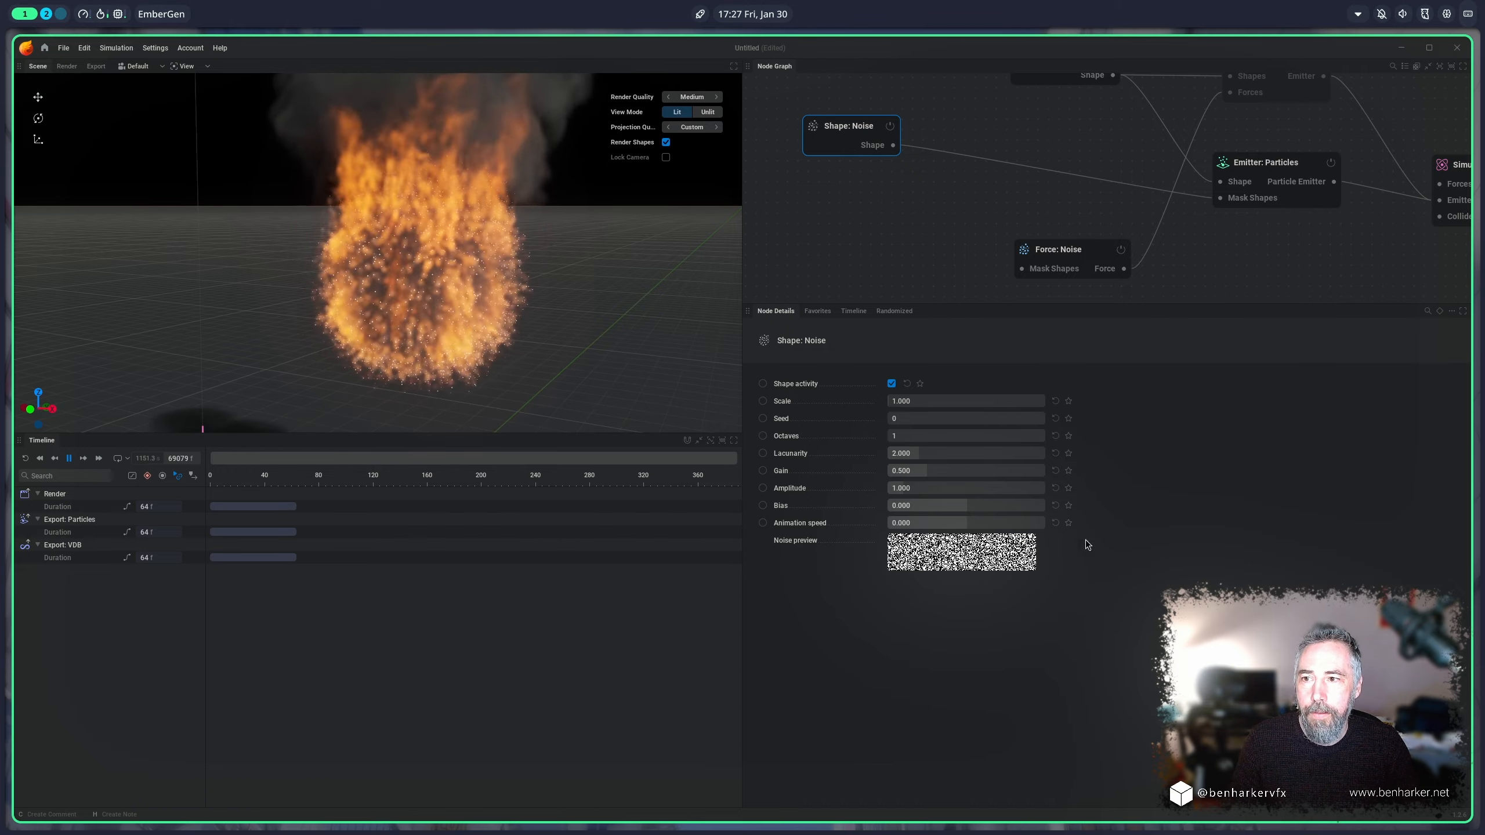
# Step: Set the noise shape's scale to 30 and its animation speed to 0.627
pyautogui.moveTo(921, 405); pyautogui.dragTo(1093, 404)
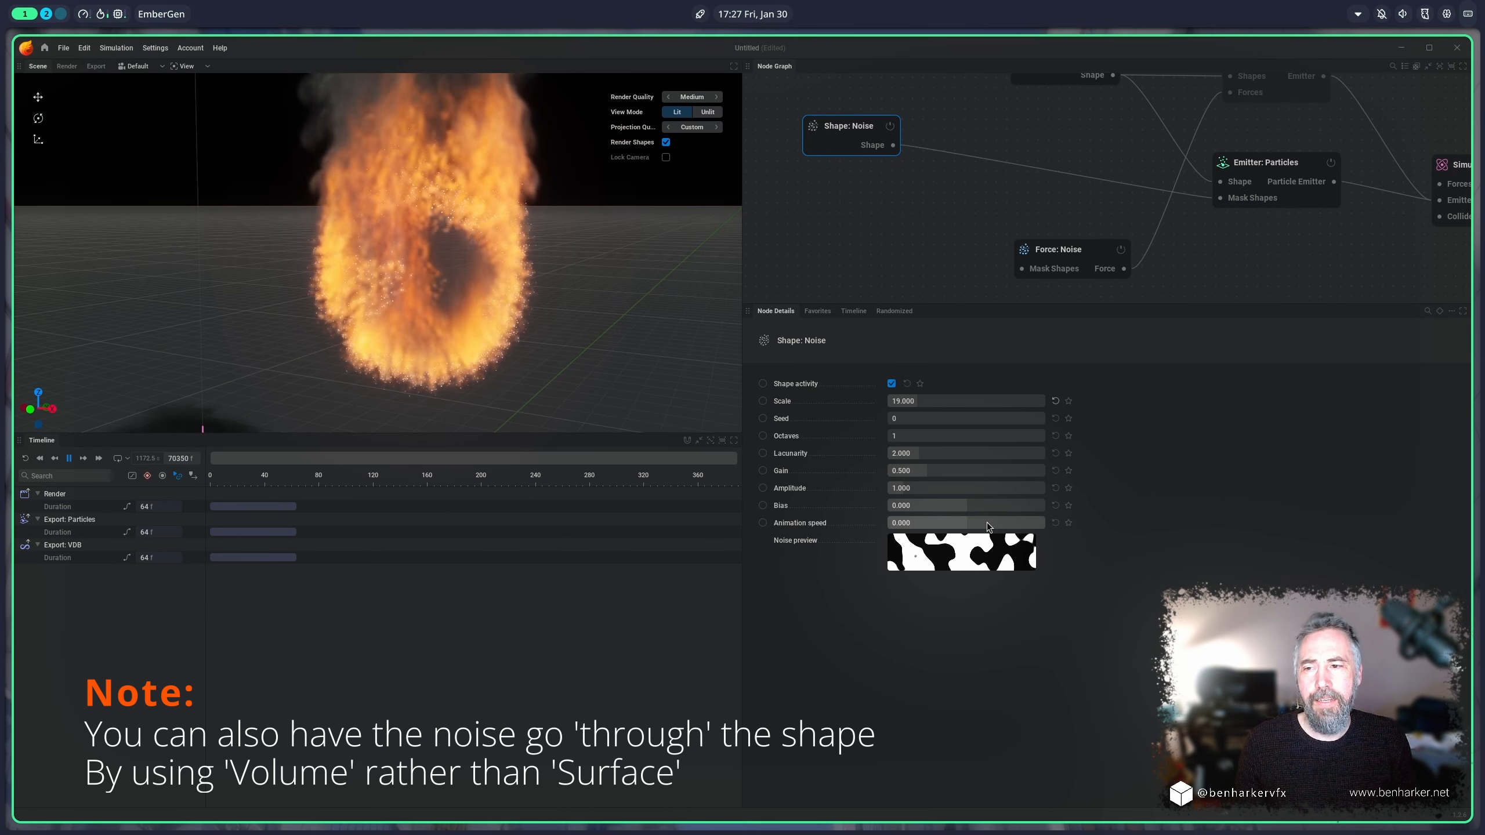
pyautogui.moveTo(986, 522); pyautogui.dragTo(998, 522)
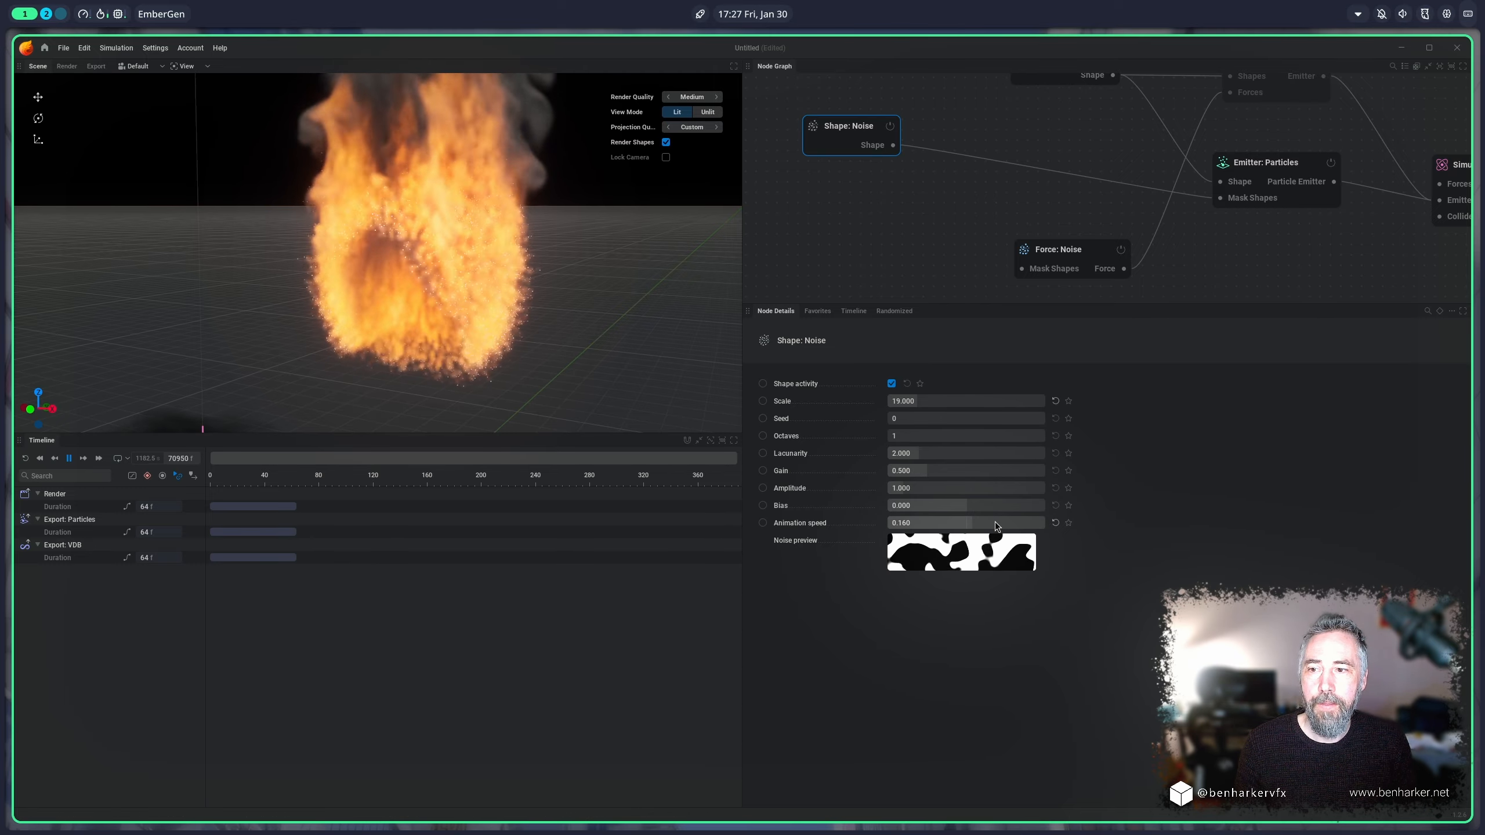
pyautogui.moveTo(995, 523); pyautogui.dragTo(1082, 523)
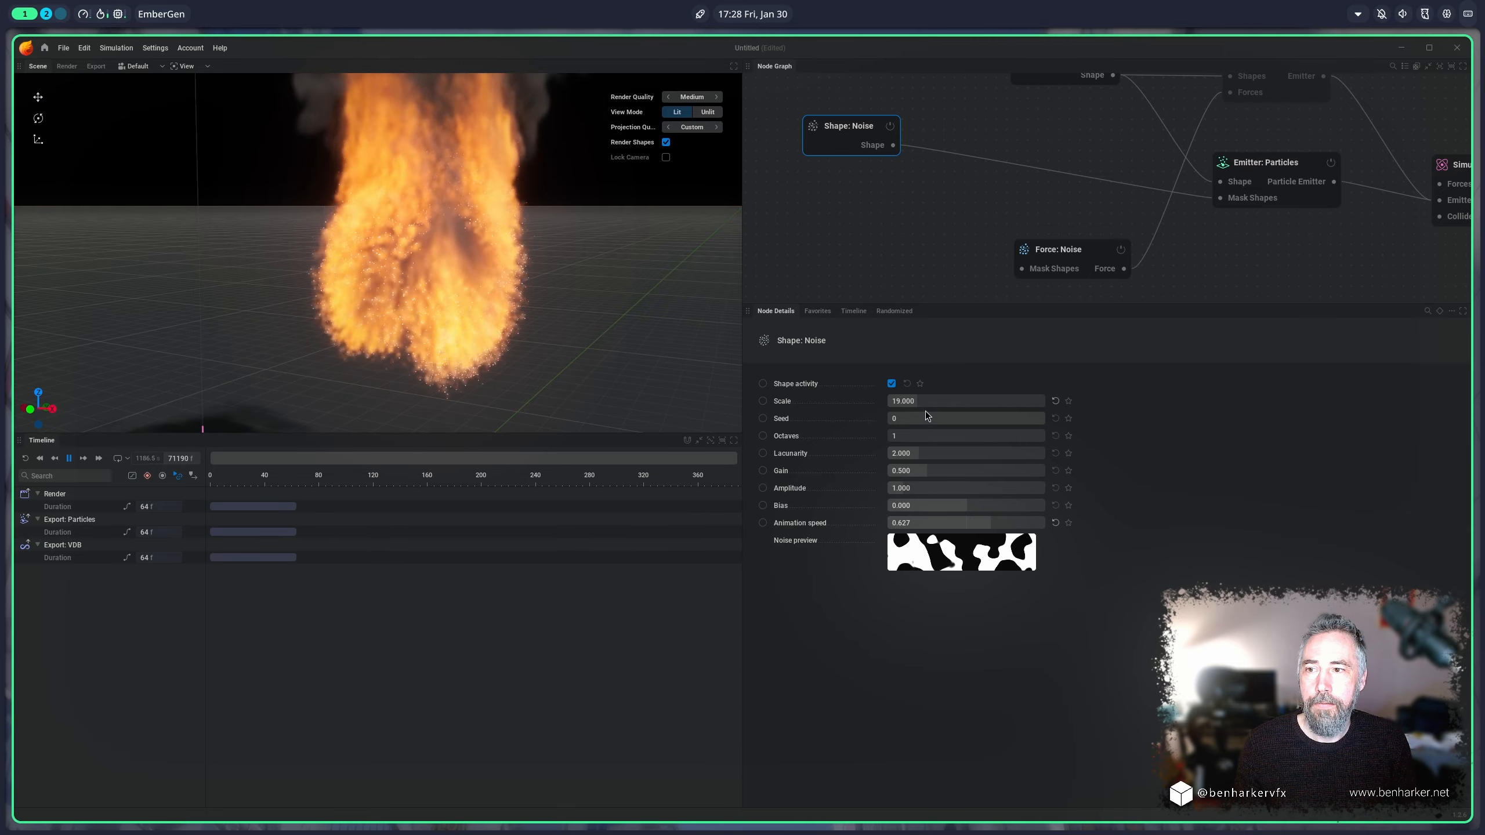
pyautogui.moveTo(935, 402); pyautogui.dragTo(971, 402)
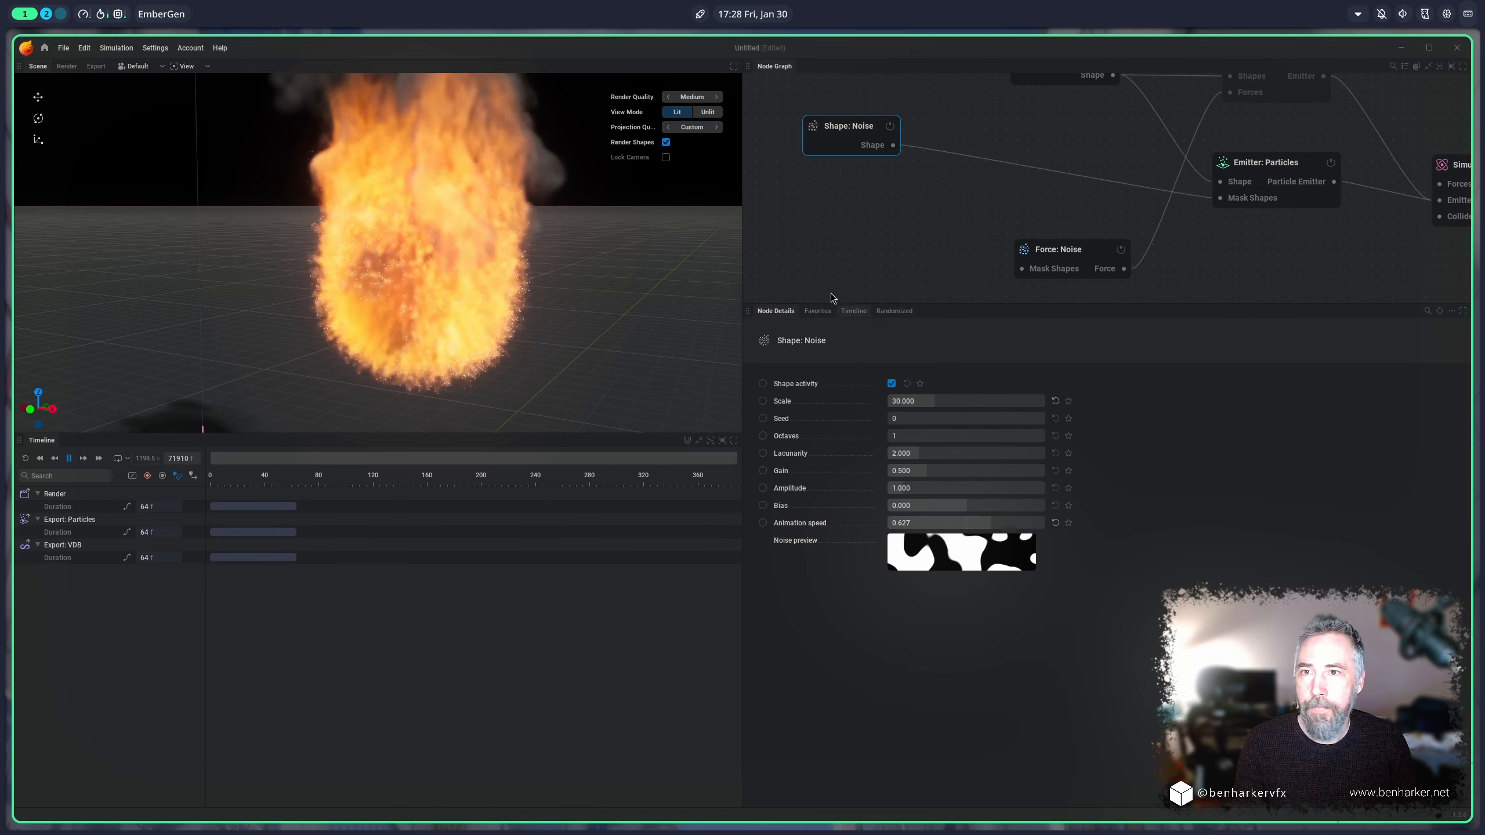
# Step: Disconnect the noise shape from the particle emitter and set the emission condition to Velocity Higher Than
pyautogui.click(1042, 173)
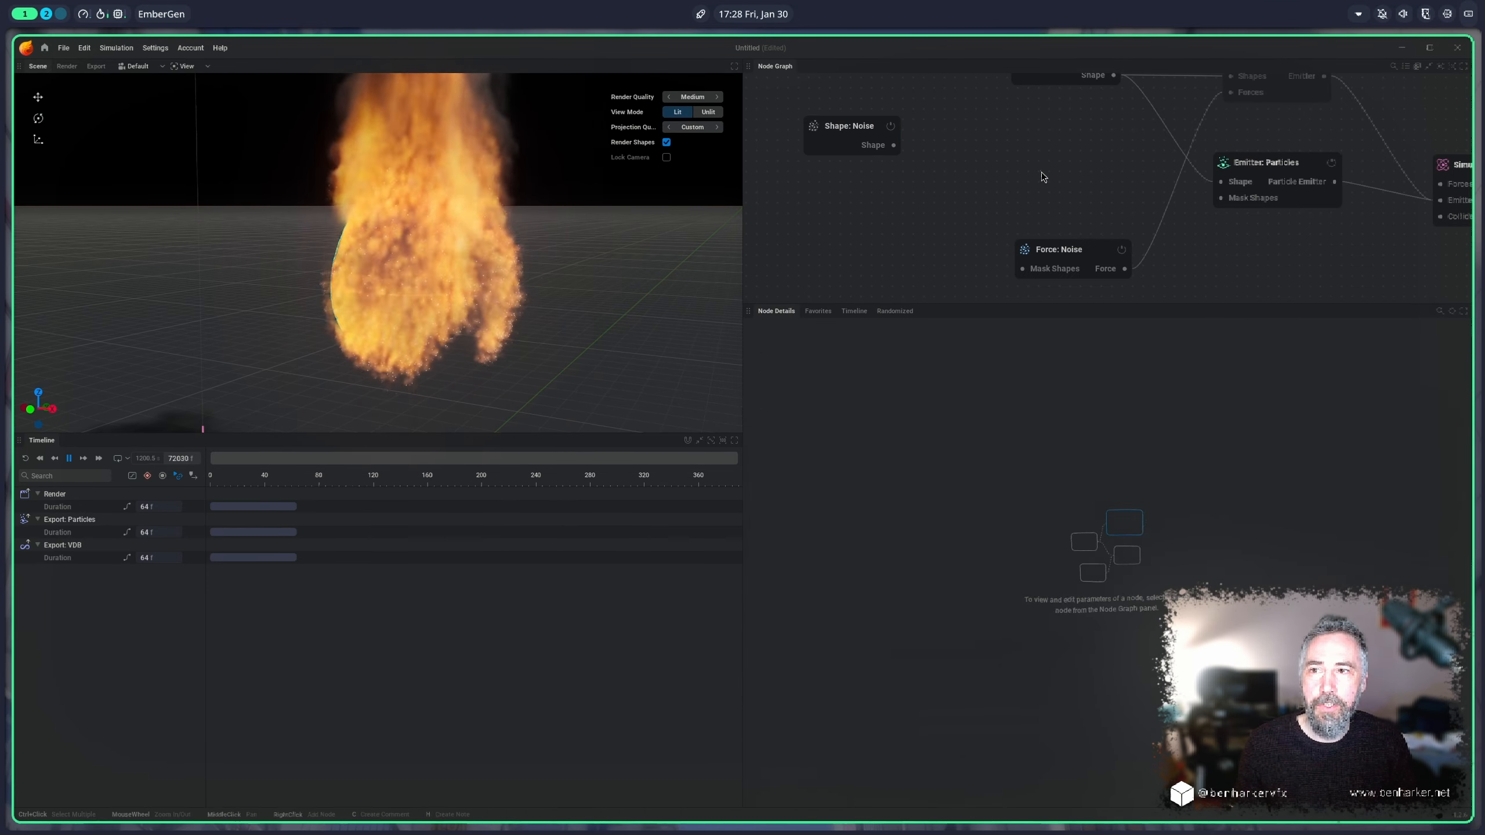
pyautogui.click(1265, 162)
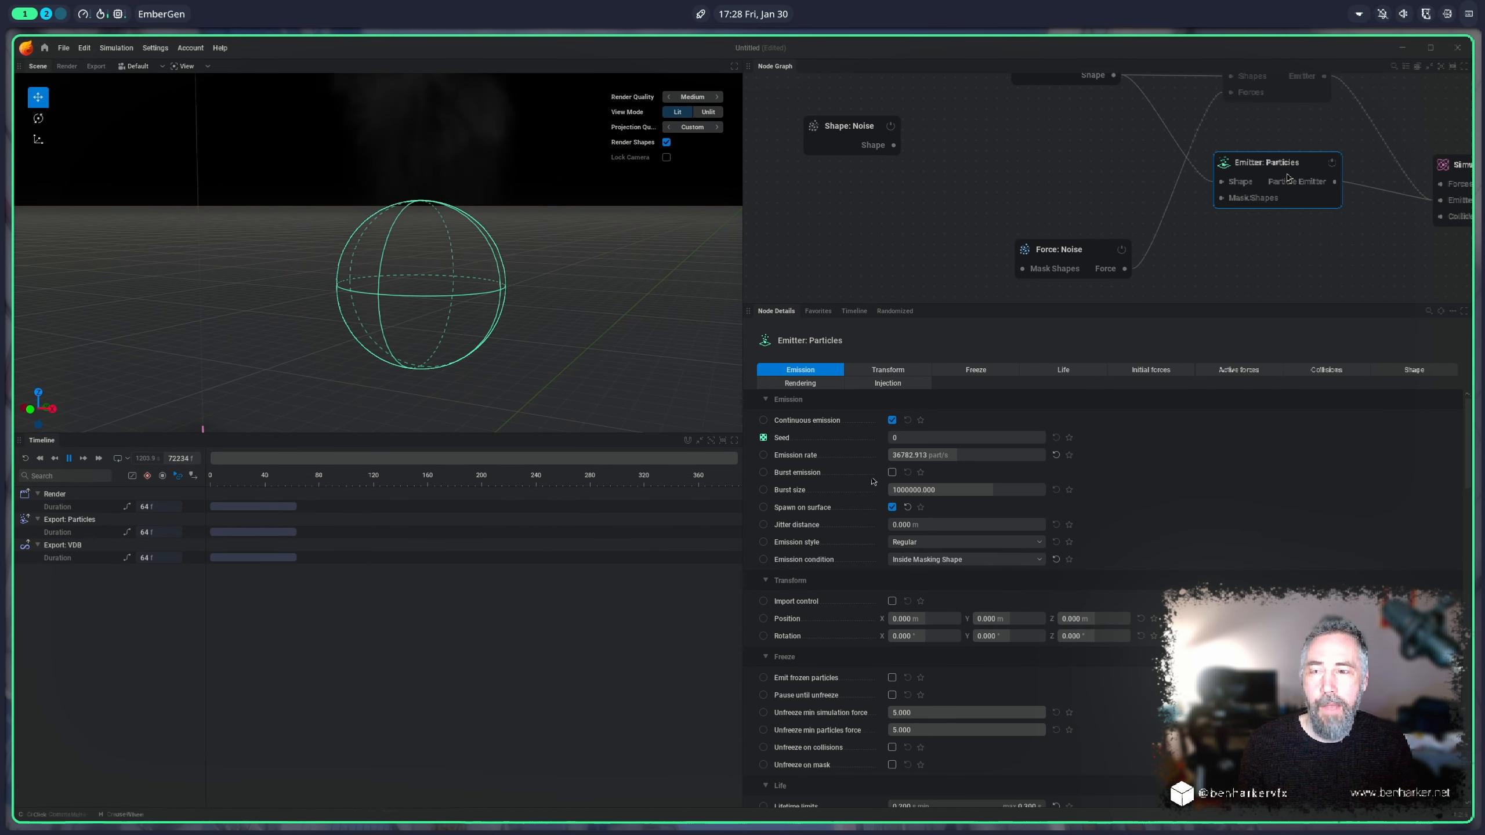
pyautogui.click(927, 559)
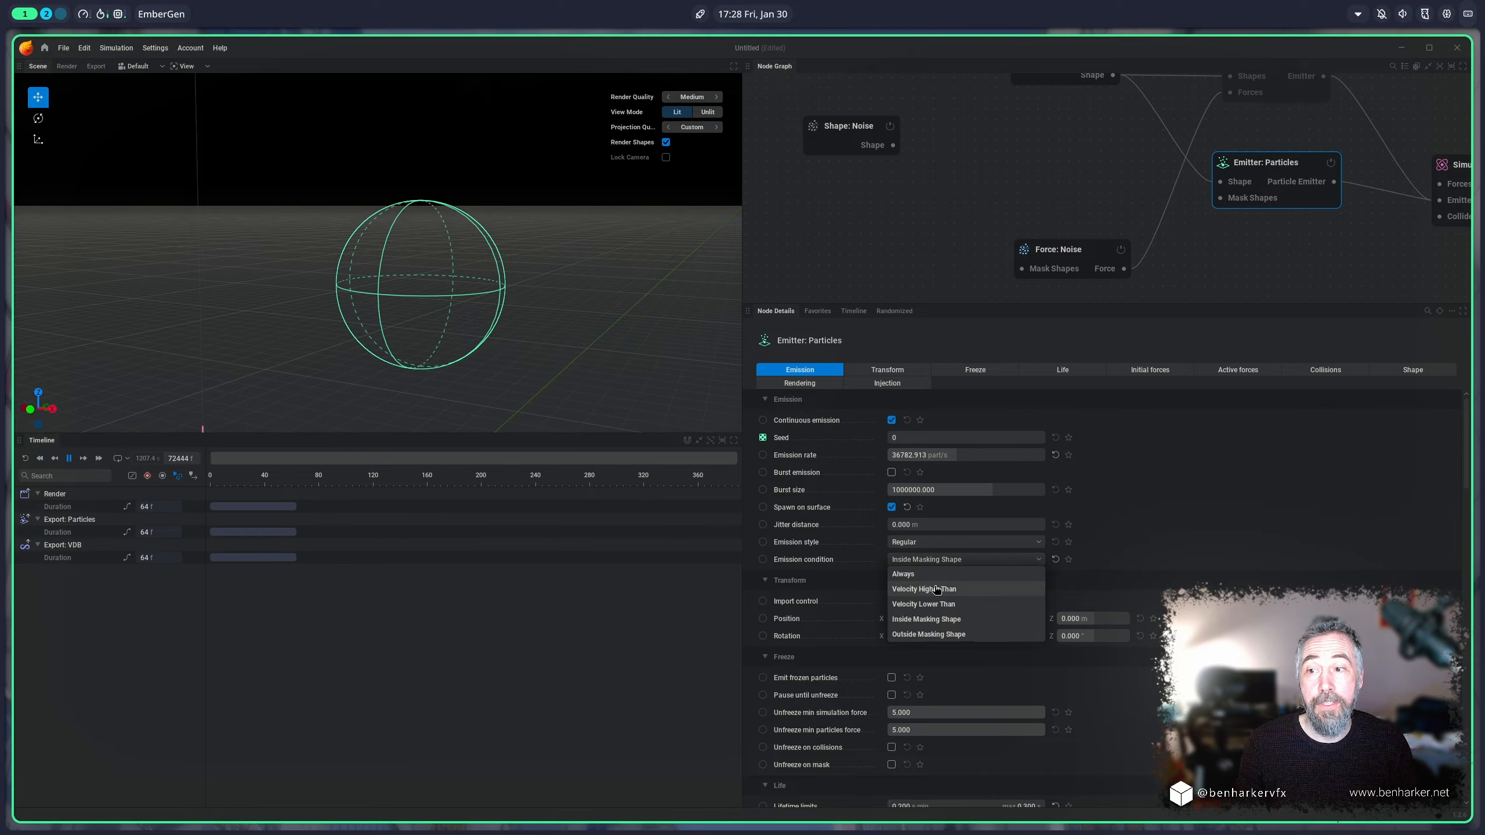
pyautogui.click(936, 590)
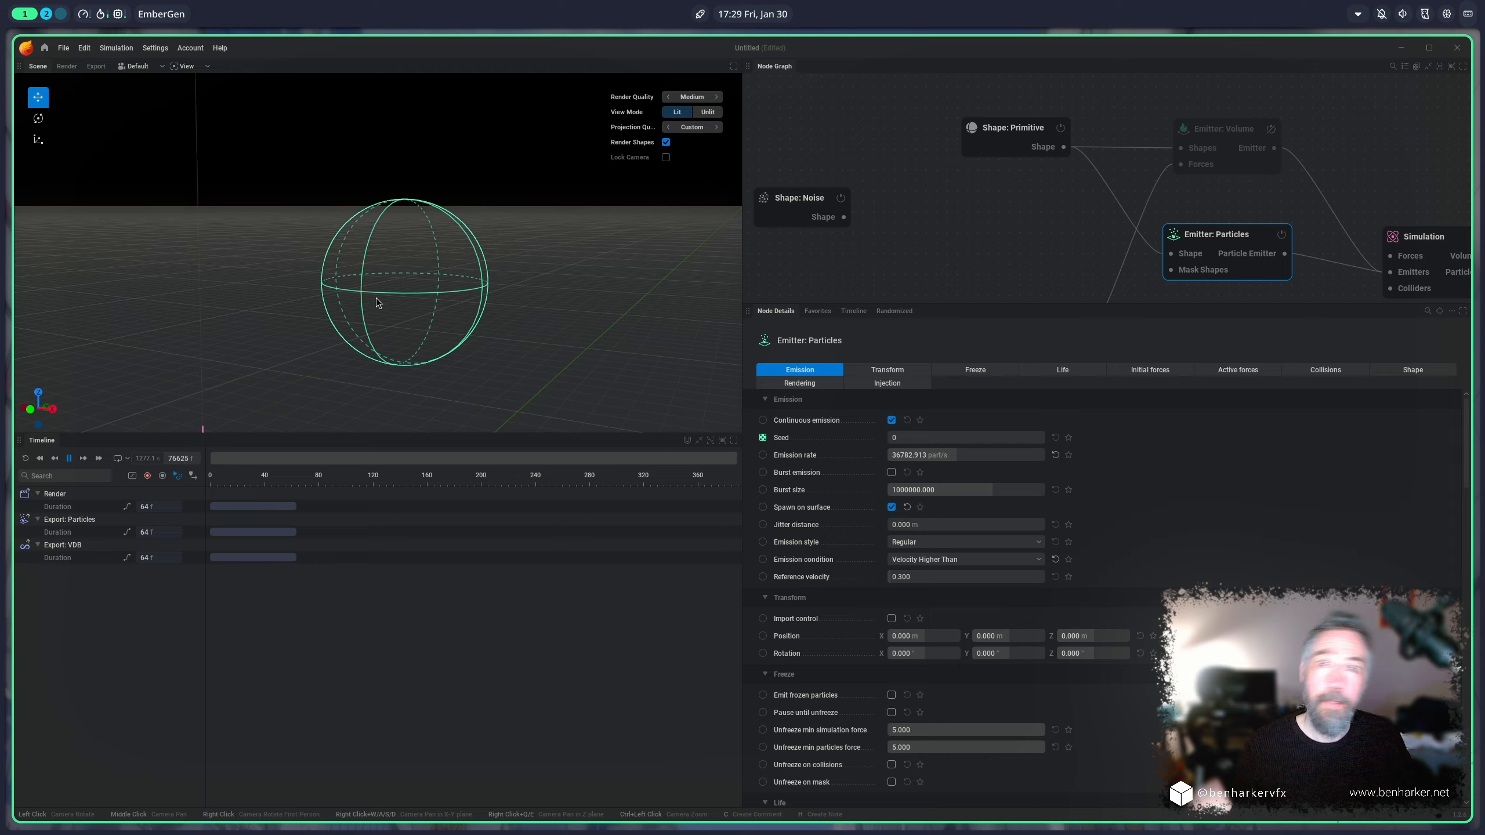
# Step: Move the sphere around the scene to test velocity-based emission, and return the emission condition to Always
pyautogui.click(429, 258)
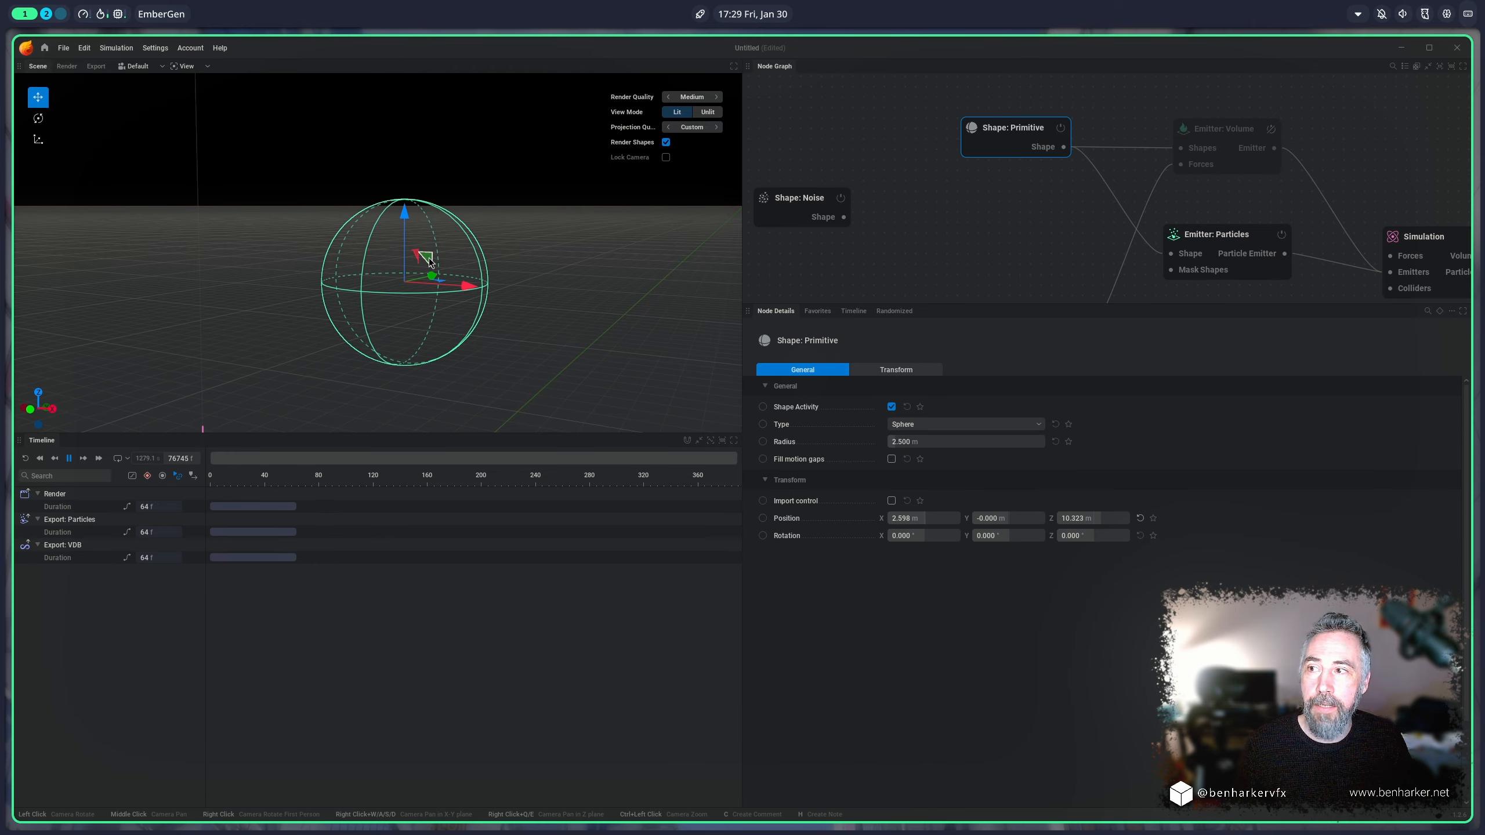
pyautogui.moveTo(428, 257); pyautogui.dragTo(466, 166)
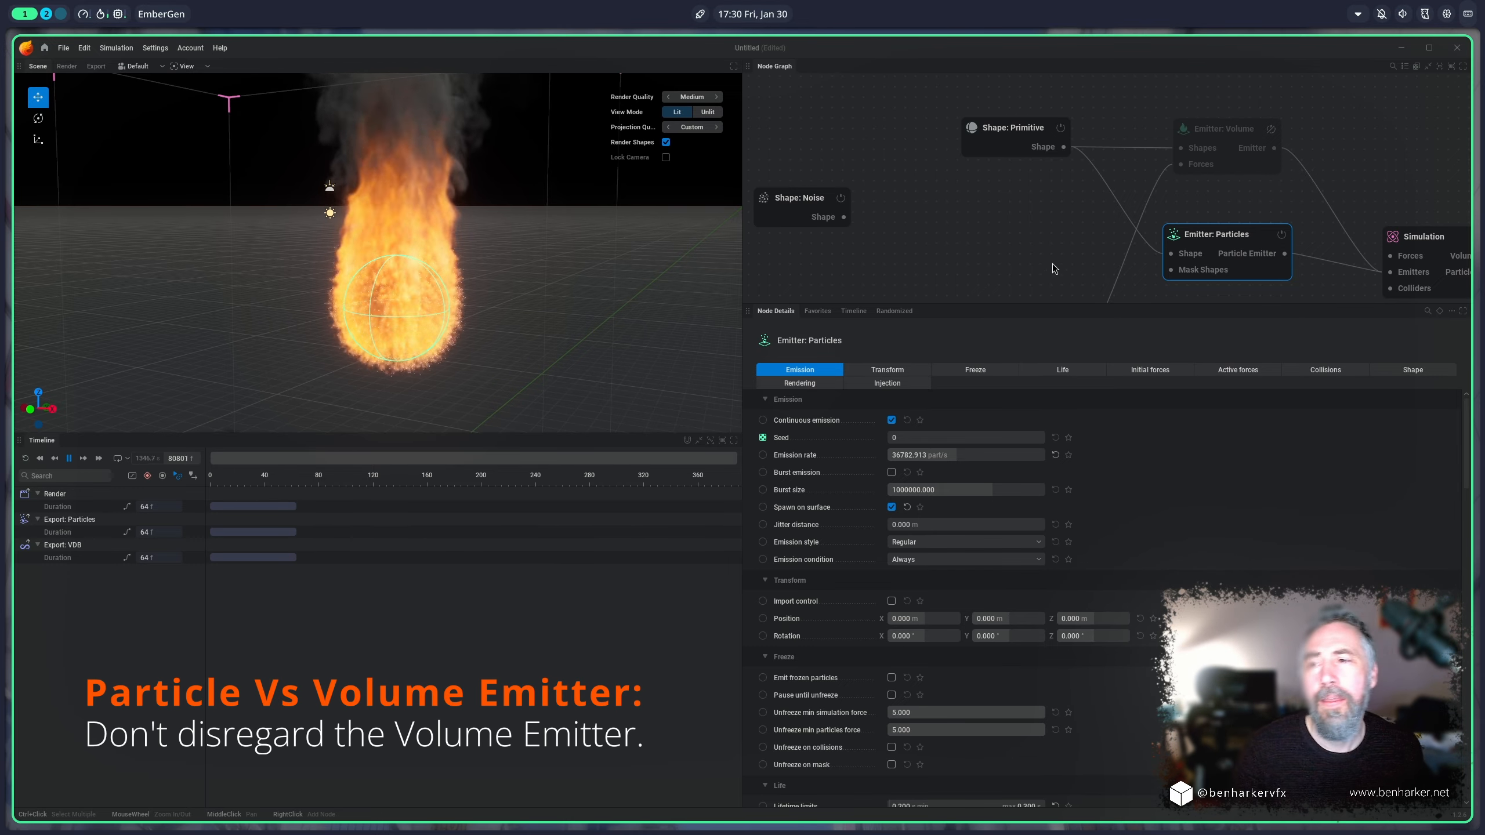
# Step: Inspect the volume emitter's settings to compare them with the particle emitter's
pyautogui.moveTo(1185, 238)
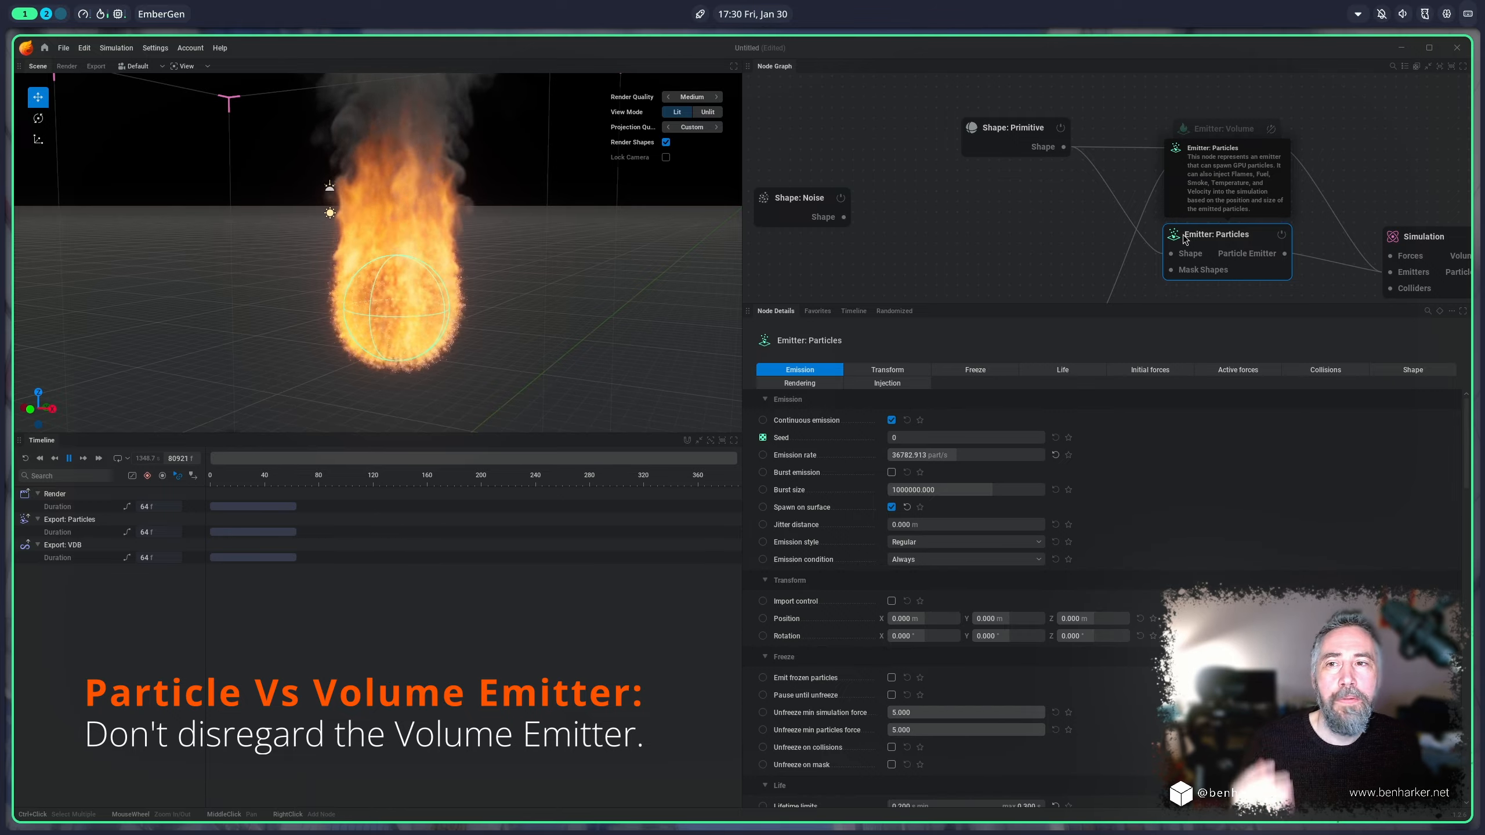
pyautogui.click(1231, 122)
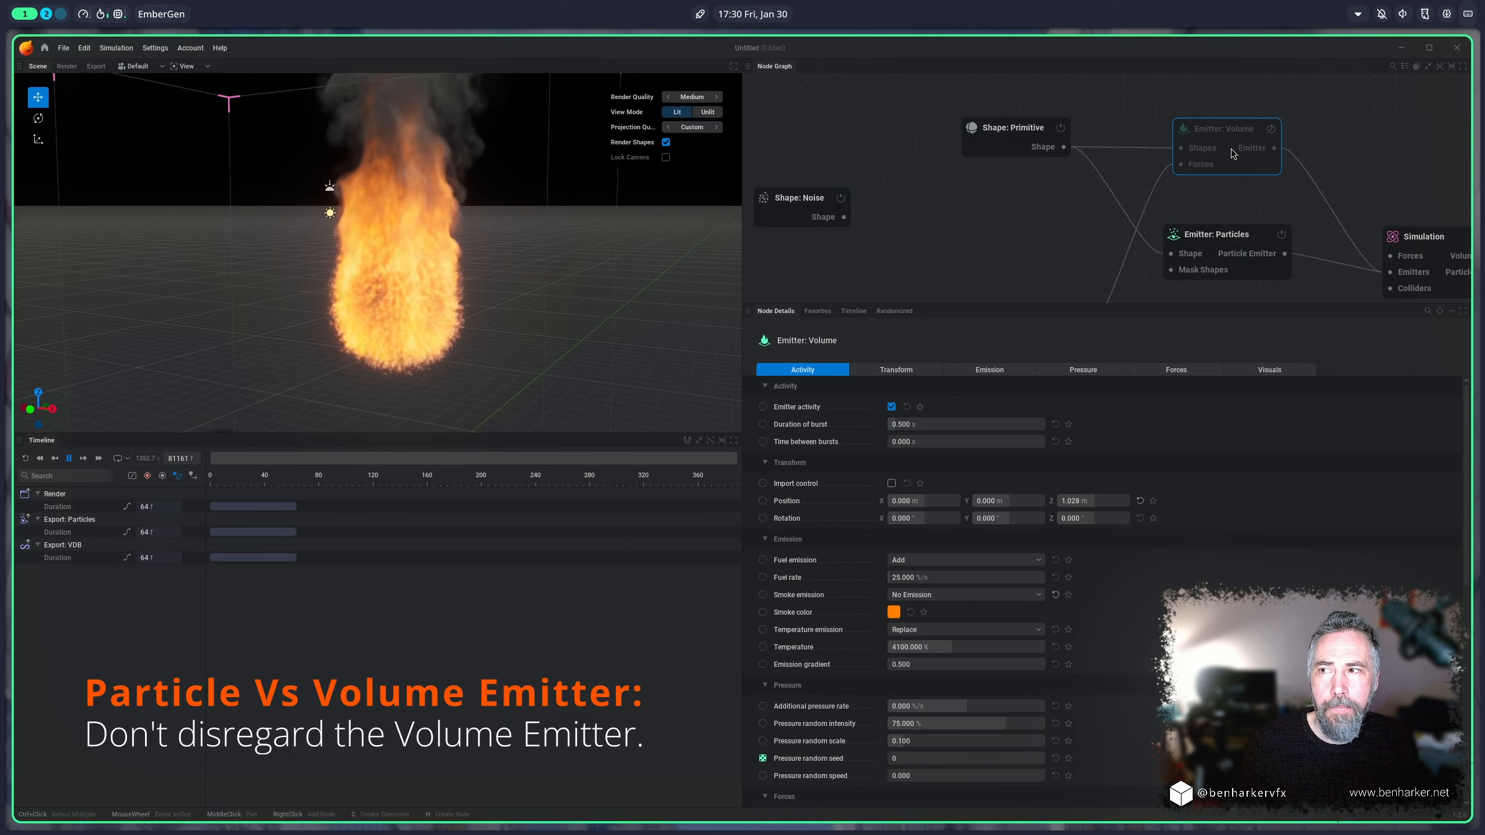
# Step: Compare the particle emitter's settings with those of the volume emitter
pyautogui.click(1209, 237)
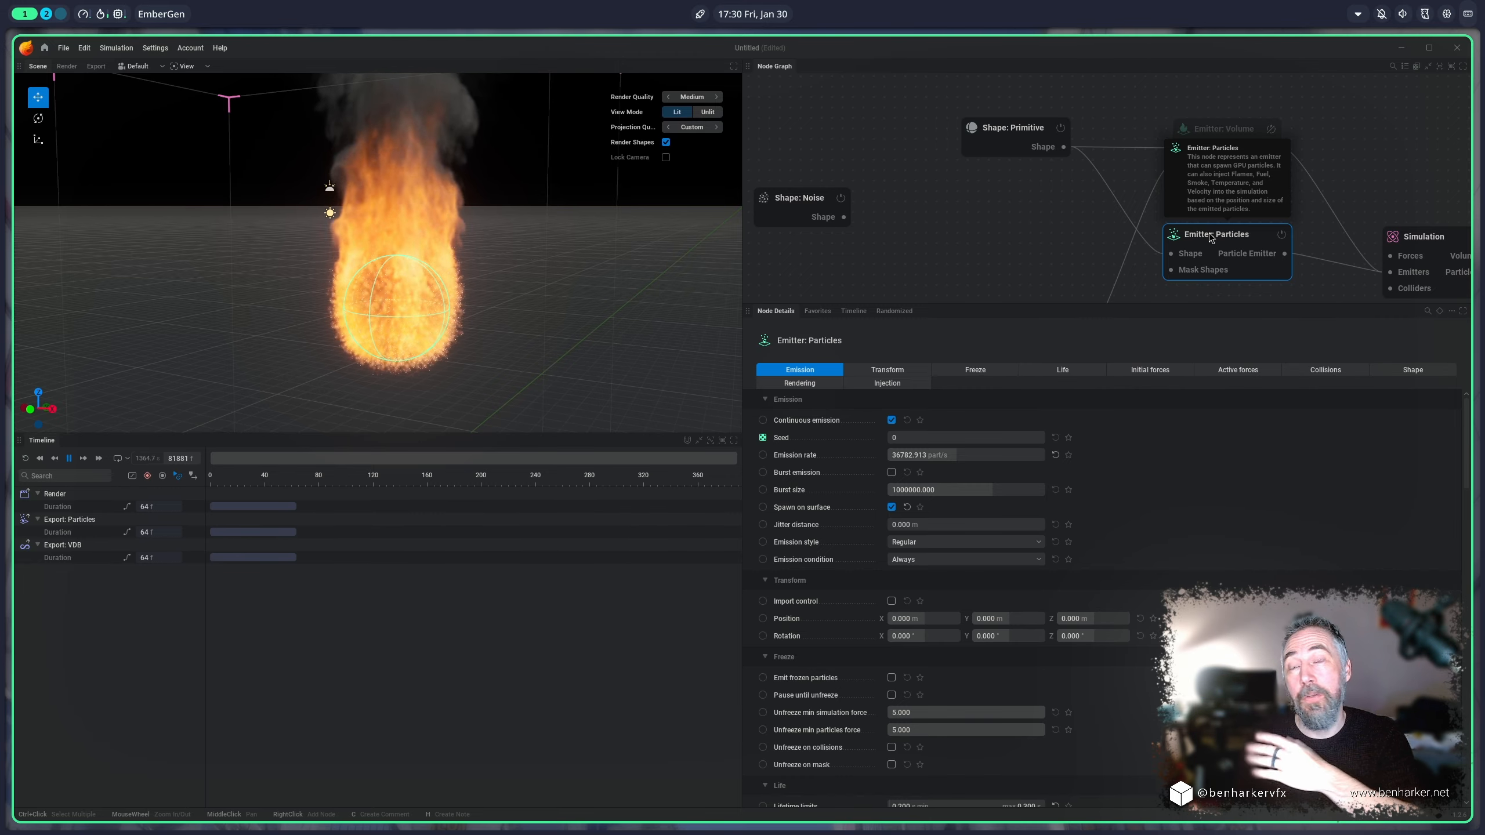
pyautogui.click(1385, 177)
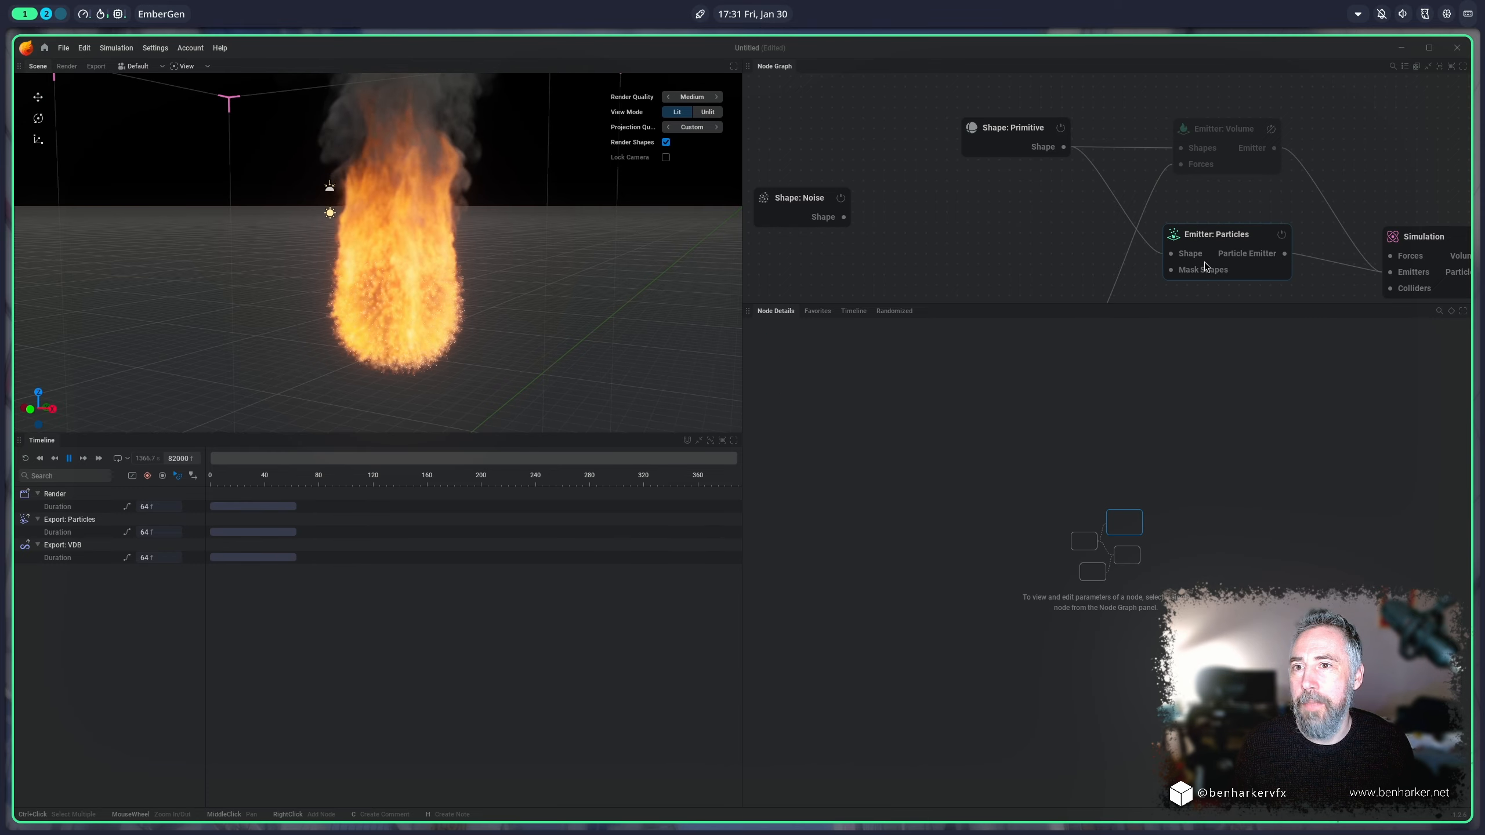
pyautogui.click(1218, 243)
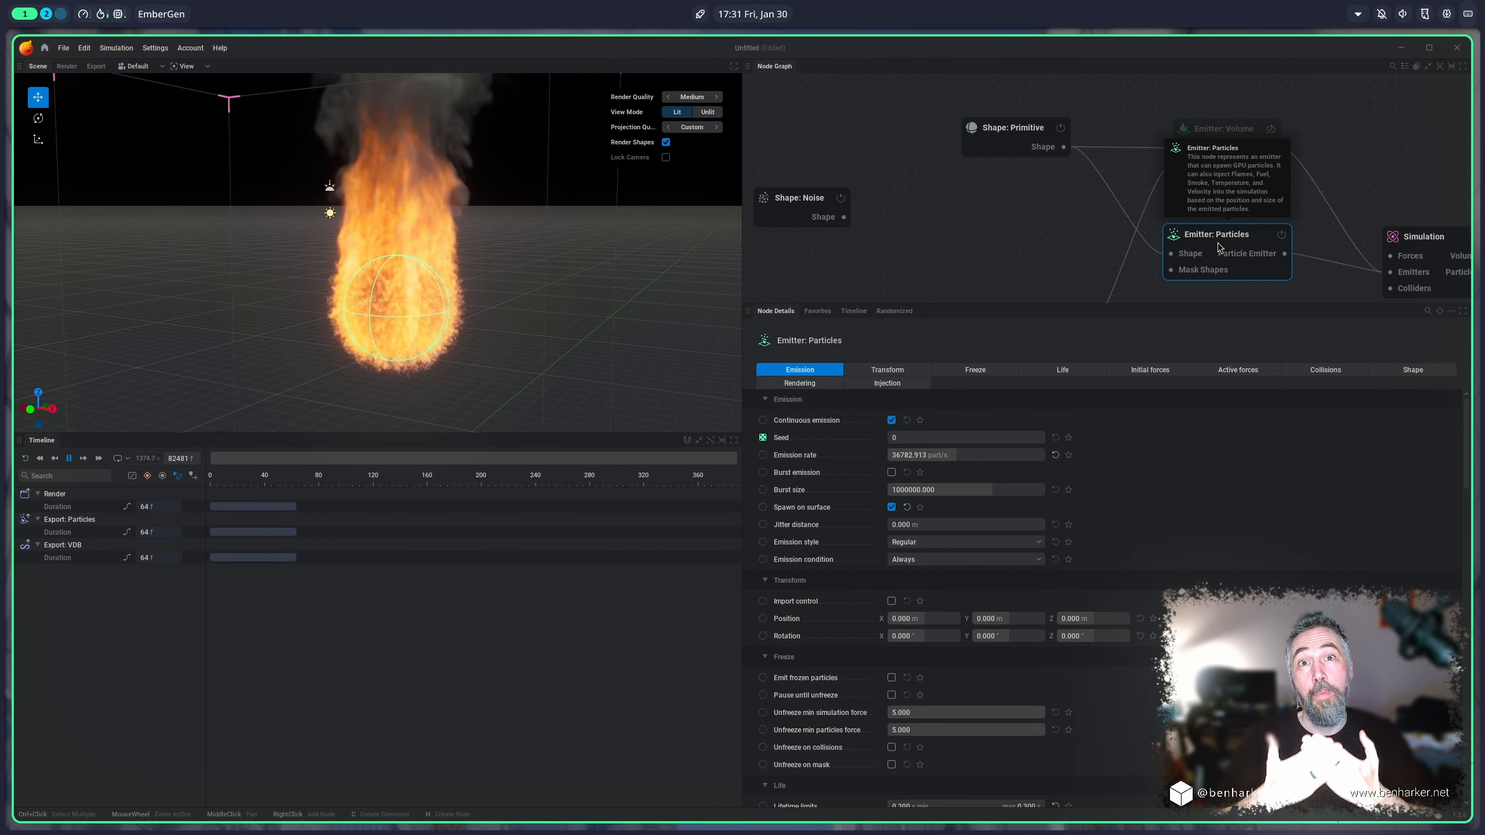
pyautogui.click(1226, 134)
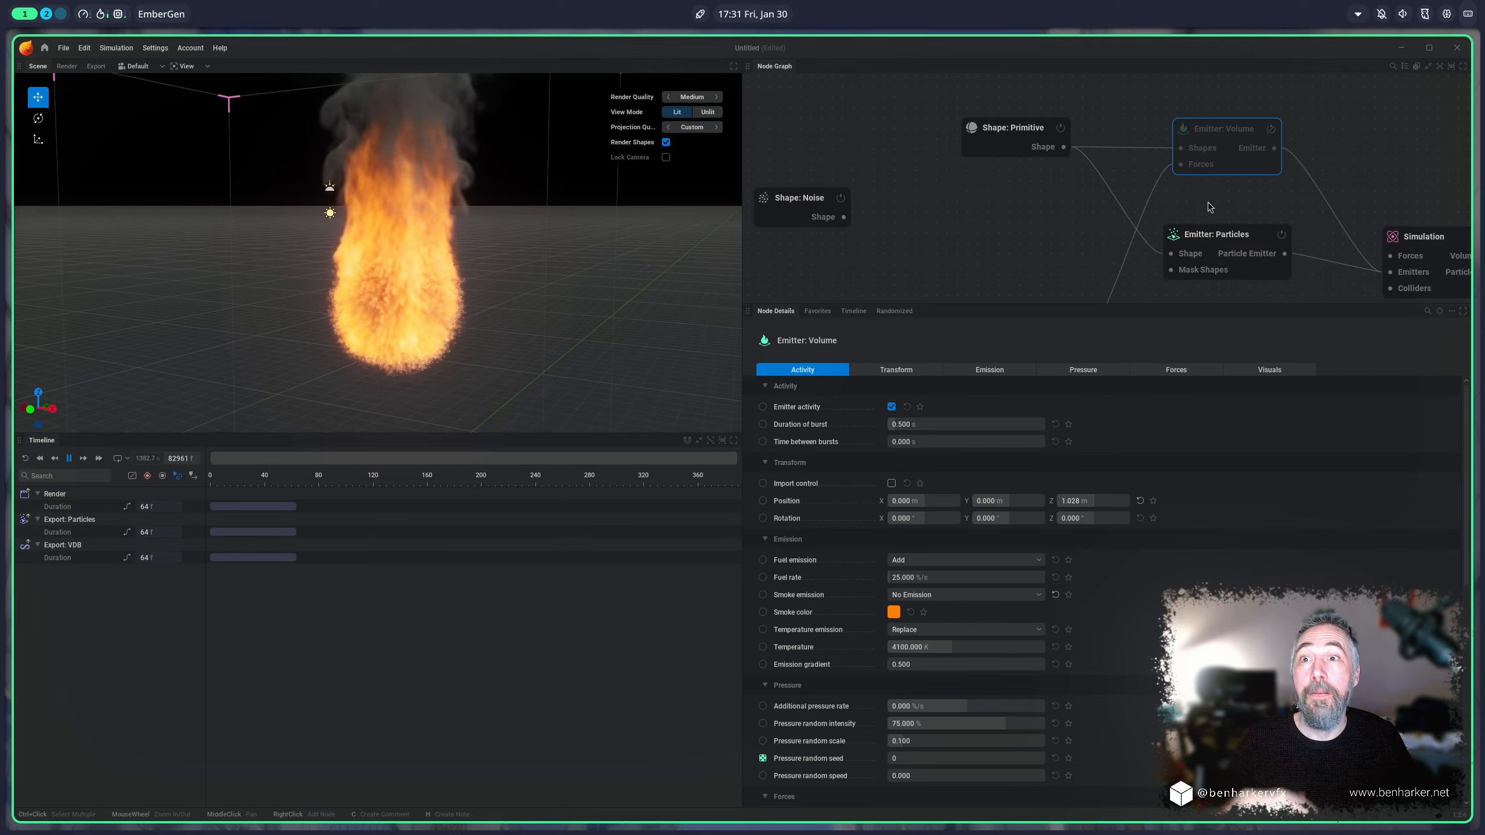
pyautogui.click(1228, 240)
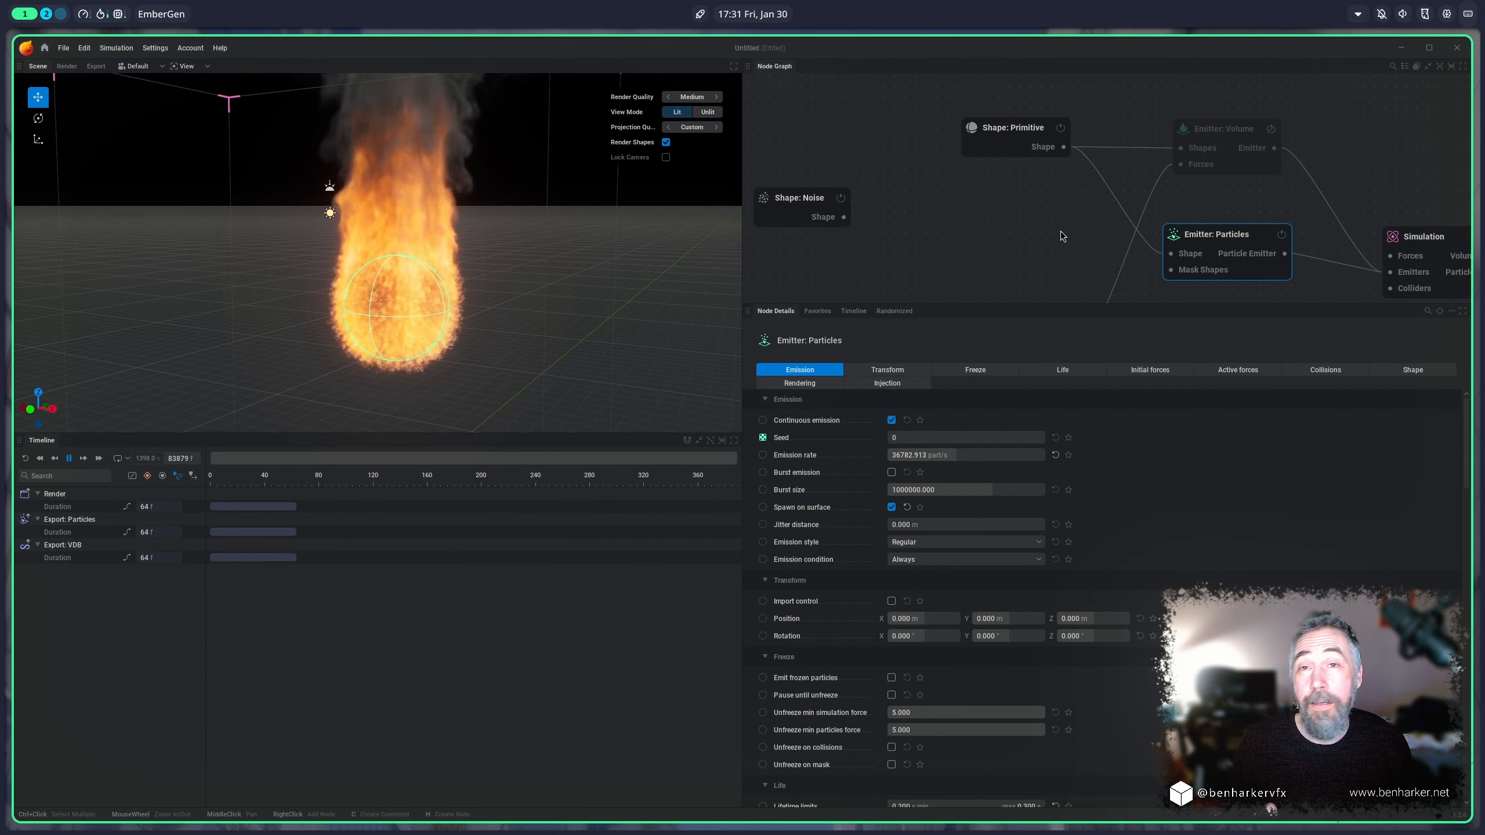
# Step: Enable the volume emitter in place of the particle emitter and turn on Show emitter in its visuals
pyautogui.click(1029, 249)
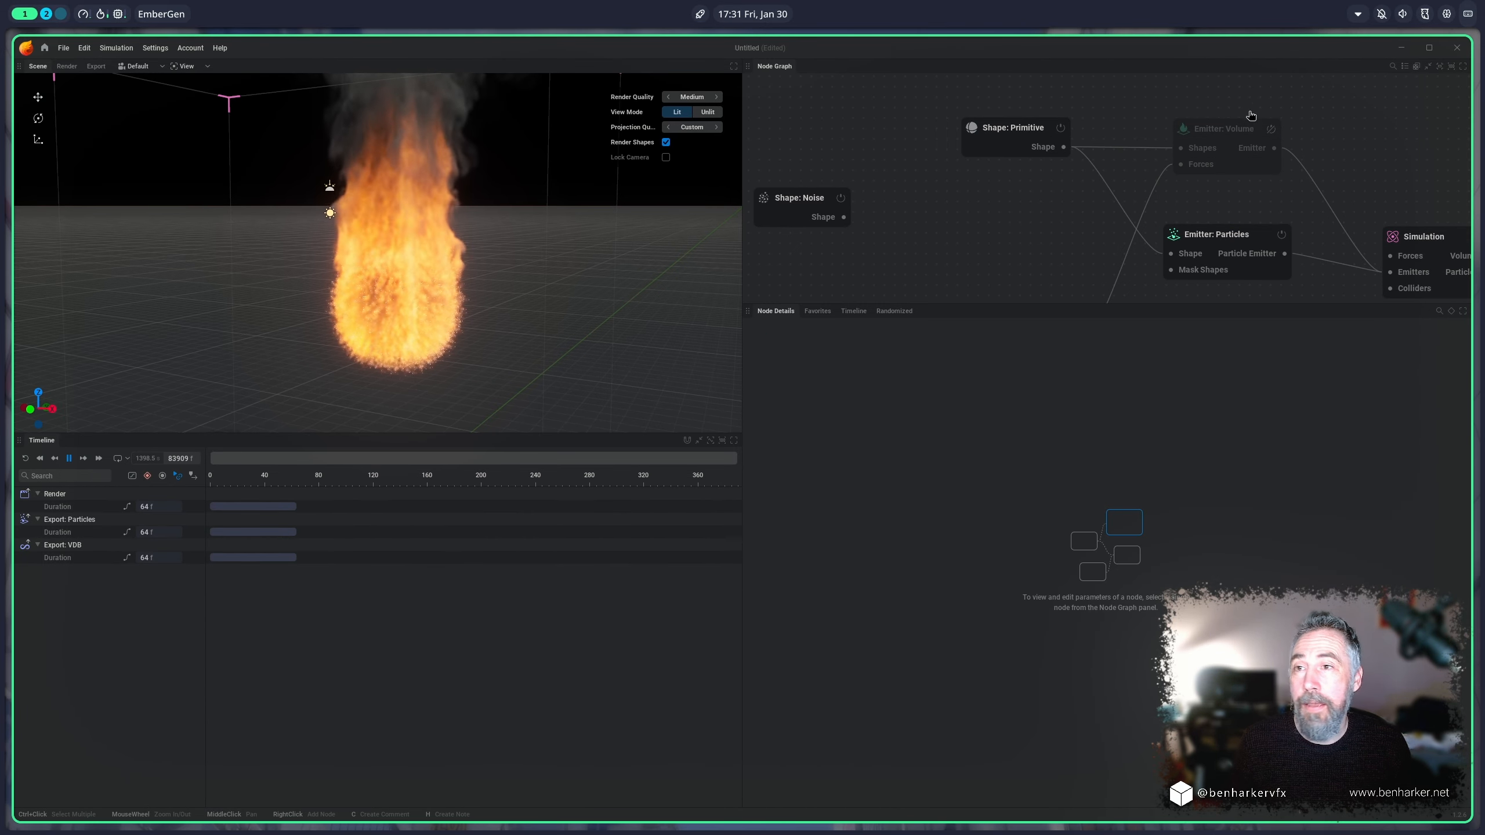
pyautogui.click(1281, 236)
pyautogui.click(1229, 133)
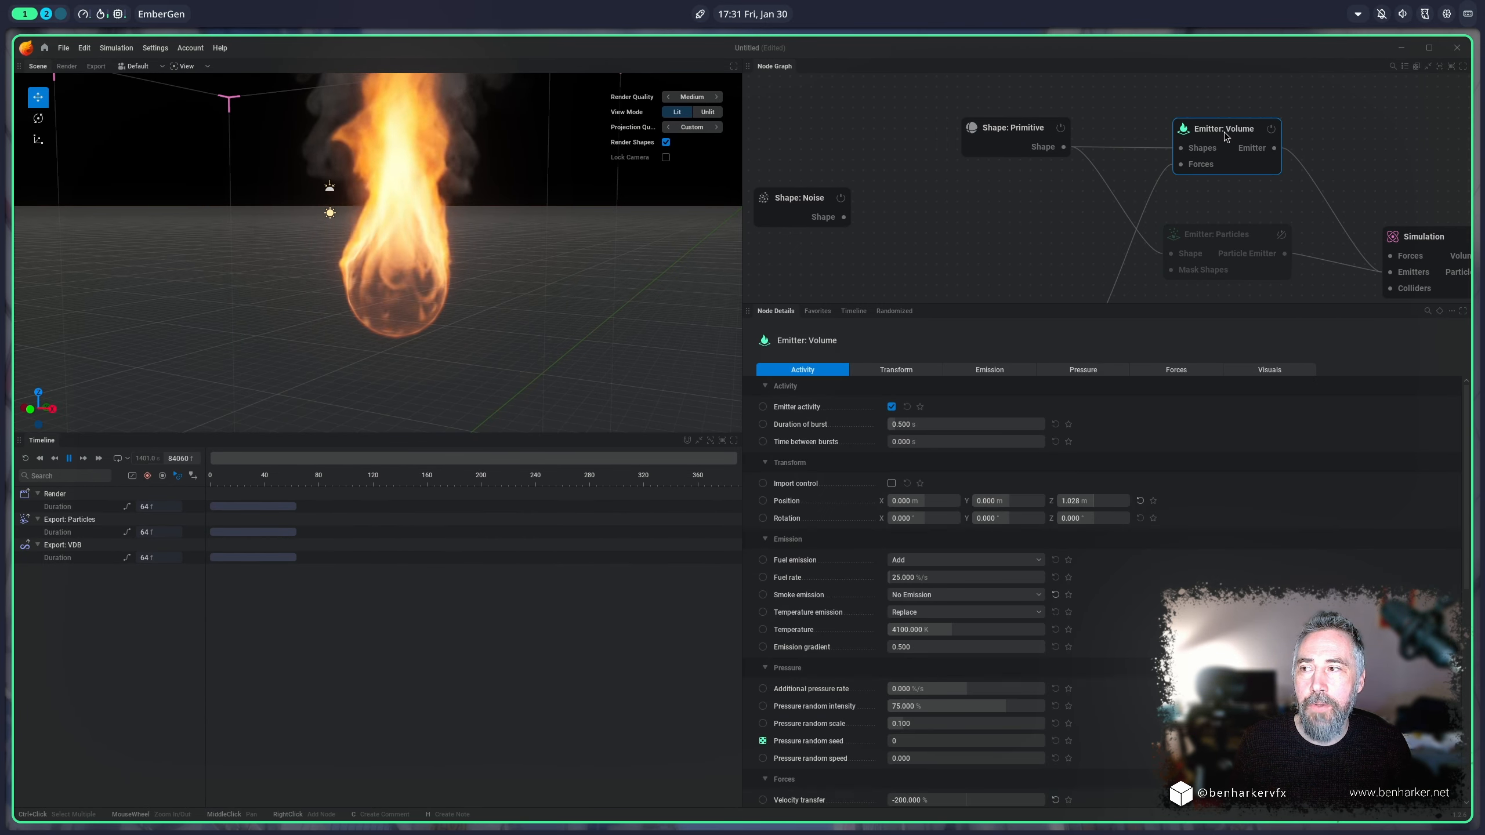
pyautogui.click(1265, 370)
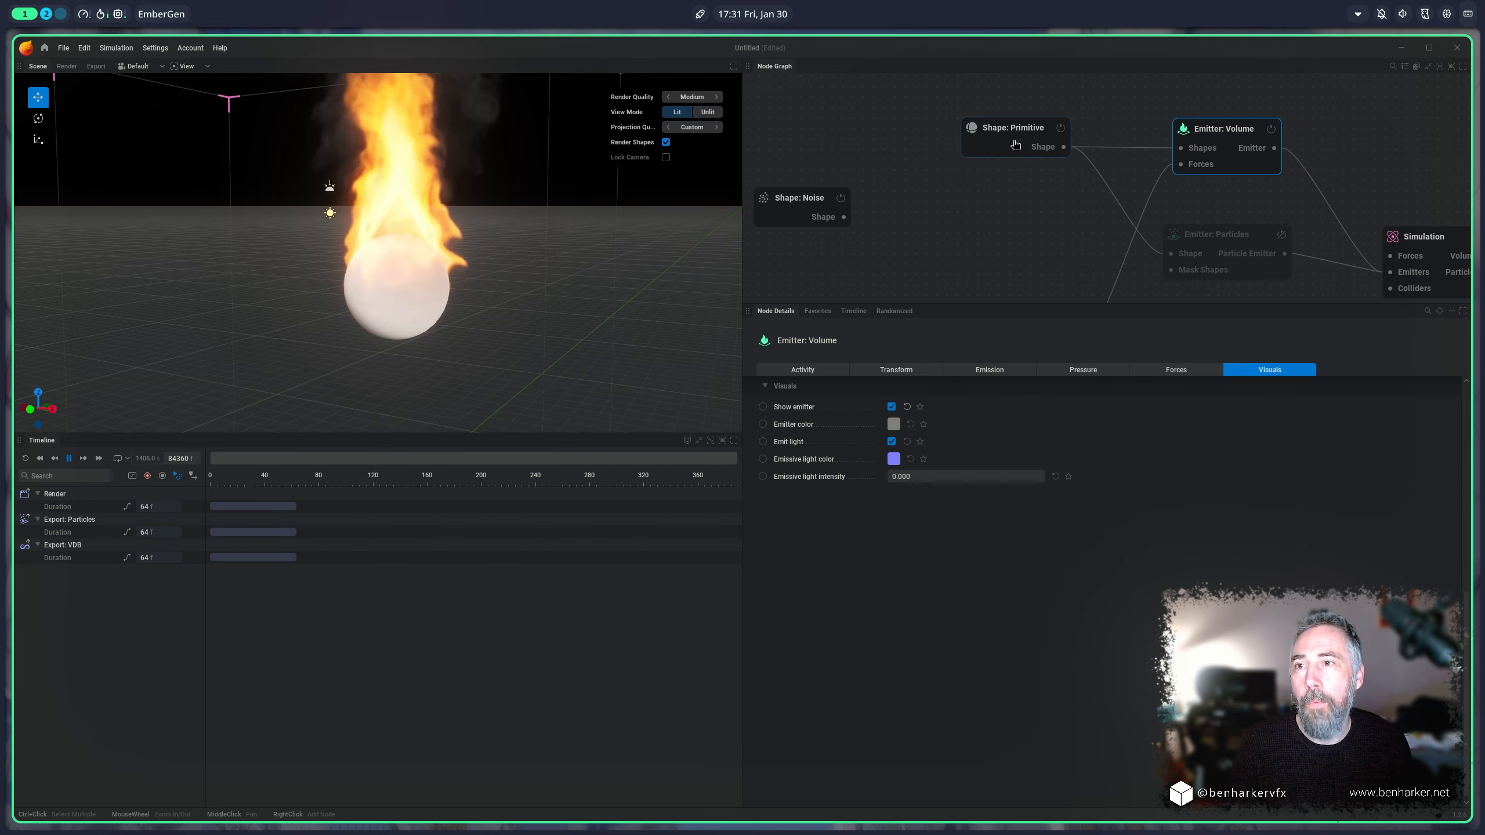
# Step: Insert a Shape: Blend node before the volume emitter's Shapes input and connect the primitive to Shape A
pyautogui.moveTo(1014, 127); pyautogui.dragTo(835, 107)
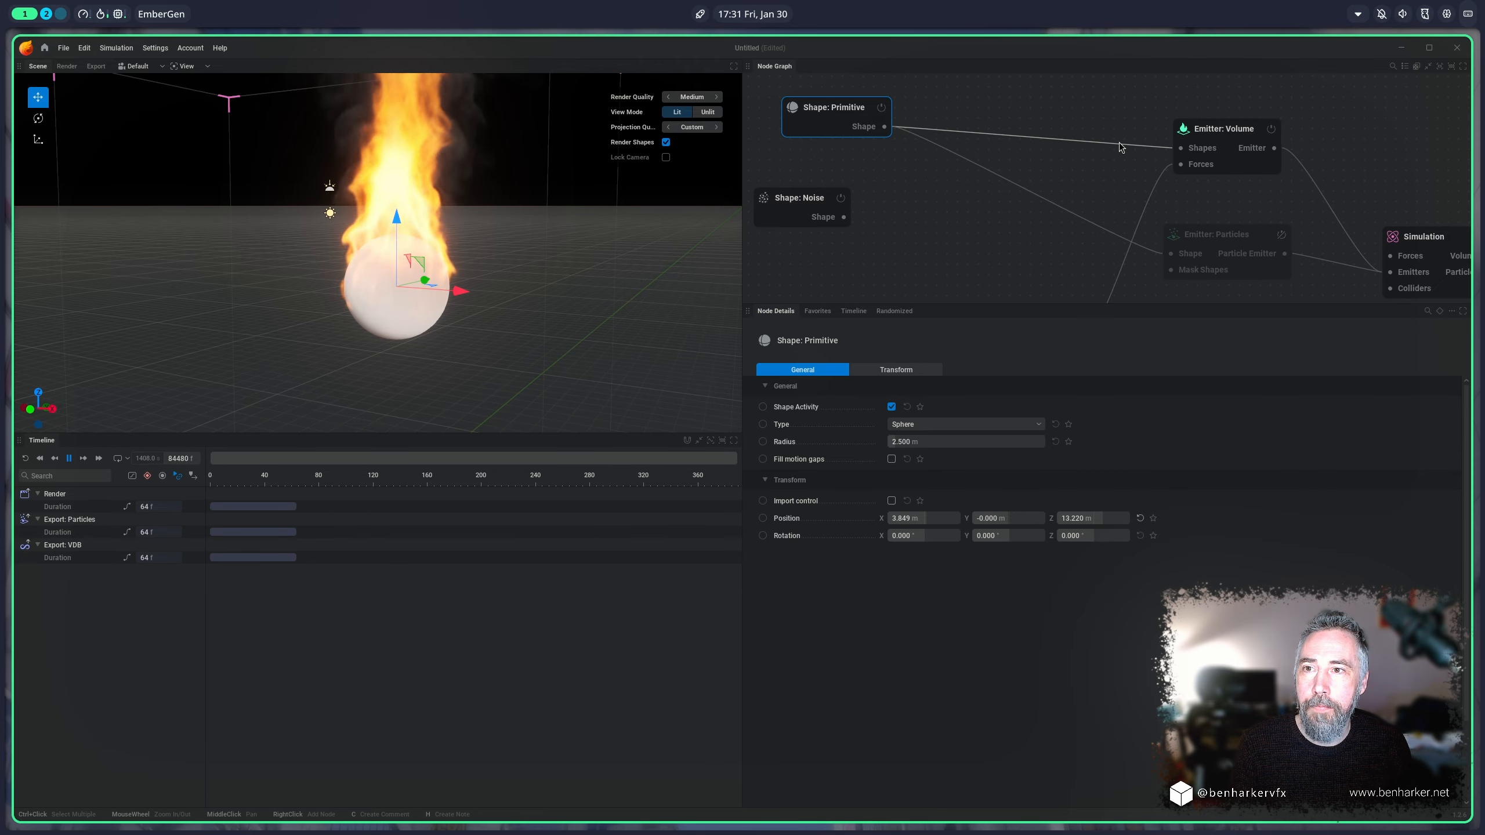
pyautogui.moveTo(1180, 148); pyautogui.dragTo(1046, 134)
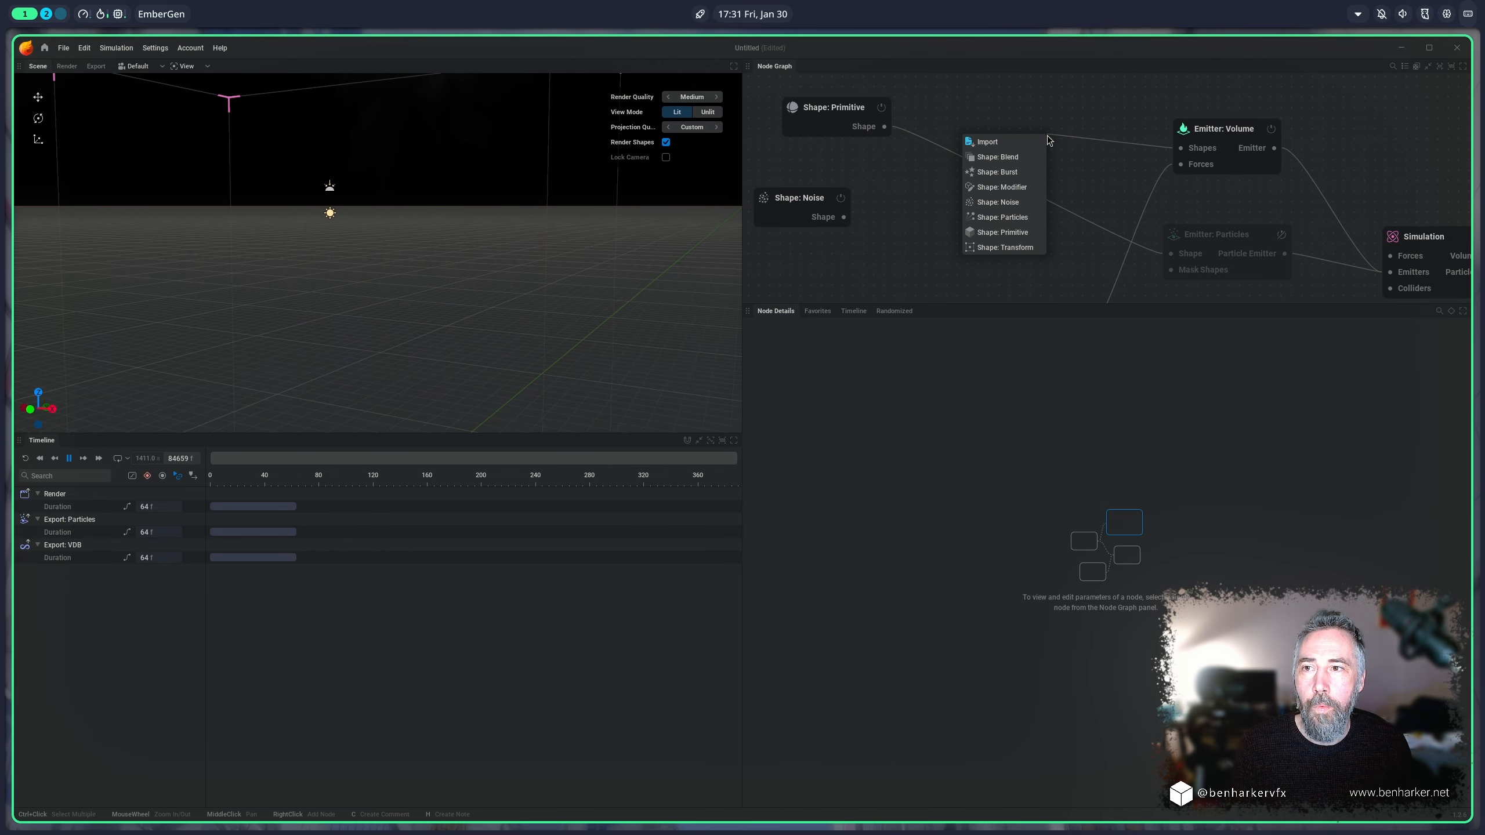
pyautogui.click(1011, 157)
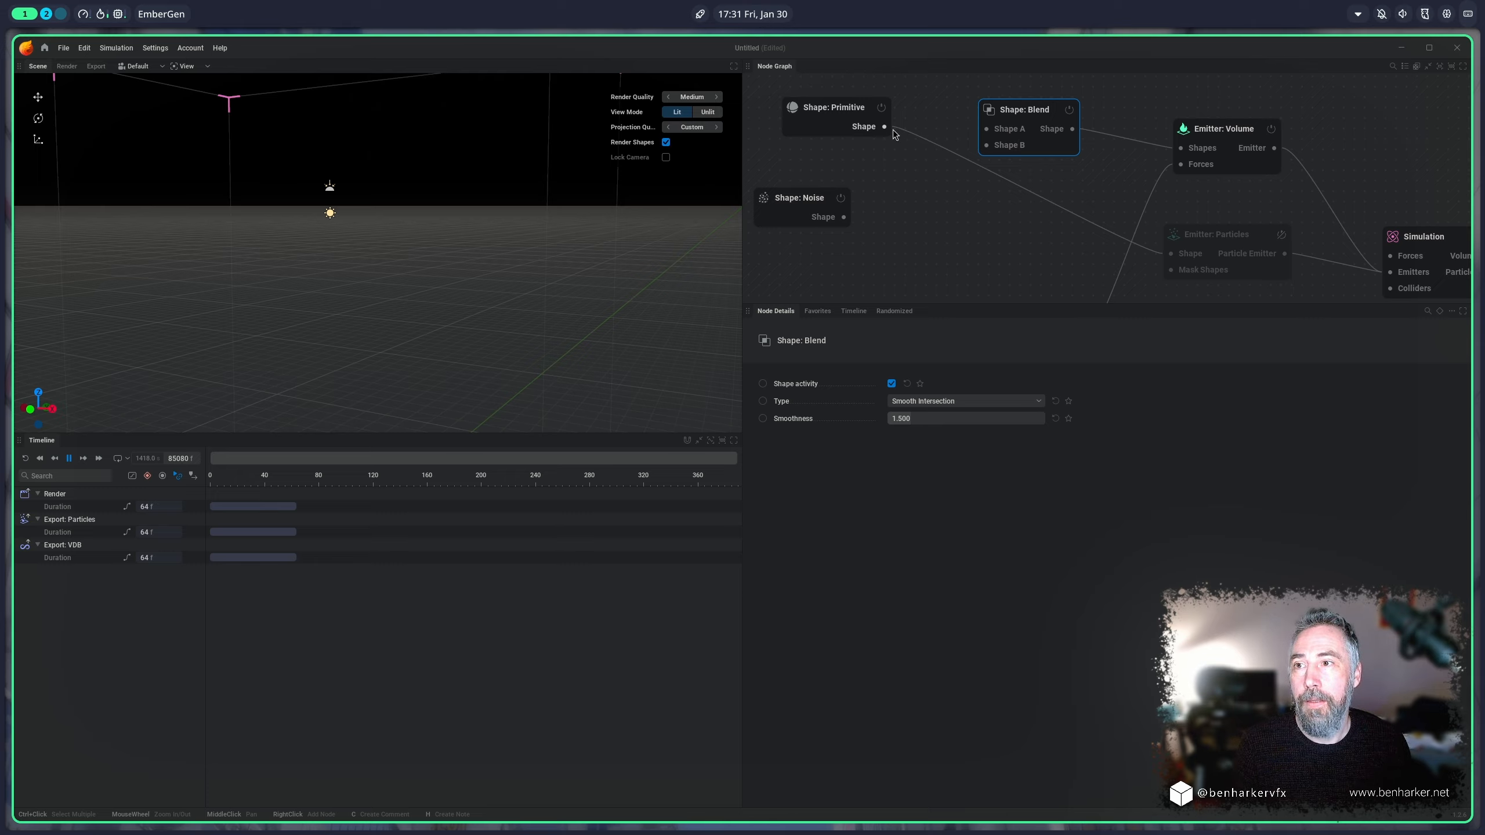
pyautogui.moveTo(885, 128); pyautogui.dragTo(986, 129)
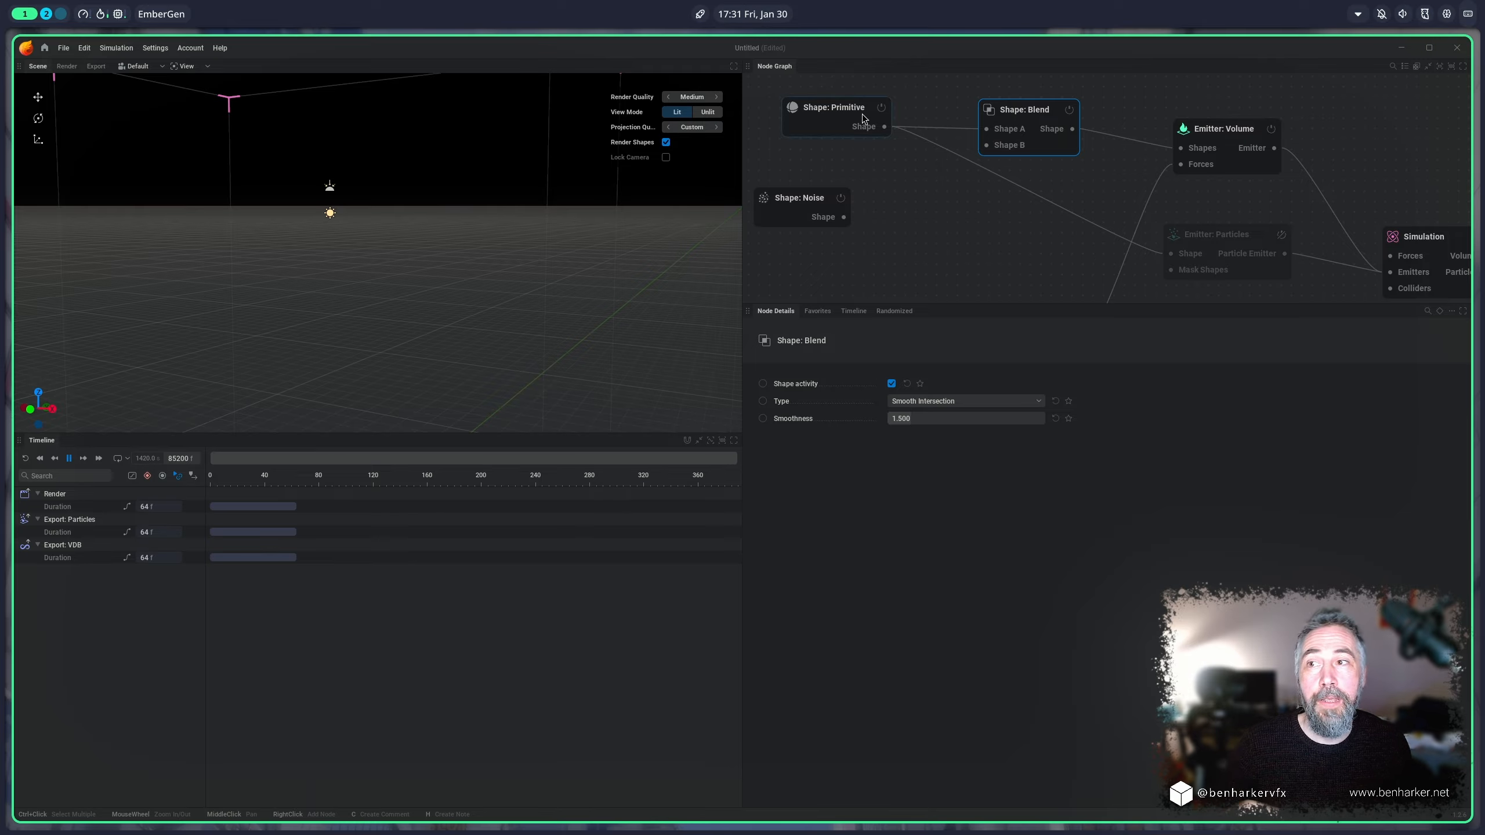
pyautogui.moveTo(863, 118); pyautogui.dragTo(858, 112)
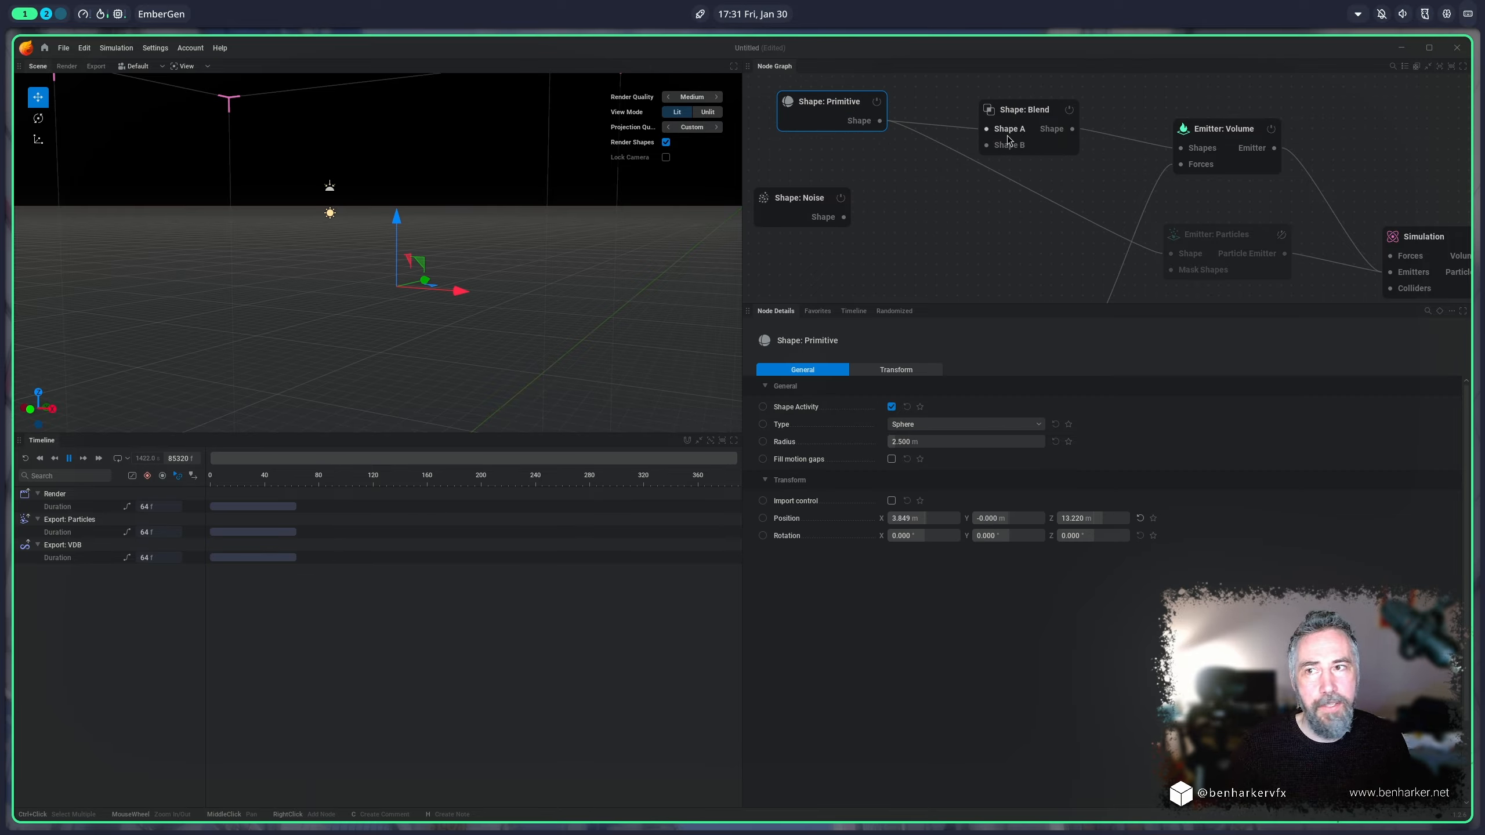
# Step: Add a Shape: Noise node feeding Shape B of the blend and set its scale to 3.667
pyautogui.moveTo(987, 147); pyautogui.dragTo(916, 171)
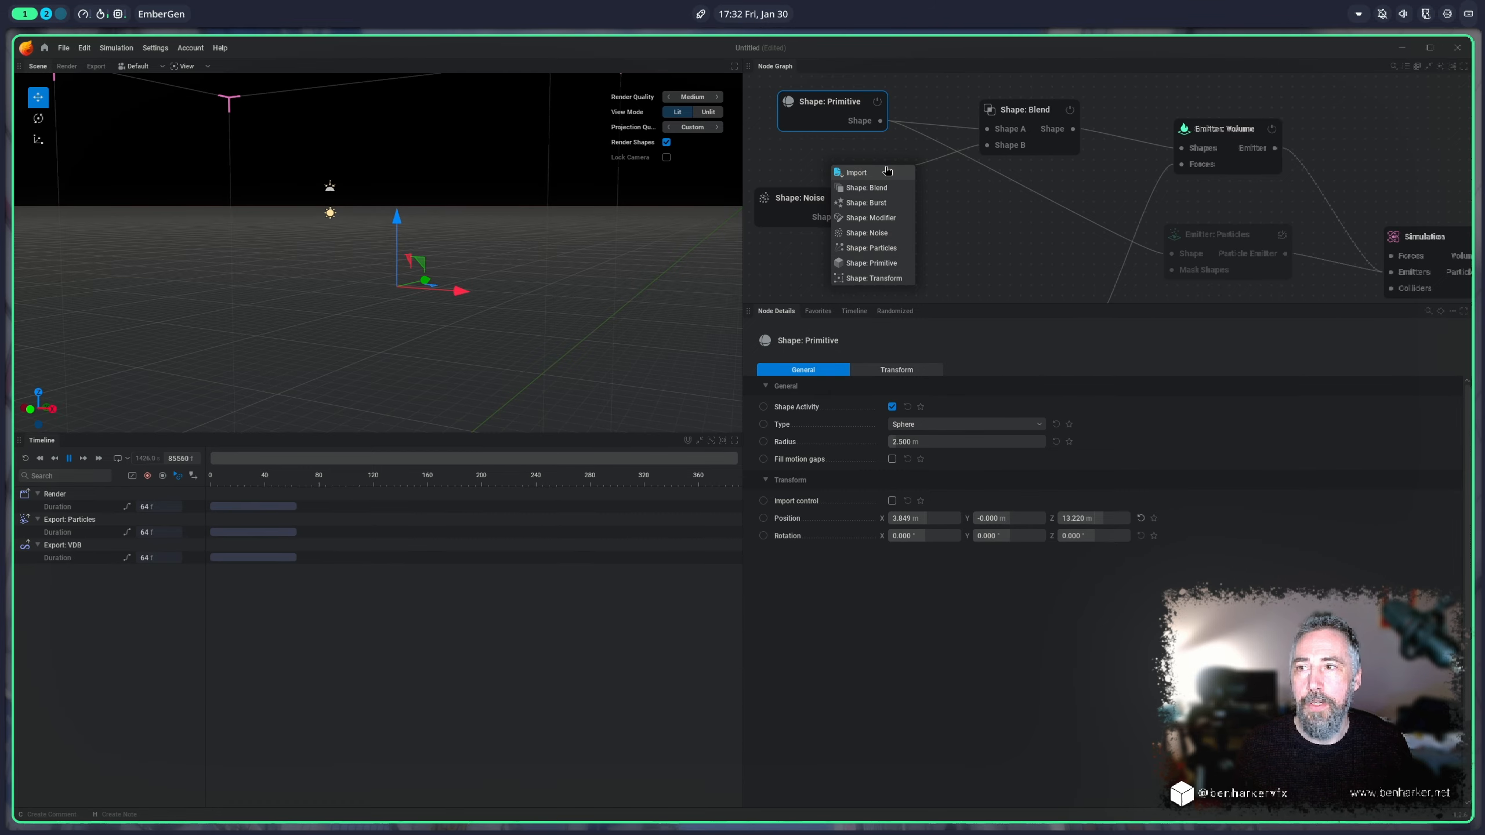
pyautogui.click(884, 232)
pyautogui.moveTo(863, 149); pyautogui.dragTo(841, 158)
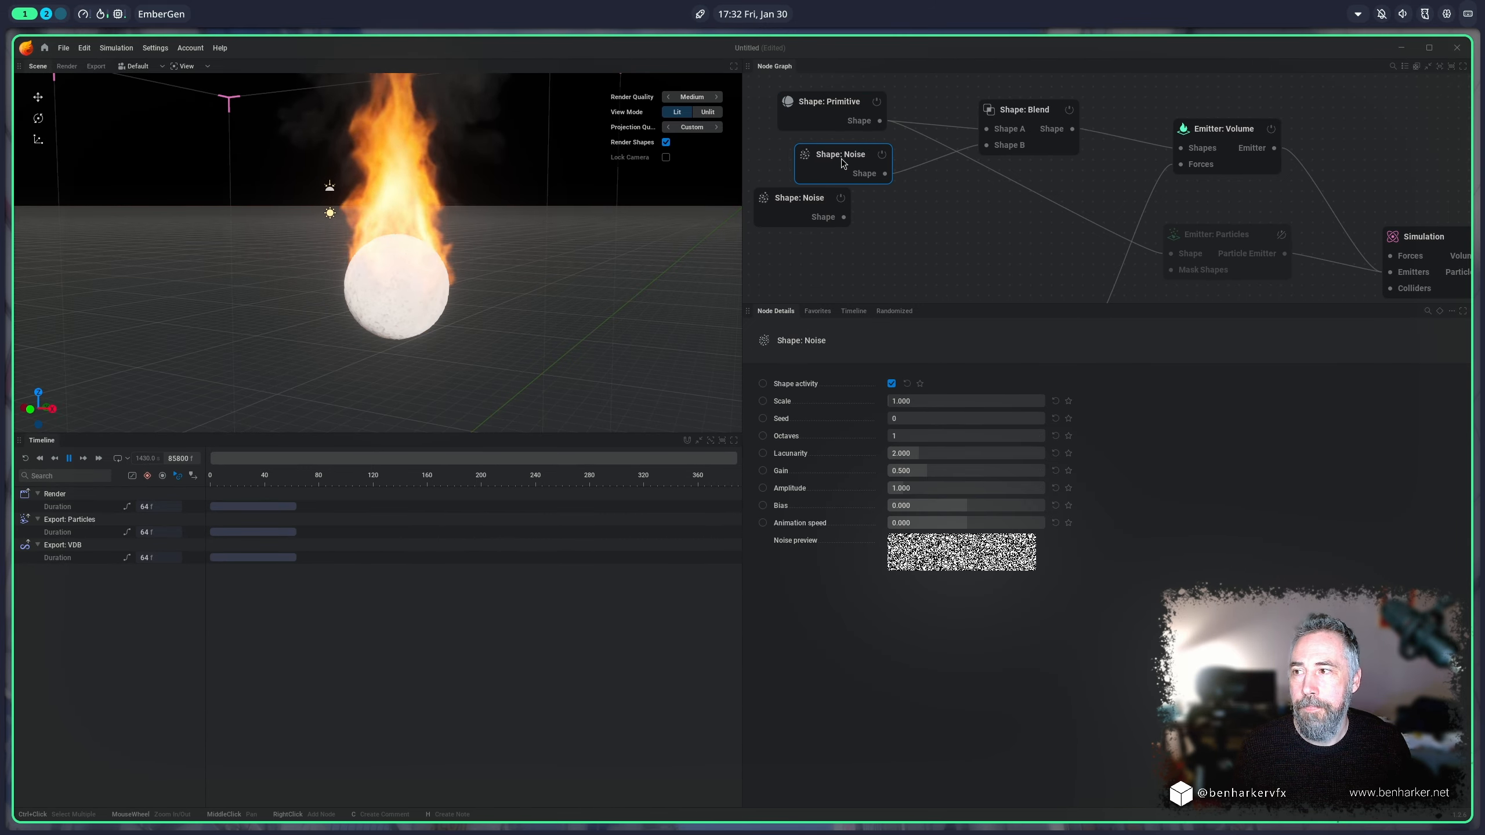
pyautogui.scroll(5, 373, 317)
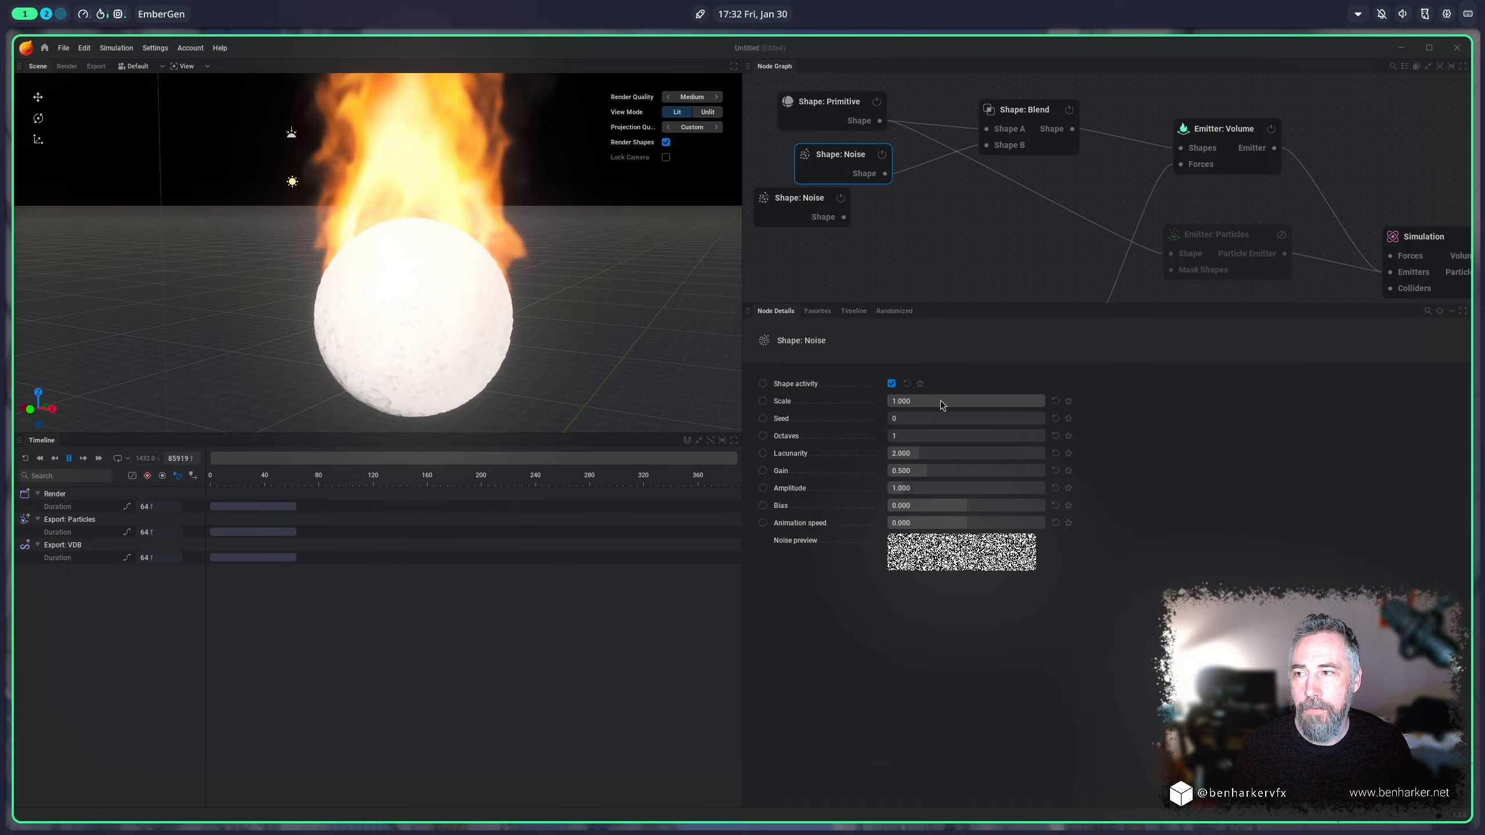
pyautogui.moveTo(943, 402); pyautogui.dragTo(970, 401)
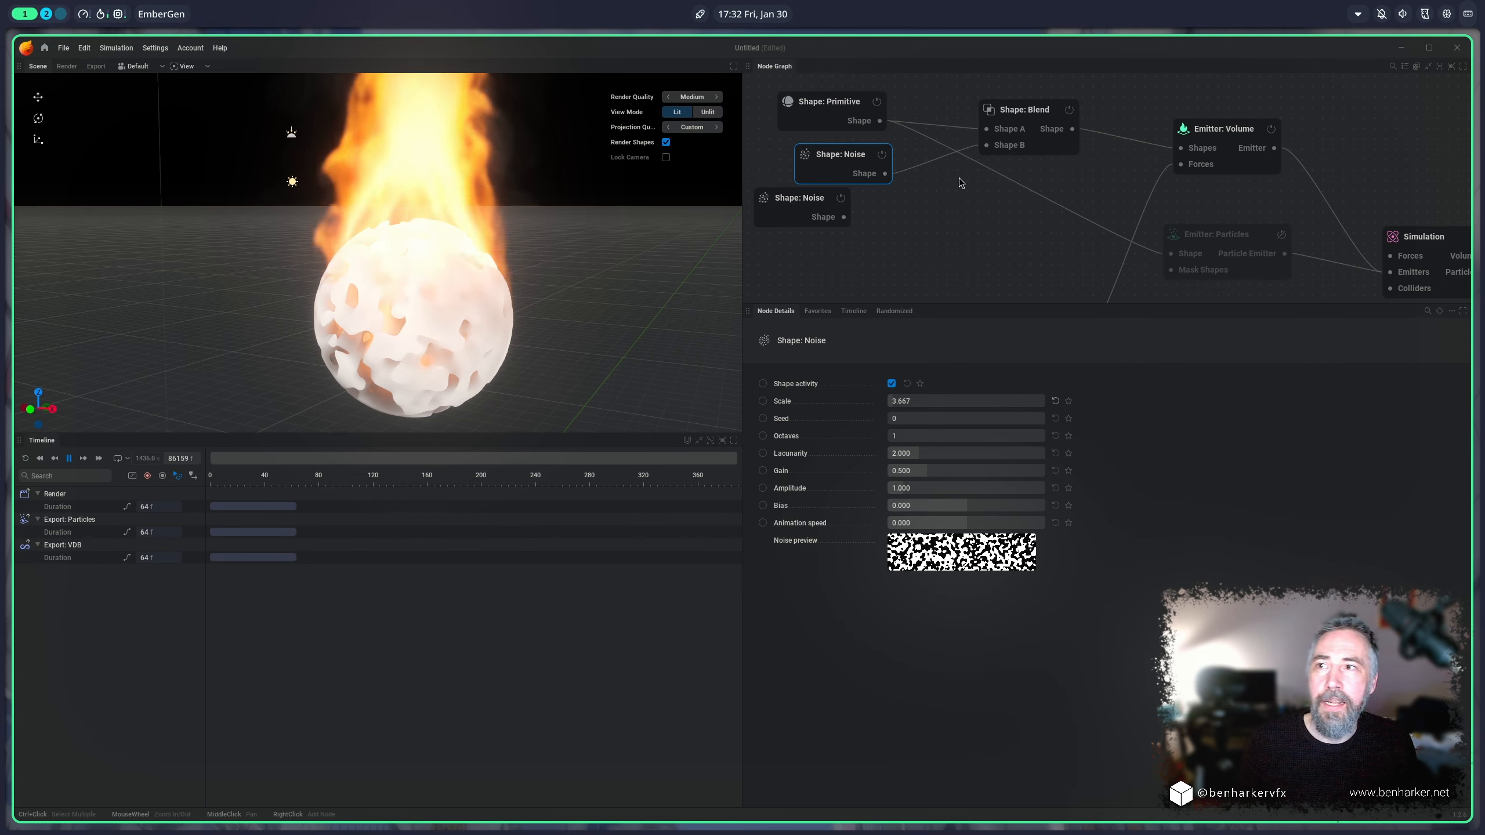
# Step: Try the Smooth Union type on the shape blend, and set the blend type to Subtraction
pyautogui.click(824, 110)
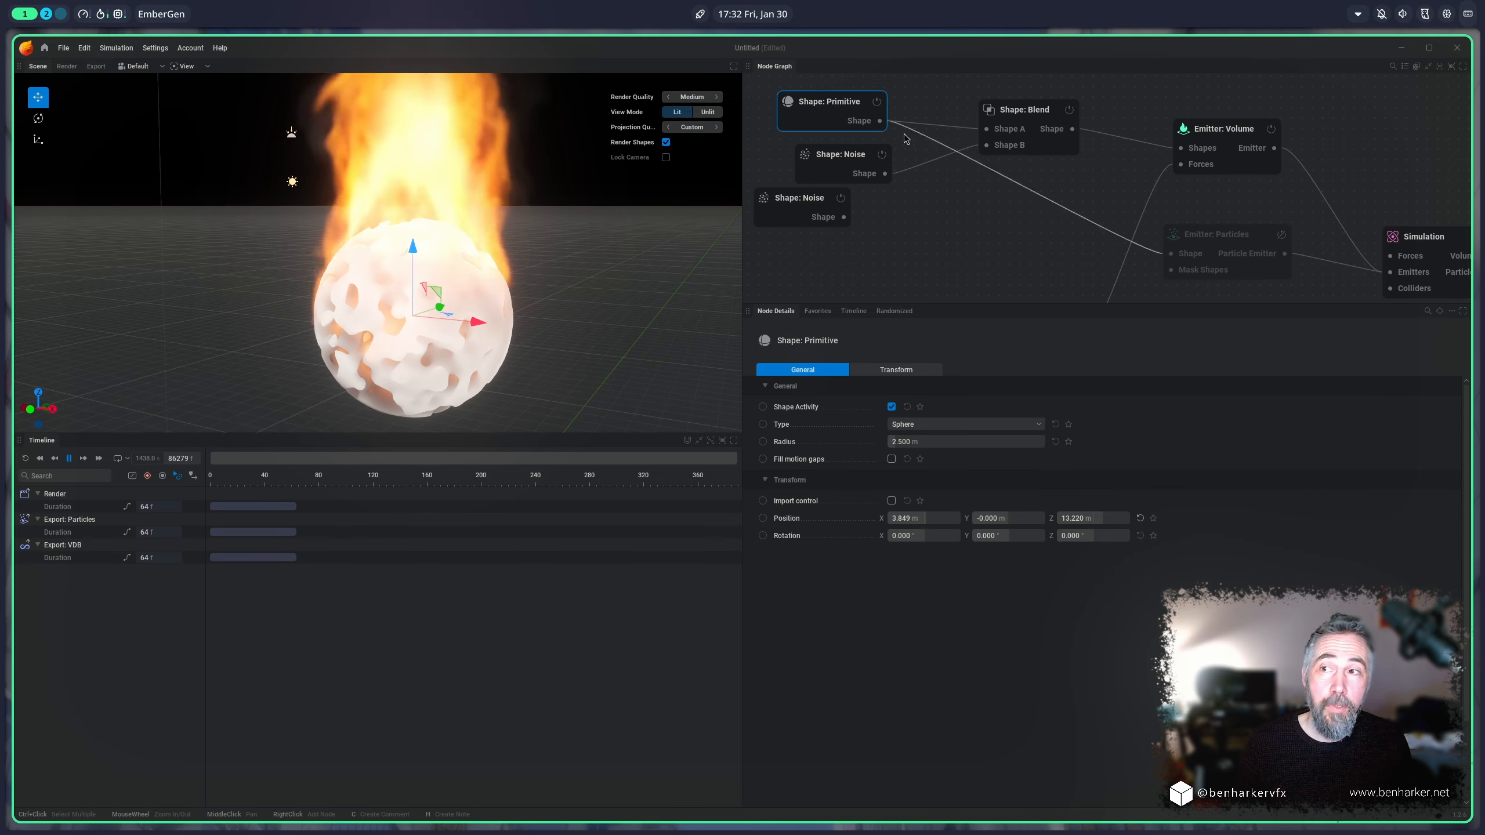
pyautogui.click(854, 161)
pyautogui.click(1032, 111)
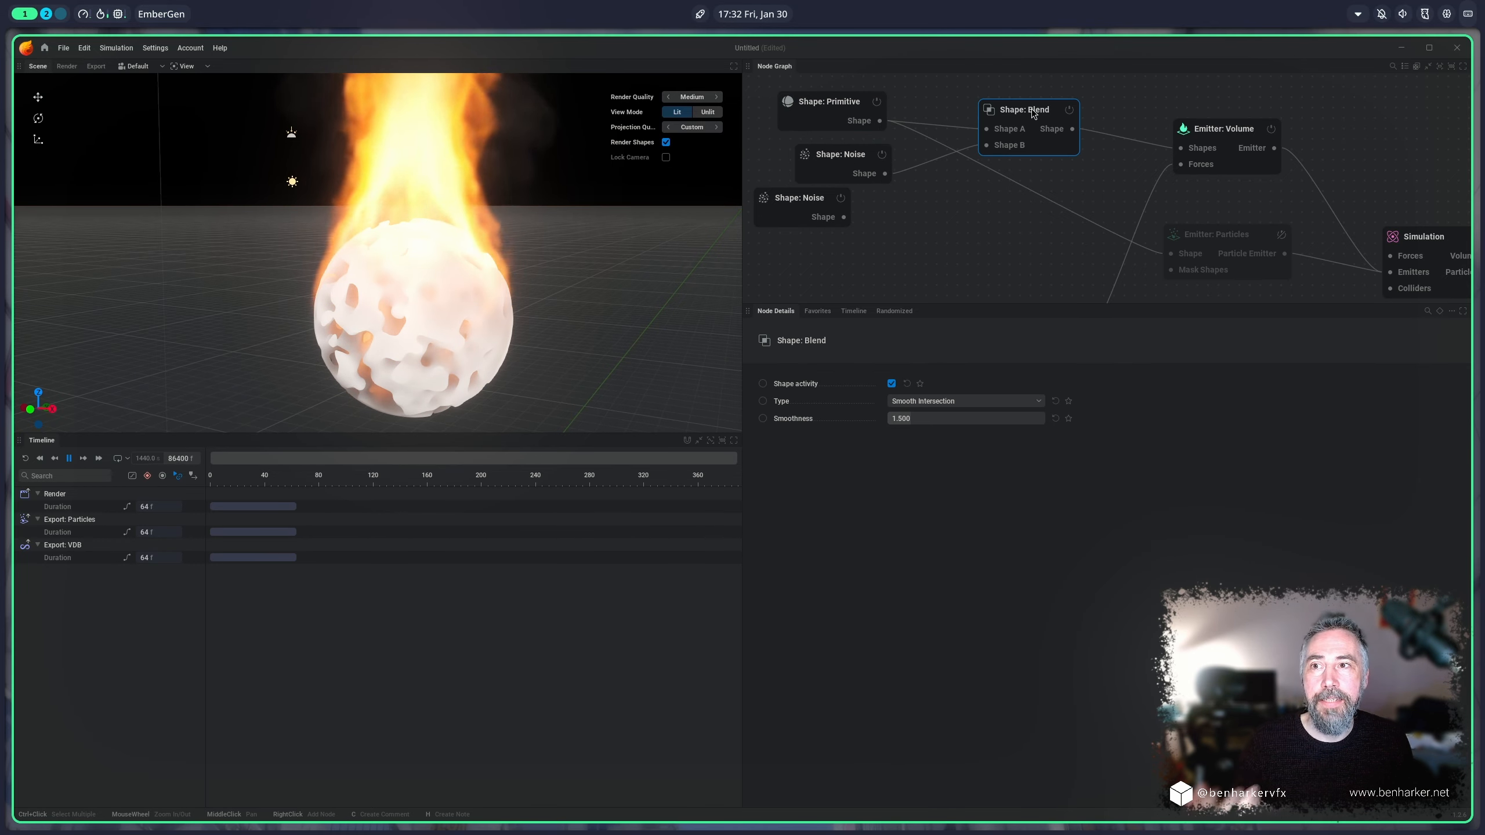
pyautogui.click(964, 401)
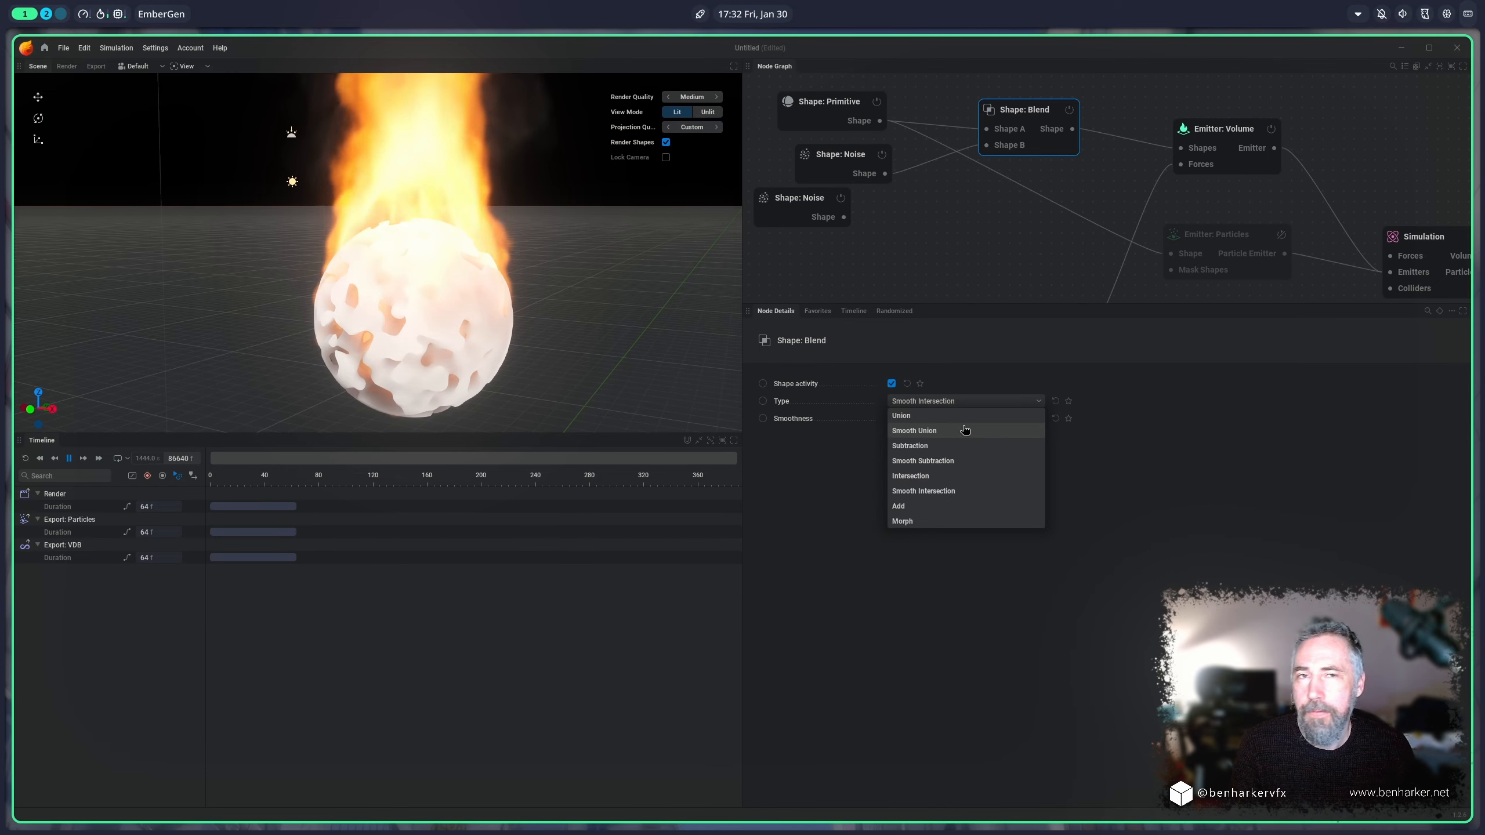
pyautogui.click(964, 430)
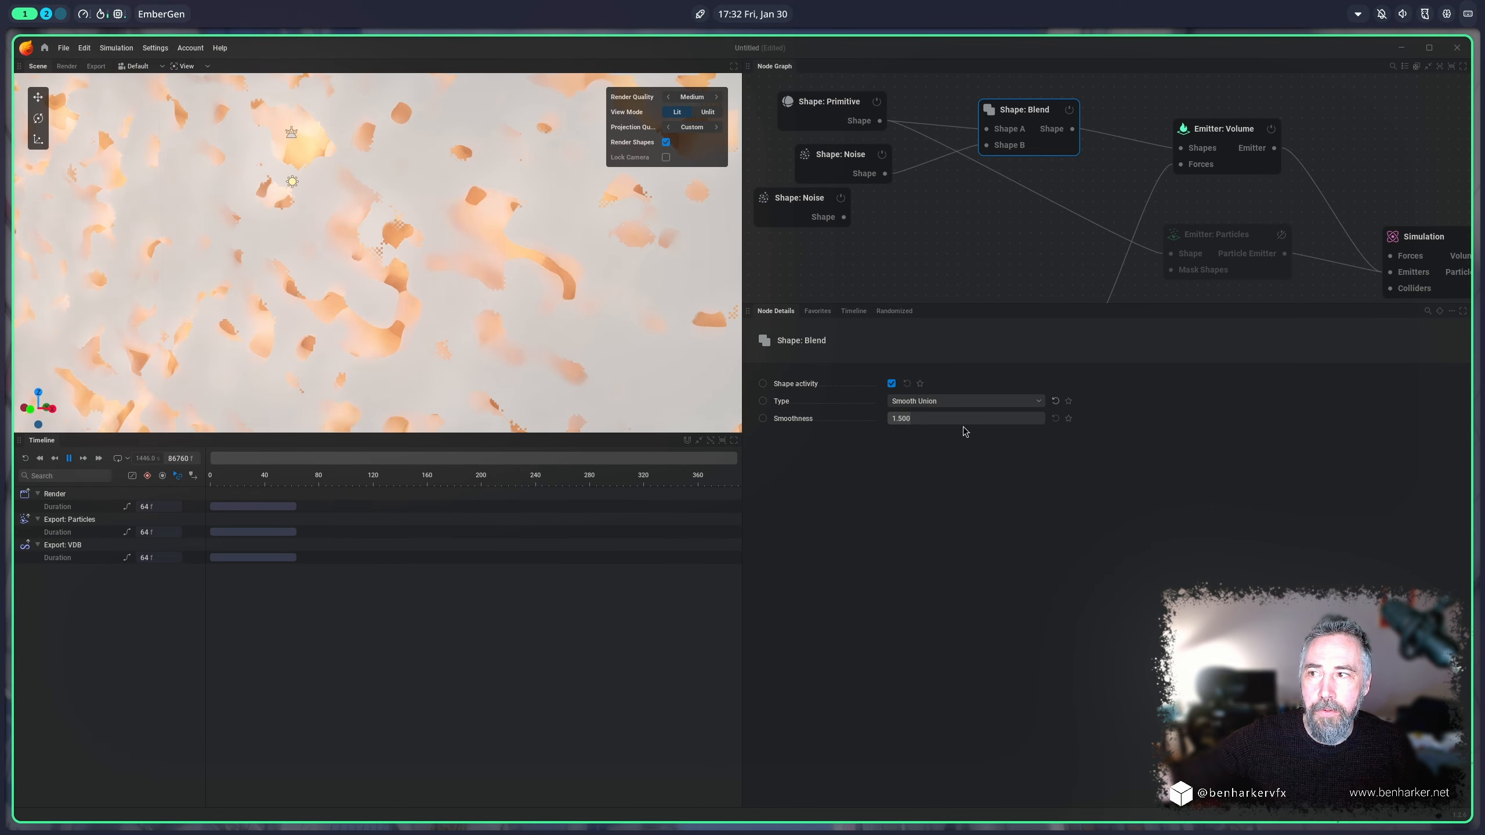
pyautogui.click(973, 408)
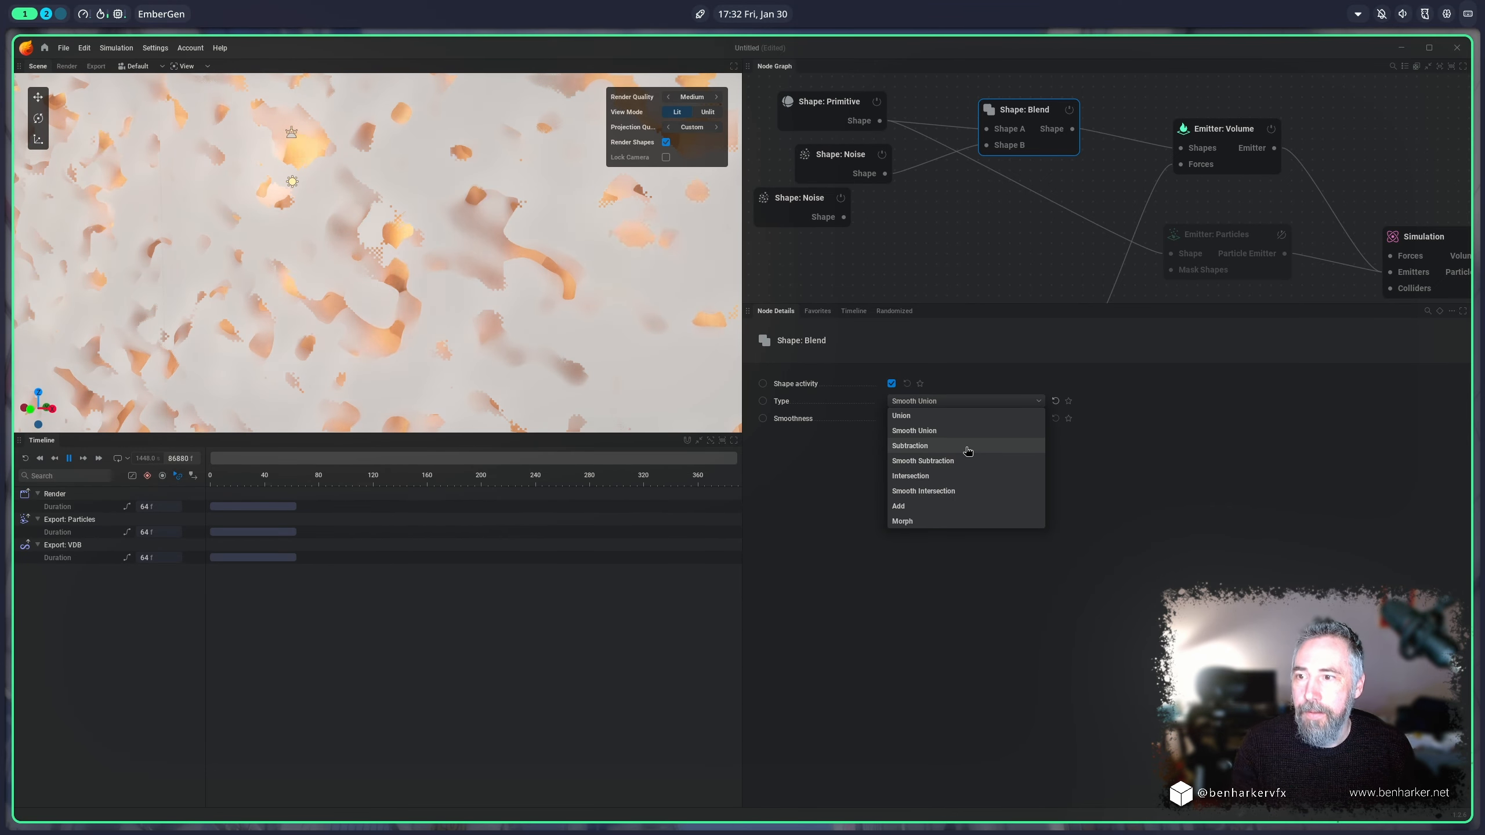
pyautogui.click(929, 461)
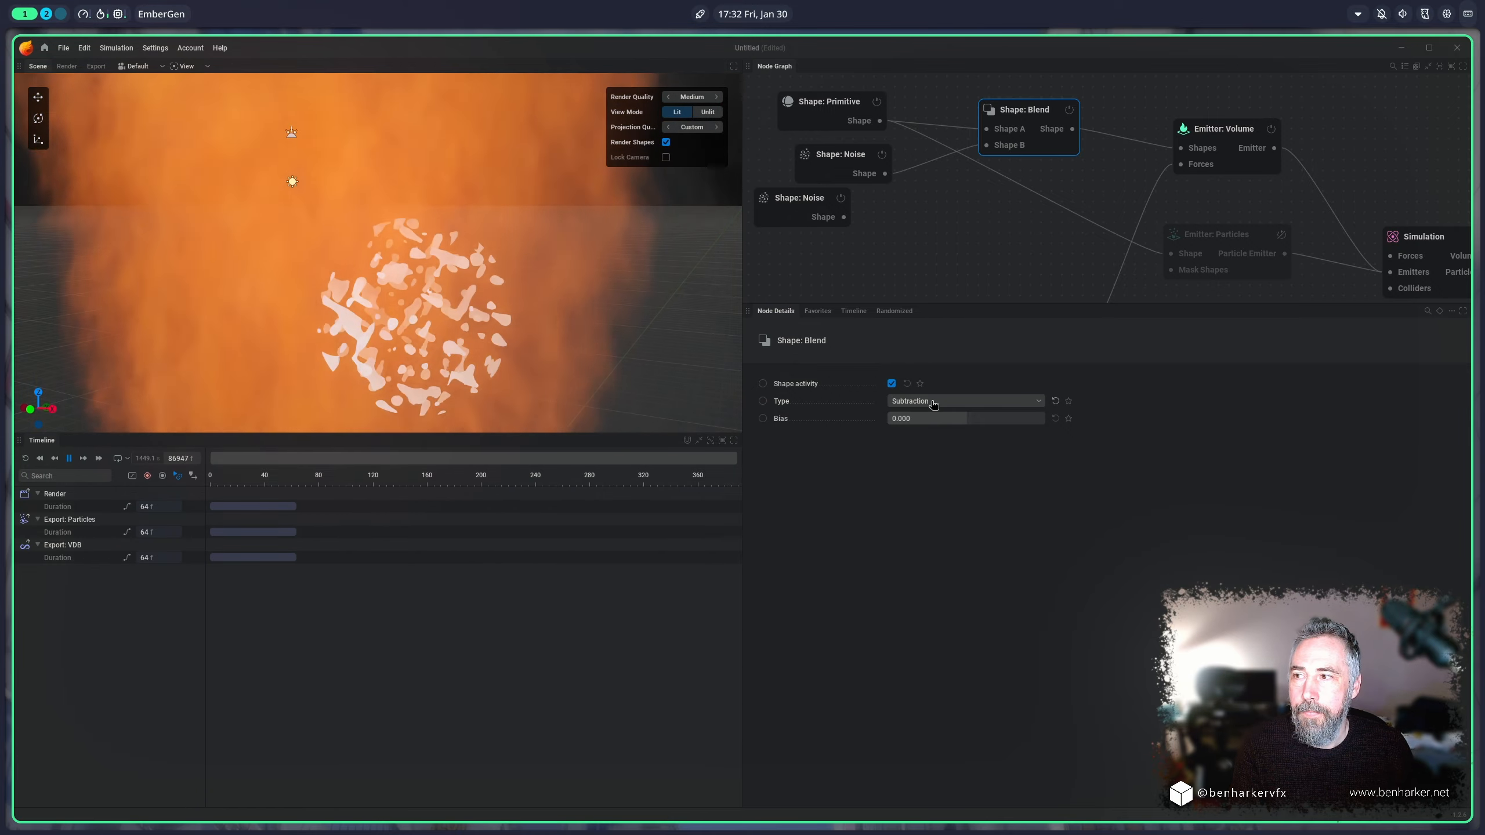
# Step: Move the unconnected noise node aside, and set the connected noise's octaves to 7 and animation speed to 0.333
pyautogui.moveTo(821, 210); pyautogui.dragTo(834, 269)
pyautogui.click(828, 156)
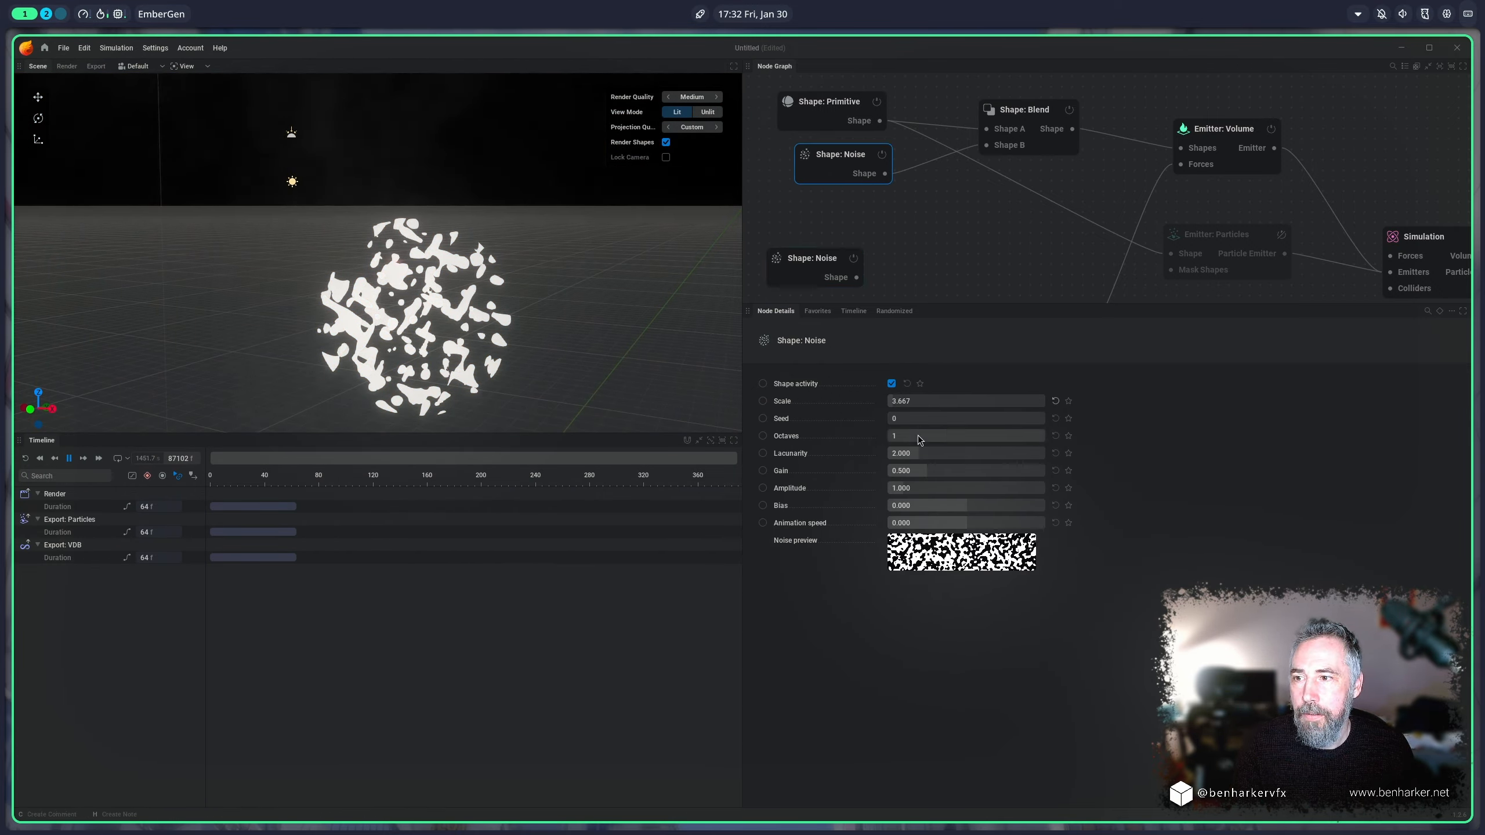
pyautogui.moveTo(900, 436); pyautogui.dragTo(1026, 435)
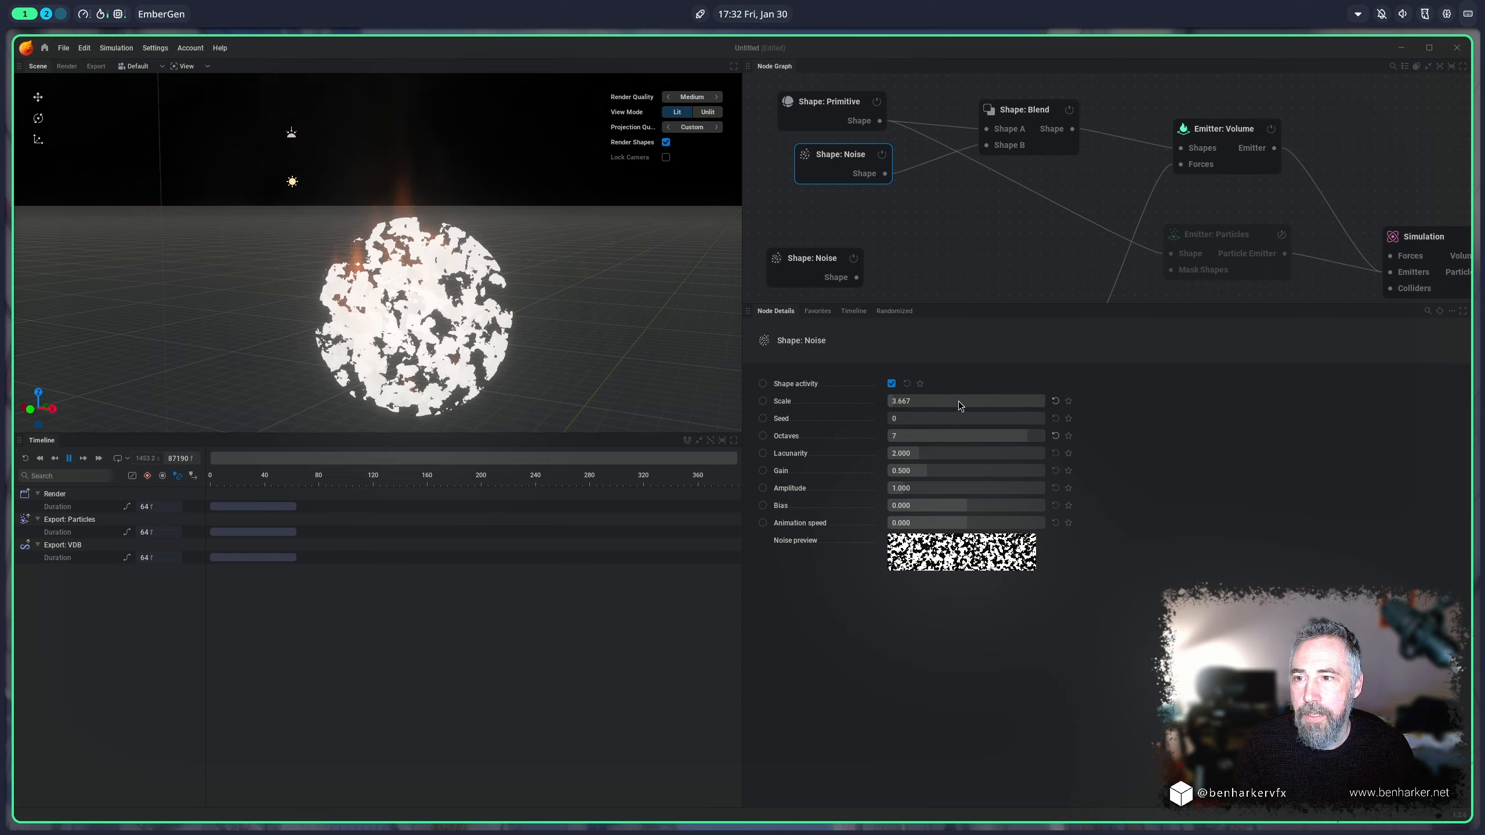
pyautogui.click(981, 523)
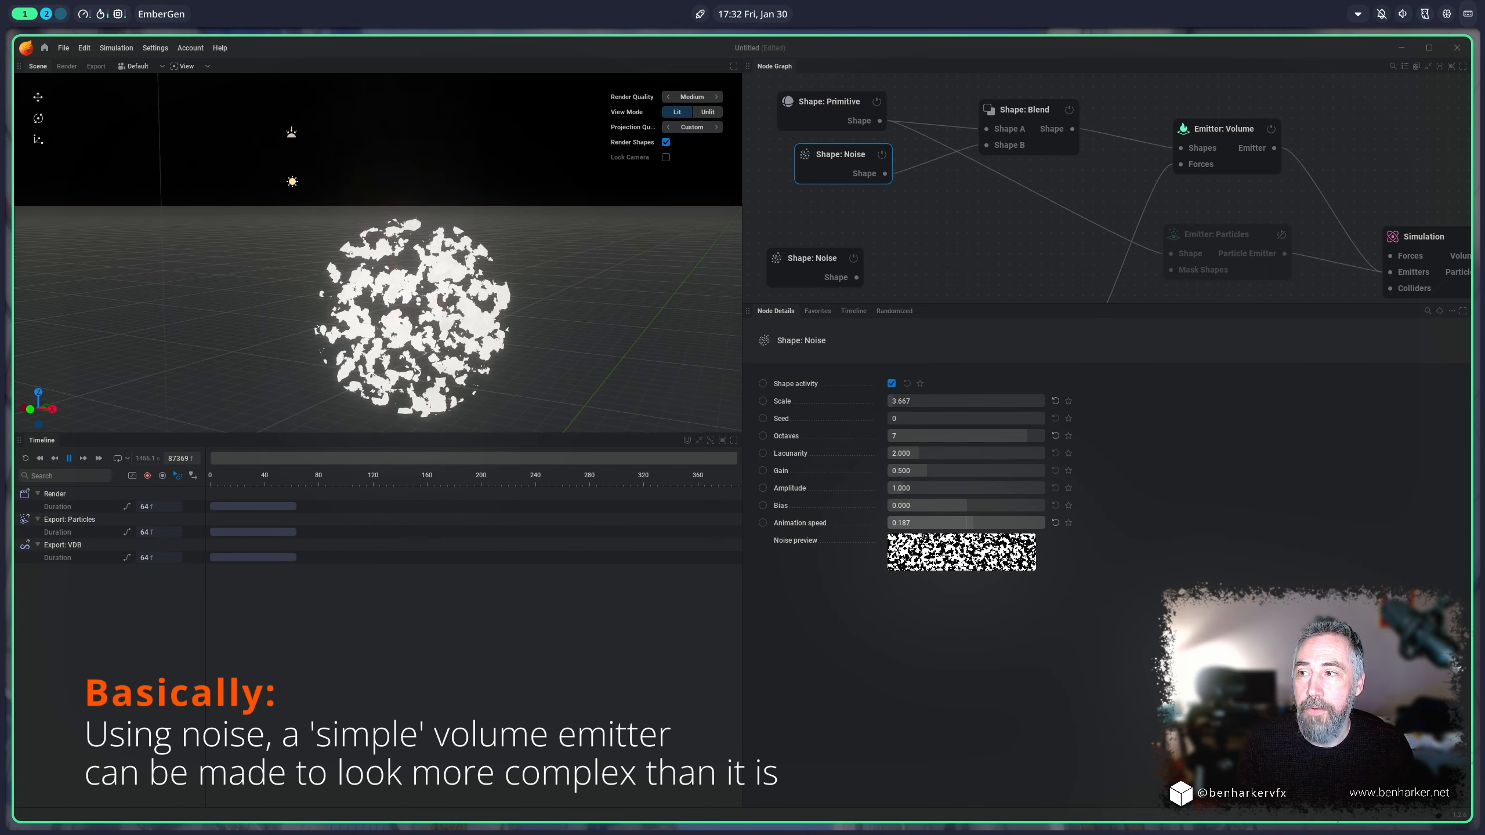
pyautogui.moveTo(974, 523); pyautogui.dragTo(979, 524)
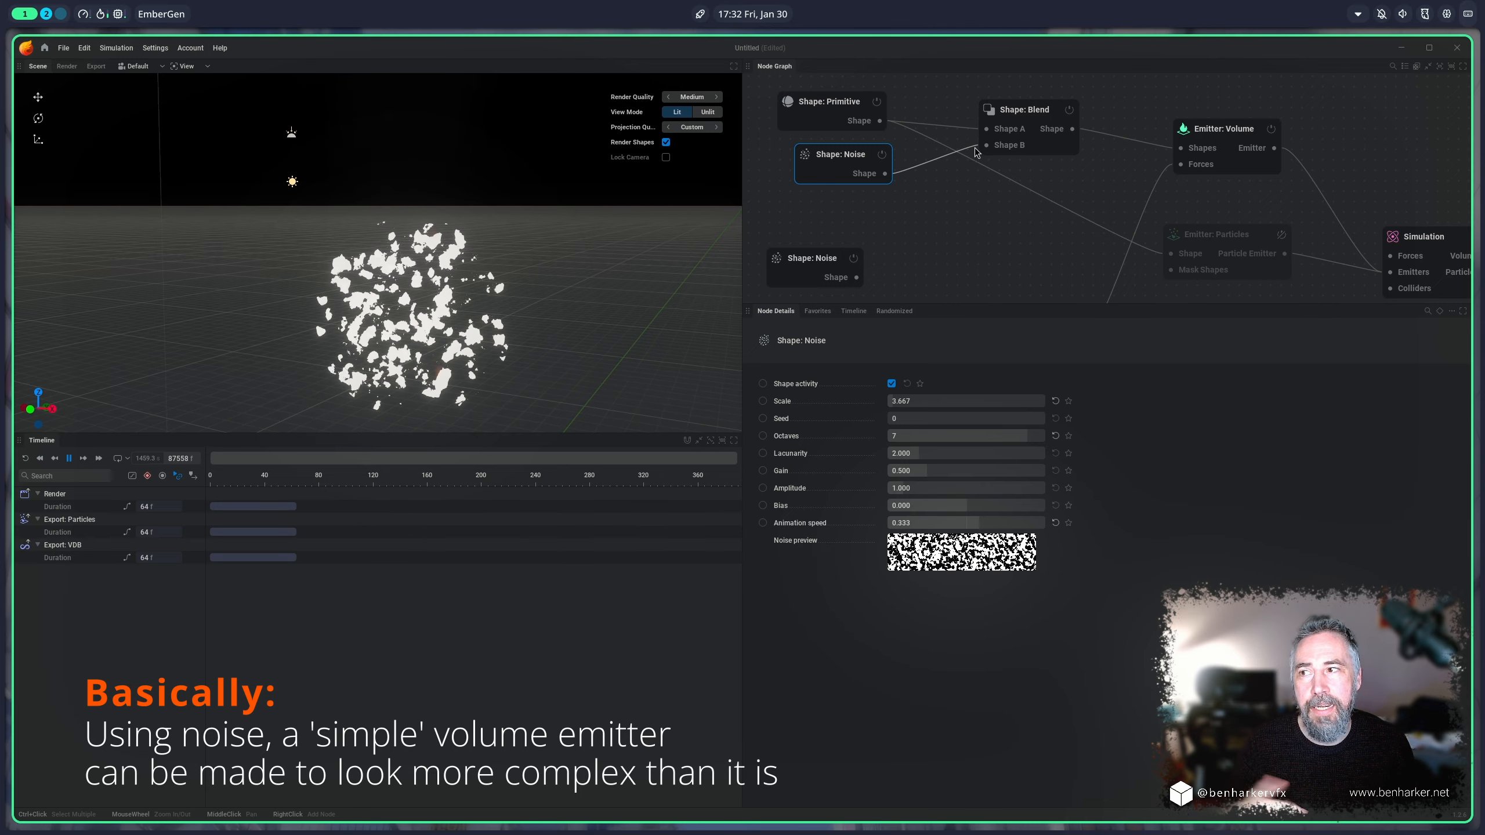
# Step: Turn off Show emitter on the volume emitter, and enable the particle emitter in place of the volume emitter
pyautogui.click(1205, 135)
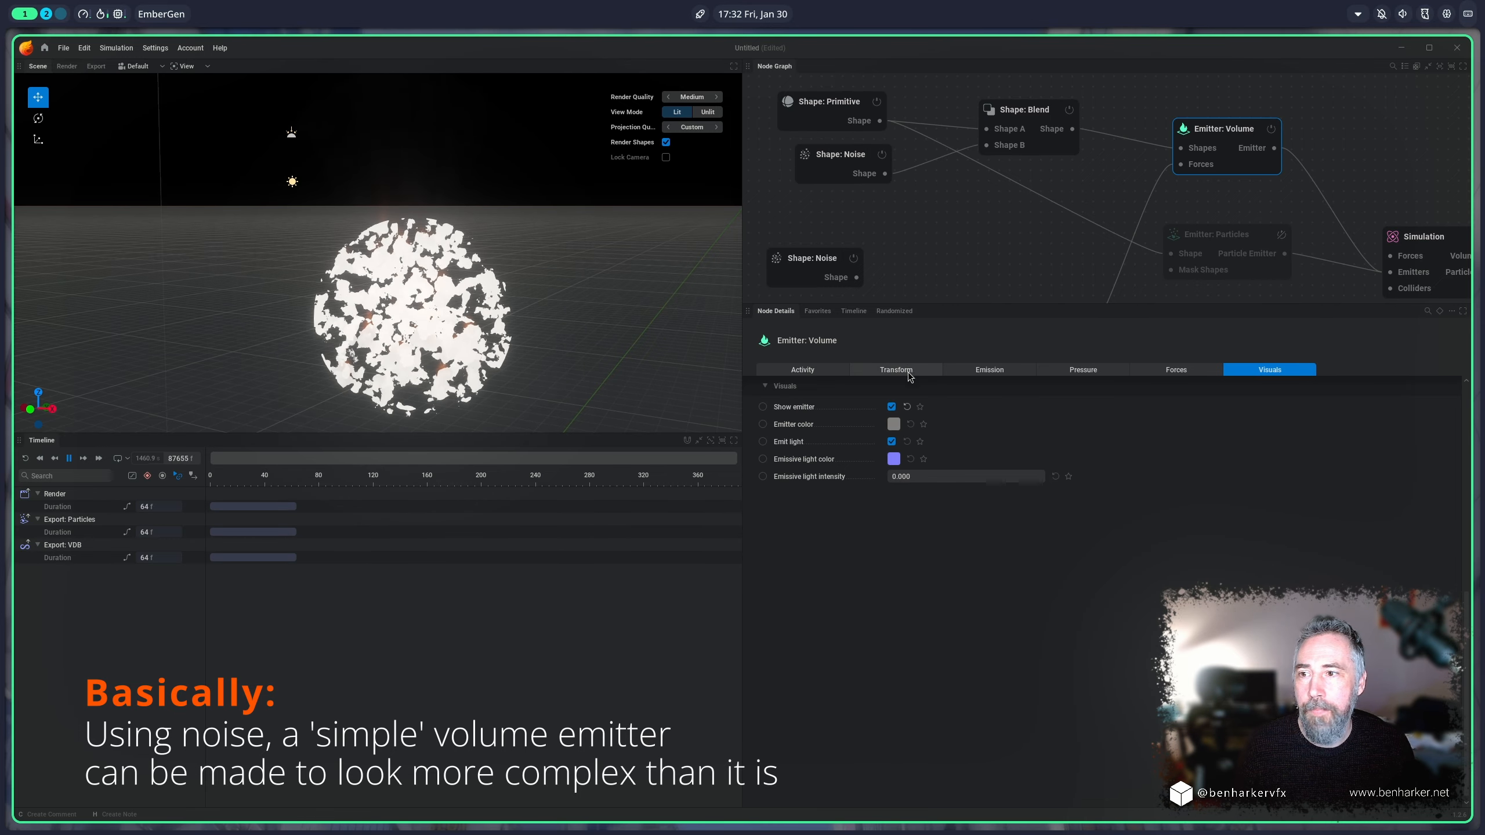
pyautogui.click(892, 407)
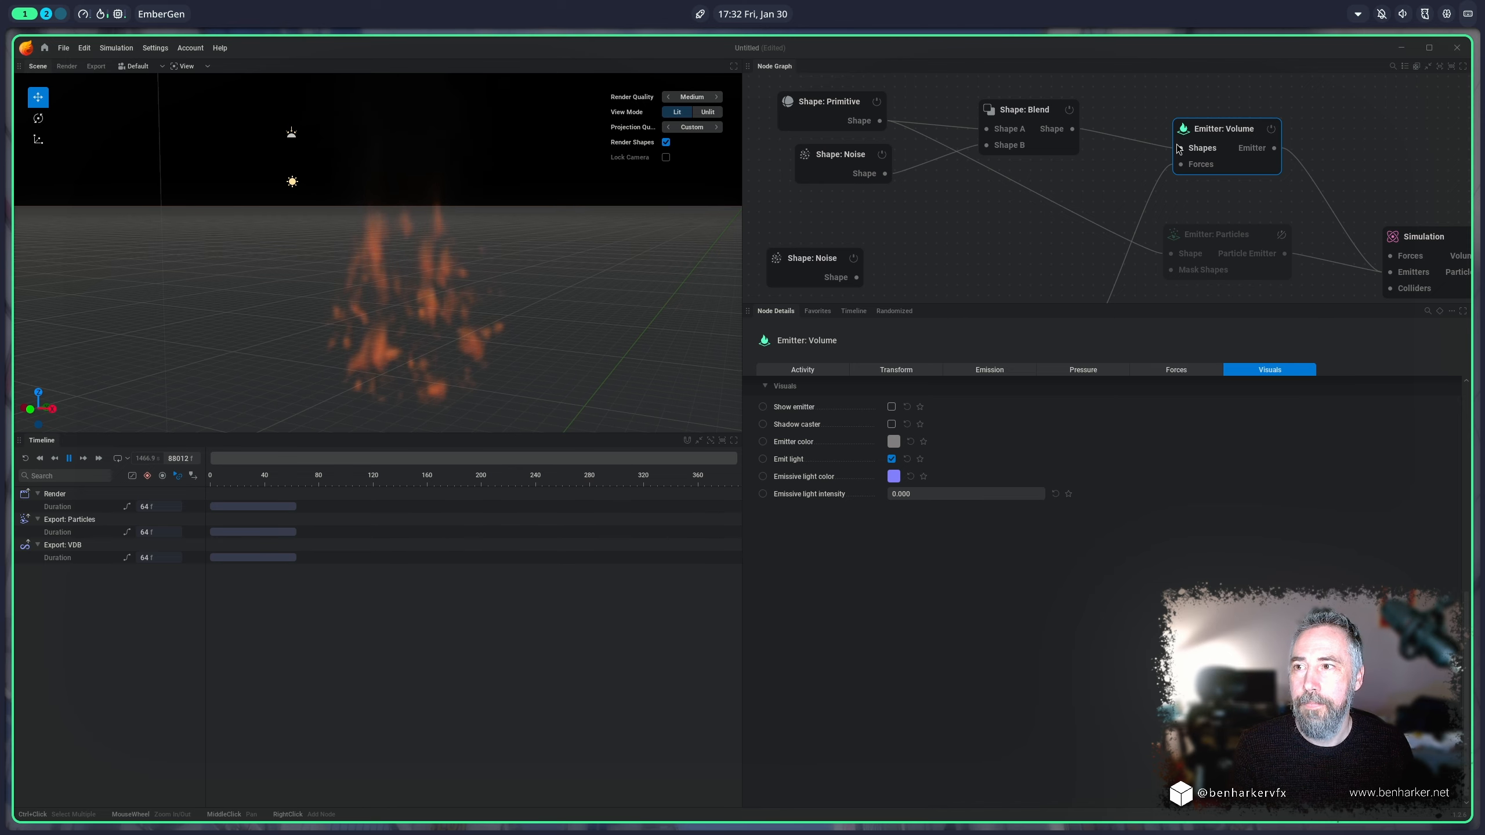
pyautogui.moveTo(1050, 119); pyautogui.dragTo(1028, 200)
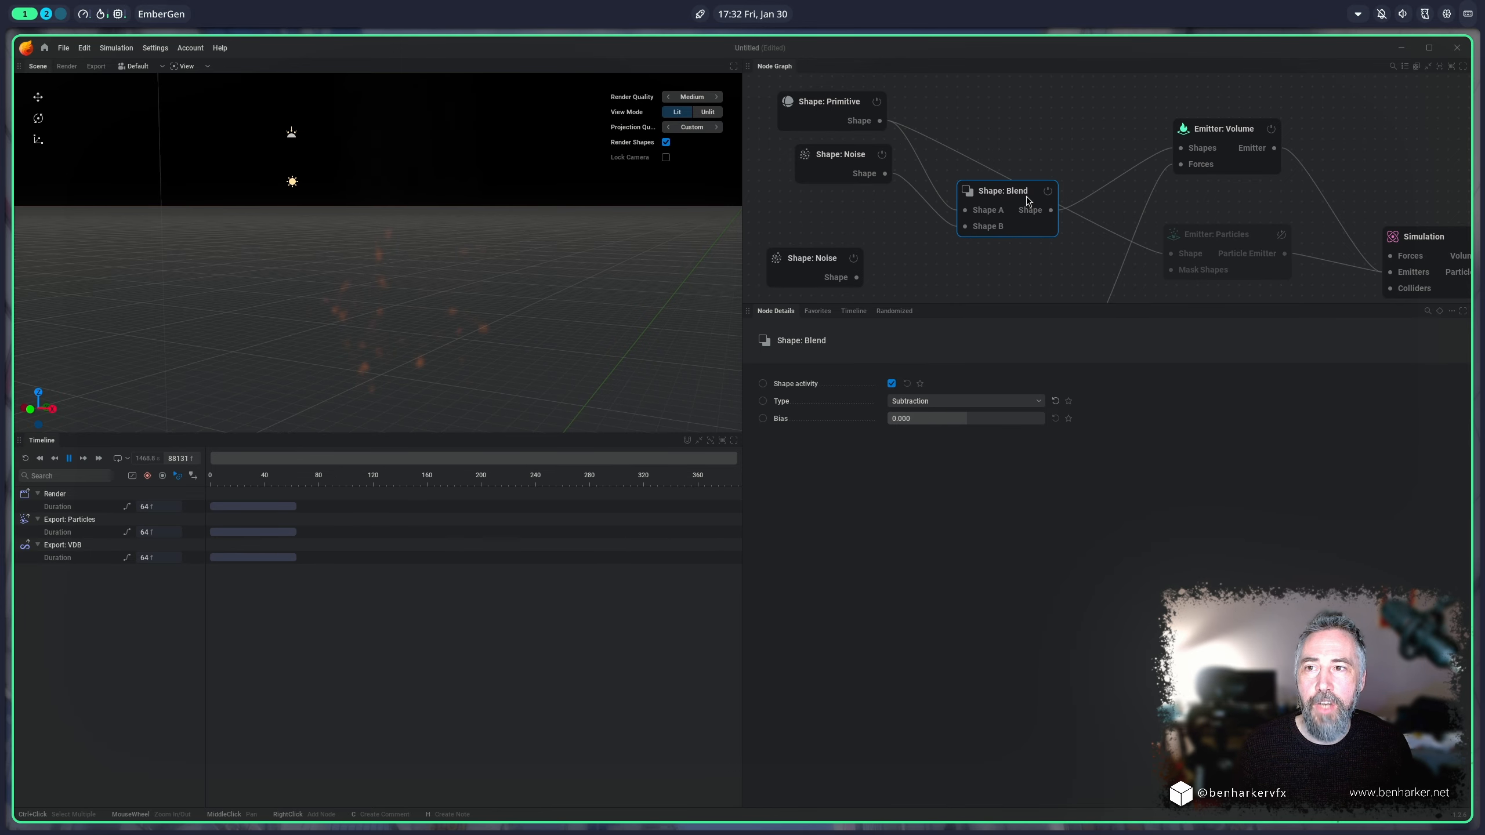
pyautogui.click(1281, 234)
pyautogui.click(1271, 129)
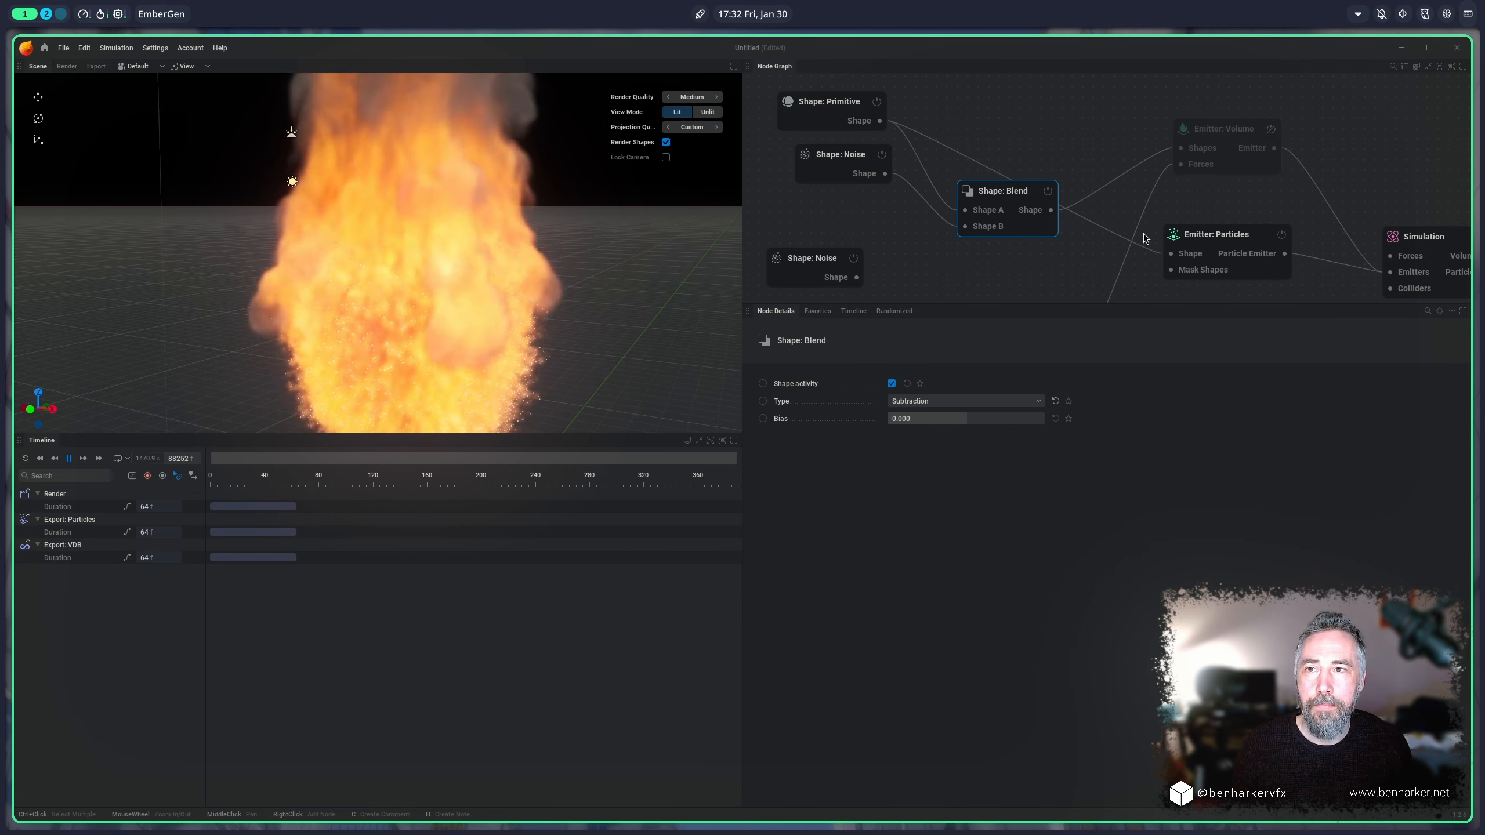
# Step: Disconnect the primitive from the particle emitter and try to feed its Shape input from the shape blend
pyautogui.moveTo(1170, 254); pyautogui.dragTo(1174, 256)
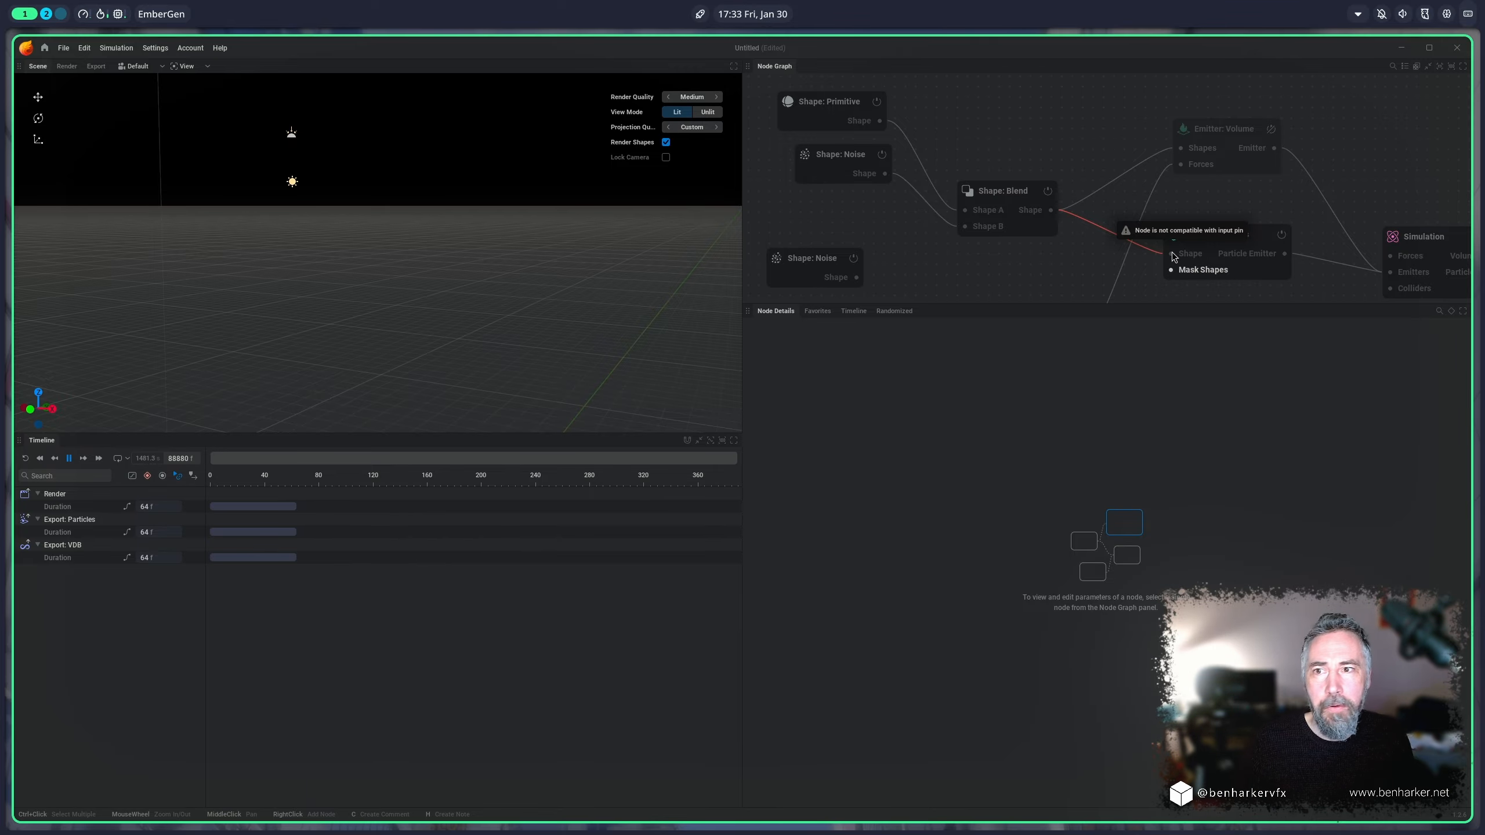
pyautogui.moveTo(1174, 256); pyautogui.dragTo(1146, 246)
pyautogui.moveTo(1020, 196); pyautogui.dragTo(1040, 136)
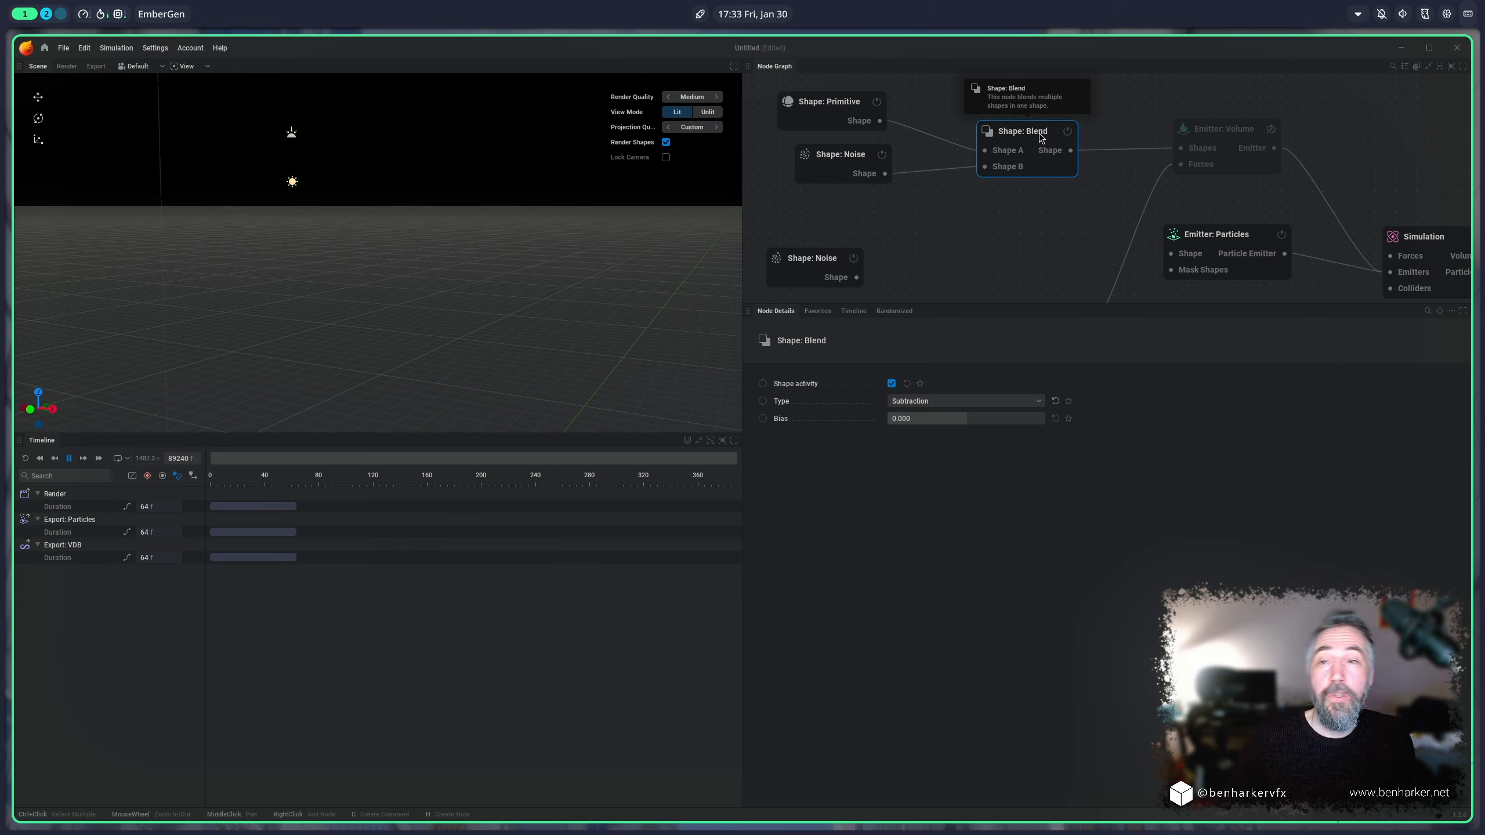
# Step: Review the volume emitter's visuals and the particle emitter's emission settings
pyautogui.click(1197, 136)
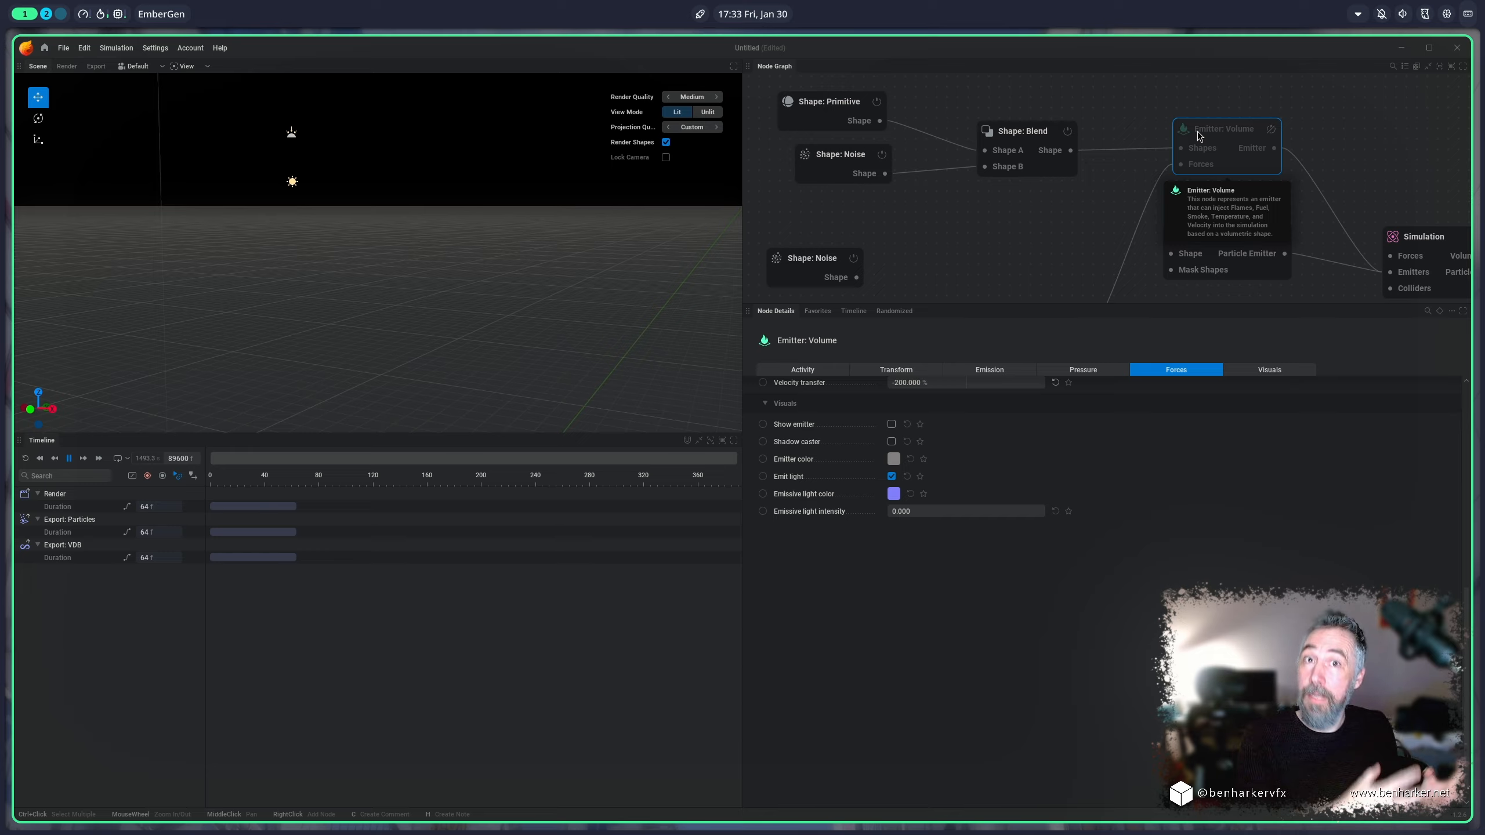
pyautogui.click(1238, 238)
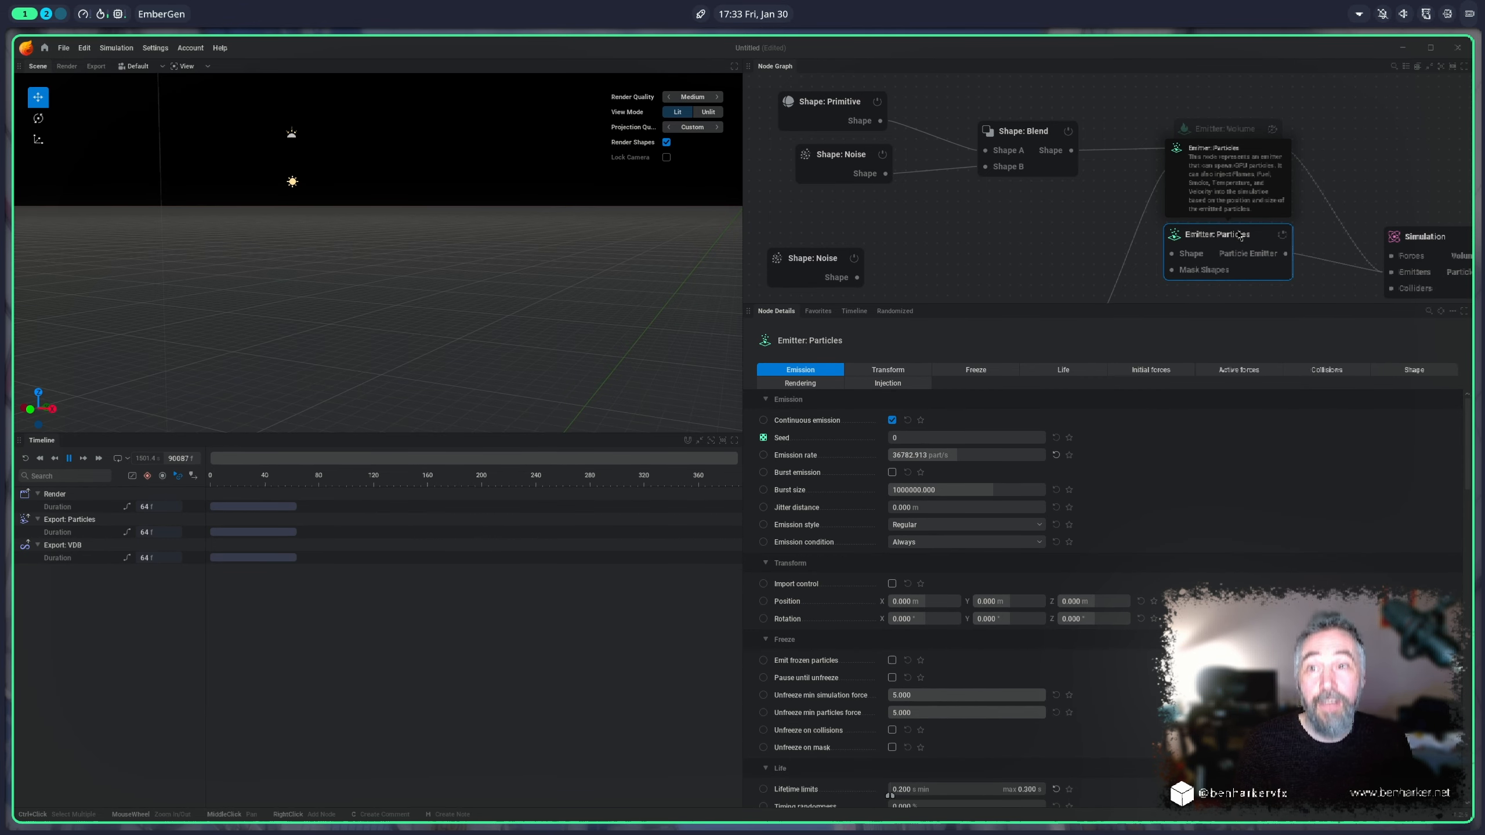
# Step: Connect the primitive shape to the particle emitter's Shape input, and set the emitter's lifetime limits to 3 s minimum and 4 s maximum
pyautogui.click(975, 370)
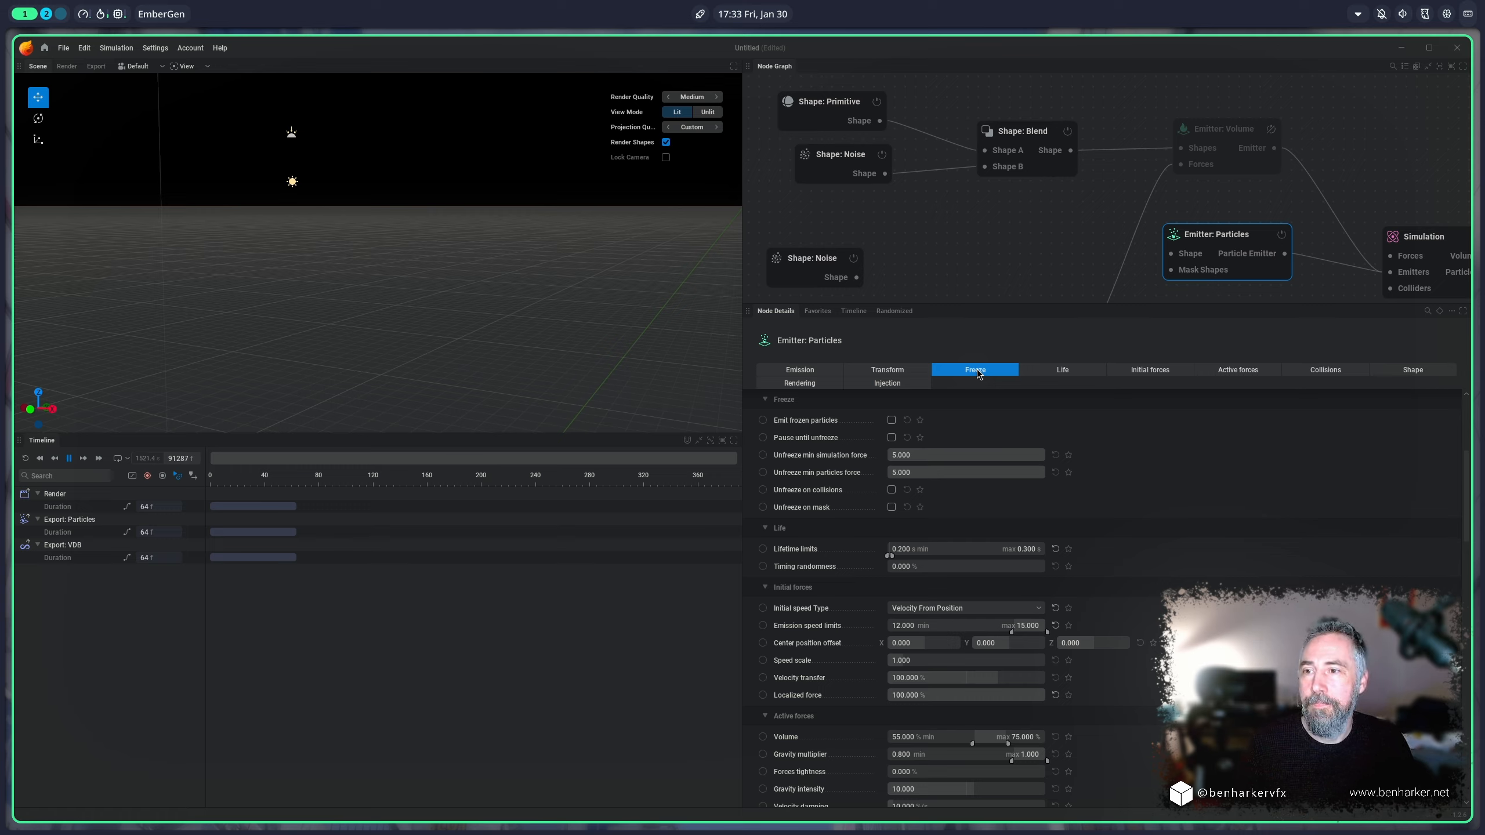
pyautogui.click(1045, 372)
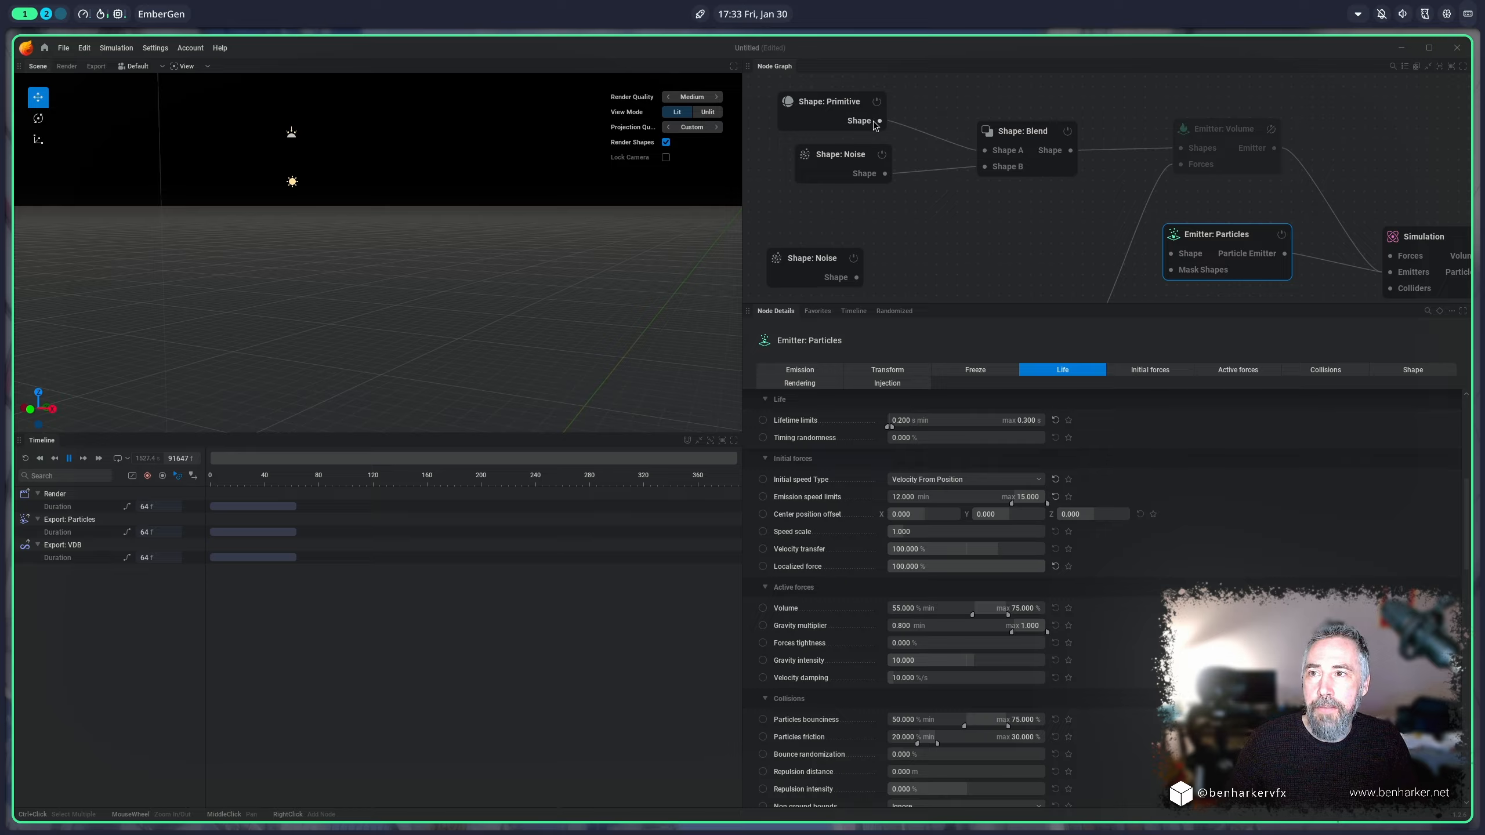
pyautogui.moveTo(880, 121); pyautogui.dragTo(1171, 253)
pyautogui.scroll(1, 855, 420)
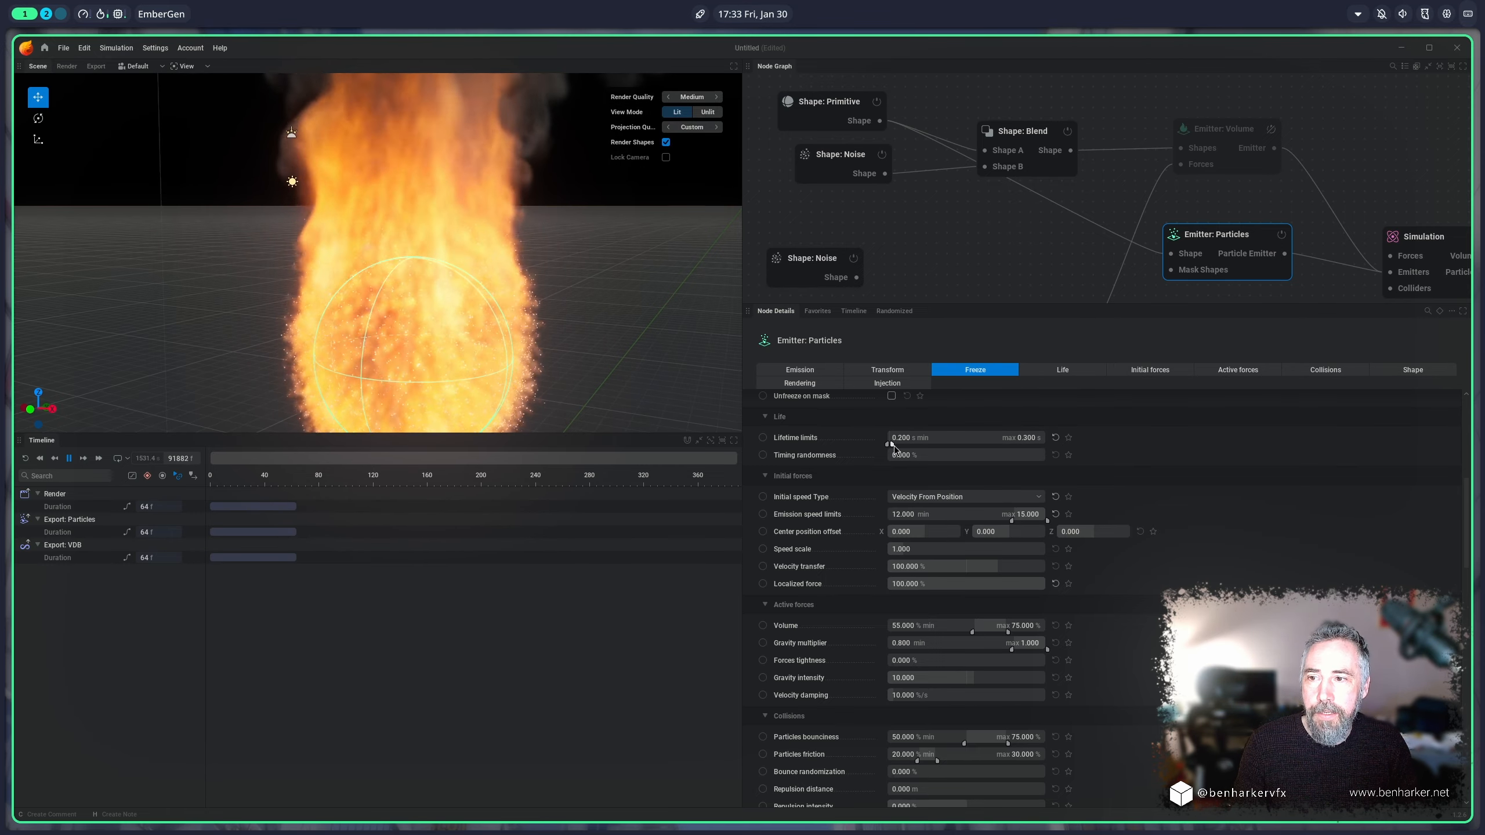
pyautogui.moveTo(893, 447); pyautogui.dragTo(1078, 449)
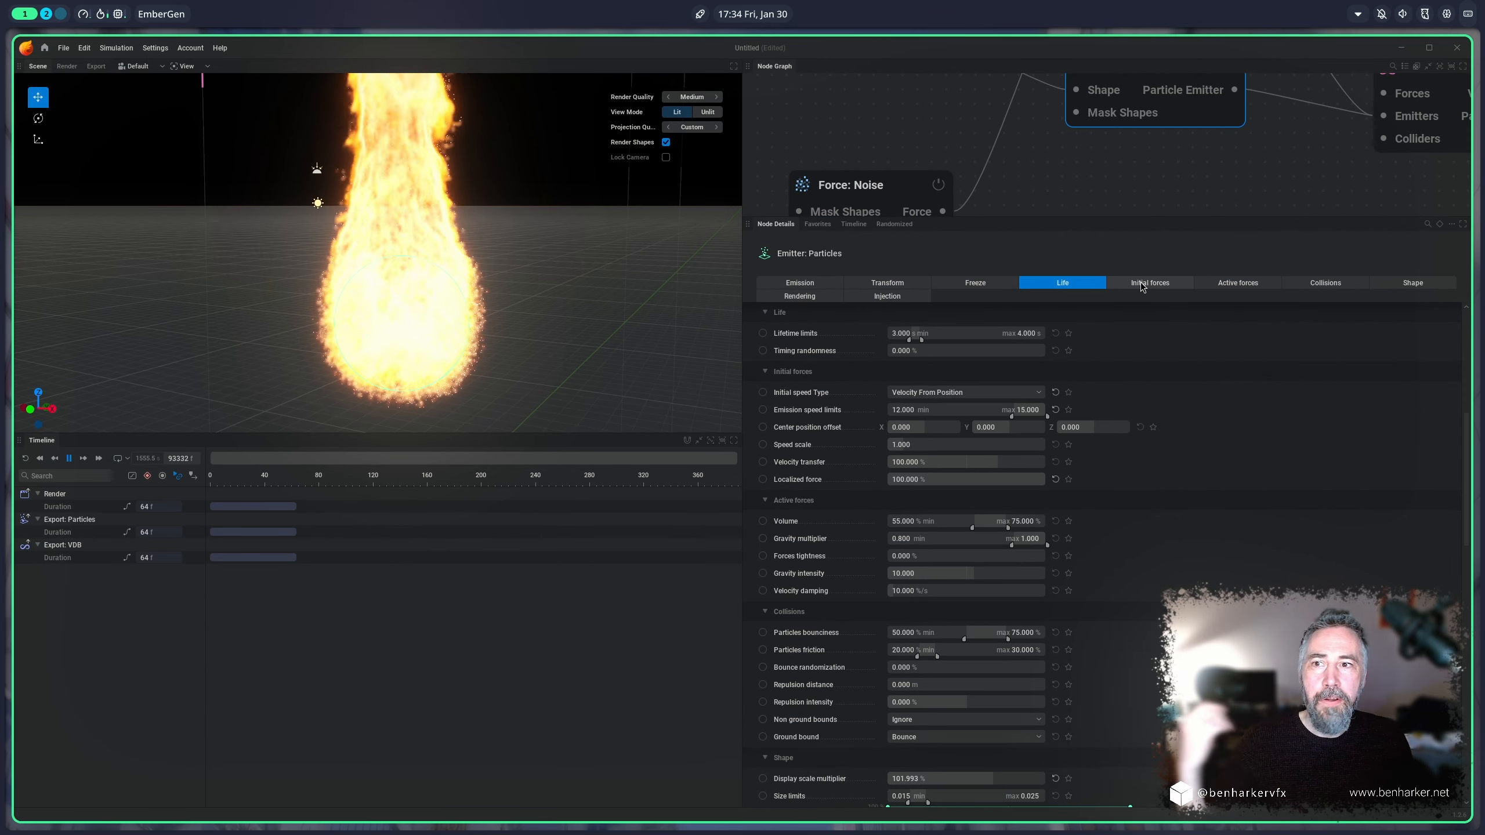
# Step: Set the speed scale in the particle emitter's initial forces to 2
pyautogui.click(1141, 283)
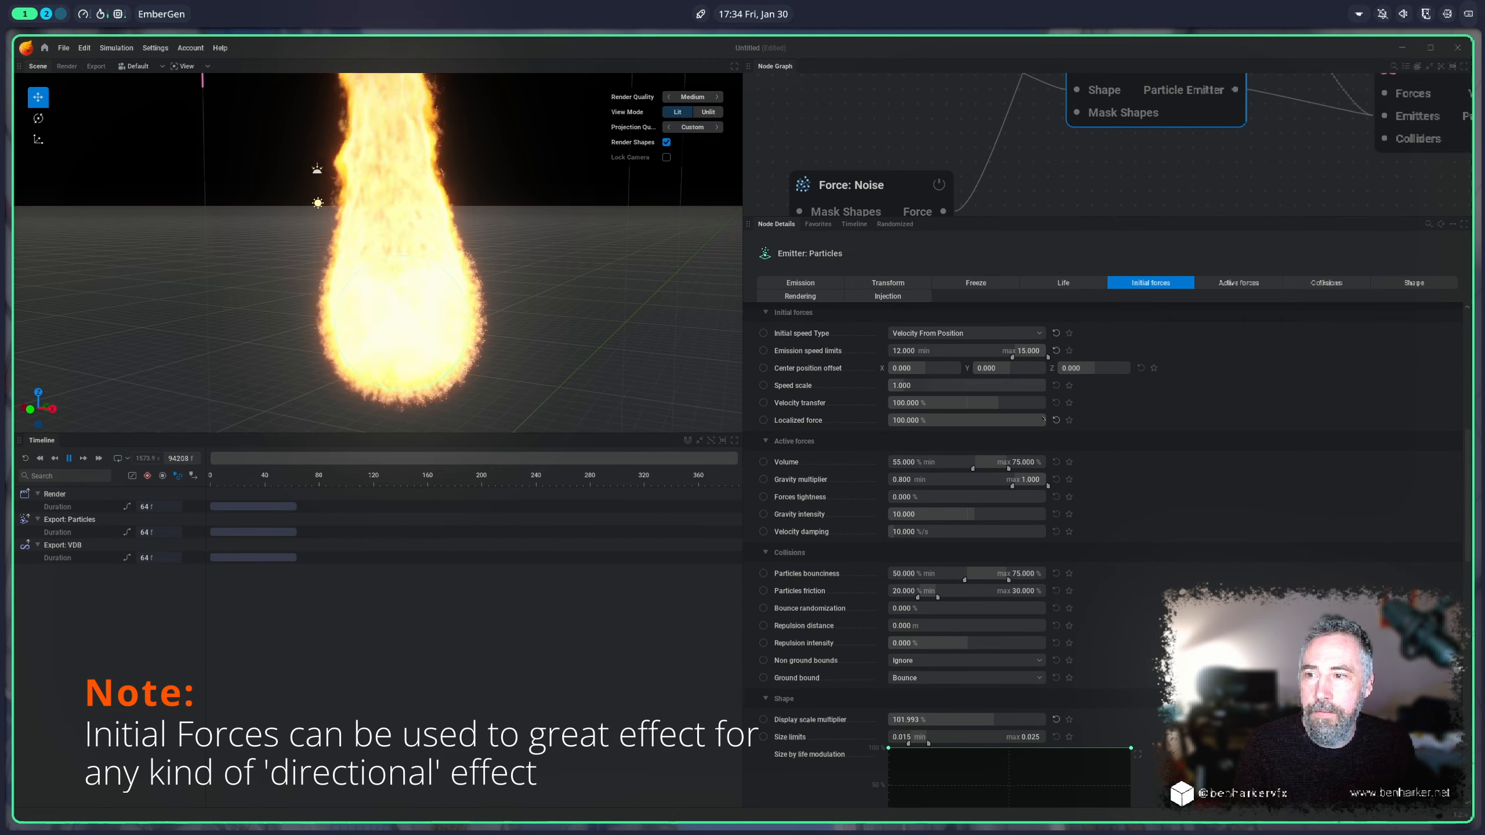
pyautogui.moveTo(919, 387); pyautogui.dragTo(939, 387)
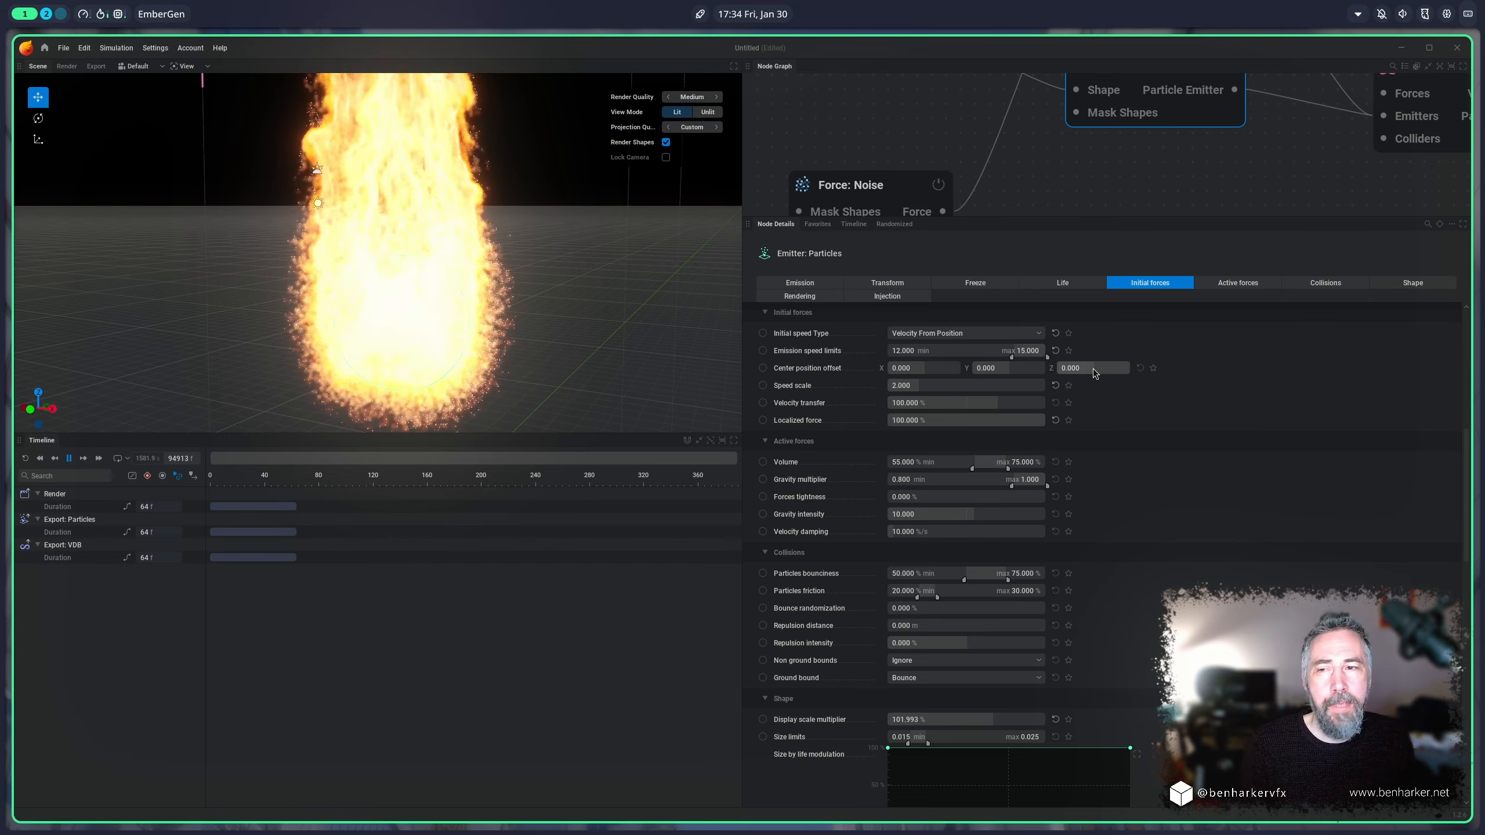
# Step: Try center position offsets of 5 on X and -0.267 on Z and active-force Volume limits of 80% to 100%, and reset both settings
pyautogui.moveTo(1095, 374); pyautogui.dragTo(1072, 372)
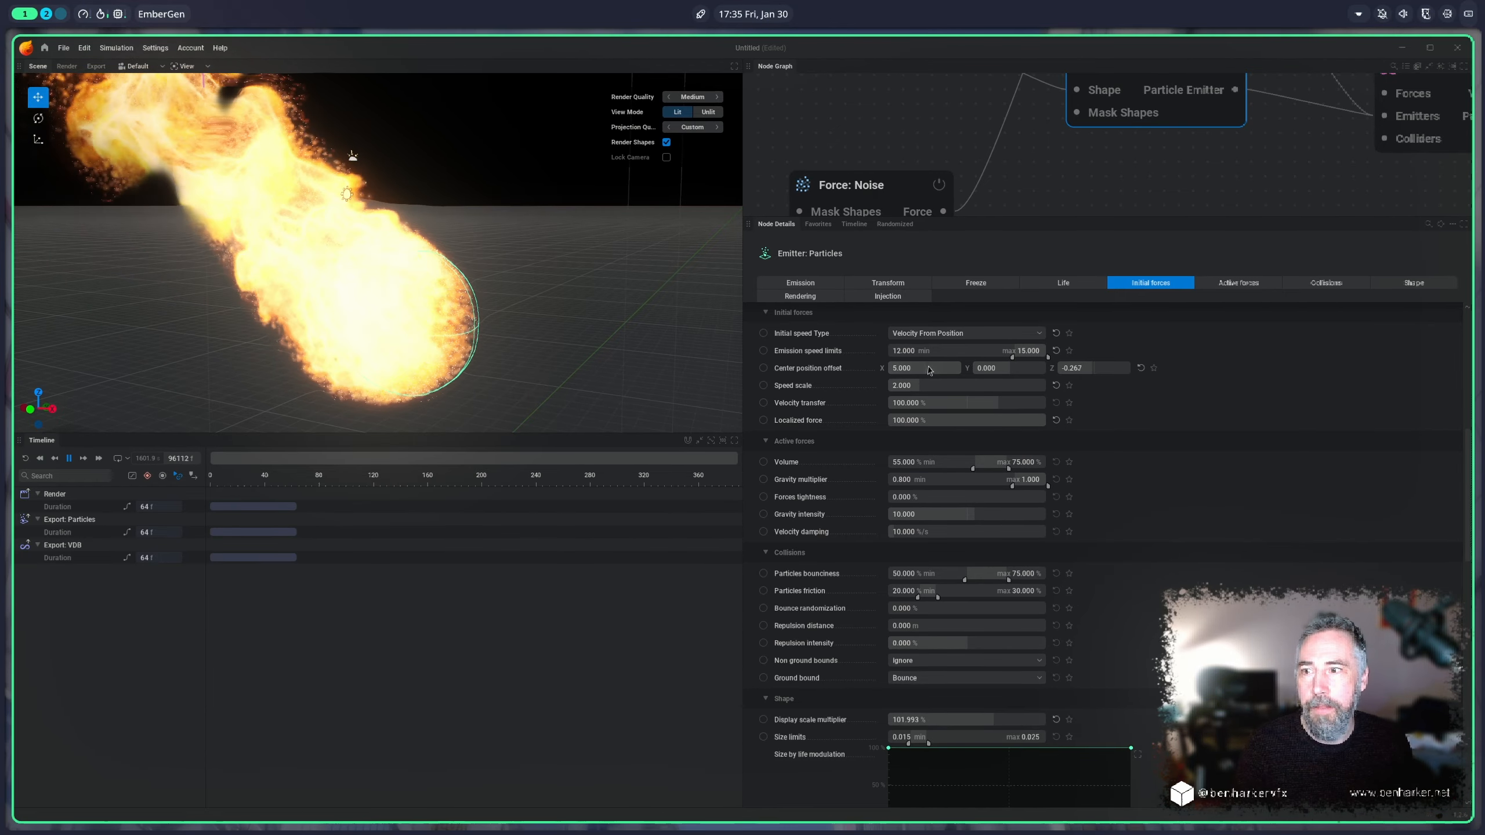
pyautogui.click(1140, 368)
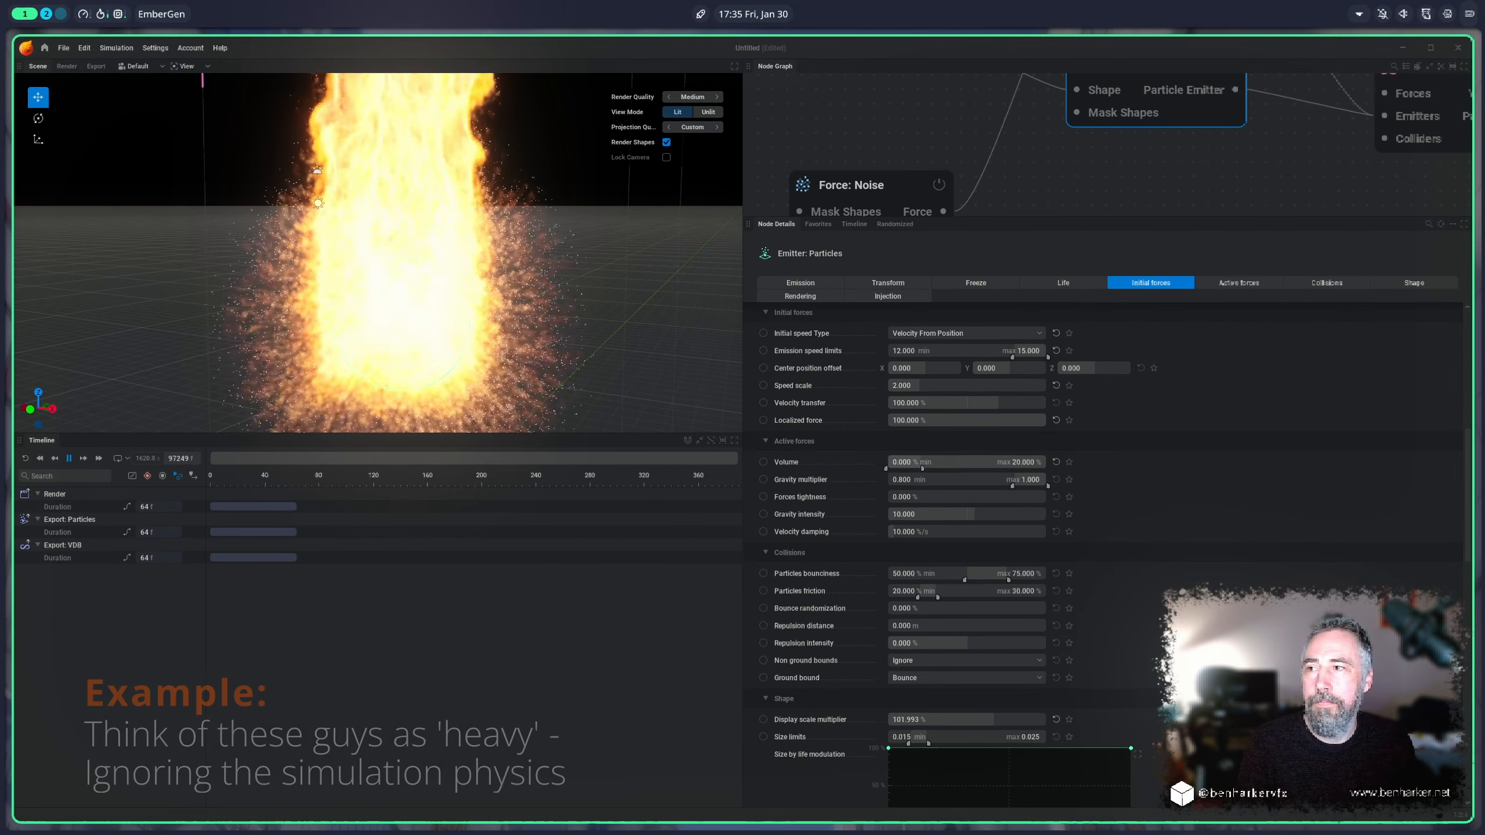
pyautogui.moveTo(992, 466); pyautogui.dragTo(1030, 470)
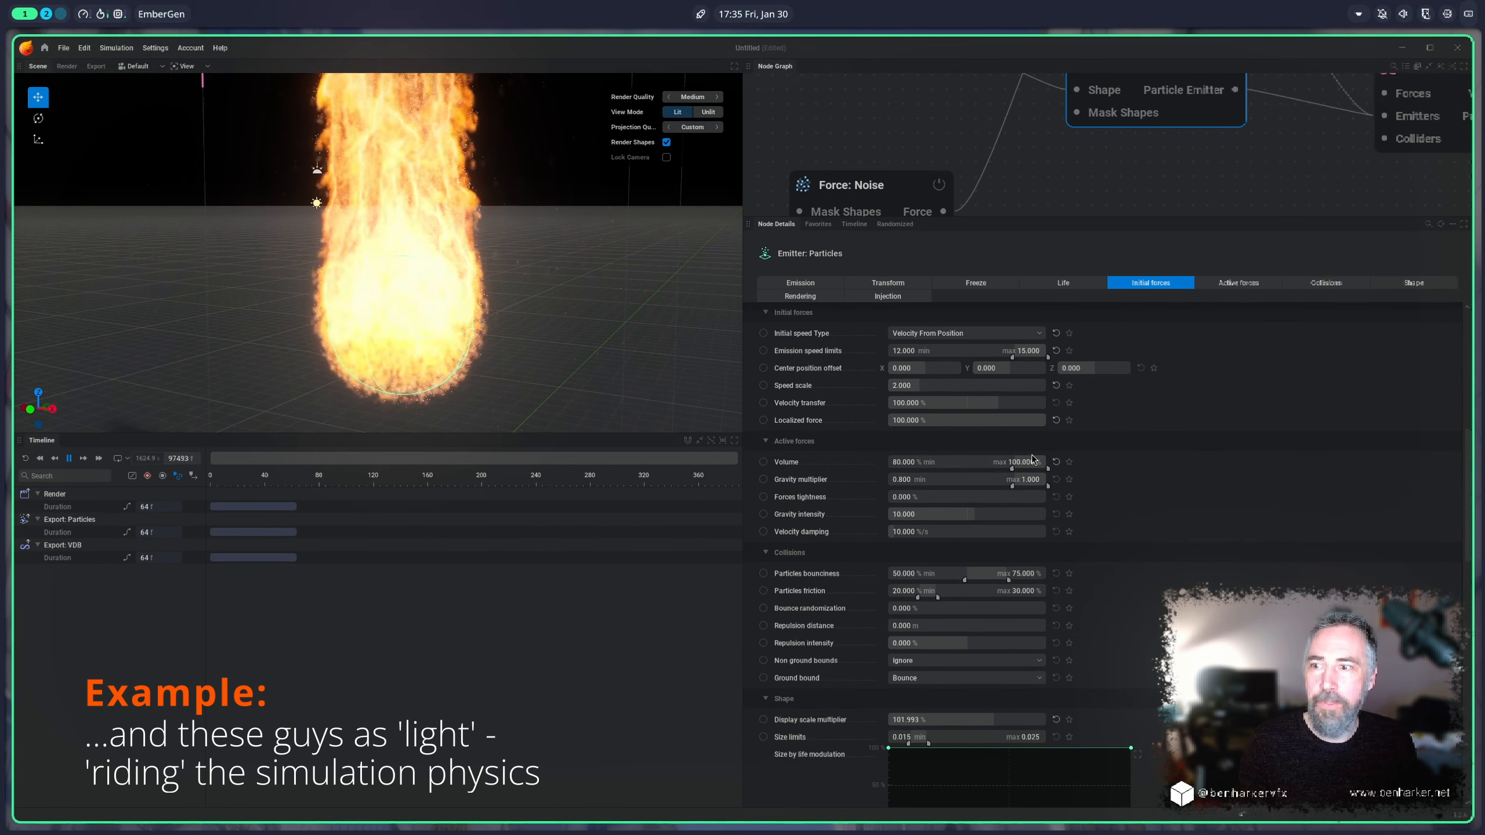
pyautogui.click(1055, 462)
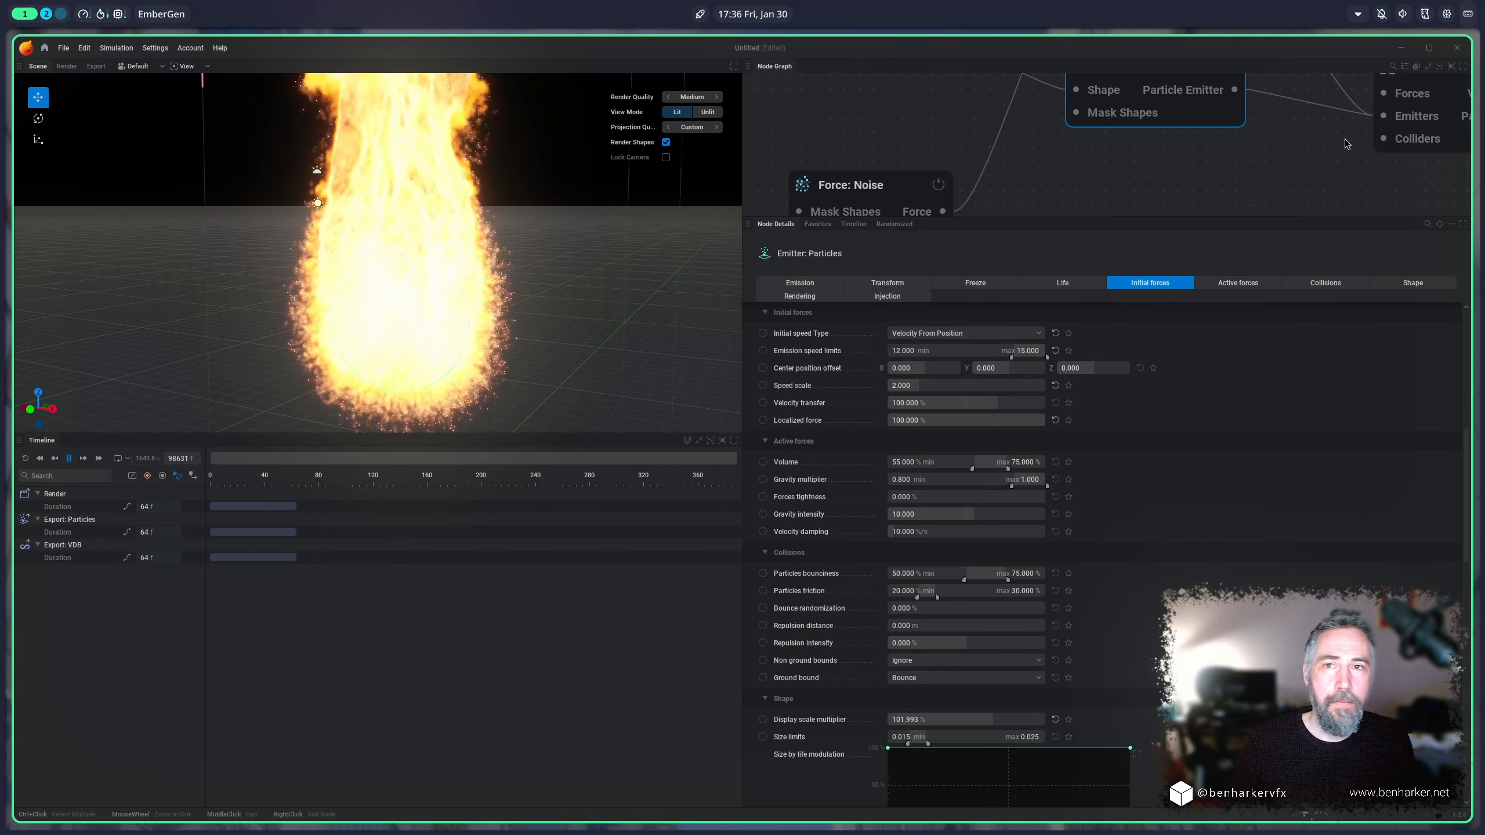
# Step: Examine the description of the Simulation node's Forces input
pyautogui.moveTo(1341, 142); pyautogui.dragTo(1167, 173, button='middle')
pyautogui.scroll(1, 1167, 173)
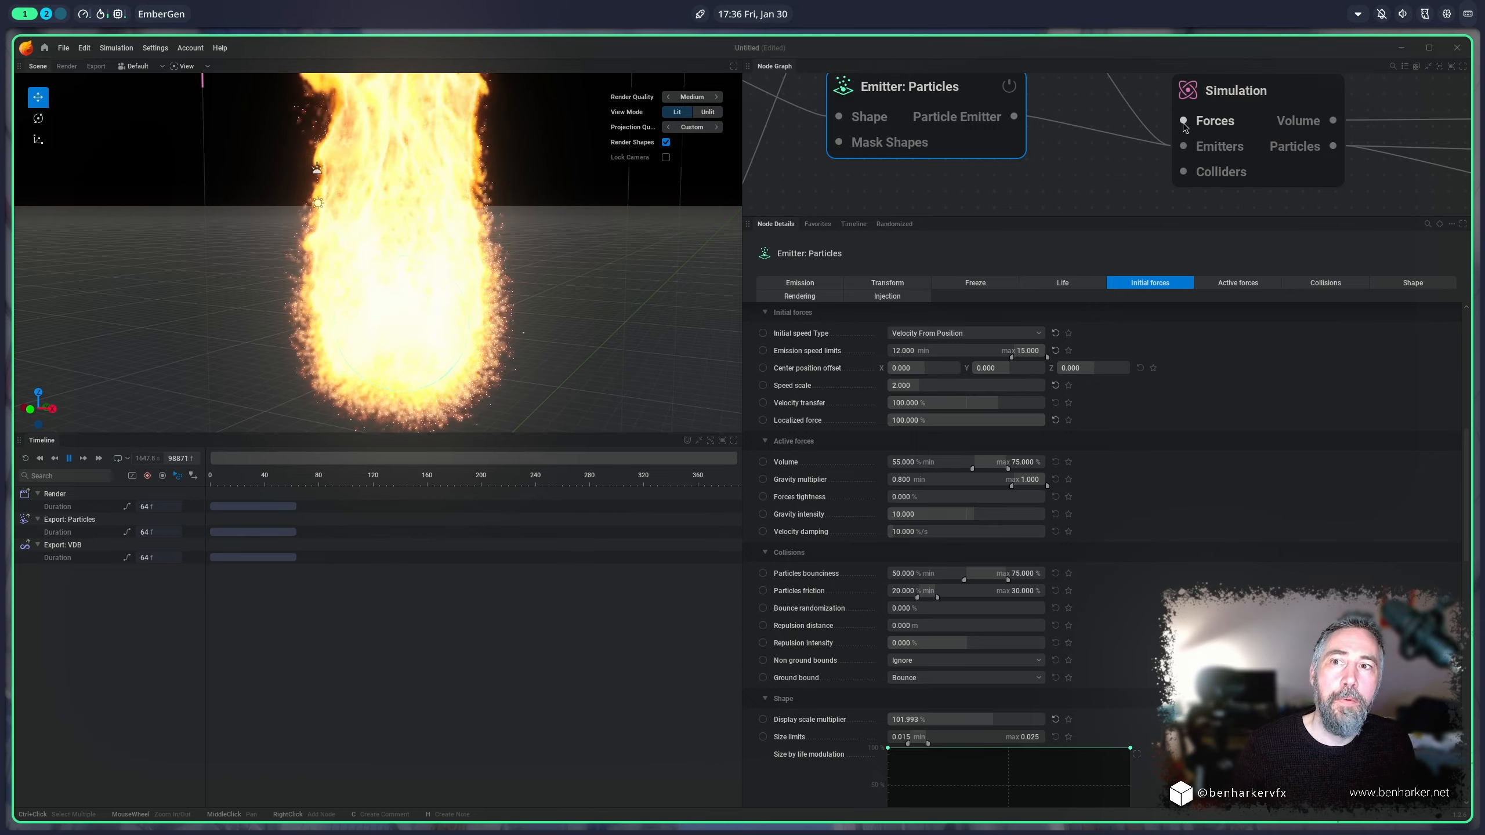
pyautogui.moveTo(1185, 124)
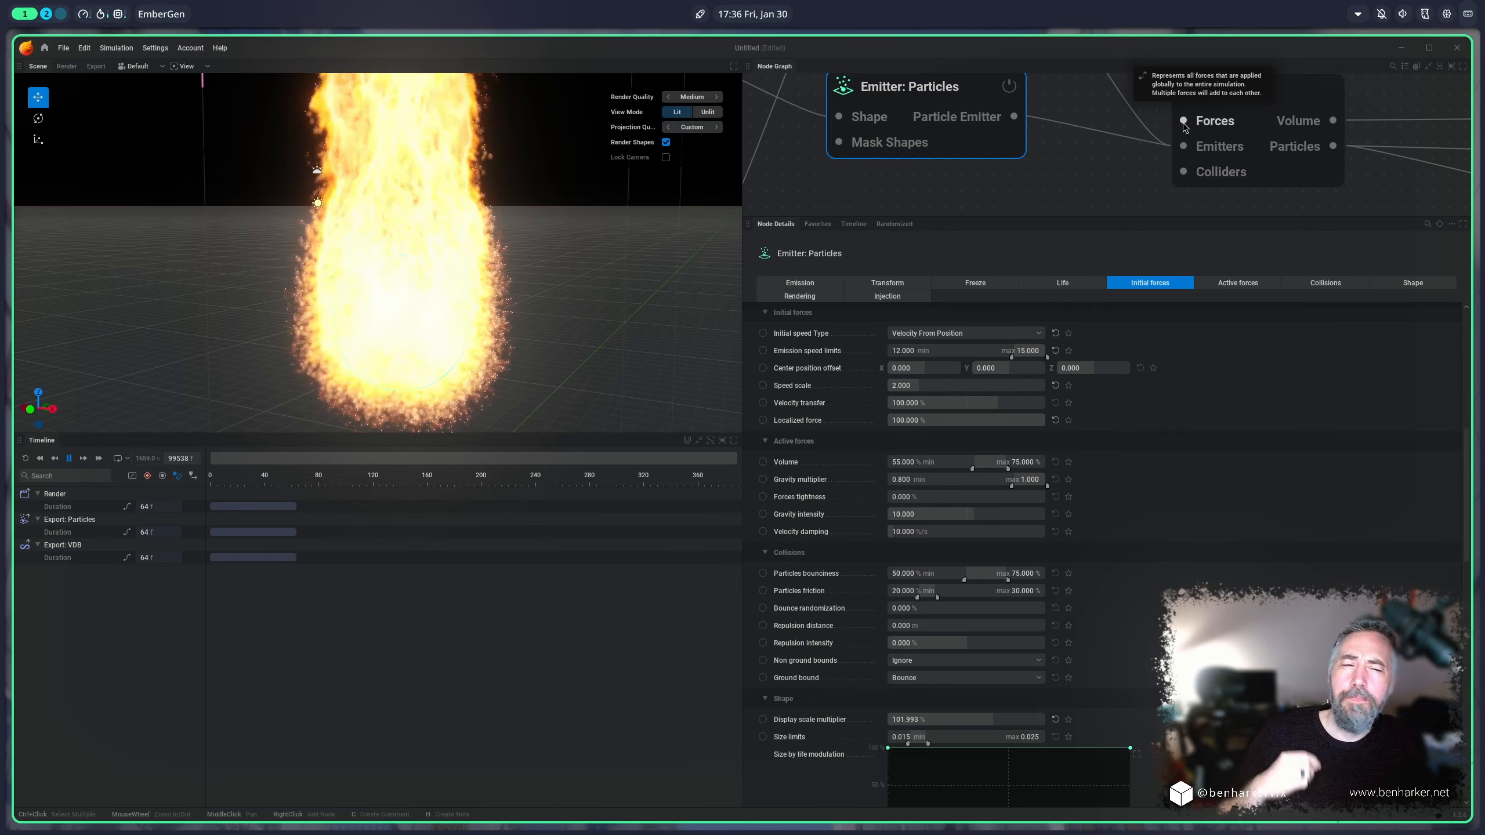